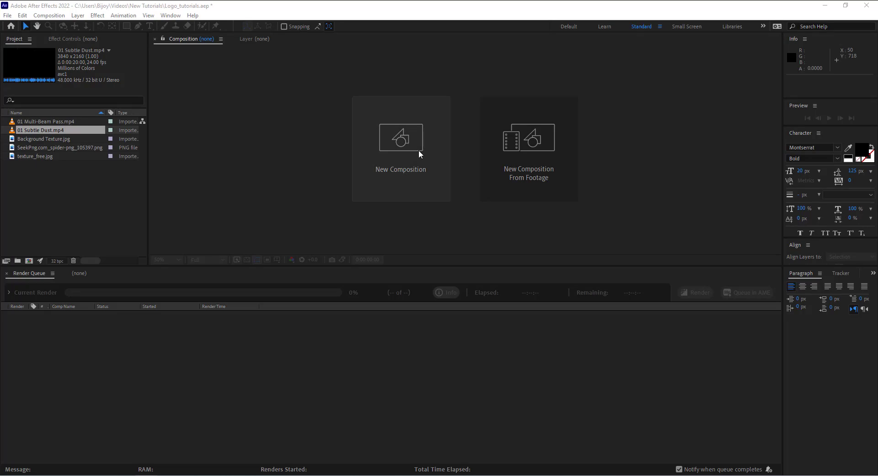
Create a new composition named Logo and place the spider PNG into it
click(418, 150)
text(Logo)
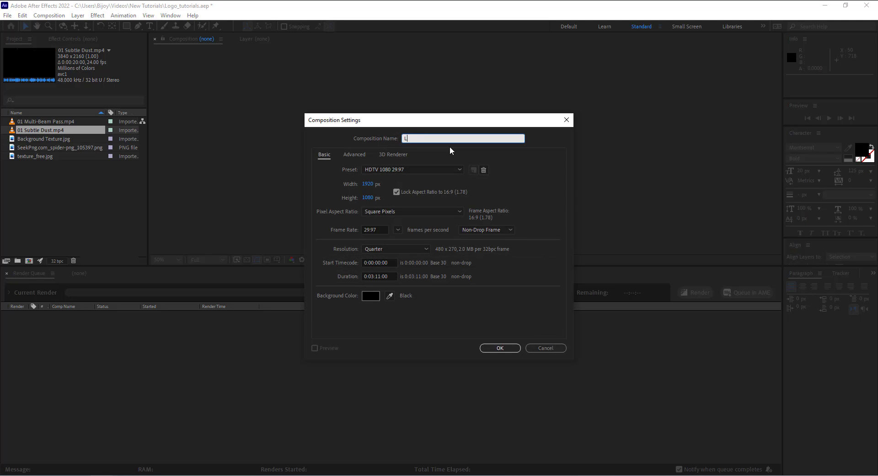
key(Return)
drag(59, 156, 67, 351)
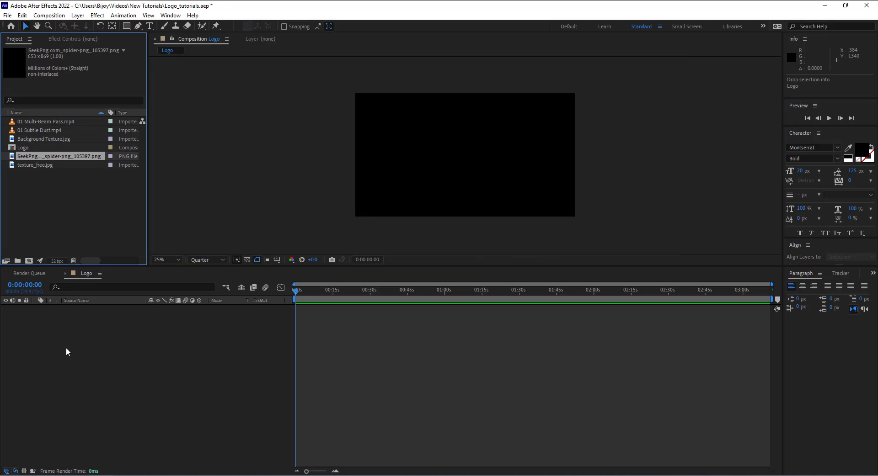
Auto-trace the spider image's outline
click(245, 259)
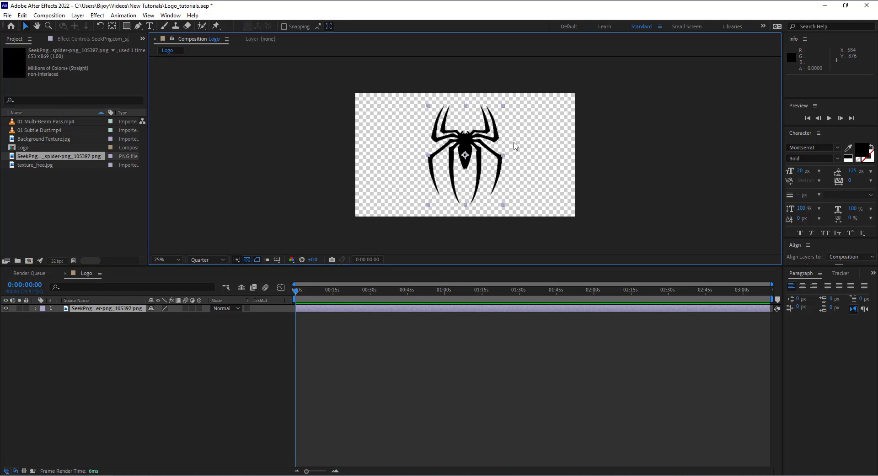
key(period)
click(211, 259)
key(alt+l)
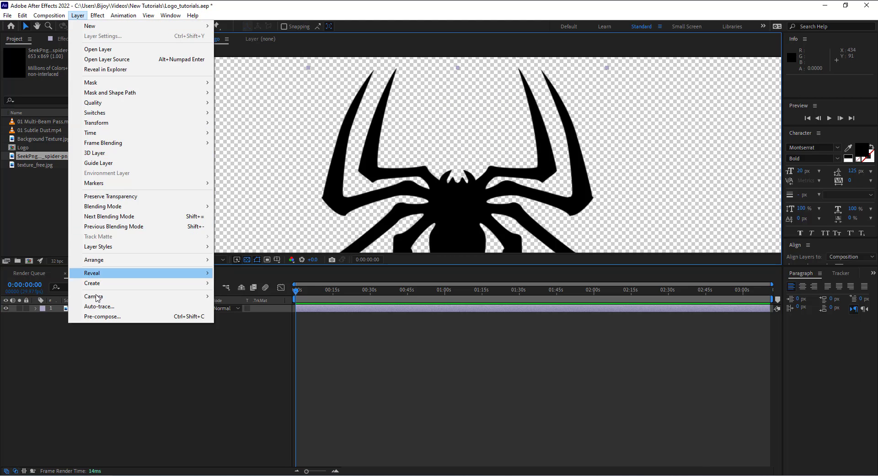
click(201, 311)
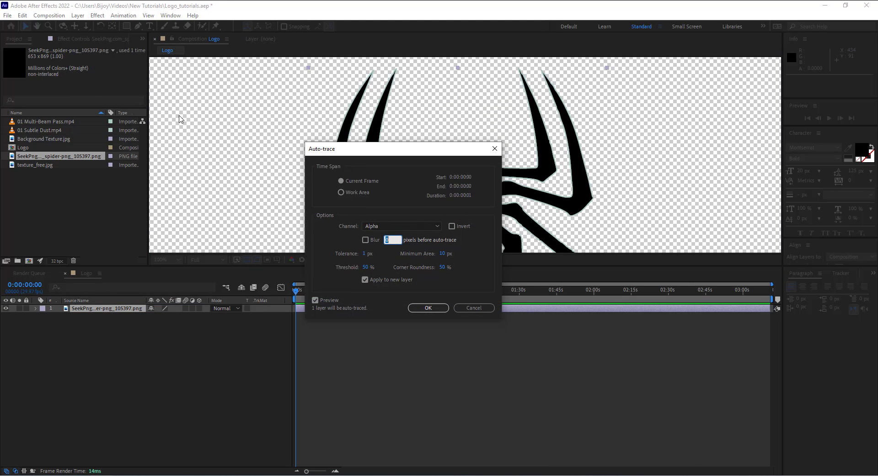
drag(410, 154, 136, 84)
click(192, 245)
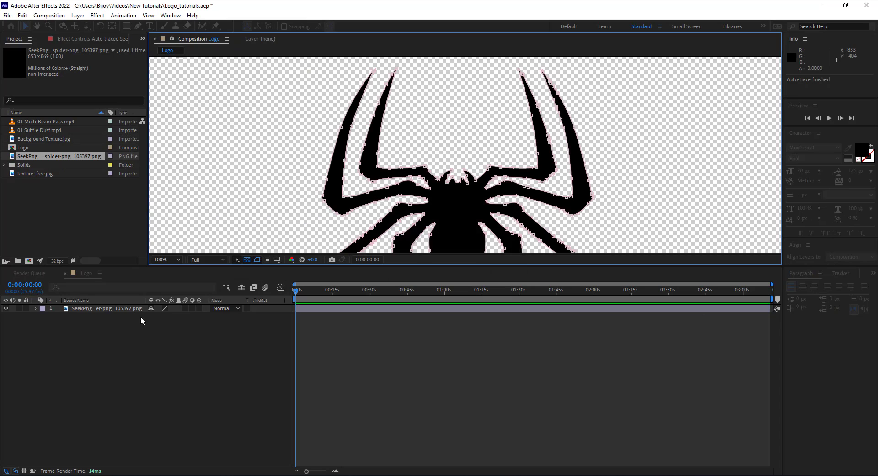
Delete the original spider image layer and hide the transparency checkerboard
click(94, 316)
key(Delete)
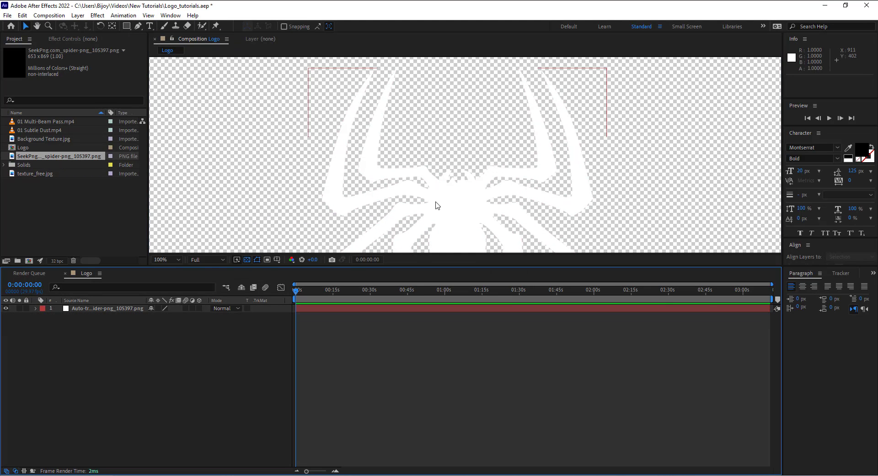
scroll(434, 201, down, 2)
scroll(451, 186, down, 2)
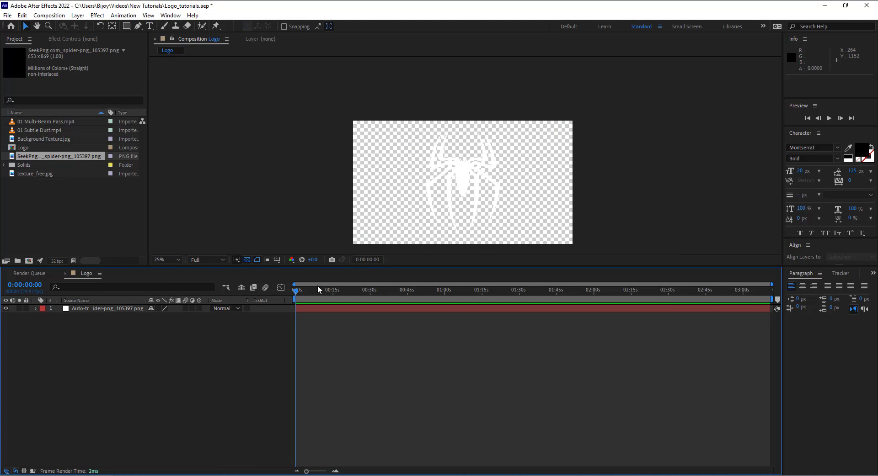
click(246, 260)
click(247, 259)
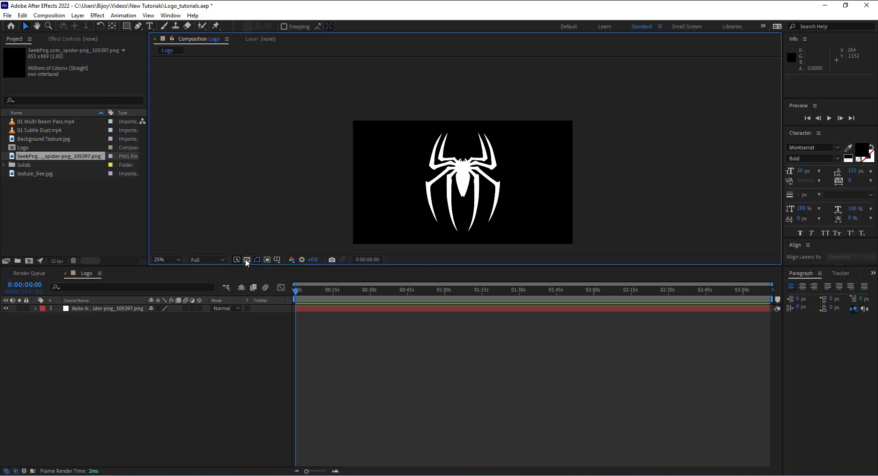
click(99, 310)
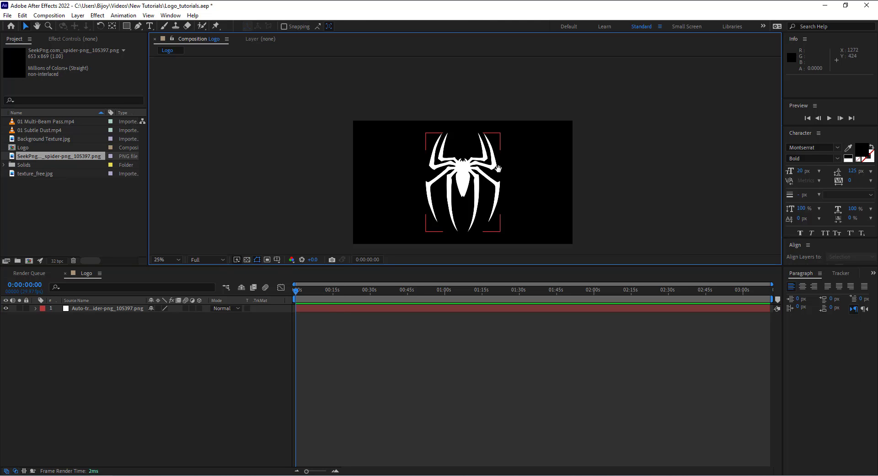
Pre-compose the traced spider layer into a comp named Logo_comp
click(77, 15)
click(101, 317)
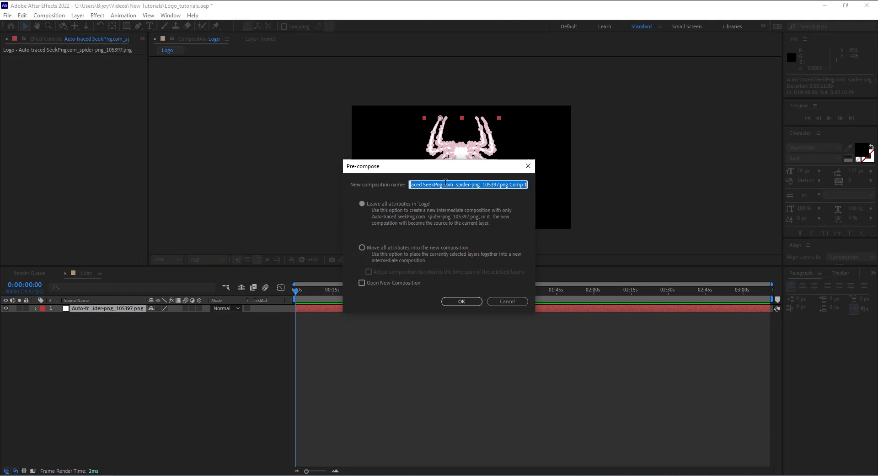
text(Logo_comp)
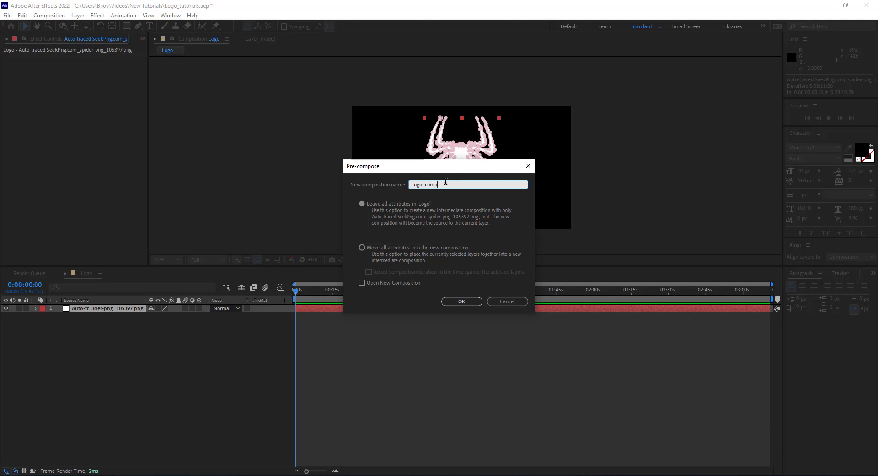
key(Return)
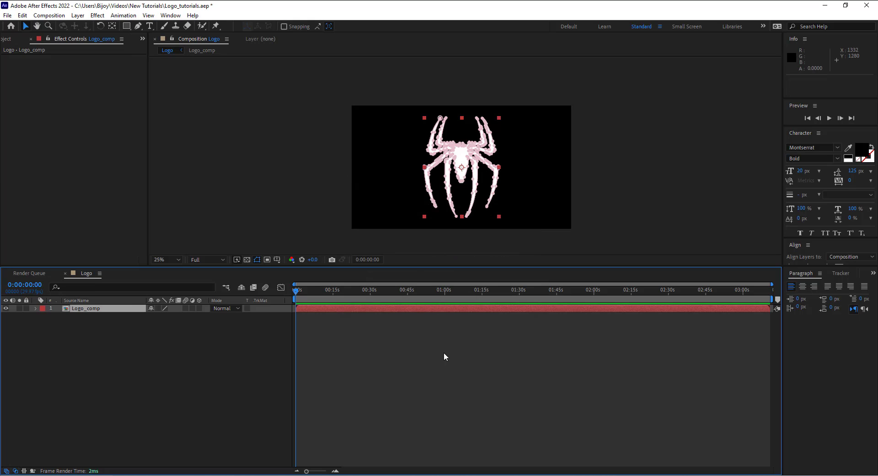
click(443, 354)
key(ctrl+0)
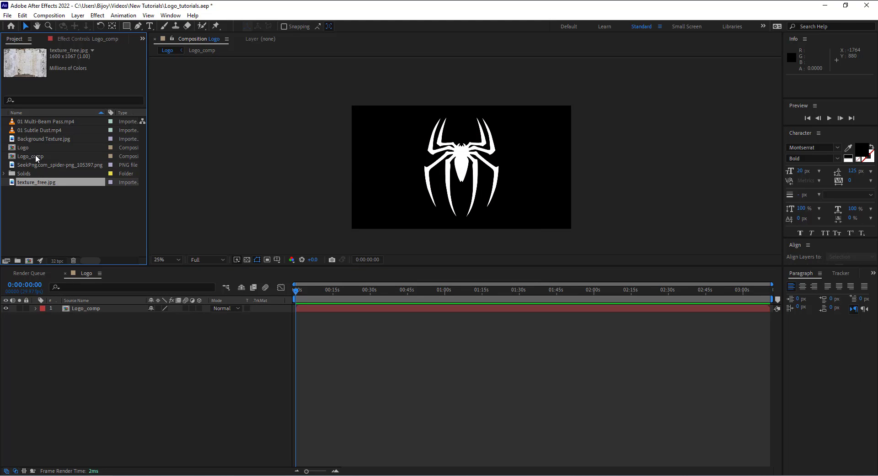
Place texture_free.jpg beneath the spider layer and scale it to 60%
drag(36, 183, 56, 337)
key(slash)
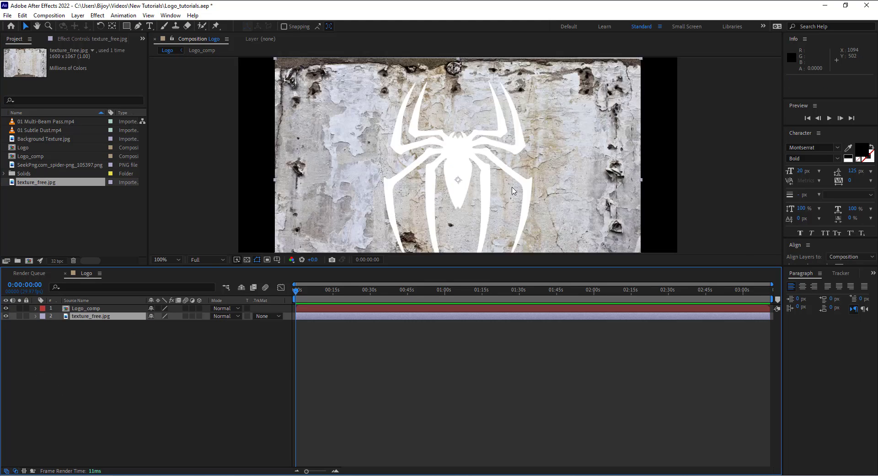
key(s)
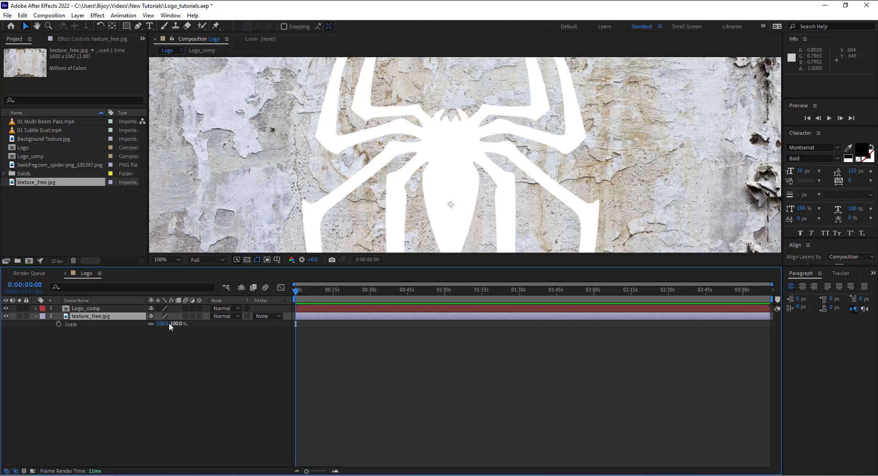
click(163, 324)
text(60)
key(Return)
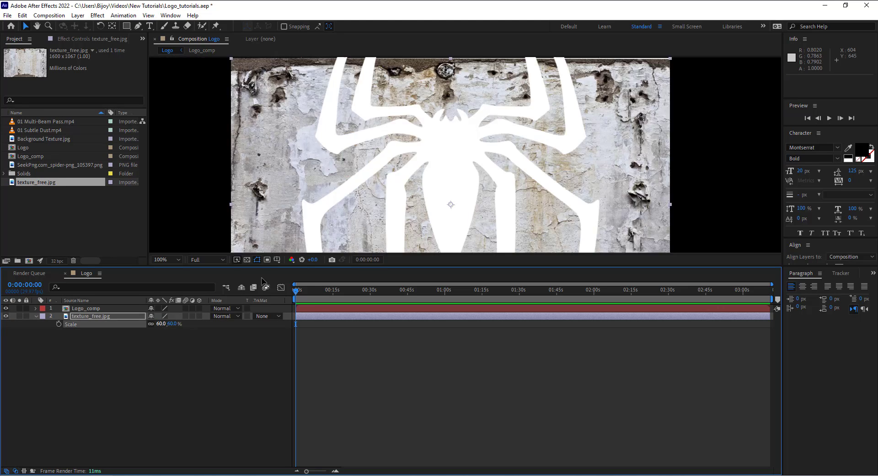
key(comma)
key(comma)
key(comma)
Apply the Motion Tile effect to the texture_free.jpg layer
click(68, 41)
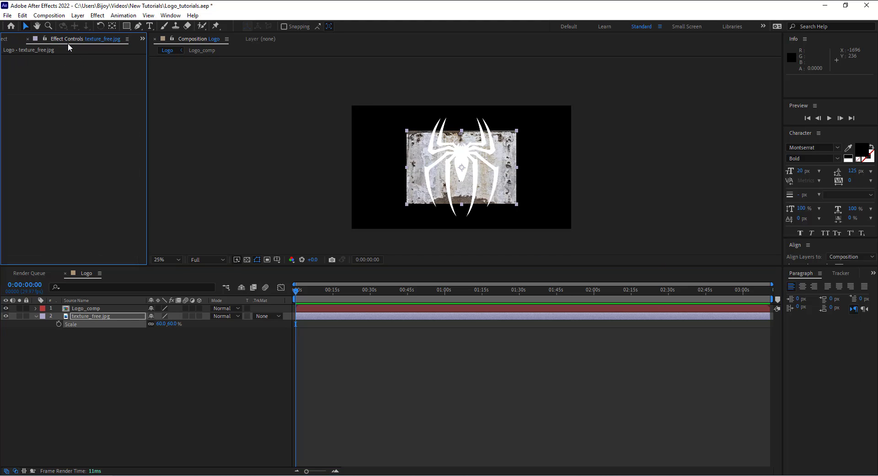
click(72, 316)
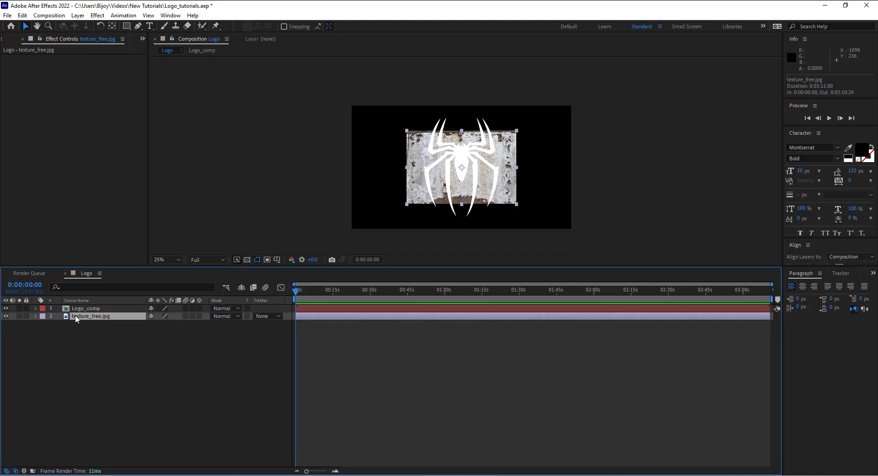
key(ctrl+space)
text(moti)
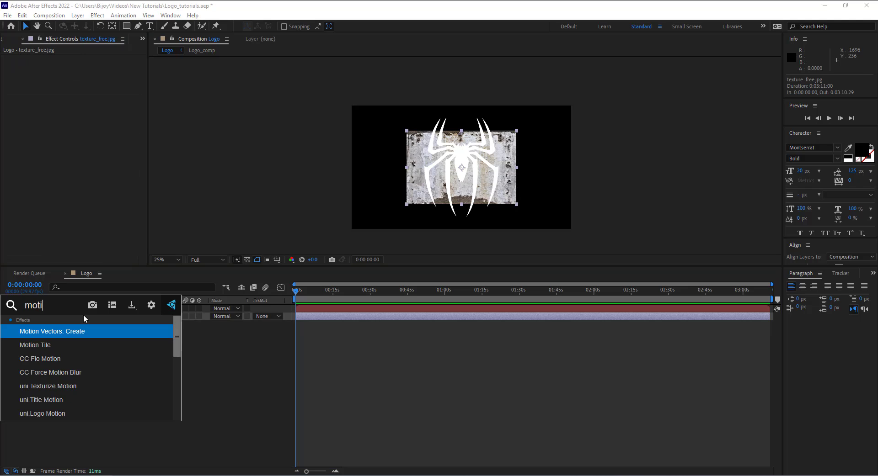
text(o)
key(Down)
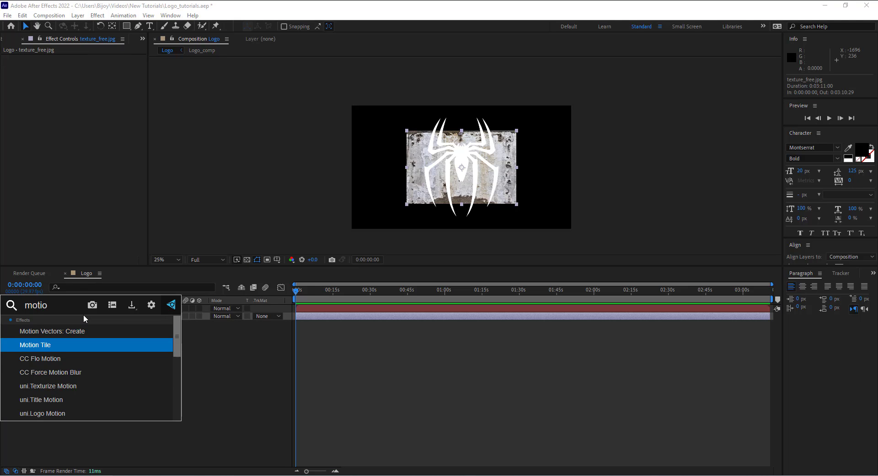
click(51, 345)
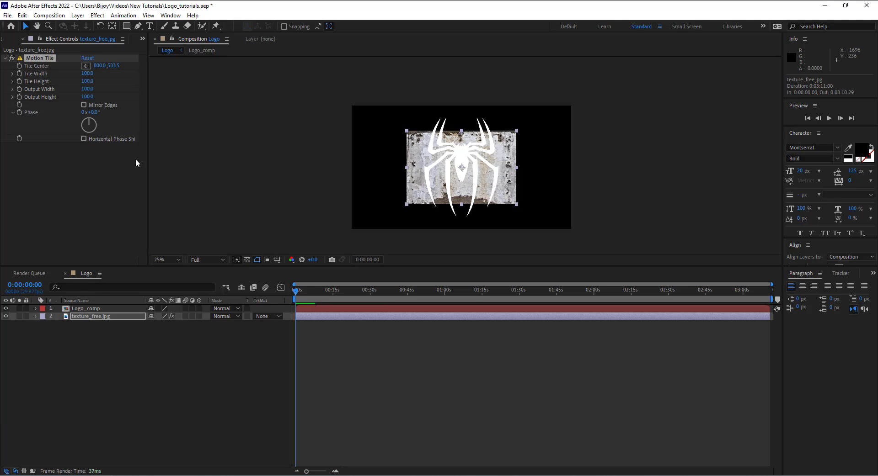
Set Motion Tile output width 180 and output height 150 with mirrored edges
drag(86, 90, 103, 88)
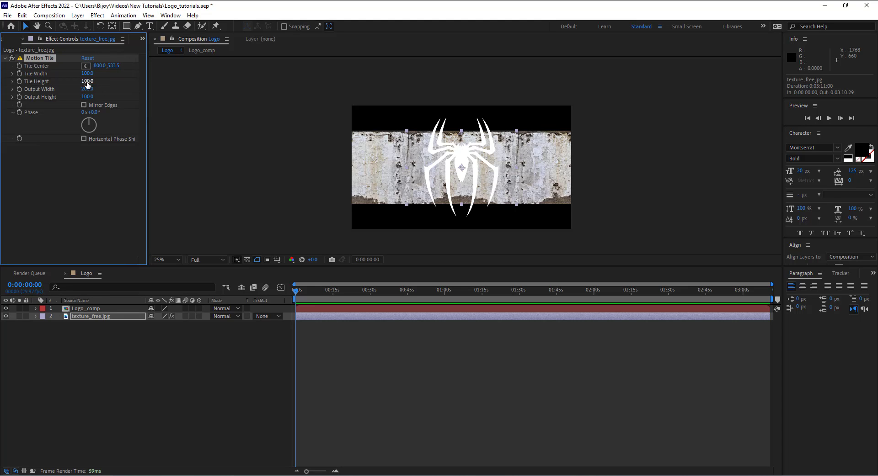
click(91, 90)
text(0)
key(Return)
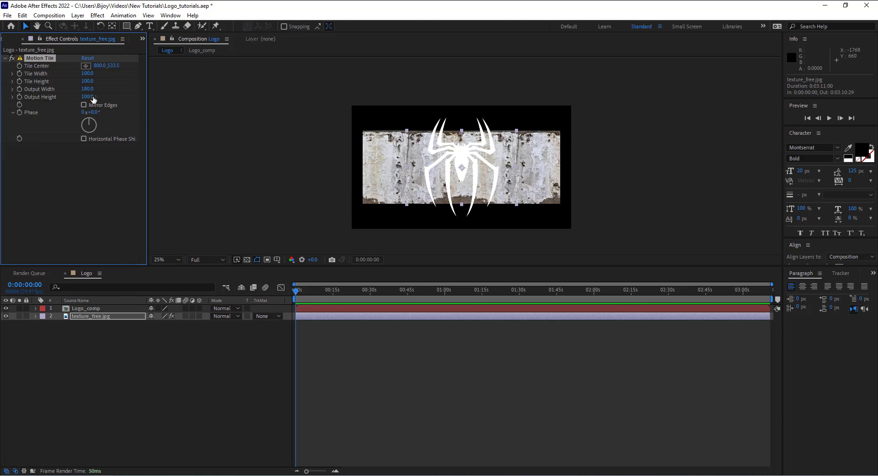
click(91, 98)
text(50)
key(Return)
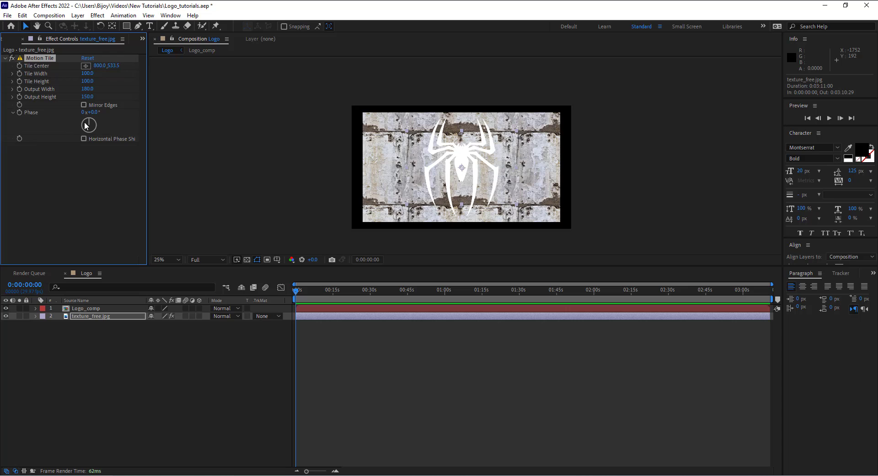
click(6, 59)
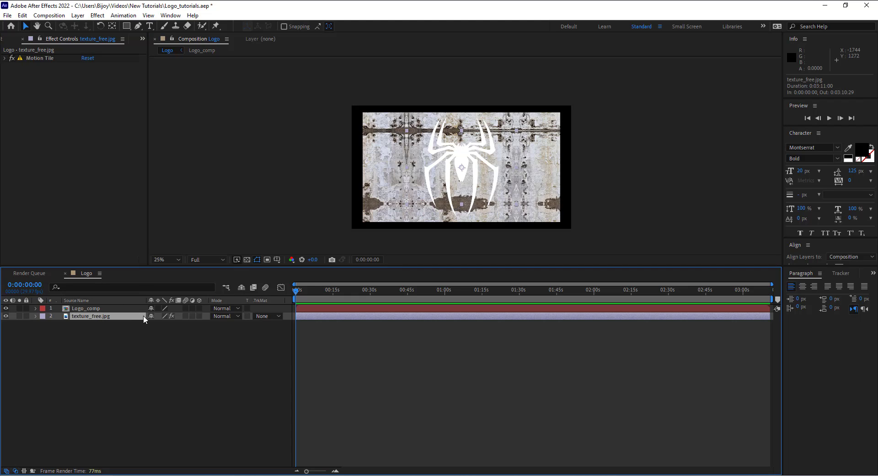
Apply Sharpen to the texture with an Amount of 15
key(ctrl+space)
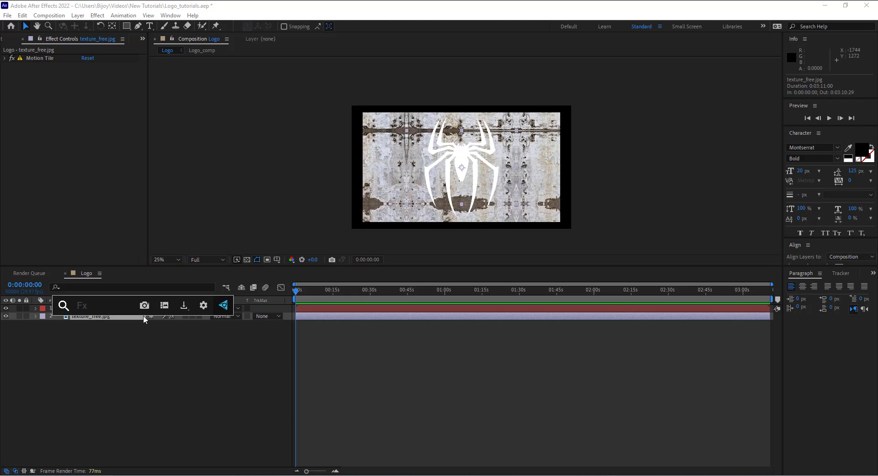
text(sha)
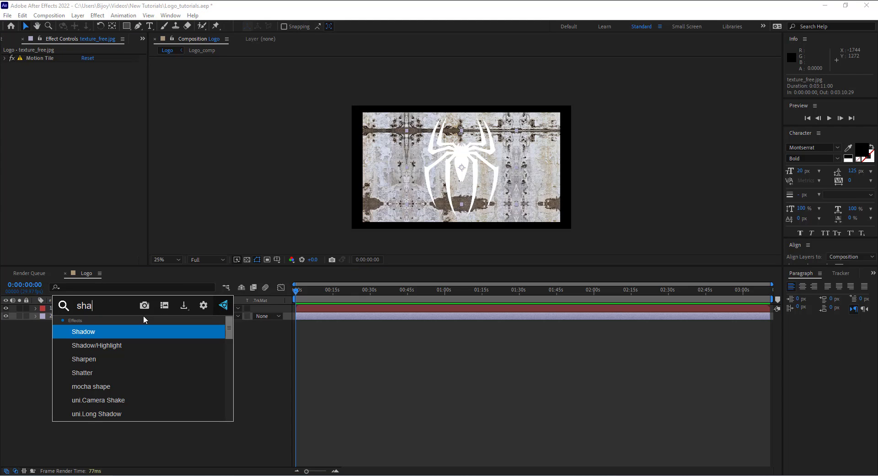
key(Down)
key(Down)
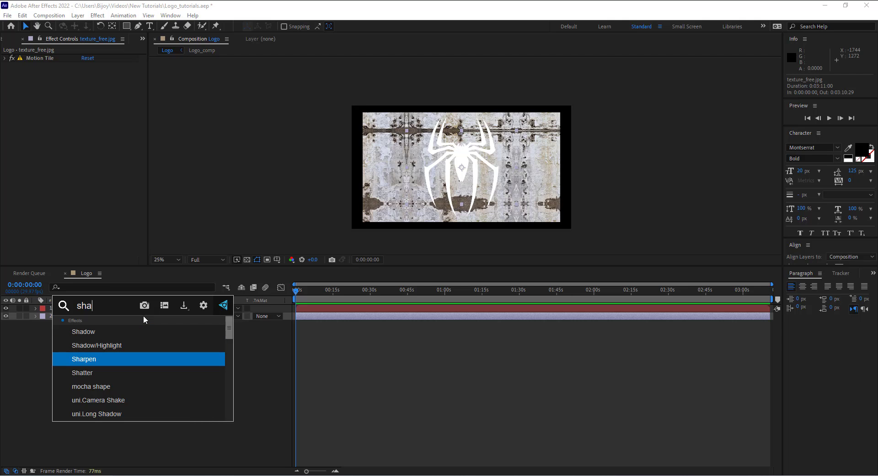
key(Return)
scroll(512, 155, up, 4)
click(83, 73)
text(15)
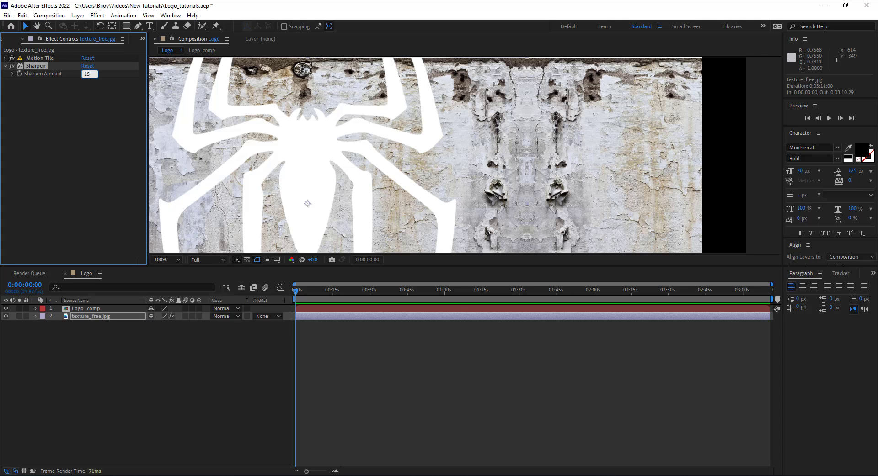
key(Return)
scroll(479, 176, down, 2)
Set the texture's track matte to Alpha Matte Logo_comp
click(121, 316)
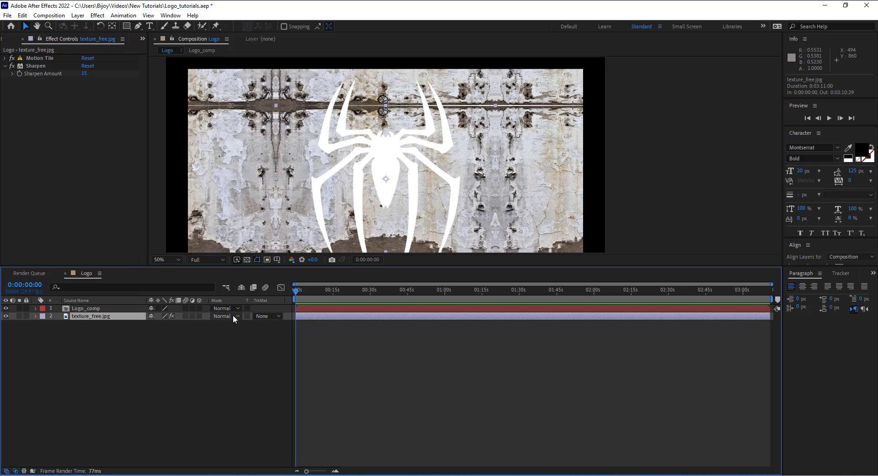
click(264, 315)
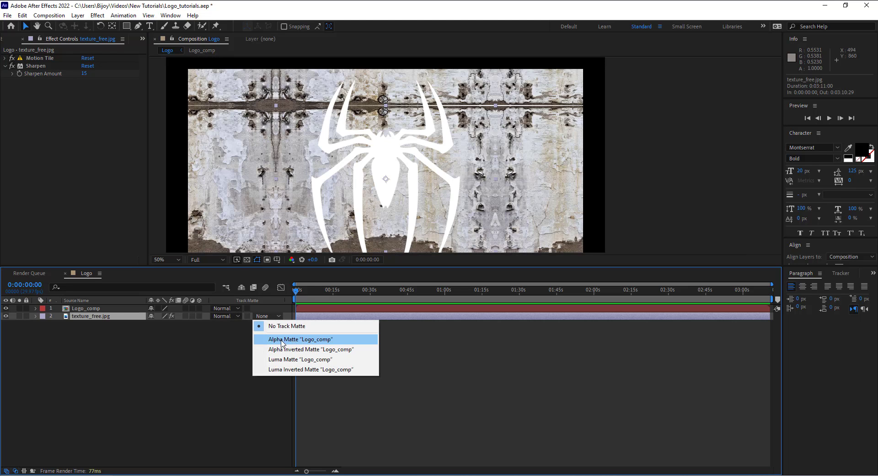
click(281, 340)
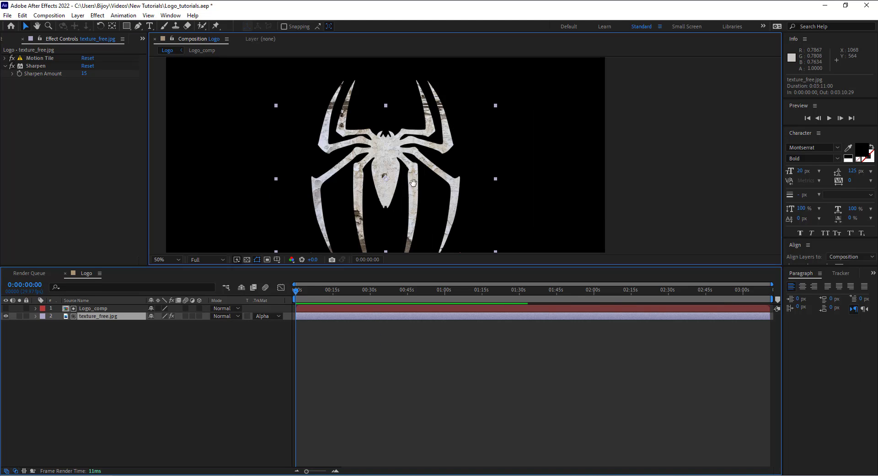
mouse_move(413, 182)
mouse_down()
mouse_move(459, 183)
mouse_move(430, 130)
mouse_up()
scroll(418, 189, up, 2)
scroll(467, 156, up, 1)
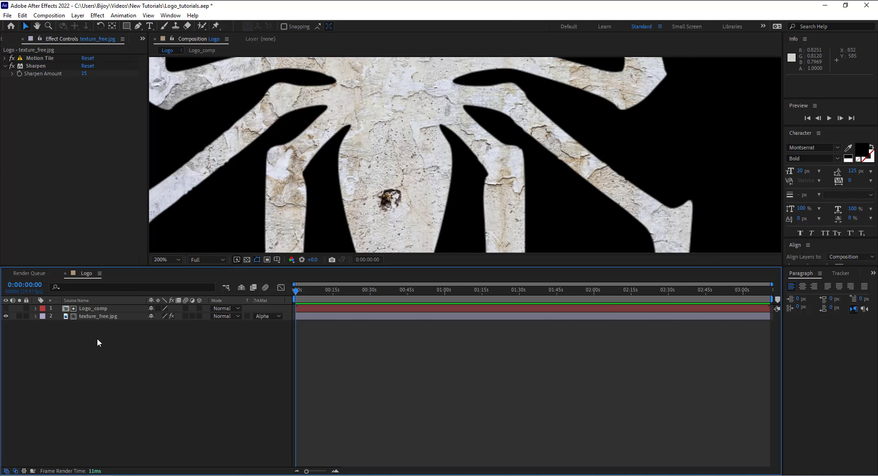
Pre-compose the matted texture layers into a comp named Logo
click(100, 317)
click(77, 15)
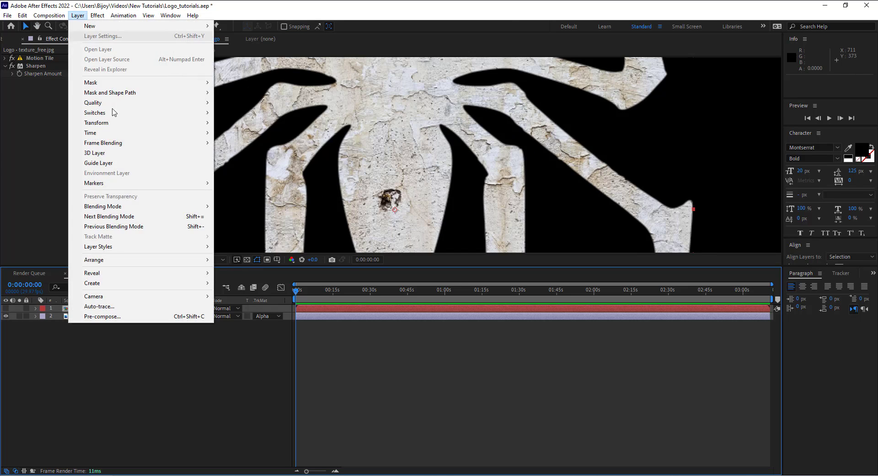
click(183, 317)
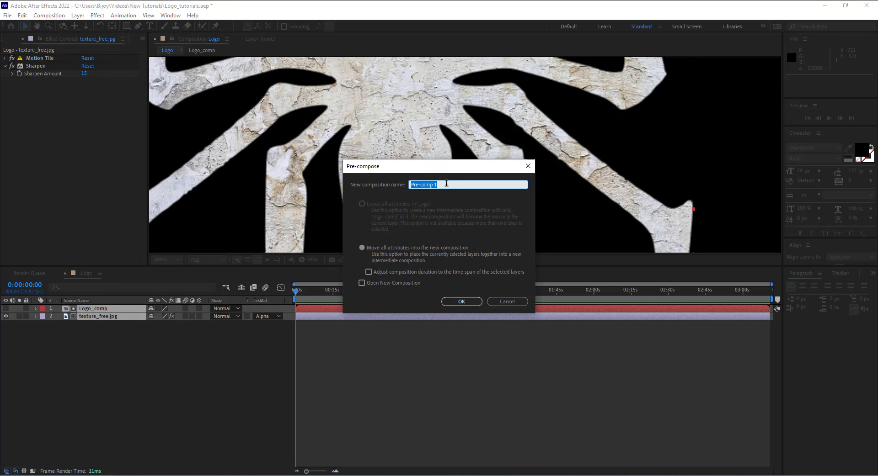
text(Log)
text(o)
key(Return)
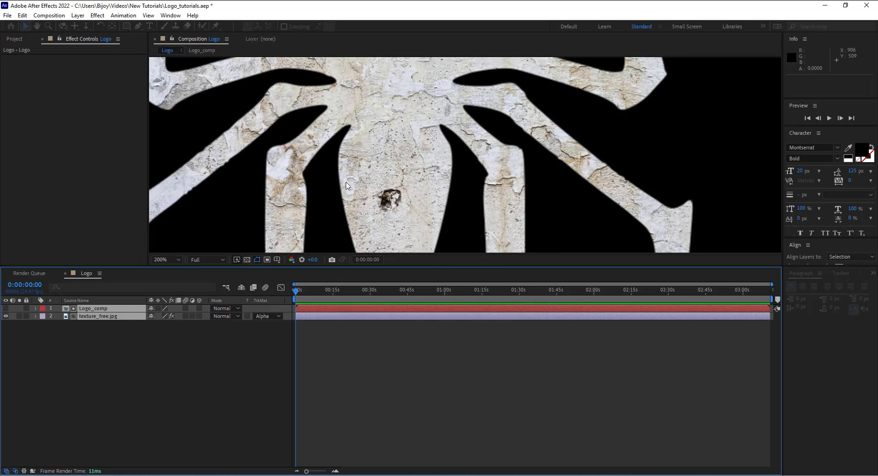
Duplicate the Logo layer
scroll(450, 154, down, 4)
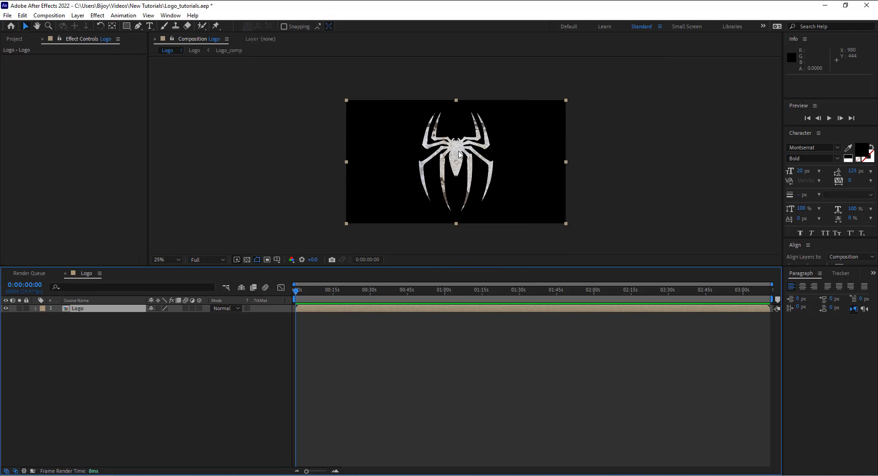
click(99, 311)
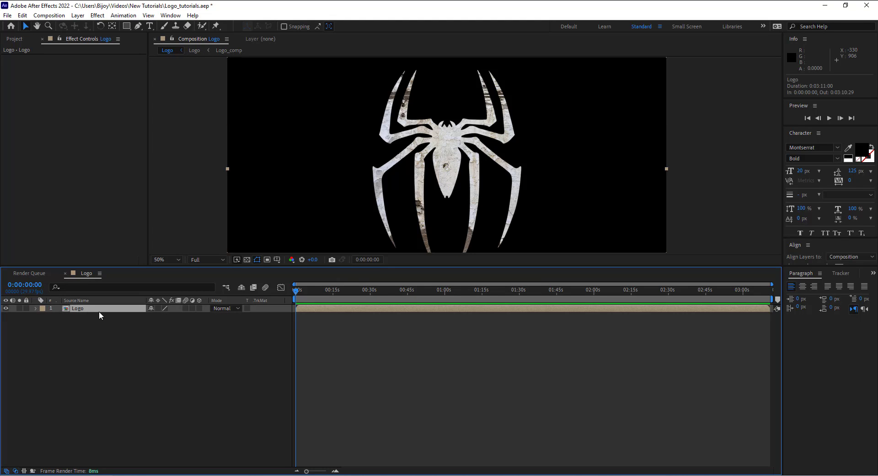
click(21, 15)
mouse_move(51, 209)
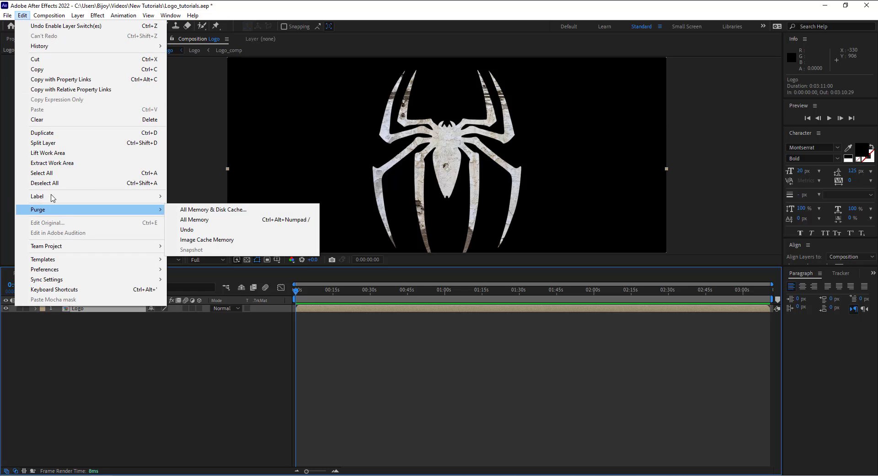
click(52, 133)
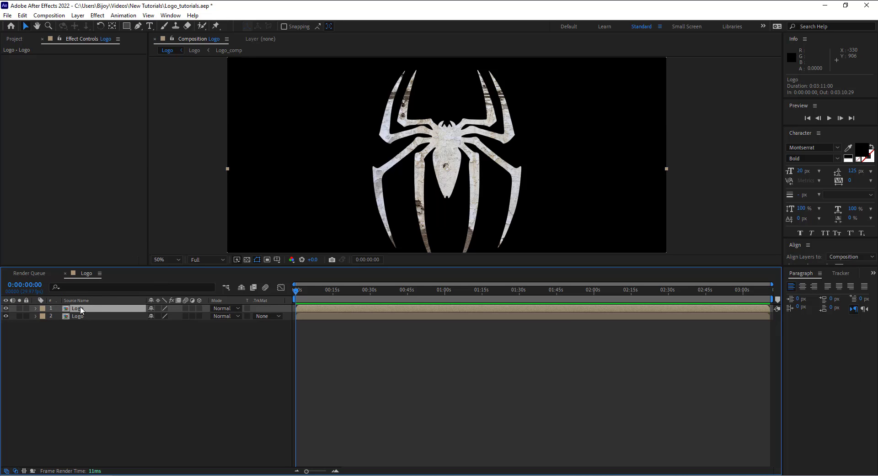
Add a new white full-frame solid layer
right_click(65, 356)
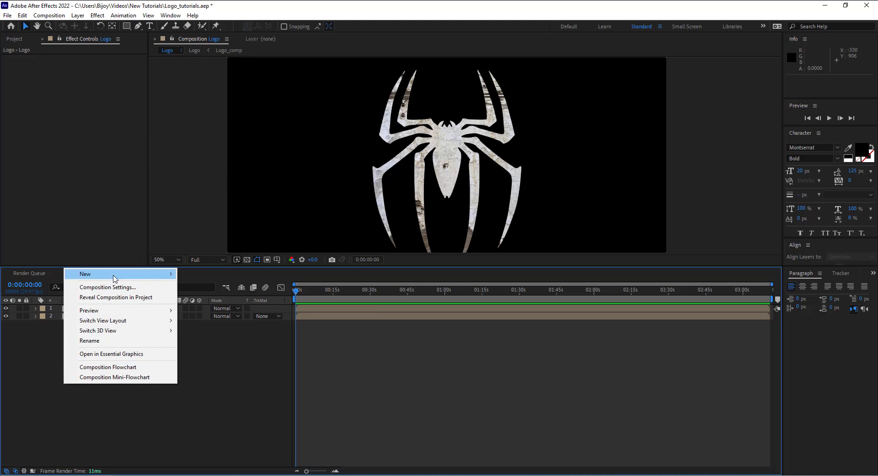
mouse_move(170, 274)
click(204, 298)
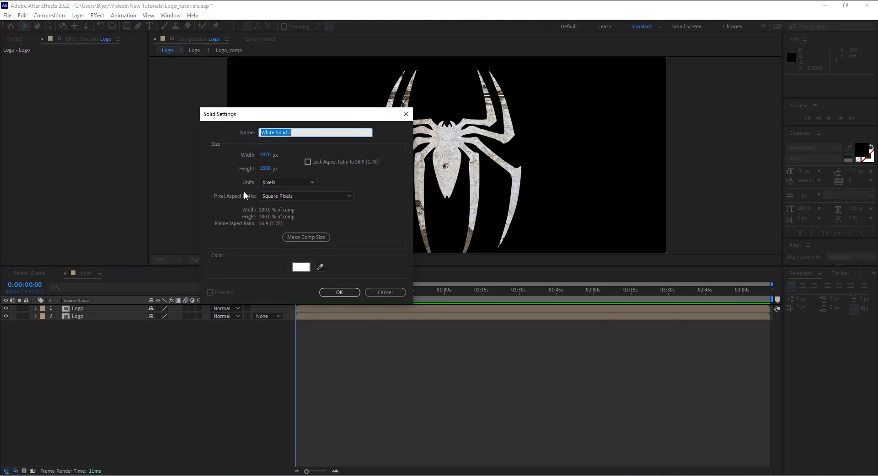
click(301, 262)
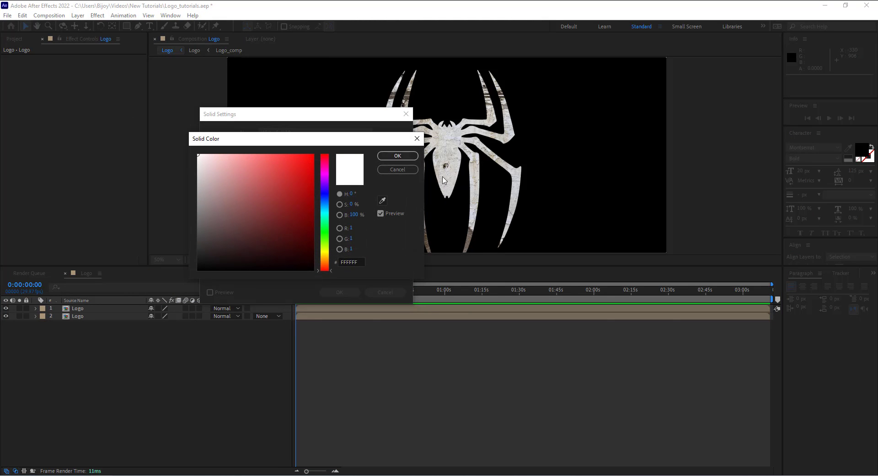
click(397, 156)
click(340, 293)
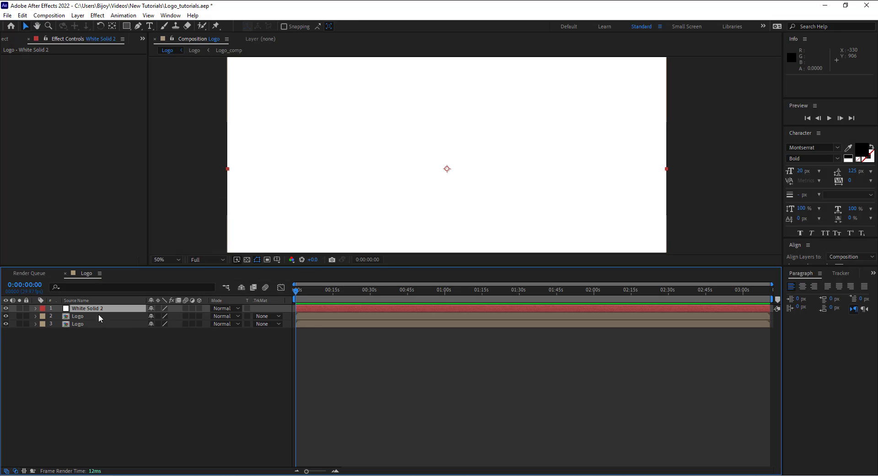
Move White Solid 2 to the bottom of the layer stack
drag(94, 311, 92, 322)
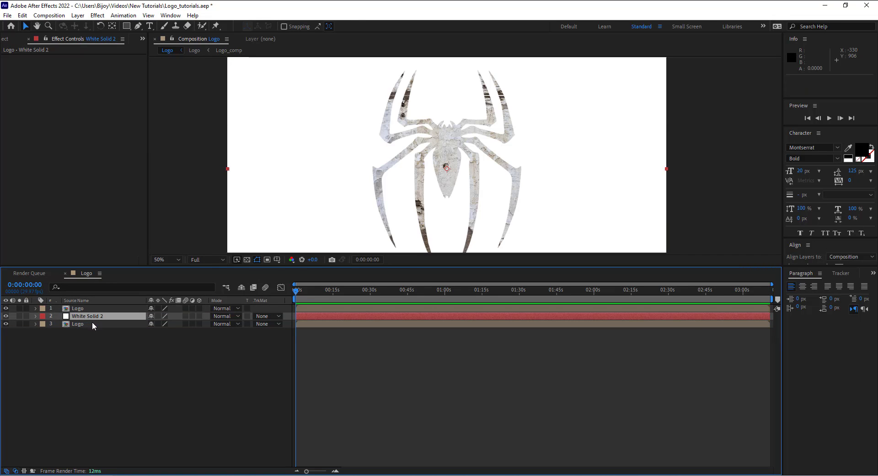
click(270, 325)
drag(103, 316, 90, 325)
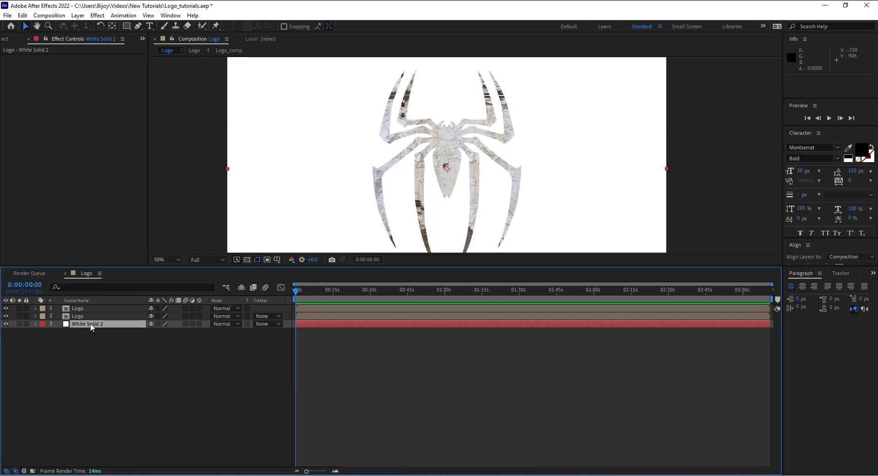
Alpha-matte White Solid 2 to the Logo layer above and make all layers 3D
click(281, 324)
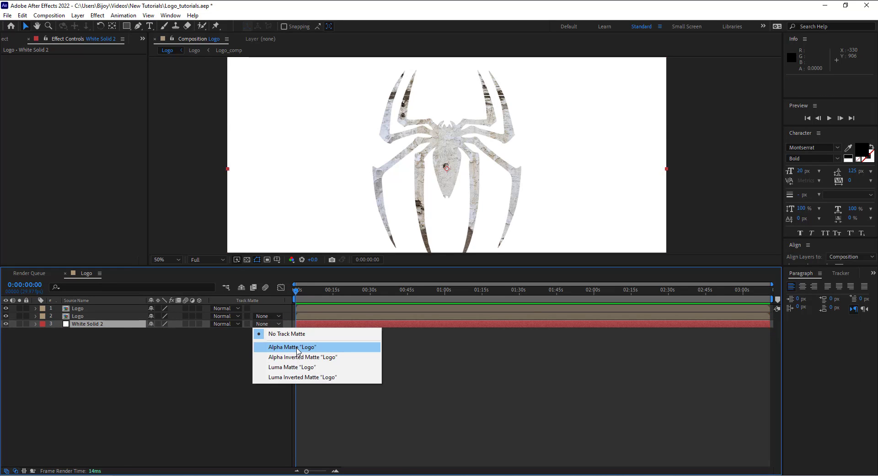
click(296, 347)
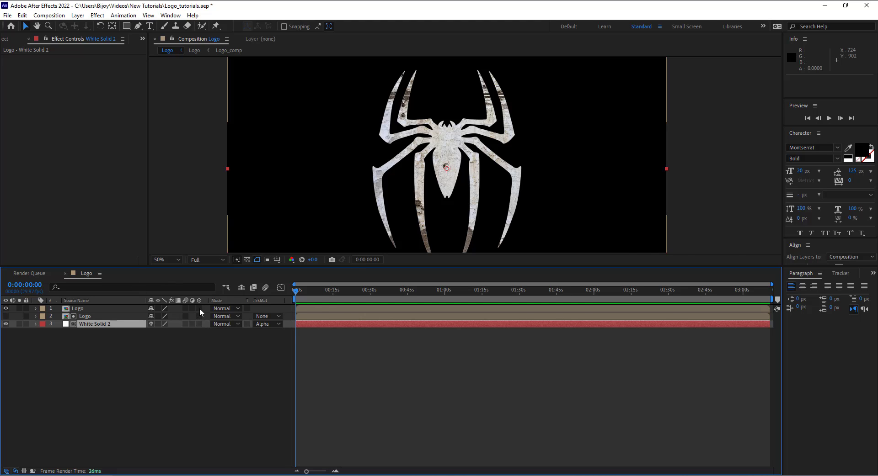
drag(200, 309, 199, 324)
Set the Z position of the lower Logo and White Solid 2 layers to 5
click(152, 363)
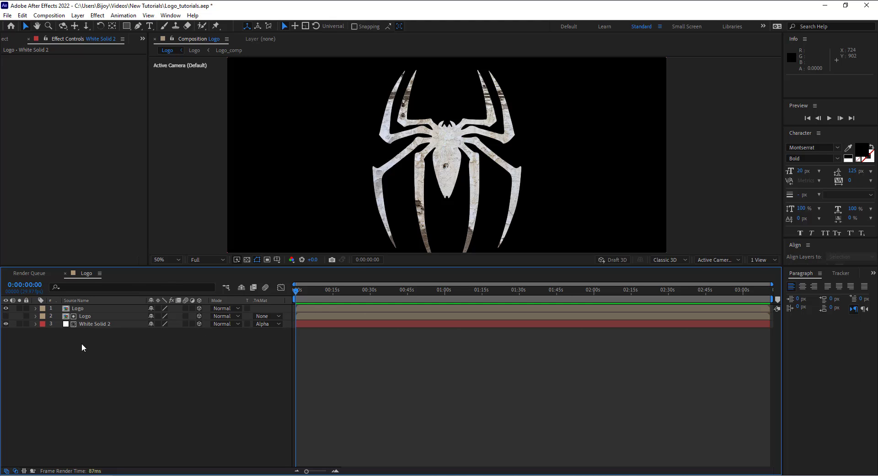
drag(87, 342, 87, 320)
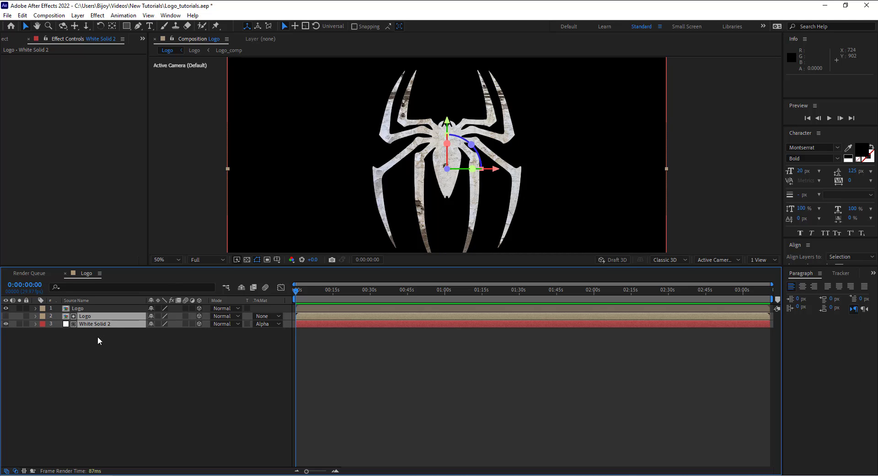
key(p)
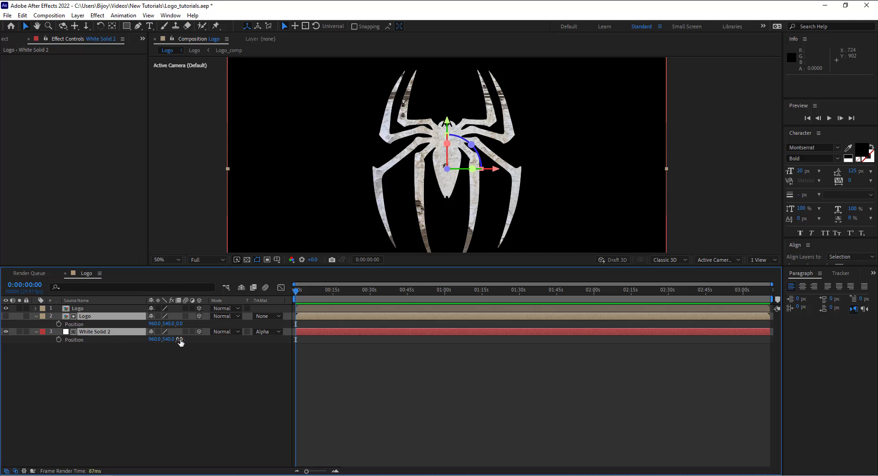
click(179, 339)
key(shift+Tab)
text(-)
text(5)
click(182, 363)
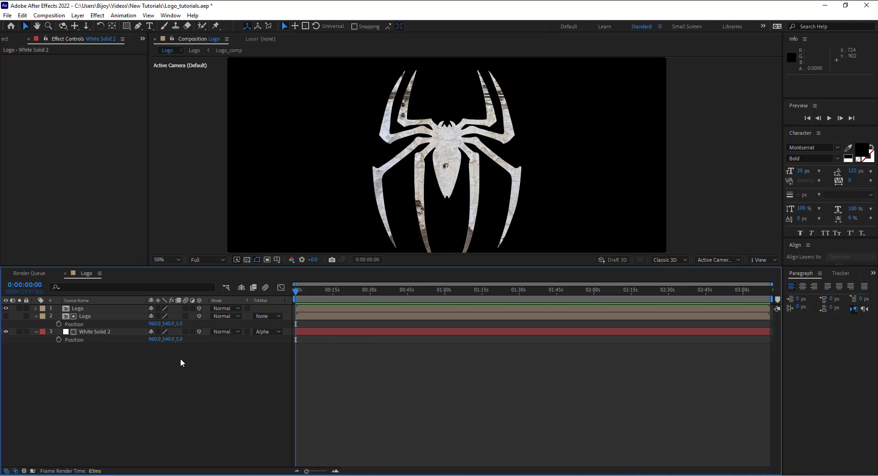
click(36, 316)
click(89, 317)
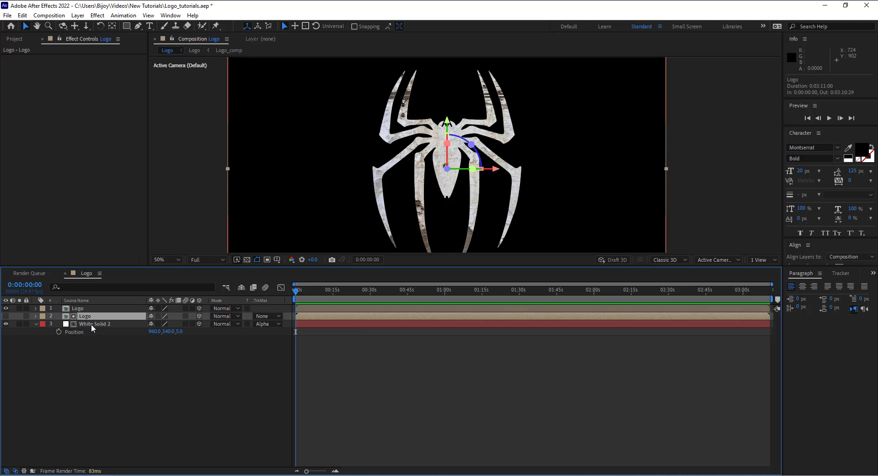
Duplicate the Logo and White Solid 2 pair and move the upper pair to Z 10
shift+click(92, 324)
click(22, 15)
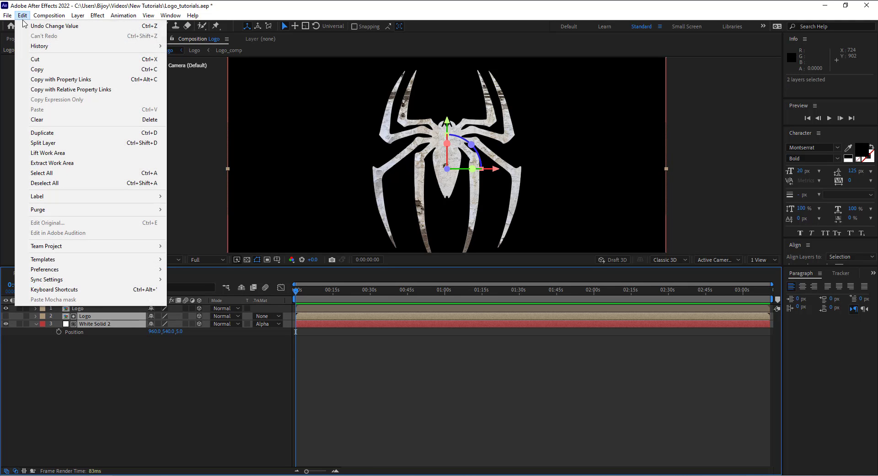
click(53, 133)
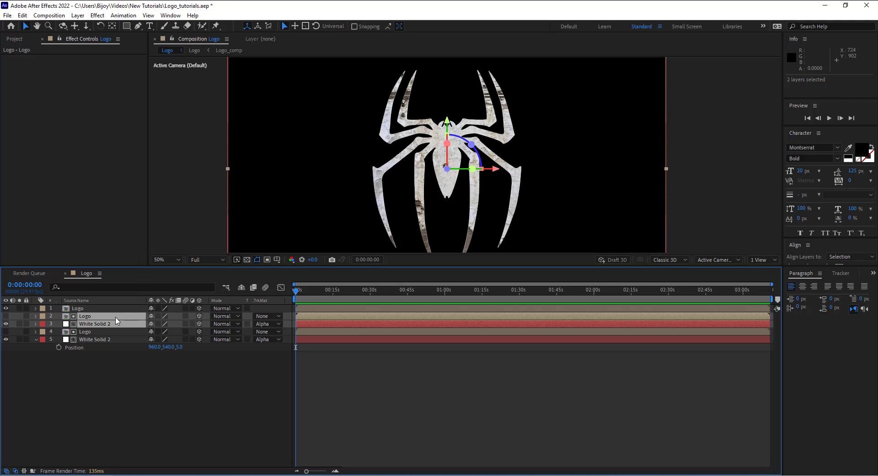
key(p)
click(178, 324)
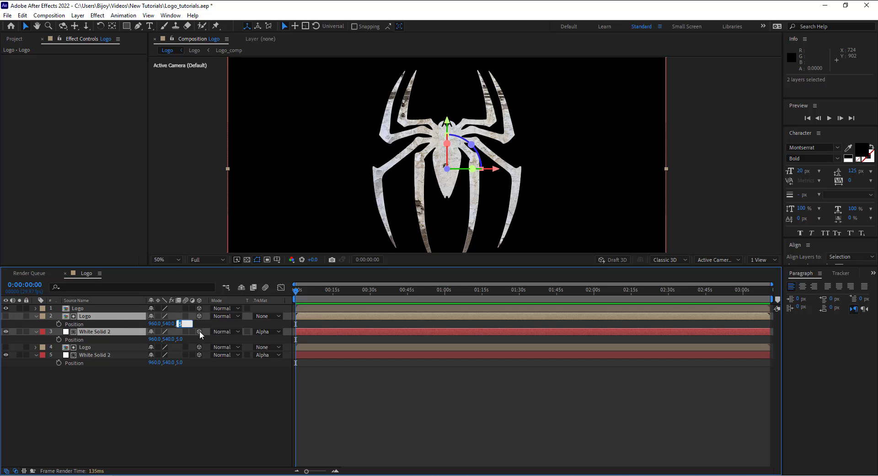
text(10.0)
key(Return)
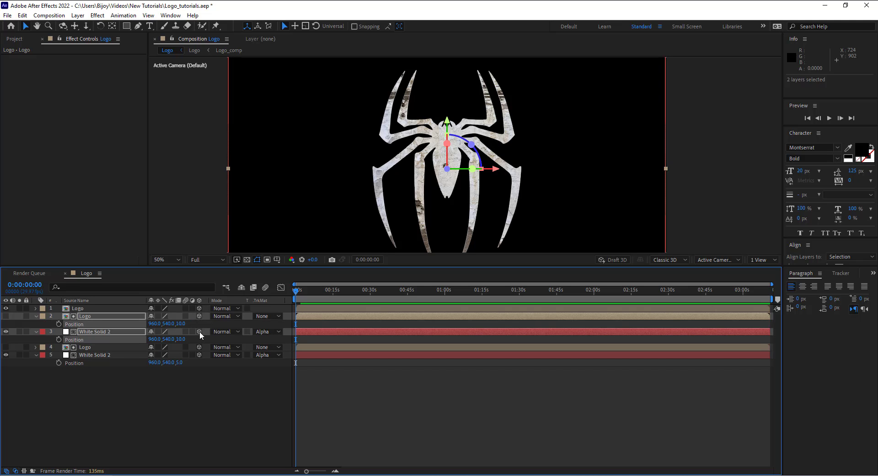
Collapse the layer properties and reselect the Logo and White Solid 2 pair at the top
scroll(402, 210, up, 2)
scroll(310, 163, up, 2)
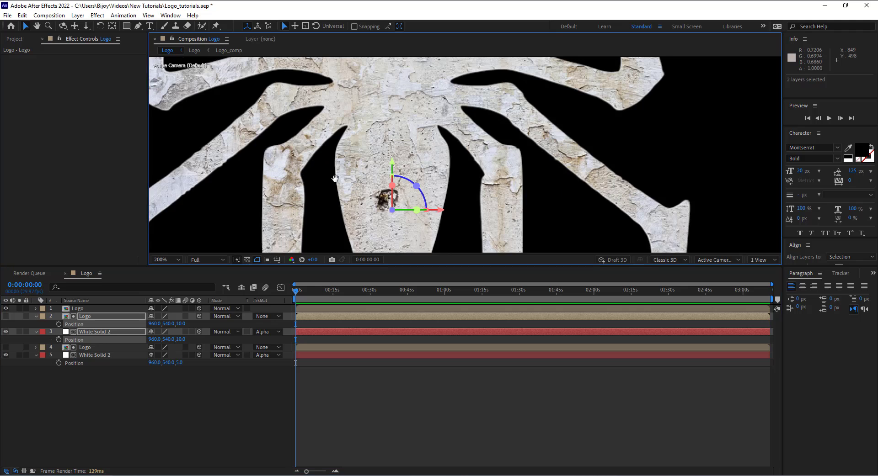
key(v)
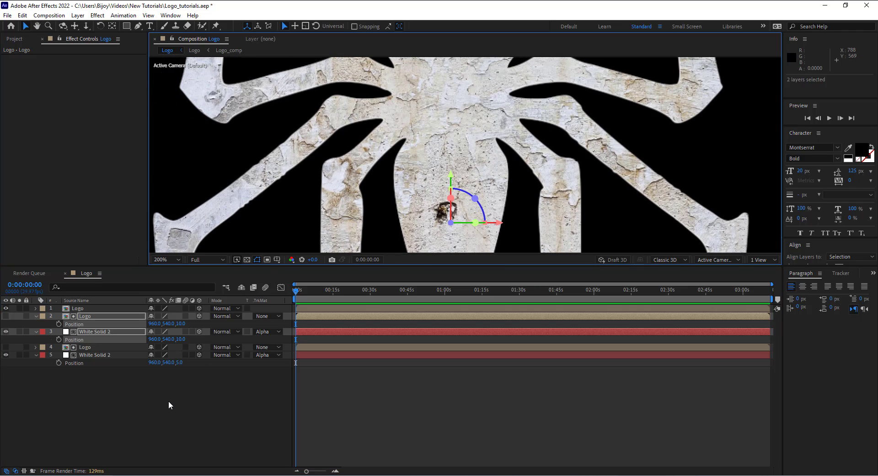
click(168, 402)
click(36, 317)
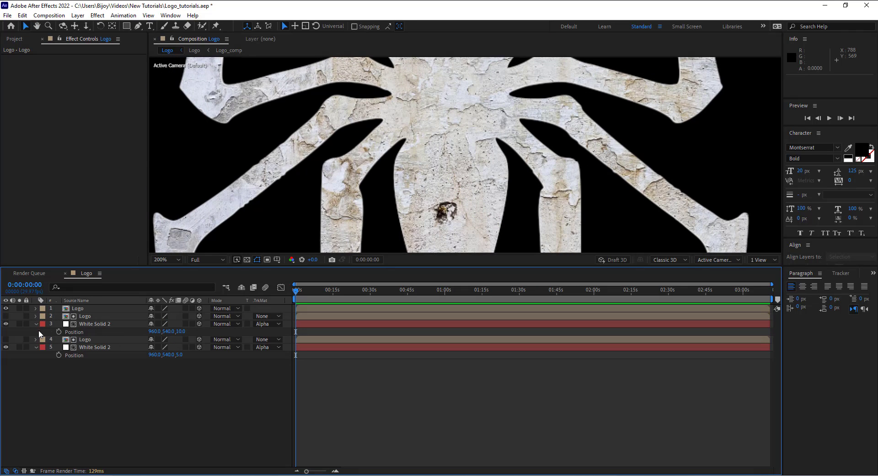
click(36, 324)
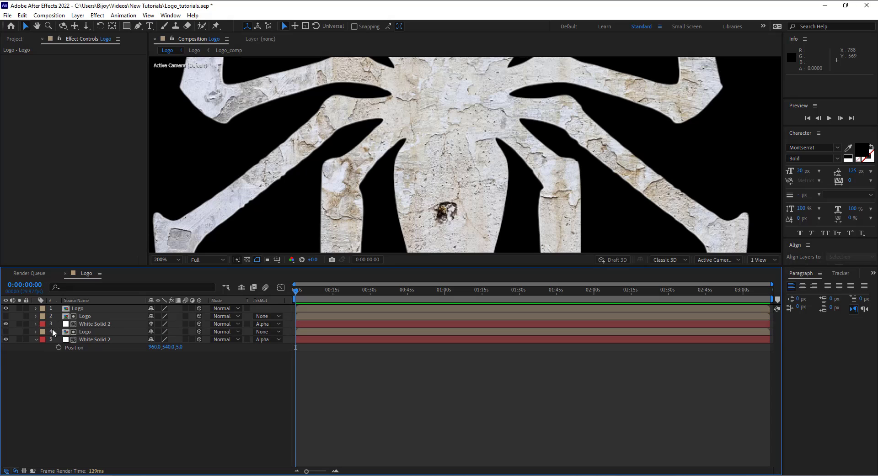
click(85, 317)
ctrl+click(94, 324)
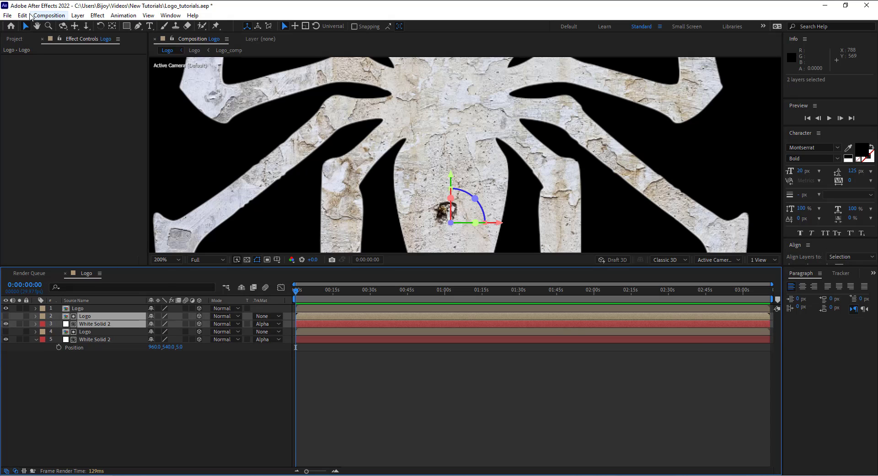
Duplicate the Logo/White Solid 2 pair and set layers 2 and 3 to Z position 15
click(22, 16)
click(44, 133)
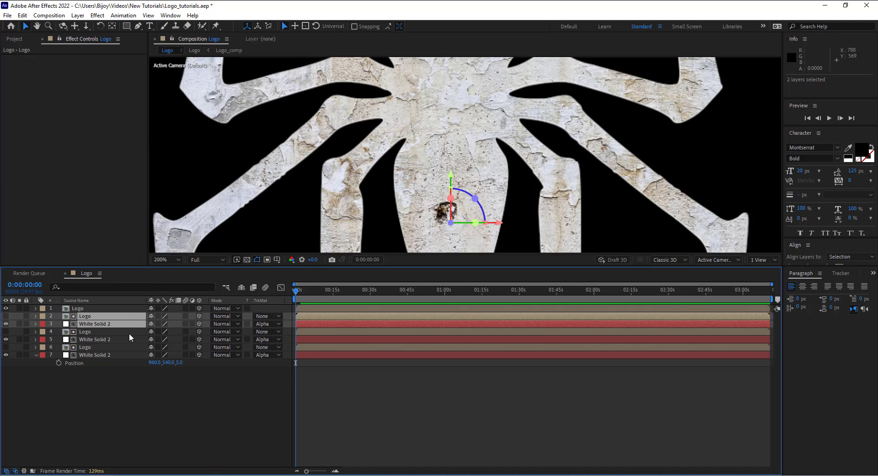
click(114, 393)
click(114, 319)
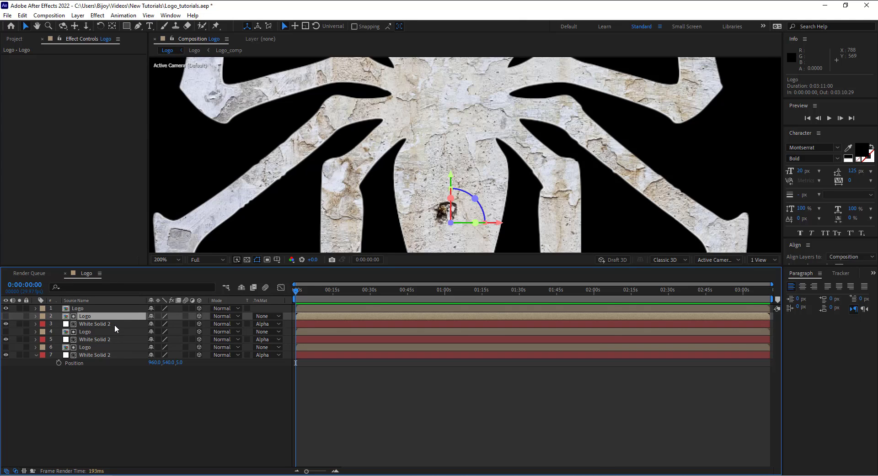
key(p)
click(103, 335)
key(p)
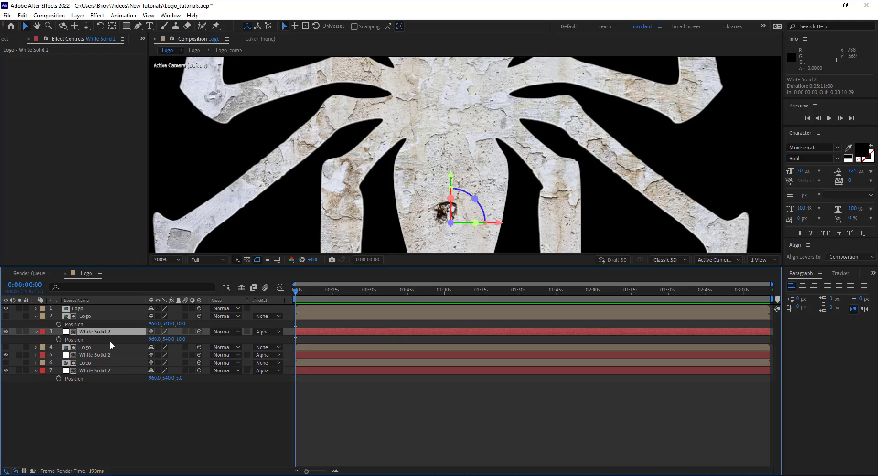
click(179, 323)
text(15)
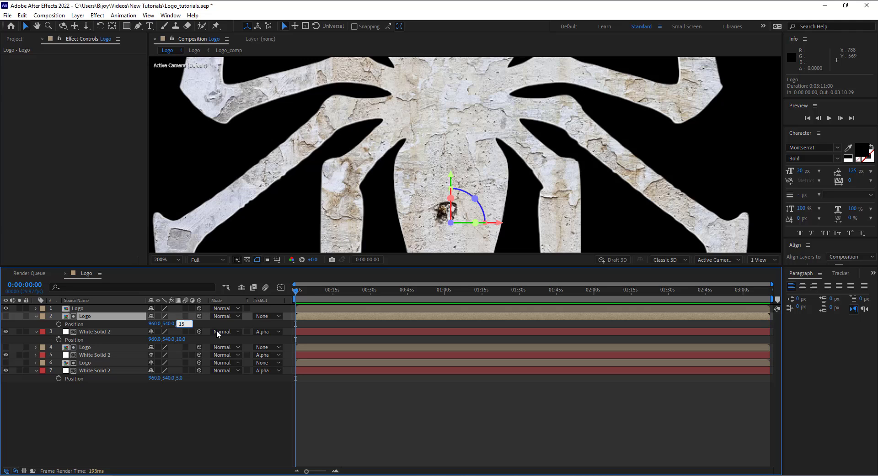
key(Return)
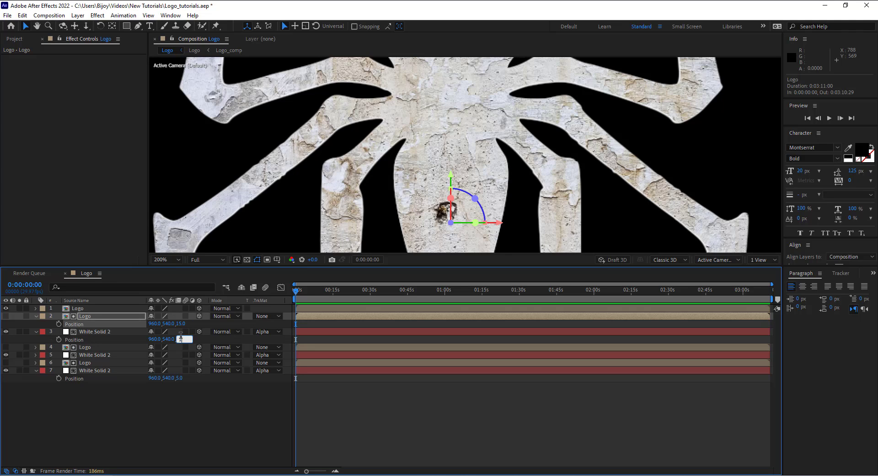
key(Return)
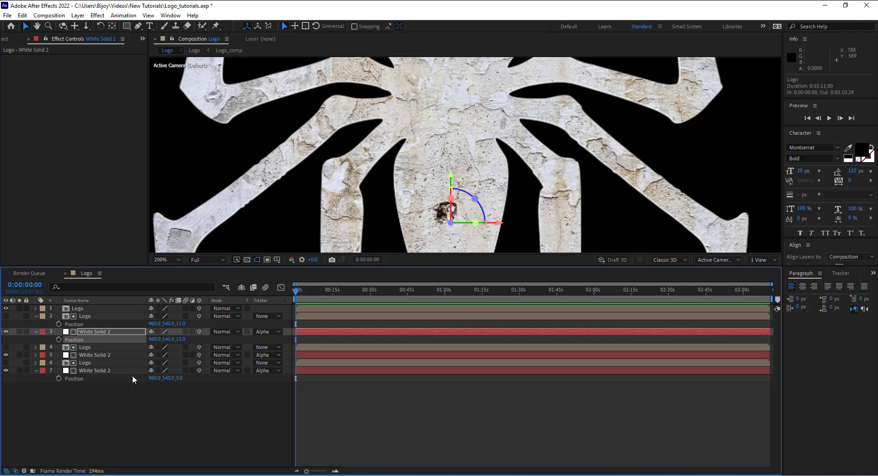
Check layer 5's position, collapse the position rows, and reselect layers 2 and 3
click(86, 356)
click(35, 355)
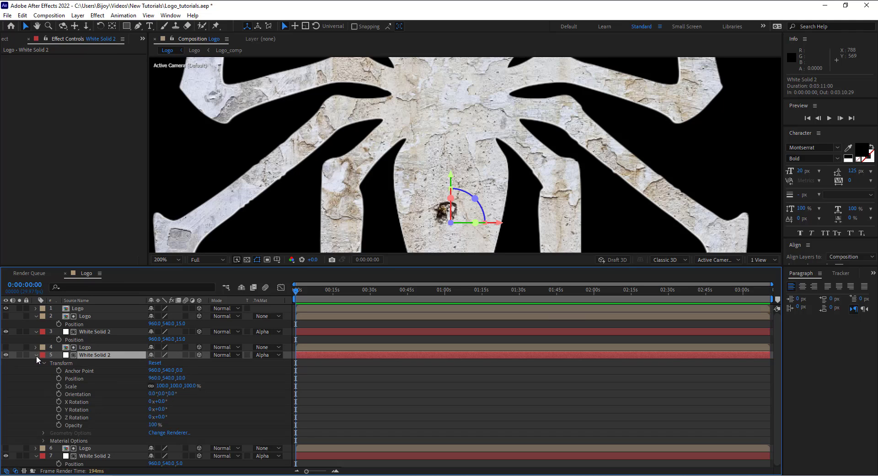
click(36, 355)
key(p)
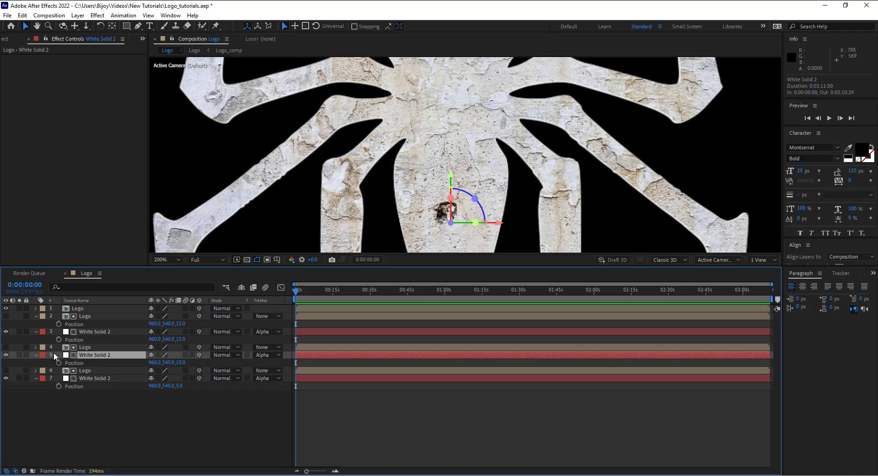
click(36, 355)
click(36, 332)
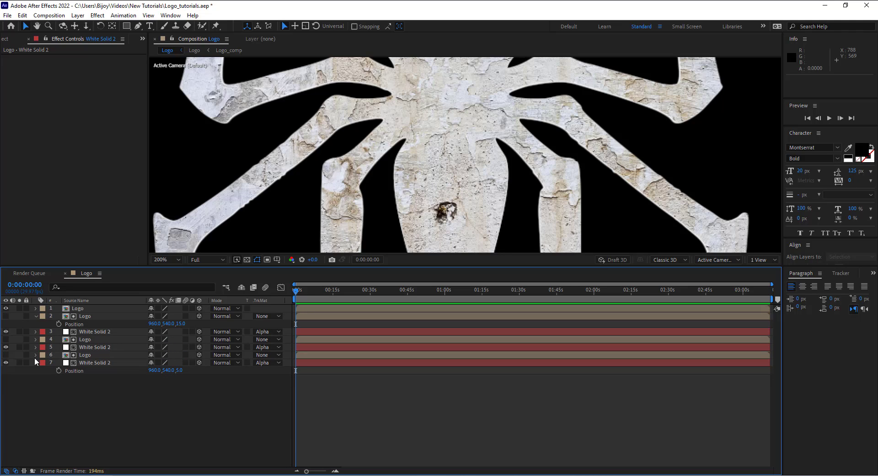
click(36, 316)
click(84, 316)
shift+click(86, 324)
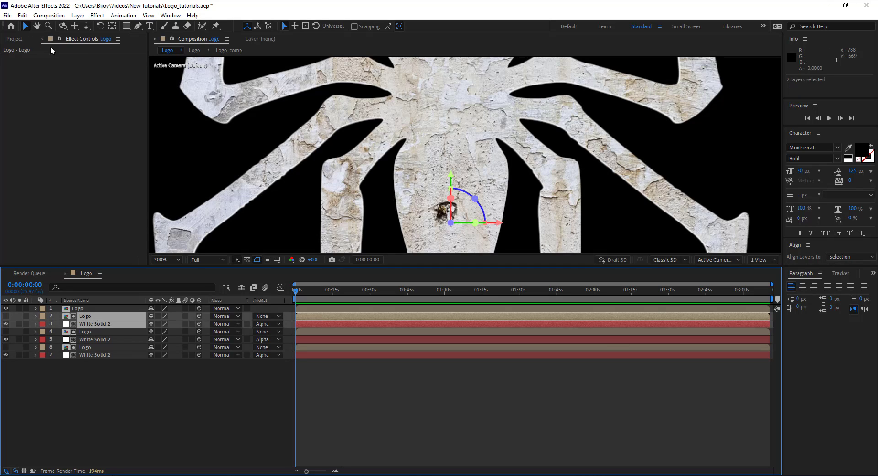
Duplicate layers 2 and 3 and set the top pair to Z position 20
click(22, 15)
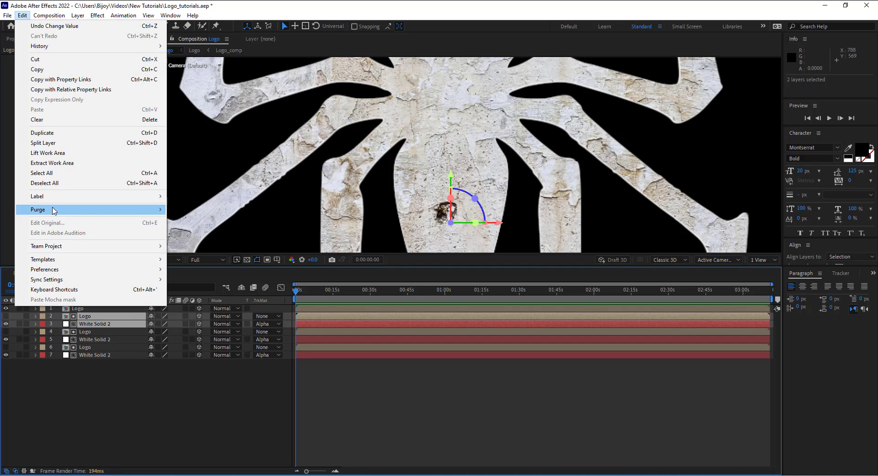
click(42, 133)
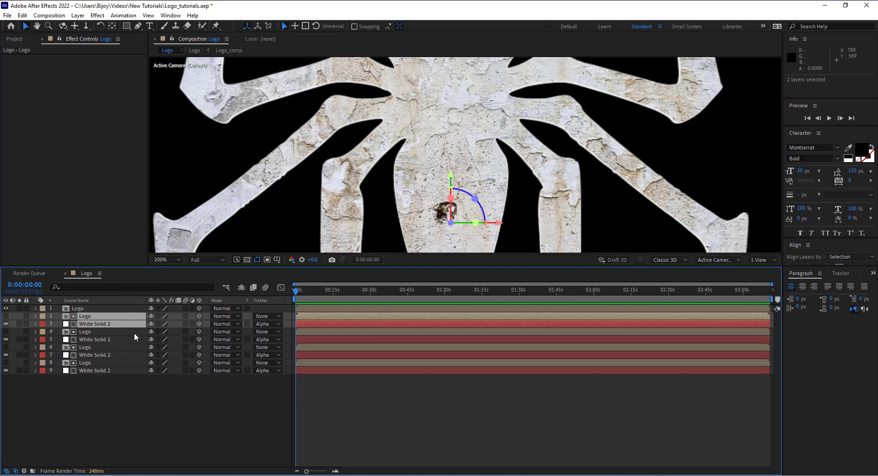
key(p)
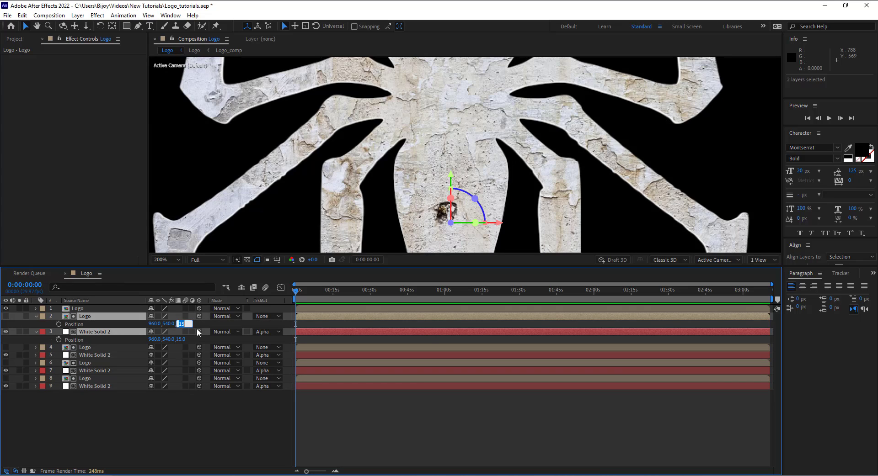
text(20)
key(Return)
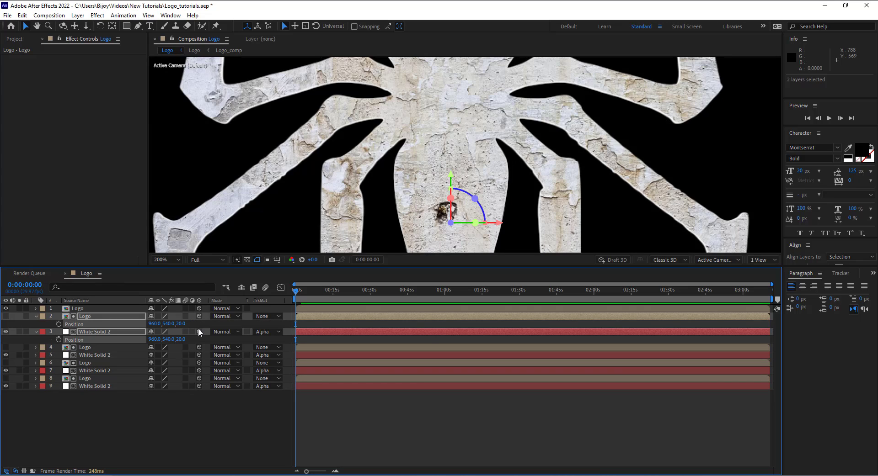
Zoom out and pan to check the whole spider logo, then collapse the position rows
key(slash)
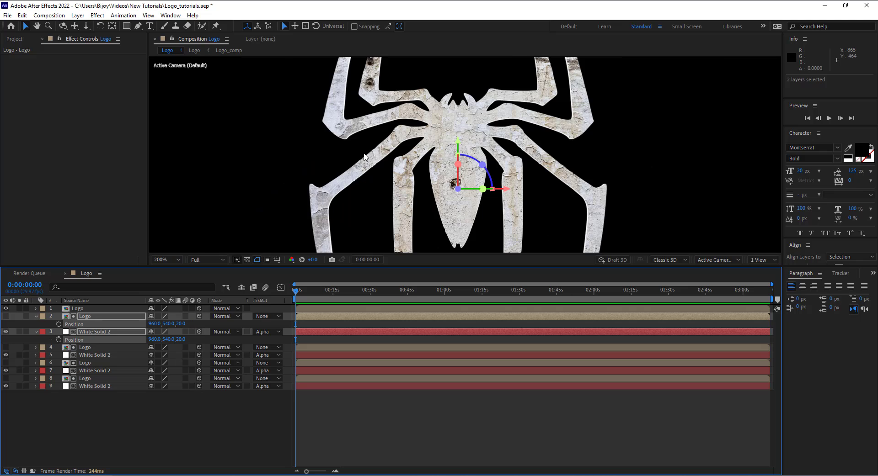
drag(608, 91, 572, 56)
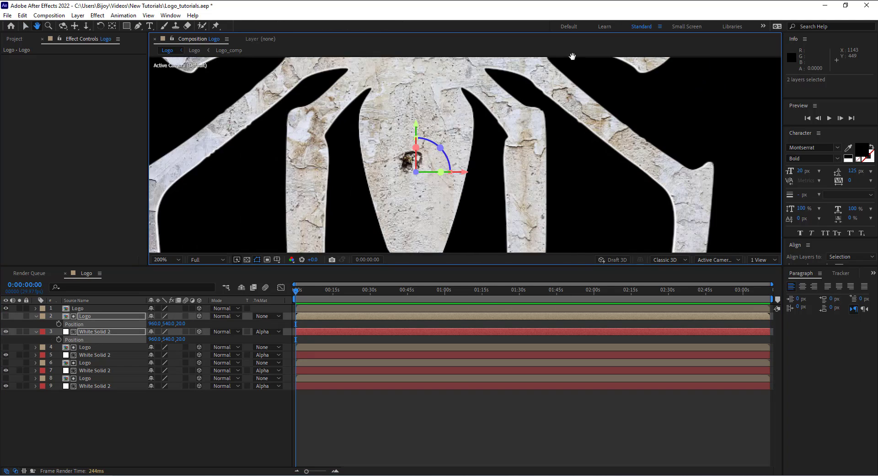
scroll(572, 56, down, 5)
scroll(439, 180, left, 2)
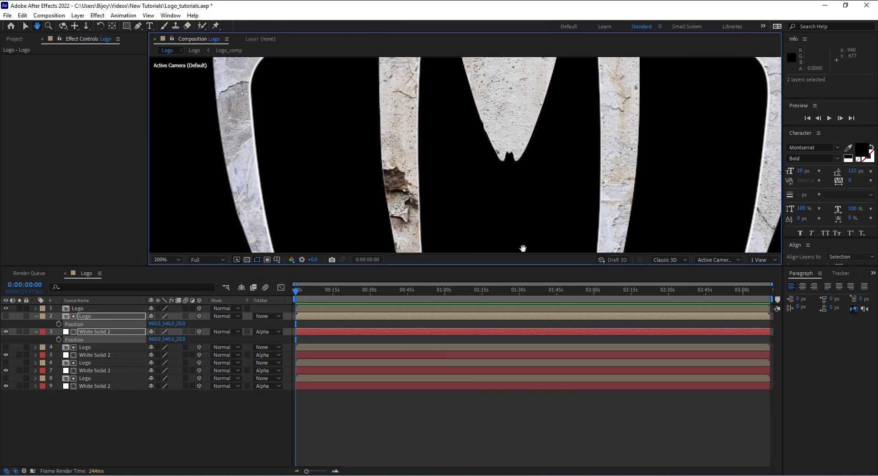
scroll(523, 248, up, 3)
scroll(404, 202, up, 3)
scroll(314, 176, up, 2)
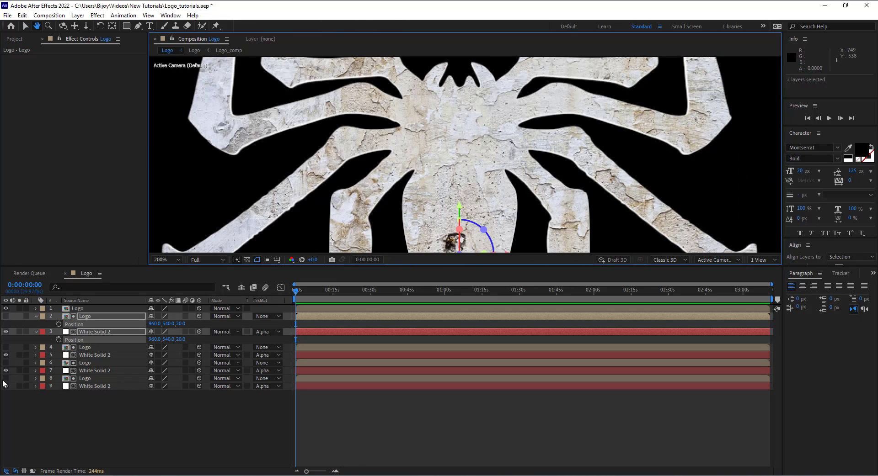
click(35, 316)
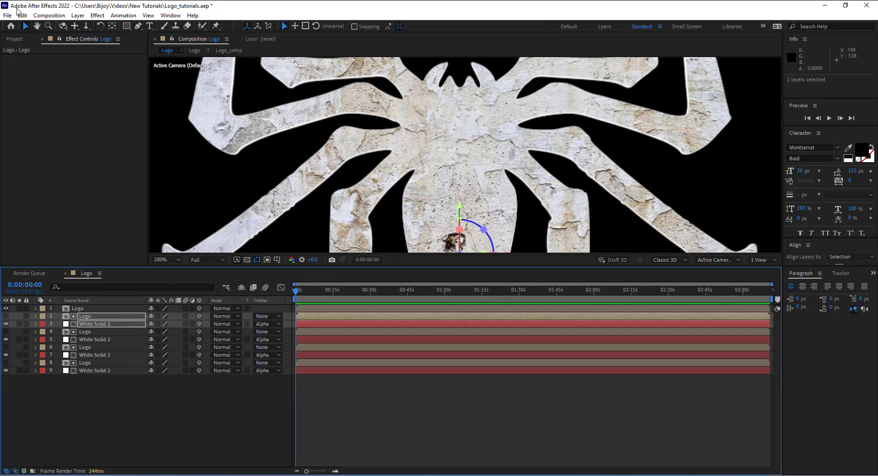
Duplicate layers 2 and 3 and set their Z position to 25
click(21, 15)
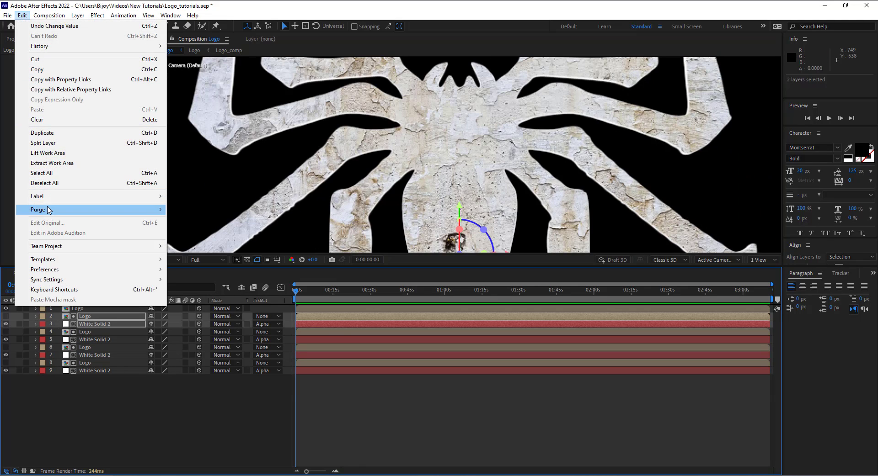
click(52, 133)
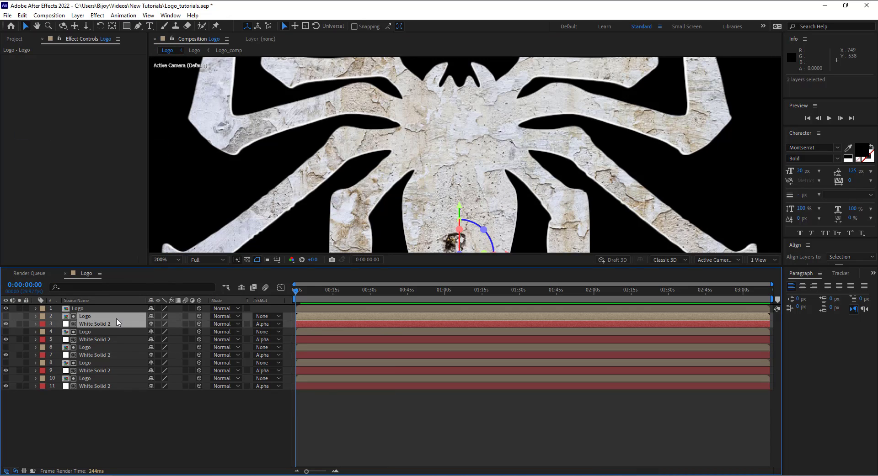
key(p)
click(179, 324)
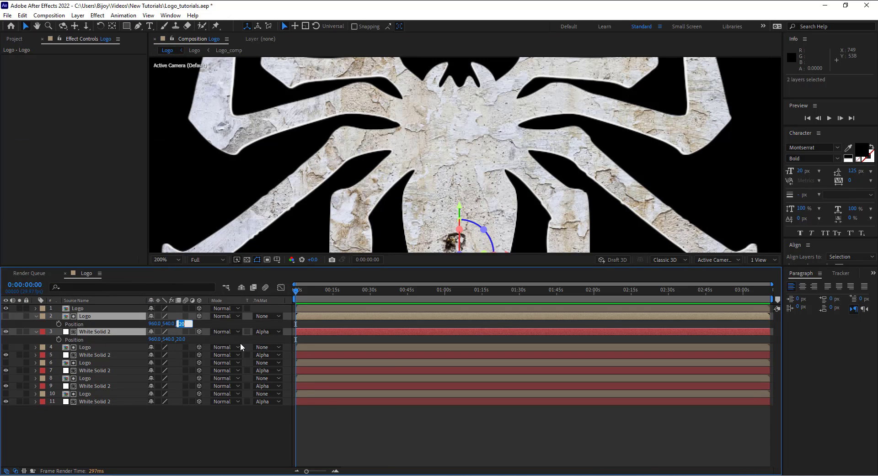
text(25)
key(Return)
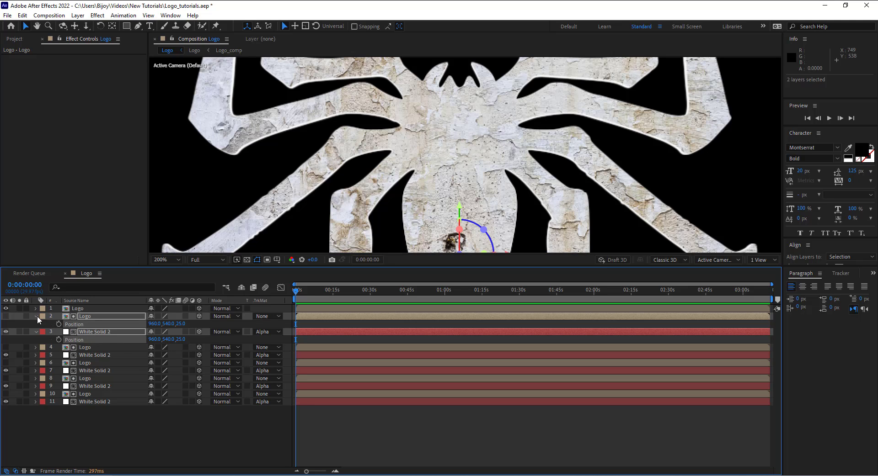
click(36, 316)
Duplicate the pair again and set their Z position to 30
click(23, 15)
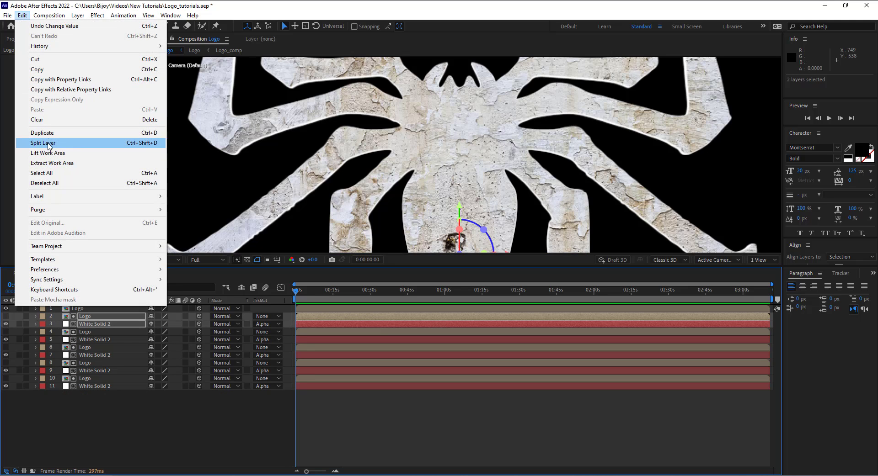
click(48, 143)
key(p)
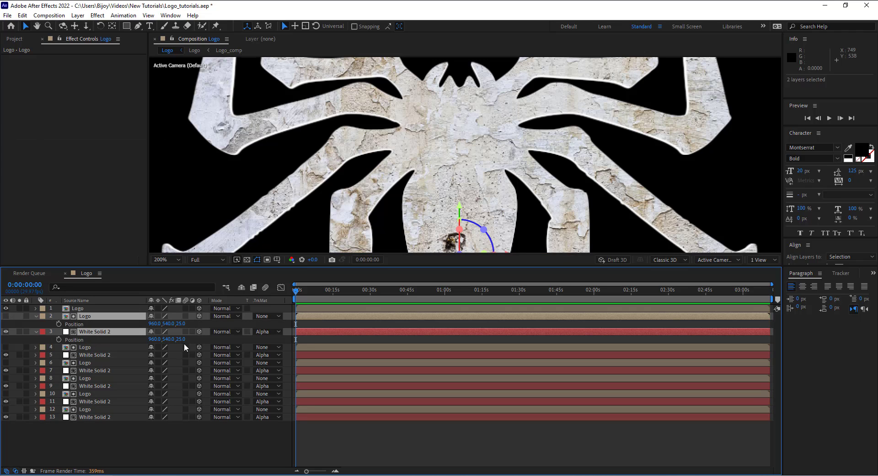
click(179, 324)
text(30)
key(Return)
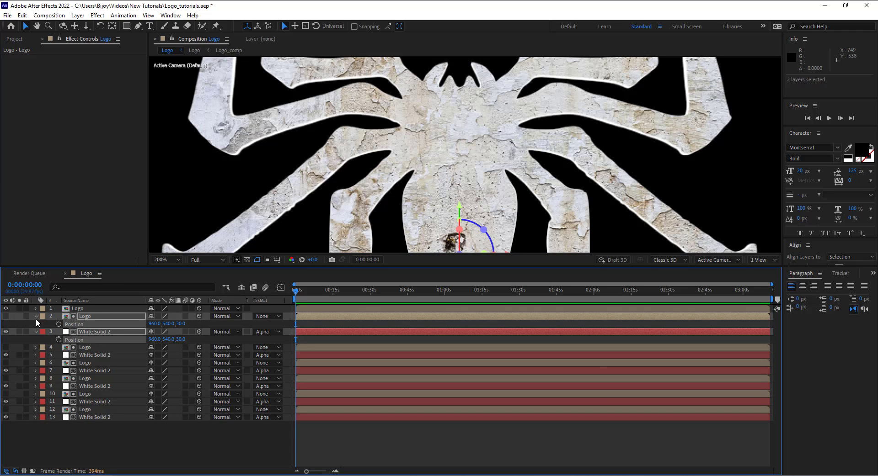
click(36, 316)
Select the top Logo layer and zoom out to view the whole logo
click(87, 440)
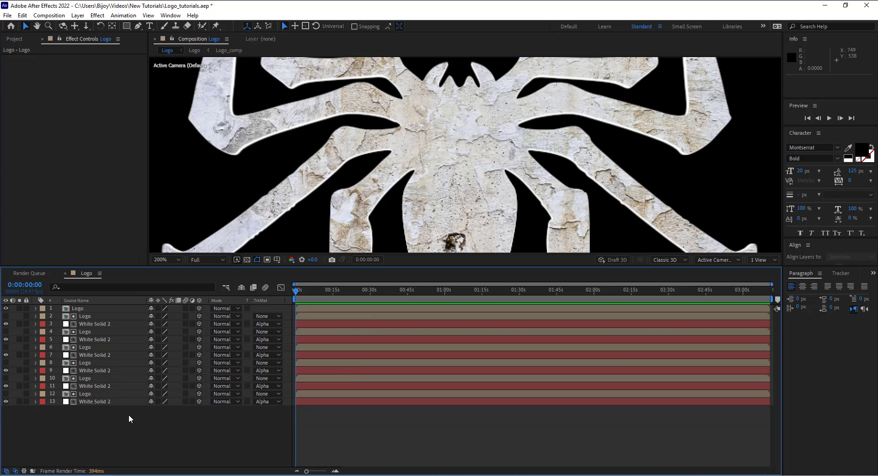
click(88, 307)
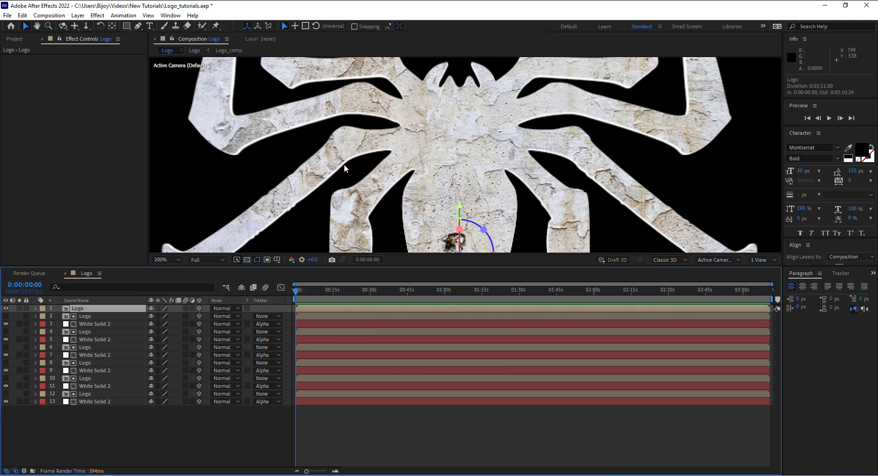
key(comma)
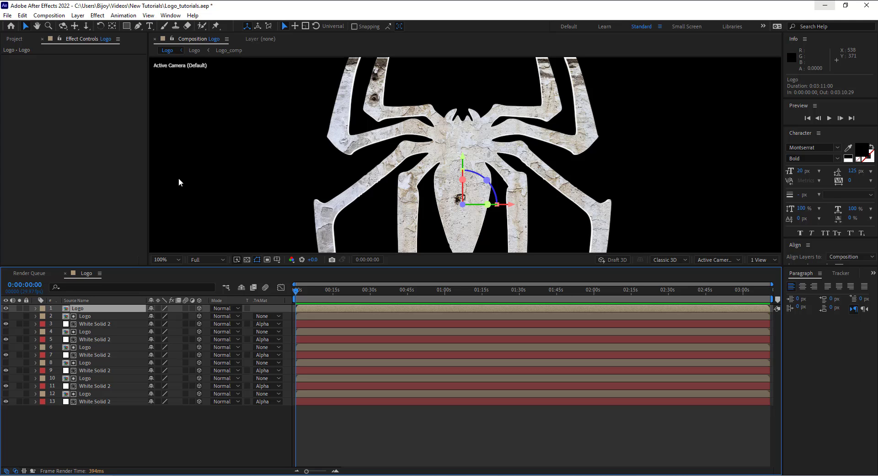
click(21, 15)
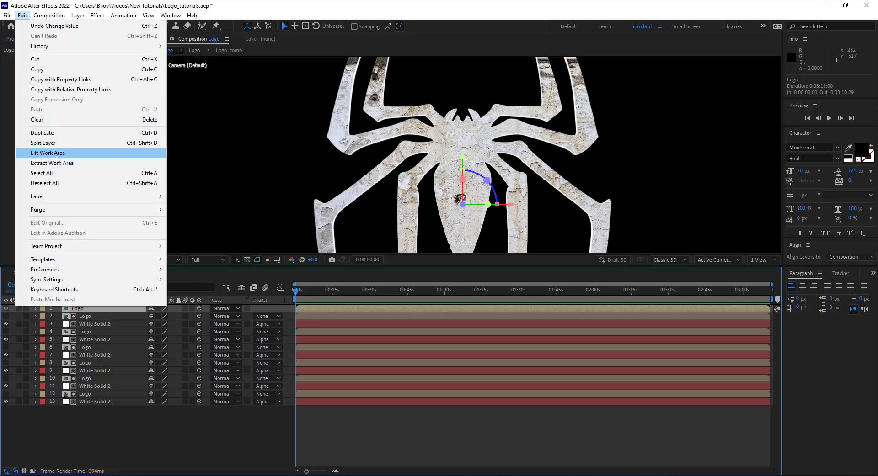
click(55, 133)
click(6, 308)
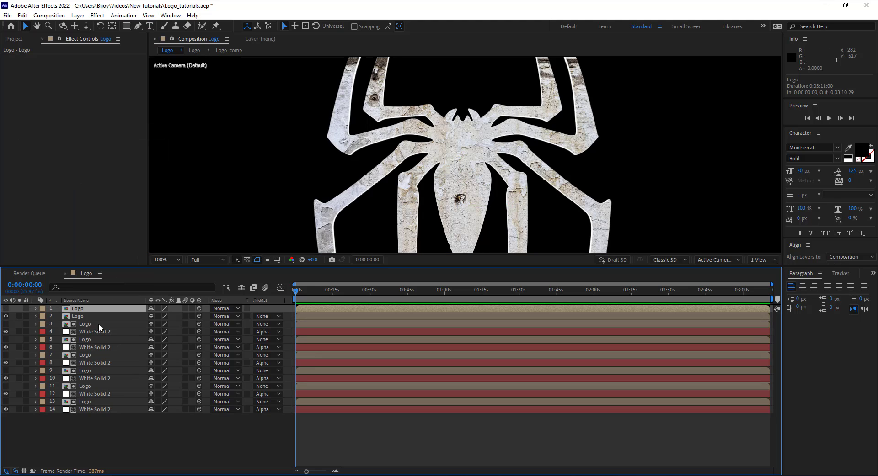
click(87, 316)
key(ctrl+space)
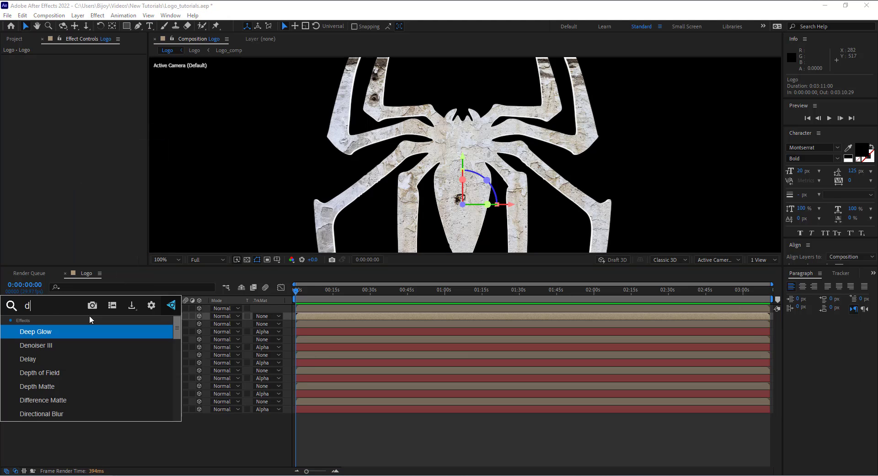
text(drop)
key(Return)
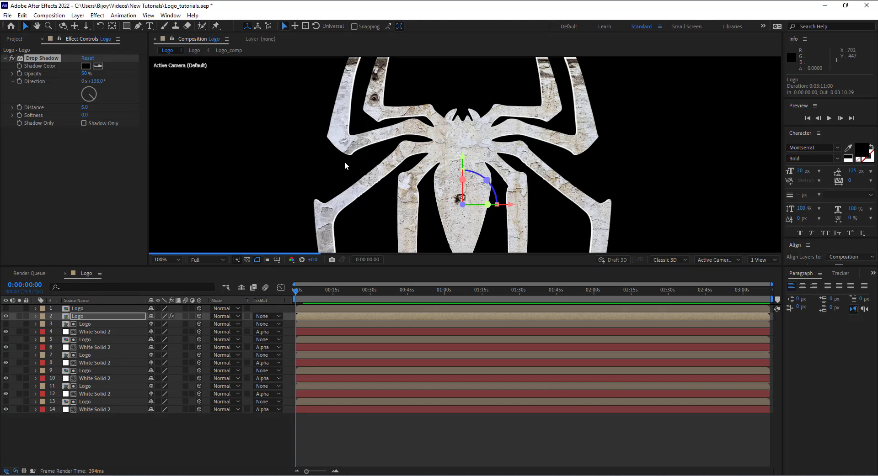
key(.)
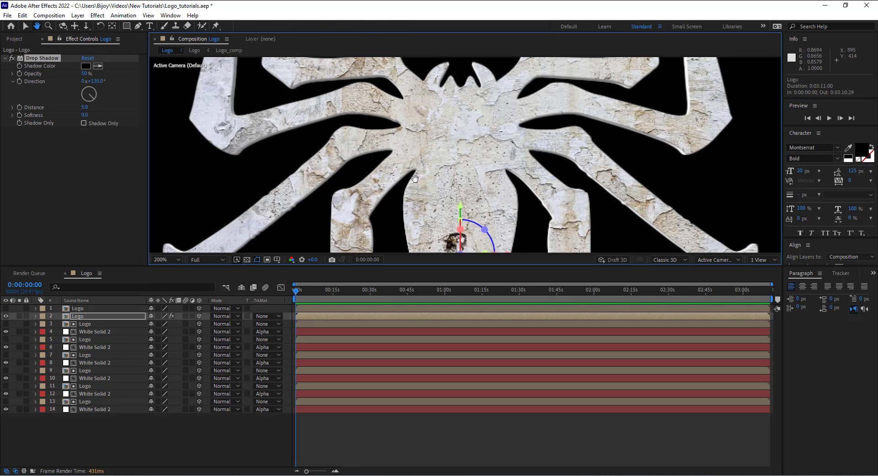
mouse_move(404, 144)
mouse_down()
mouse_move(391, 171)
mouse_move(561, 61)
mouse_move(557, 217)
mouse_up()
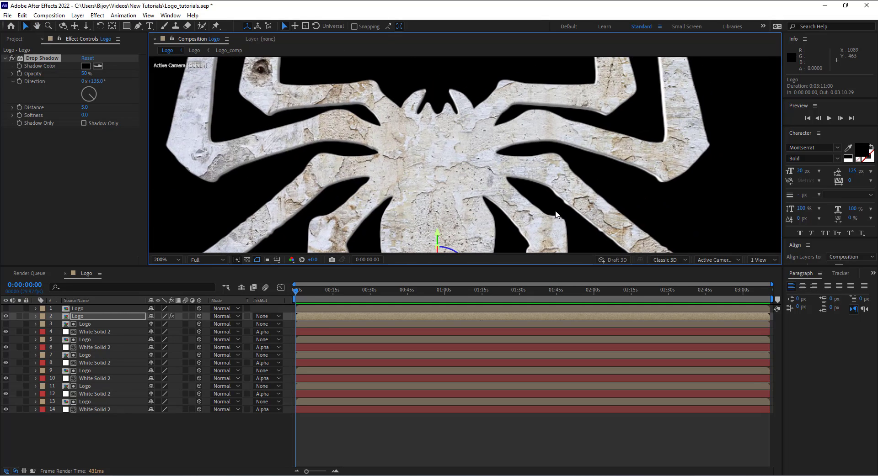
click(84, 74)
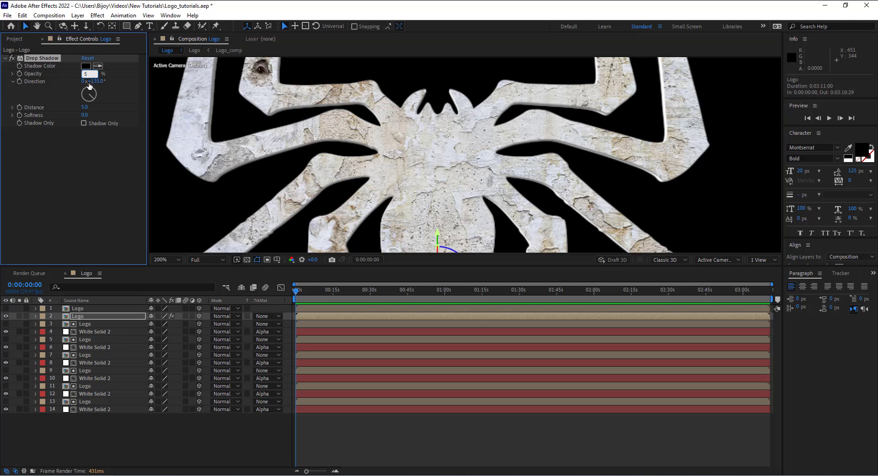
click(97, 81)
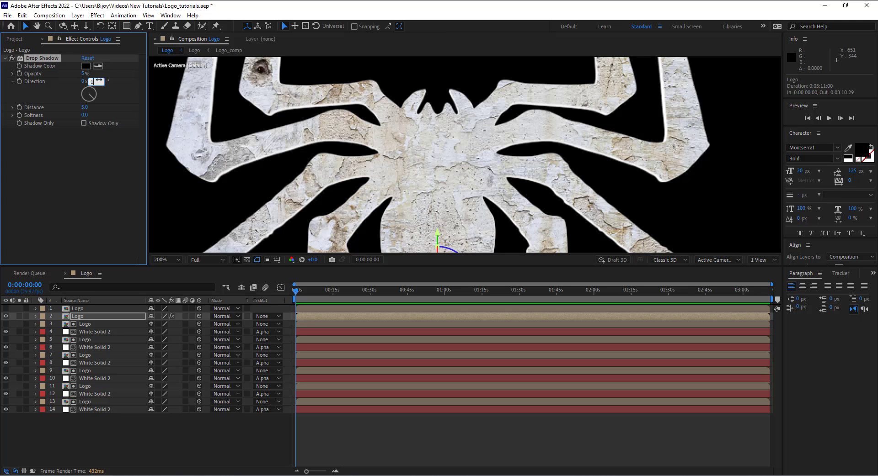
text(180)
key(Return)
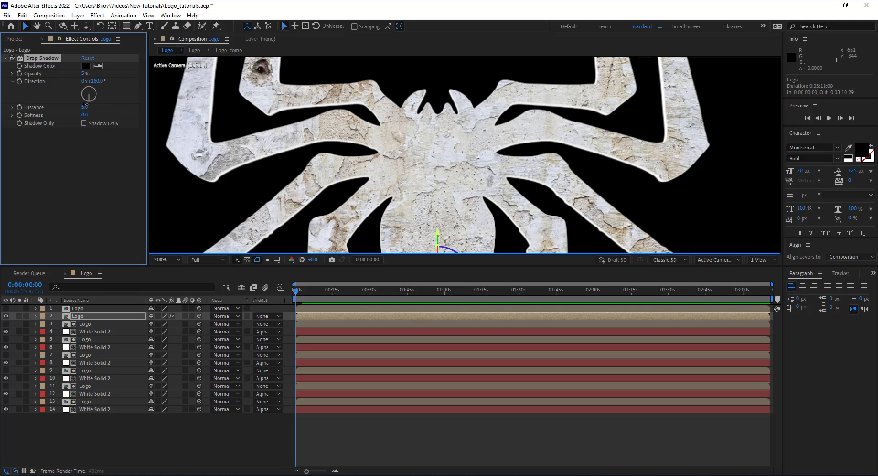
click(84, 107)
text(2)
key(Return)
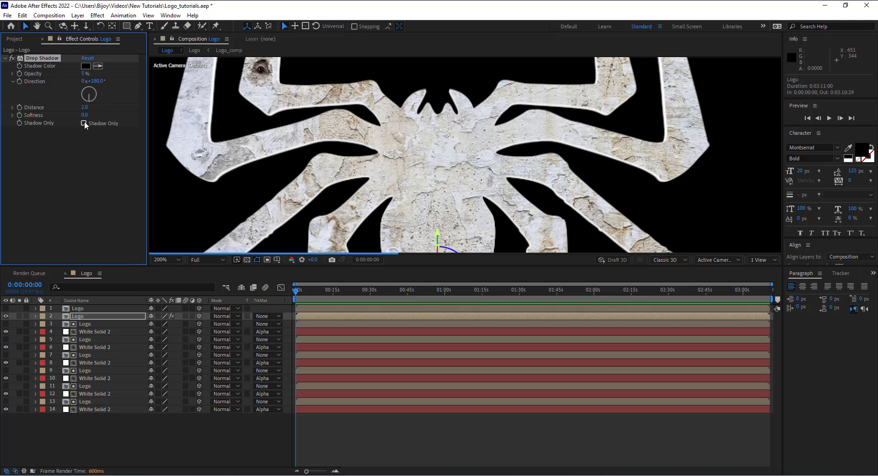
click(84, 115)
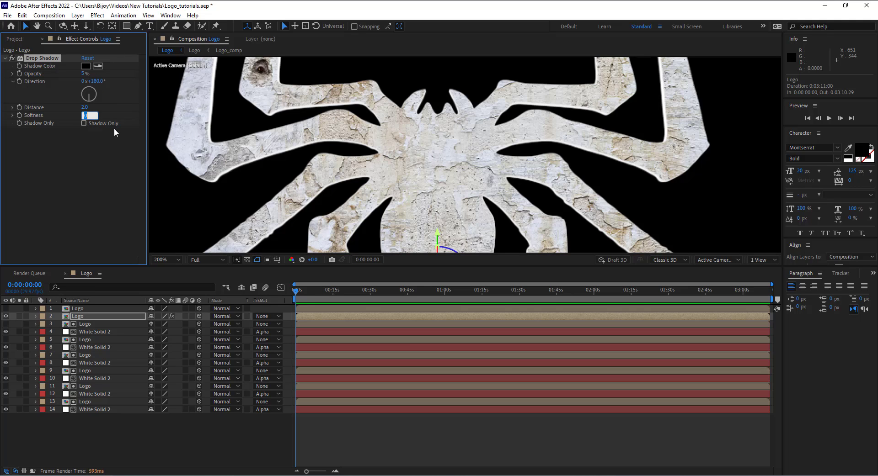
text(6)
key(Return)
click(95, 81)
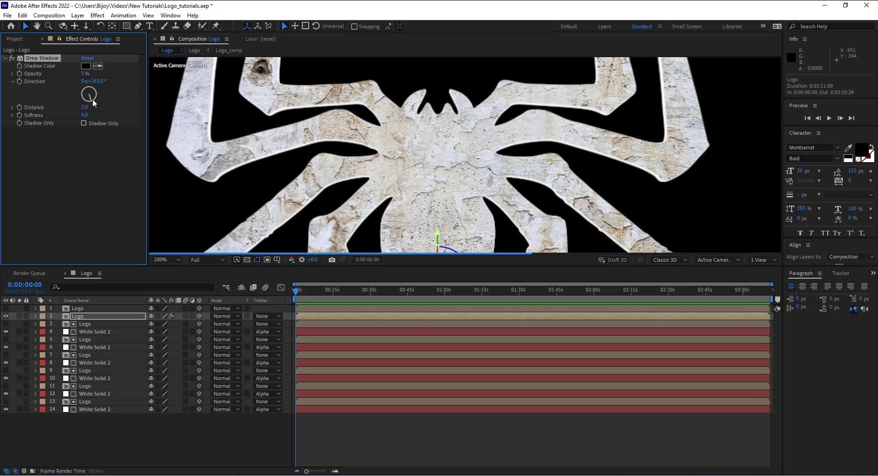
text(137)
key(Return)
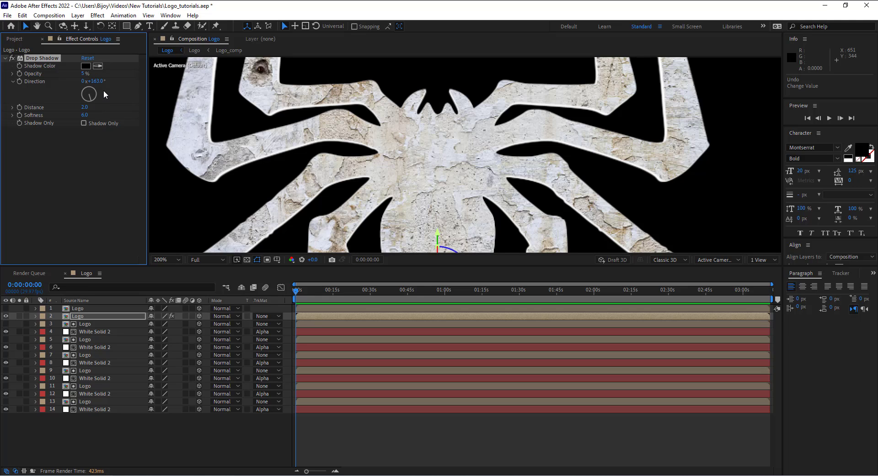
key(ctrl+z)
click(83, 74)
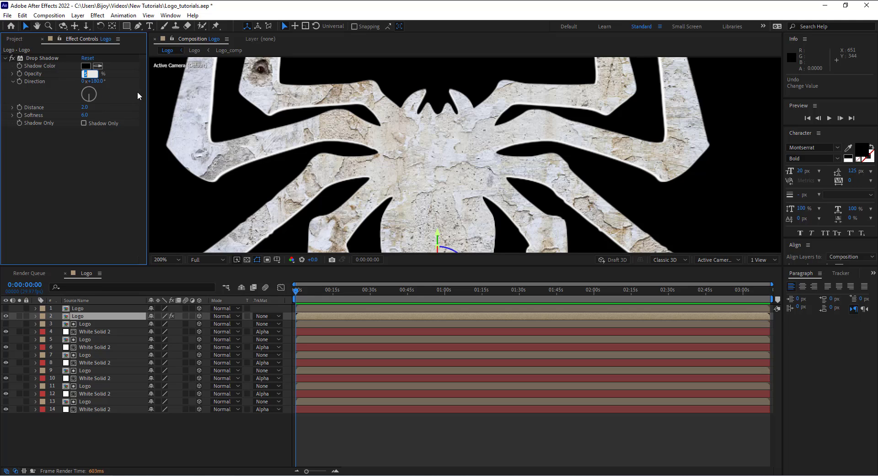
text(75)
key(Return)
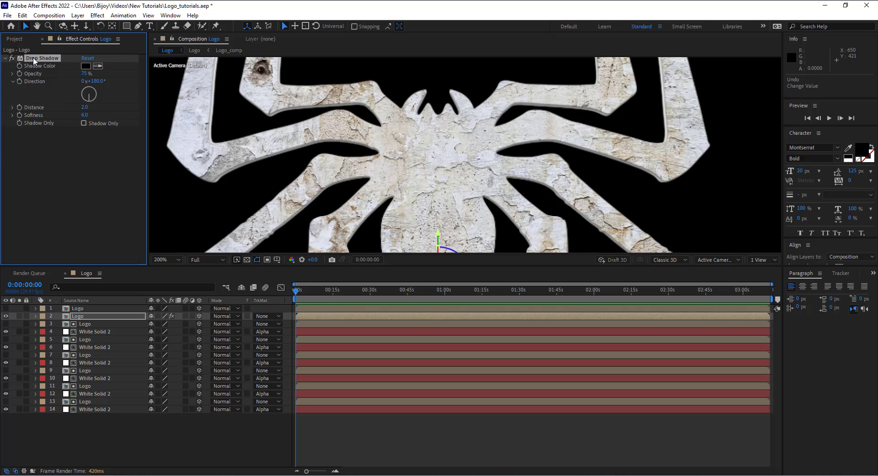
key(Delete)
Apply Drop Shadow to the second Logo layer: 75% opacity, 180° direction, distance 2, softness 6
click(92, 317)
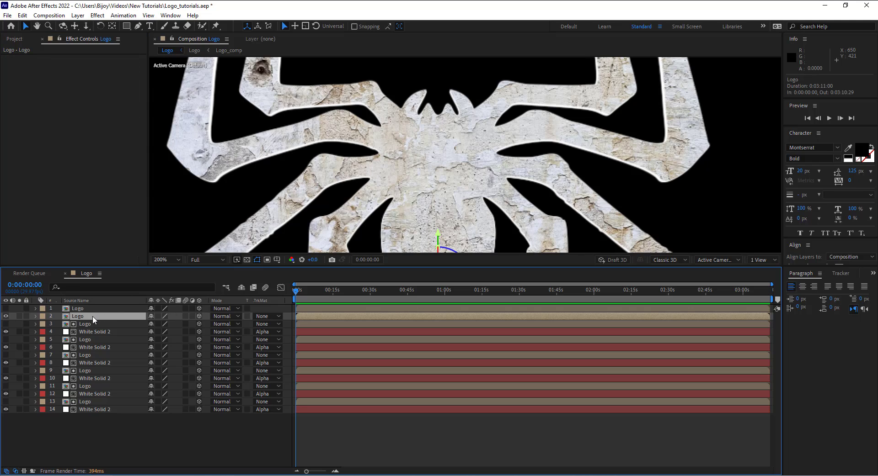
key(ctrl+space)
text(dr)
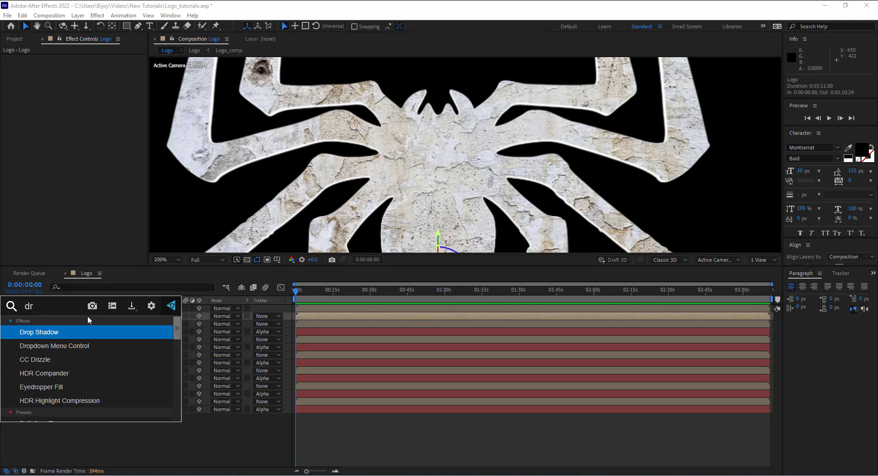
text(op)
click(58, 332)
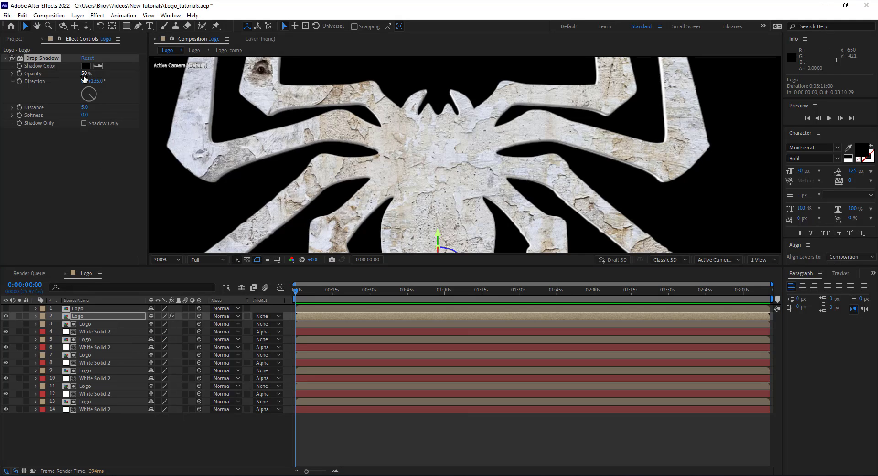
click(88, 74)
text(75)
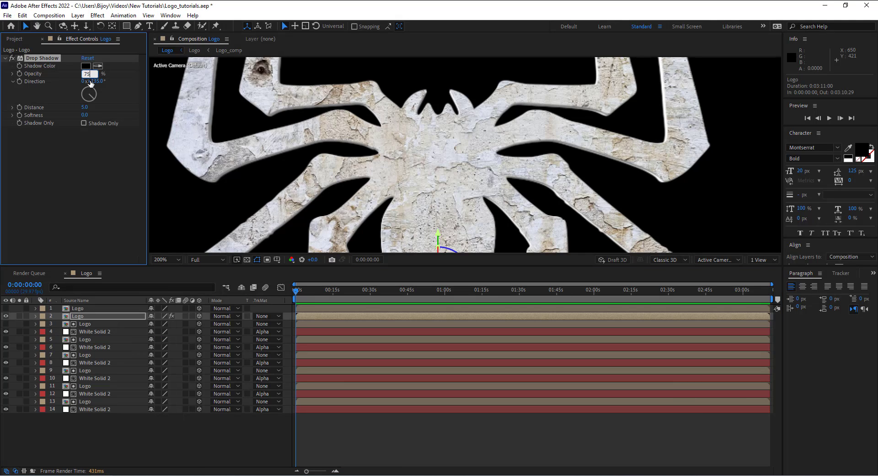
click(97, 81)
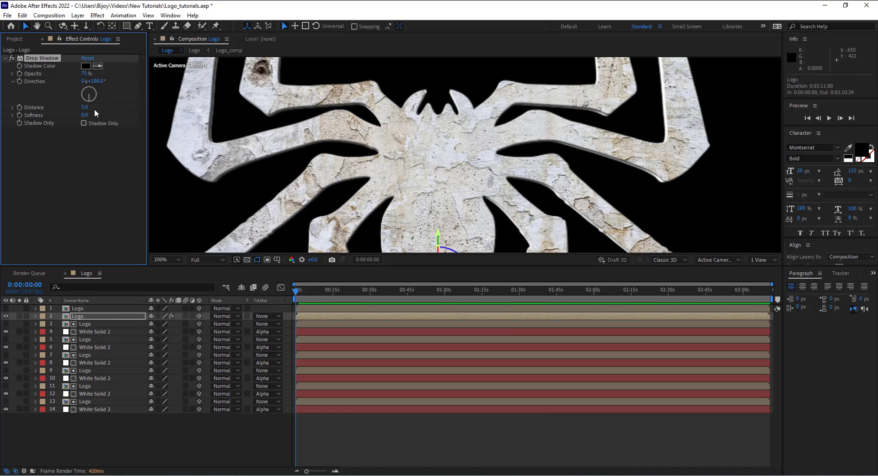
click(85, 107)
text(2)
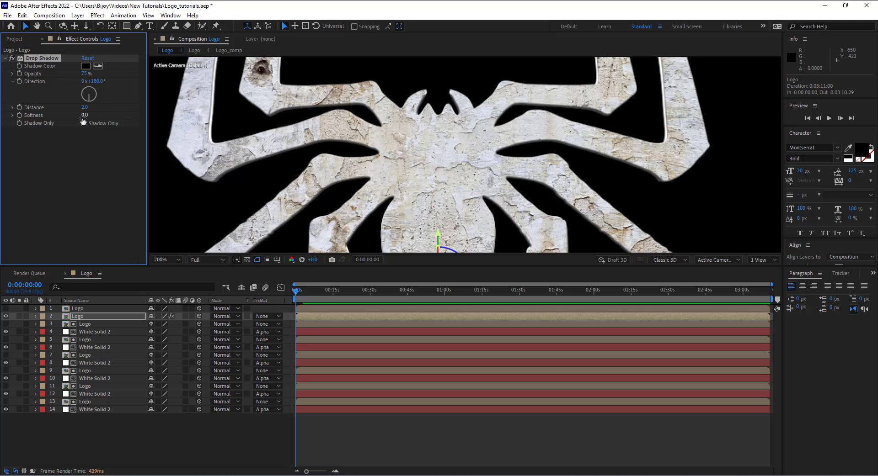
click(84, 116)
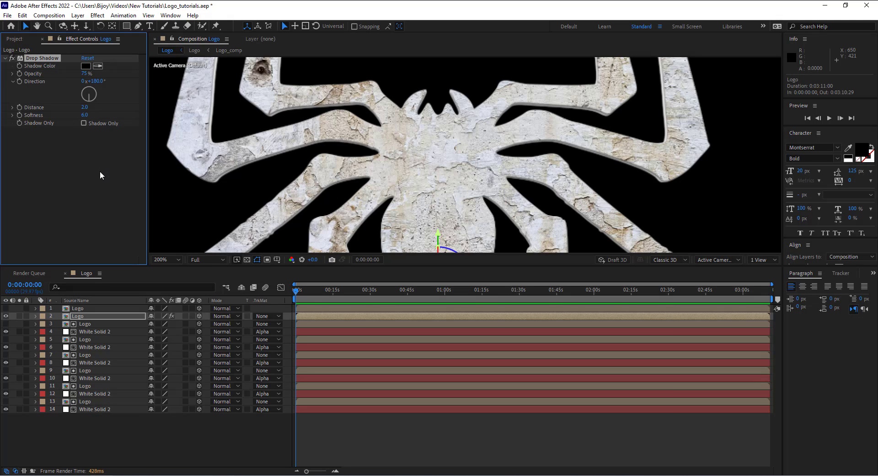
Inspect the shadow up close and turn on Shadow Only
key(comma)
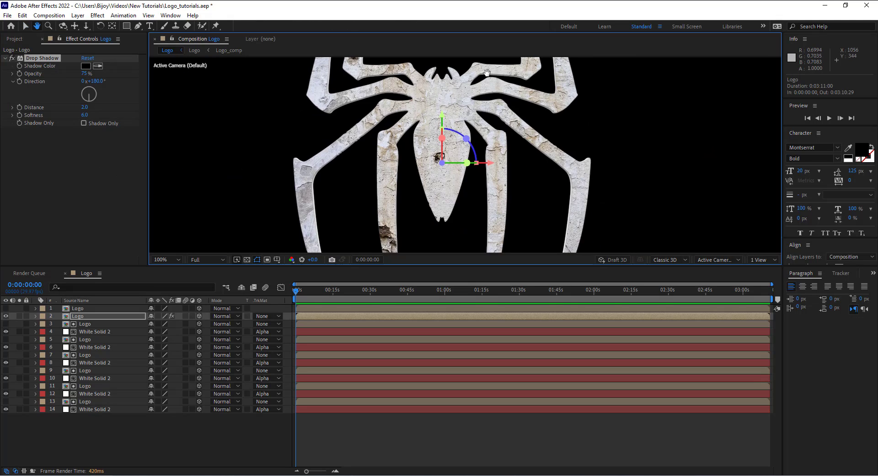
key(period)
mouse_move(560, 174)
mouse_down()
mouse_move(537, 207)
mouse_move(501, 102)
mouse_move(488, 135)
mouse_move(501, 151)
mouse_up()
key(comma)
key(comma)
key(comma)
key(comma)
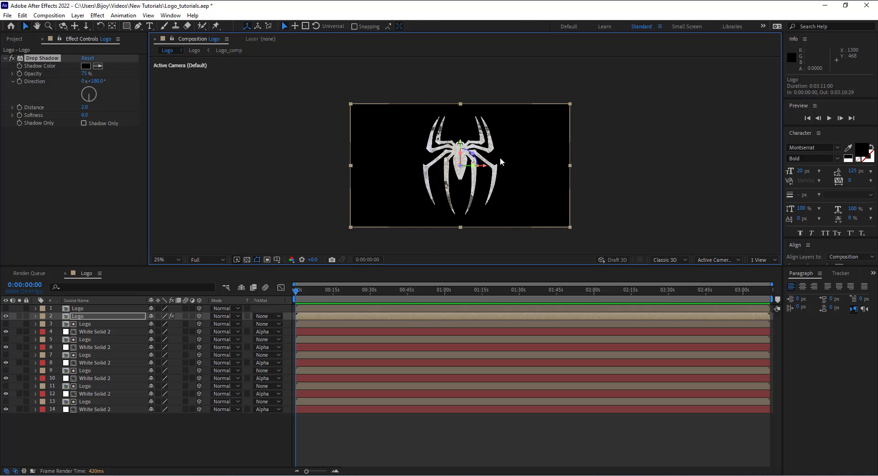
key(period)
key(period)
key(period)
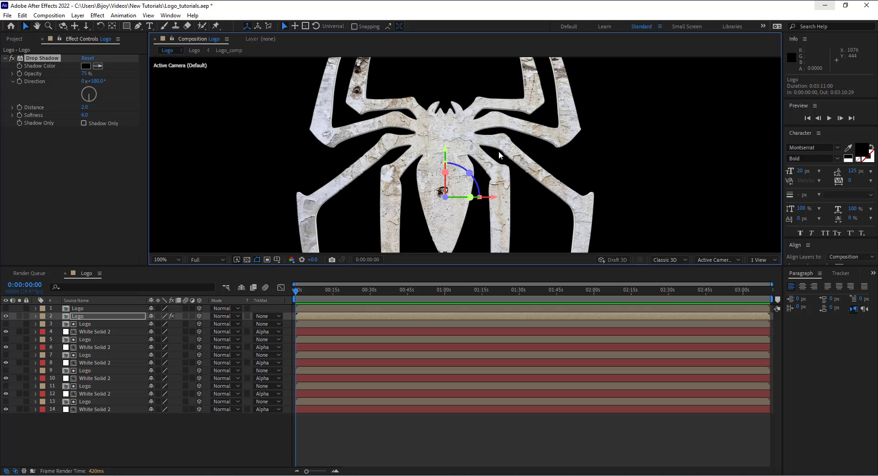
click(83, 123)
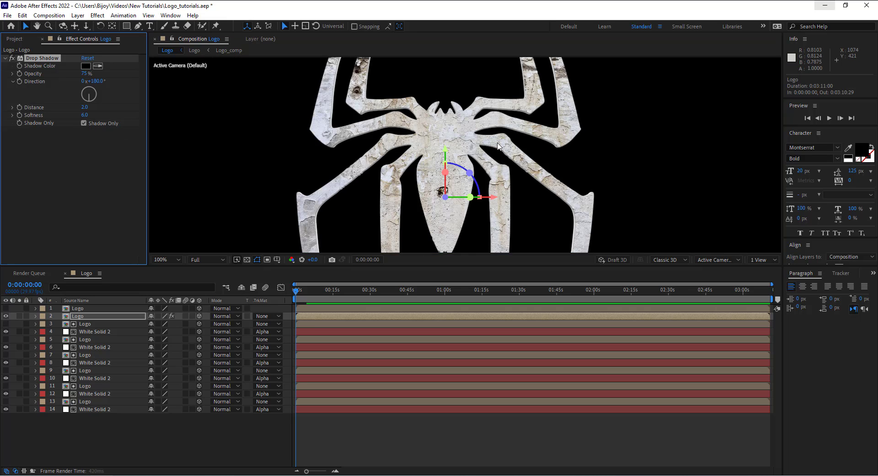
Make the top Logo layer visible again and check the textured edges
key(period)
key(period)
drag(479, 138, 515, 218)
key(comma)
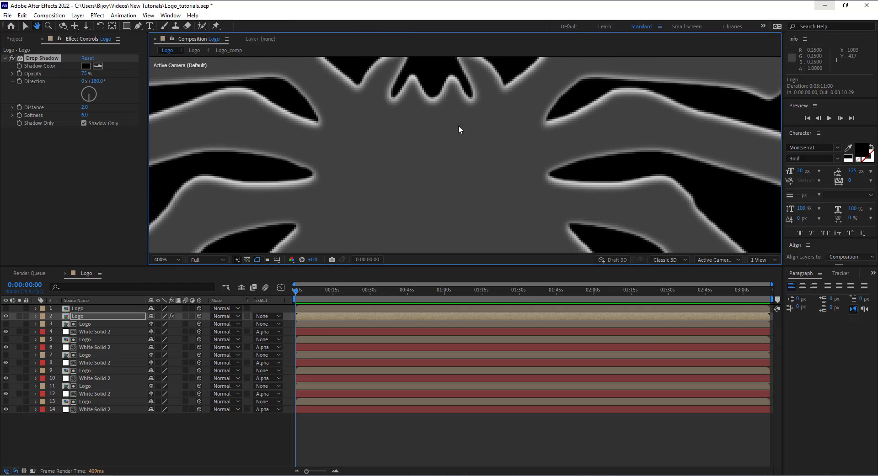
key(comma)
key(comma)
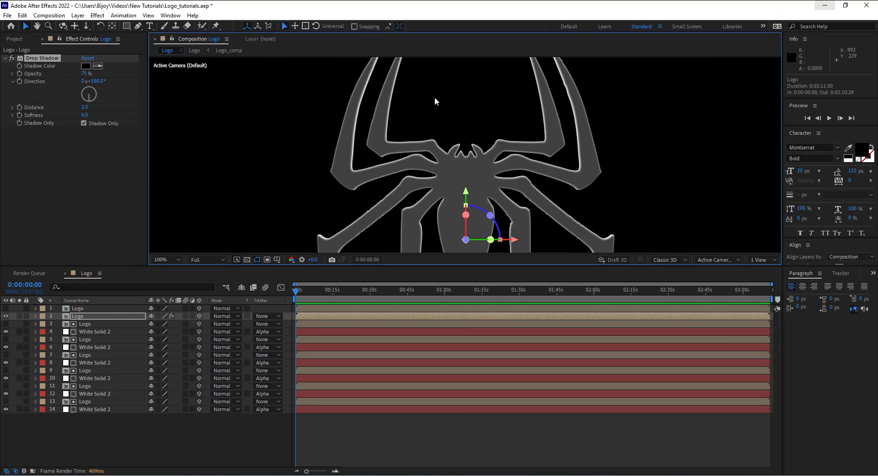
click(5, 308)
click(76, 309)
key(period)
key(period)
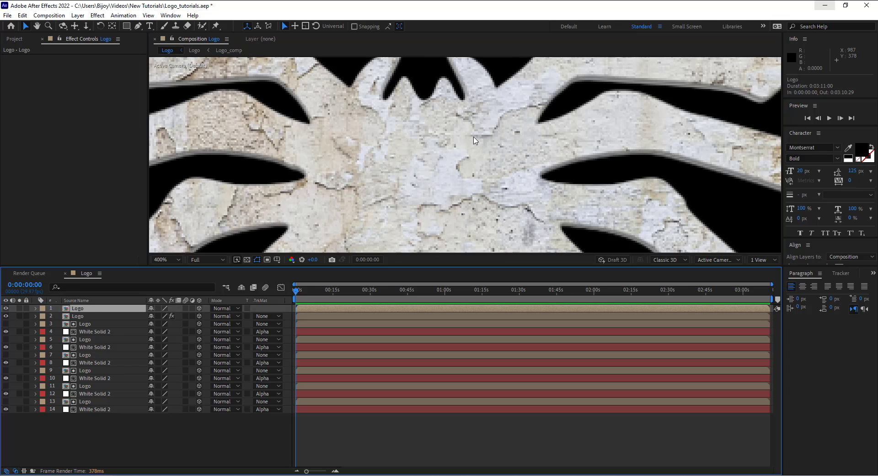
key(comma)
key(comma)
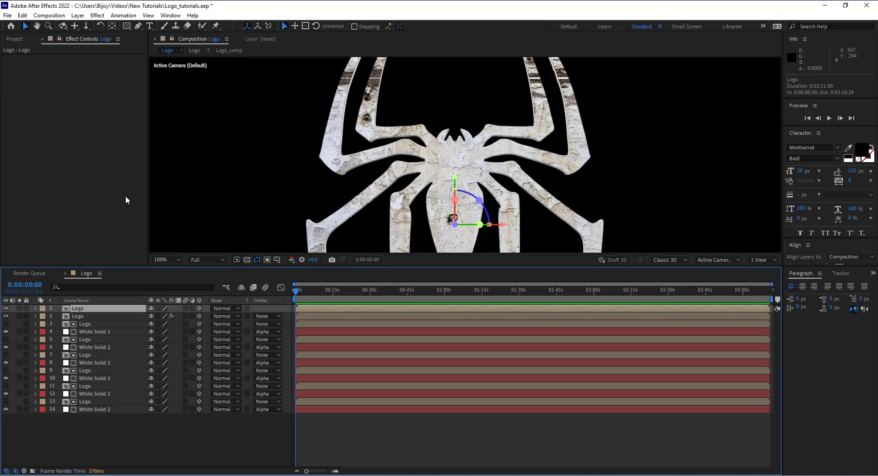
click(22, 15)
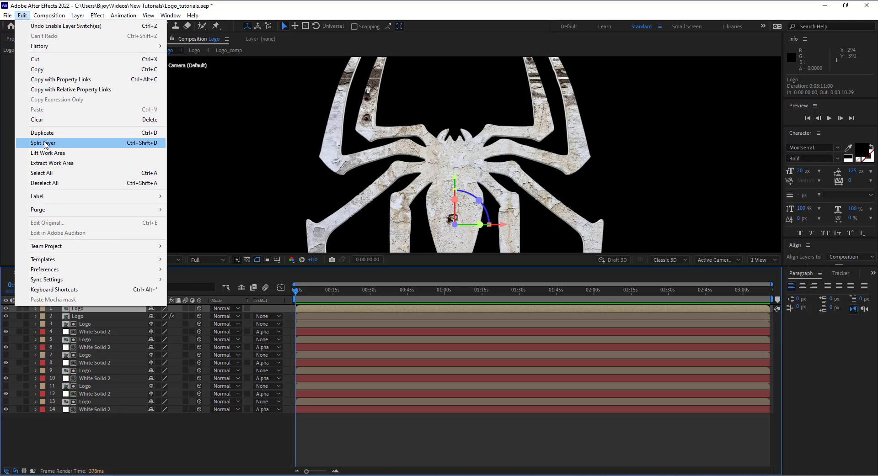
Duplicate the top Logo layer and set its blend mode to Soft Light
click(68, 133)
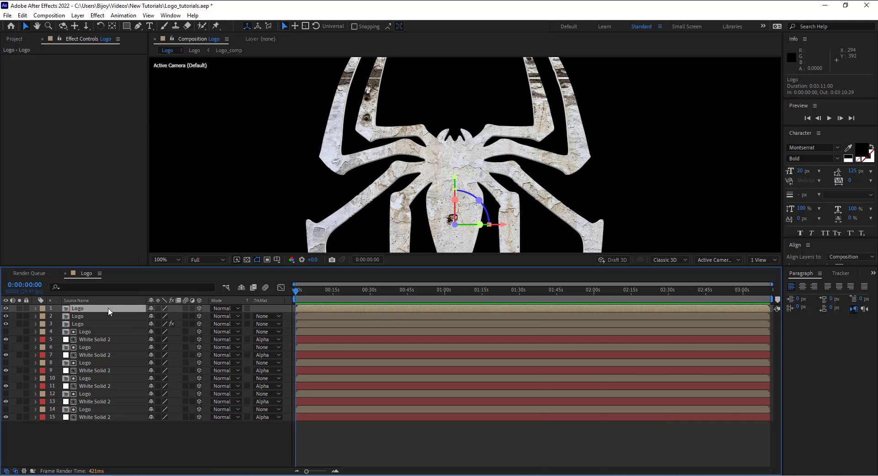
click(217, 310)
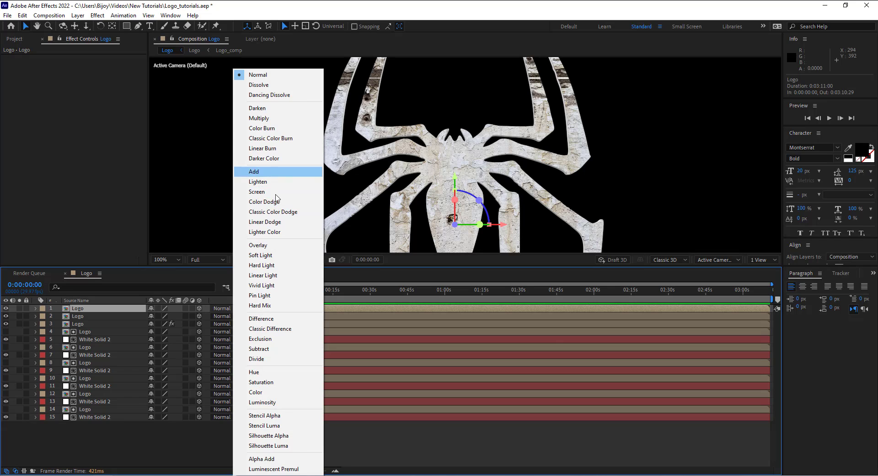
click(273, 255)
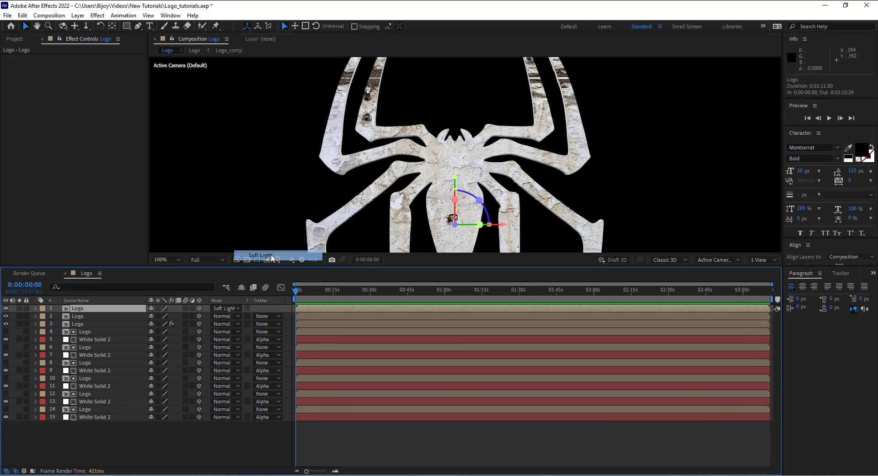
scroll(397, 179, up, 1)
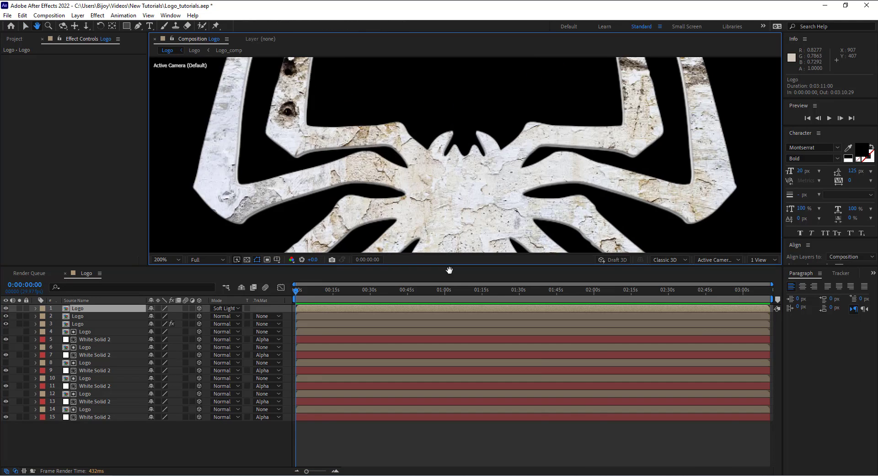
drag(315, 77, 386, 163)
Apply Simple Choker to the top Logo layer with Choke Matte 2.00
key(ctrl+space)
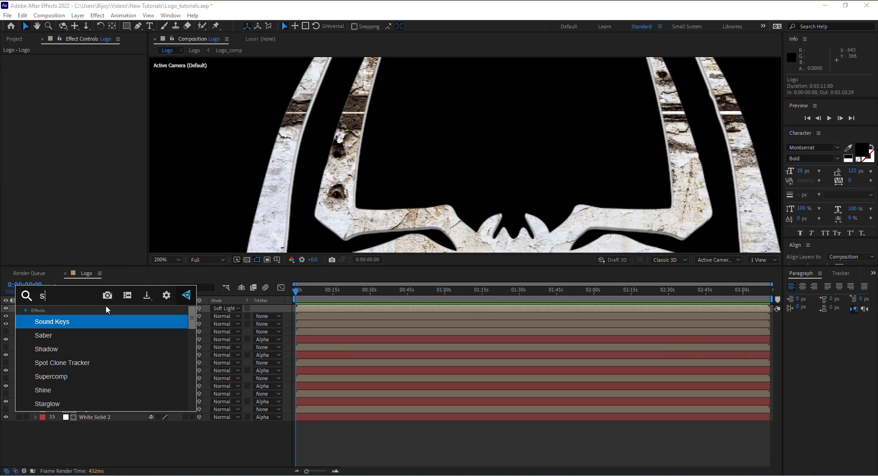
text(simp)
click(98, 322)
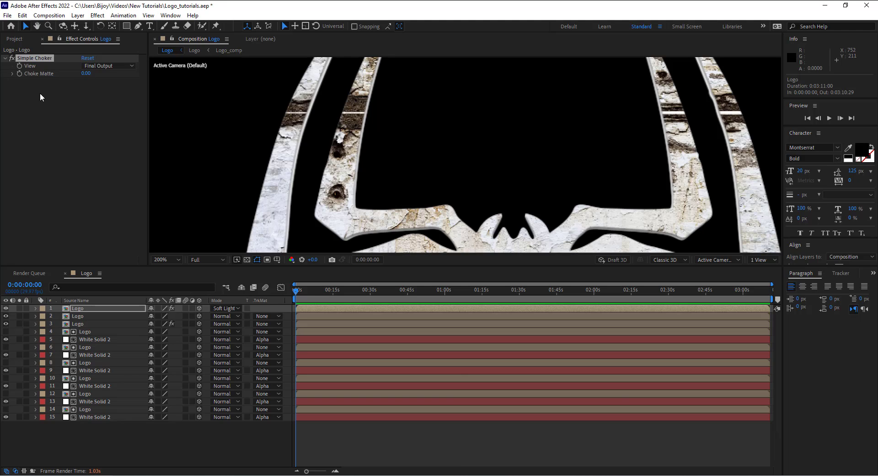
click(86, 74)
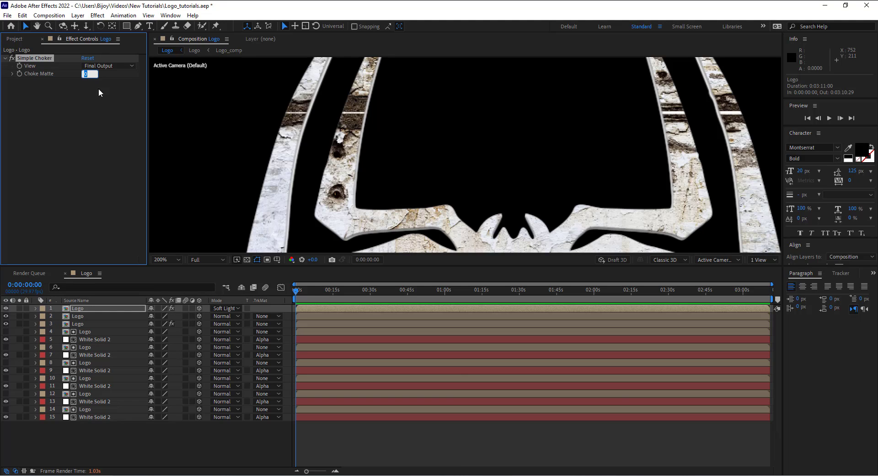
text(2)
click(97, 126)
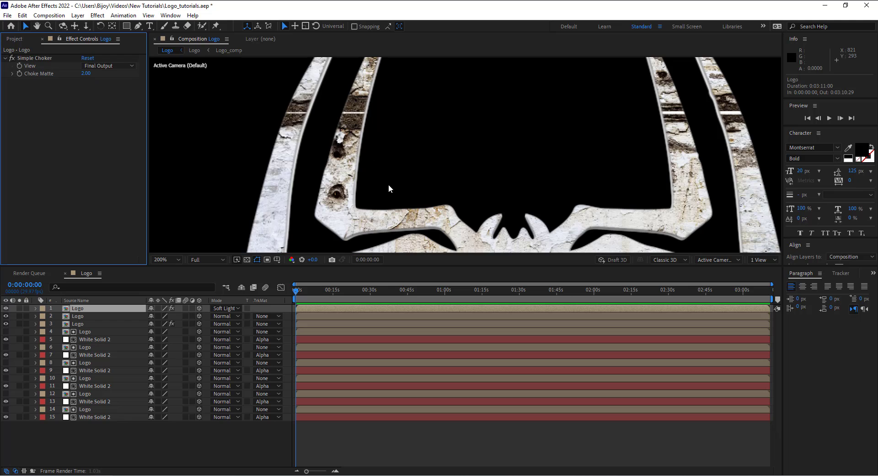
drag(388, 185, 416, 114)
scroll(361, 211, up, 3)
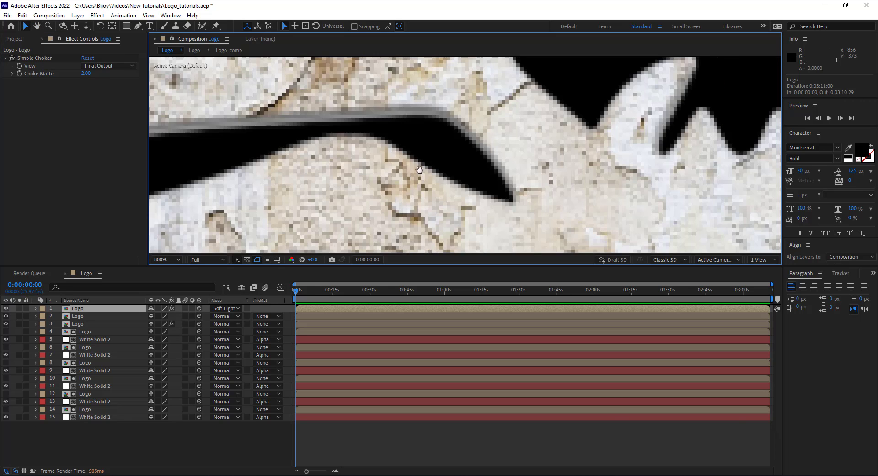
scroll(434, 178, down, 2)
scroll(434, 175, down, 2)
Toggle Simple Choker off and on to compare, then collapse its settings
key(v)
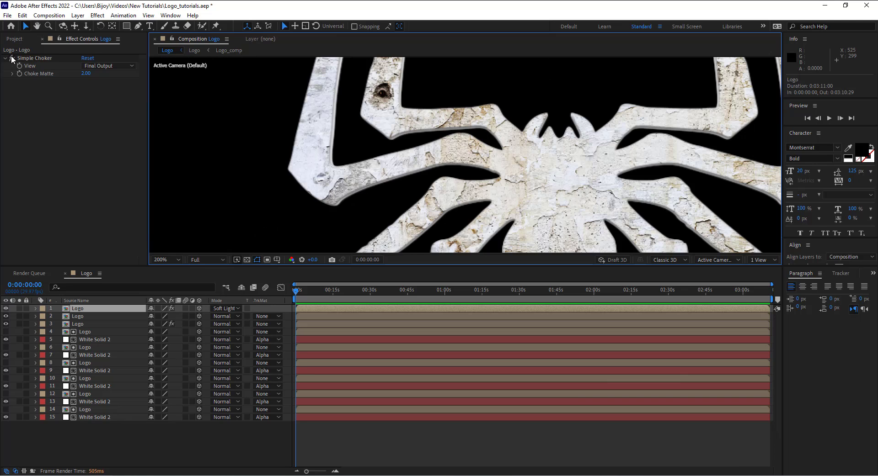
click(11, 55)
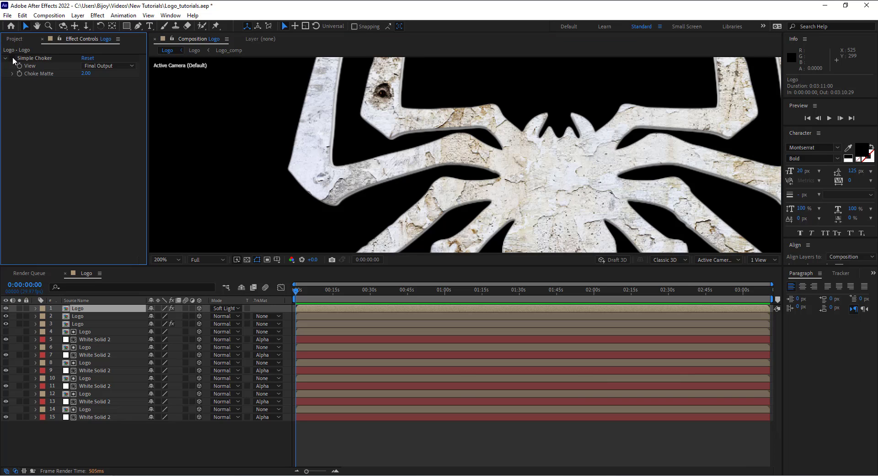
click(12, 58)
click(13, 58)
mouse_move(542, 178)
mouse_down()
mouse_move(563, 174)
mouse_move(449, 142)
mouse_up()
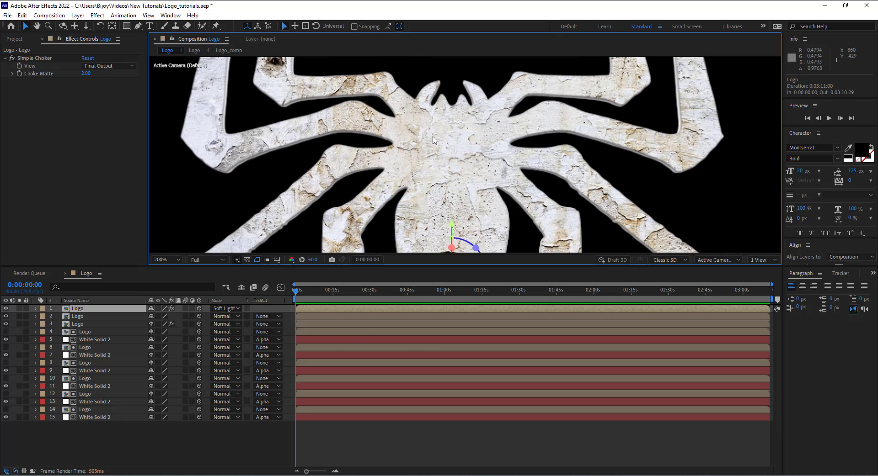
click(5, 59)
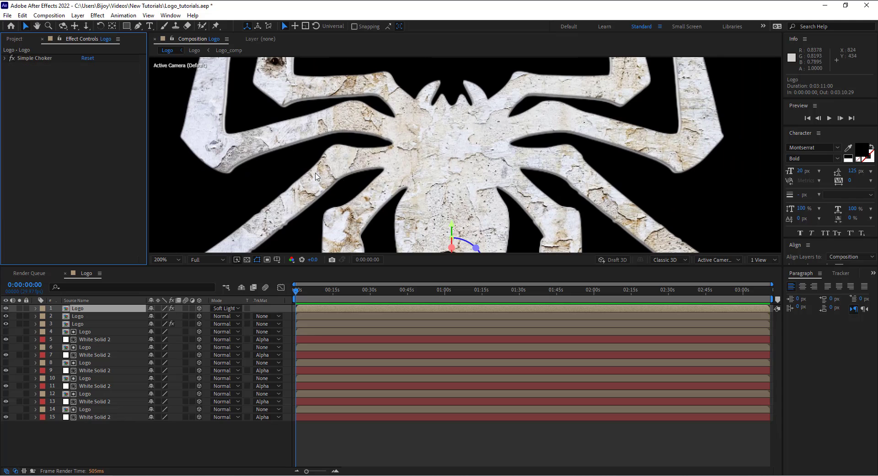
key(ctrl+space)
Add Tint to the top Logo layer with Map White To set to 000000
text(tin)
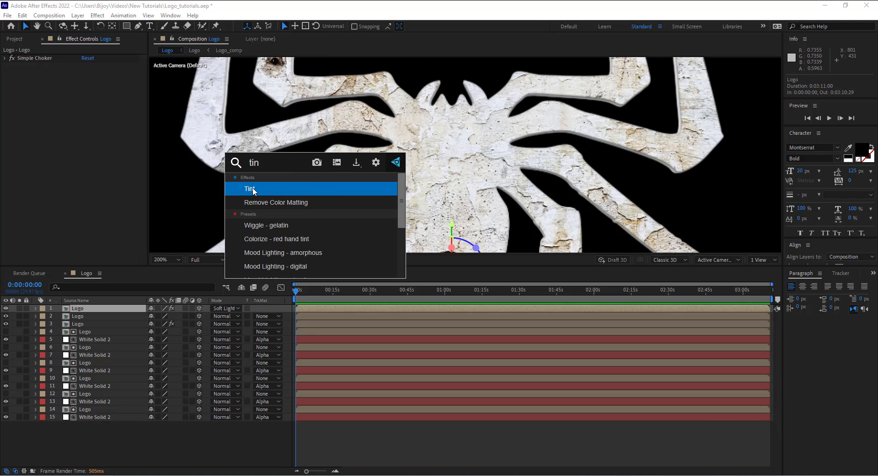
key(Return)
click(87, 83)
text(000000)
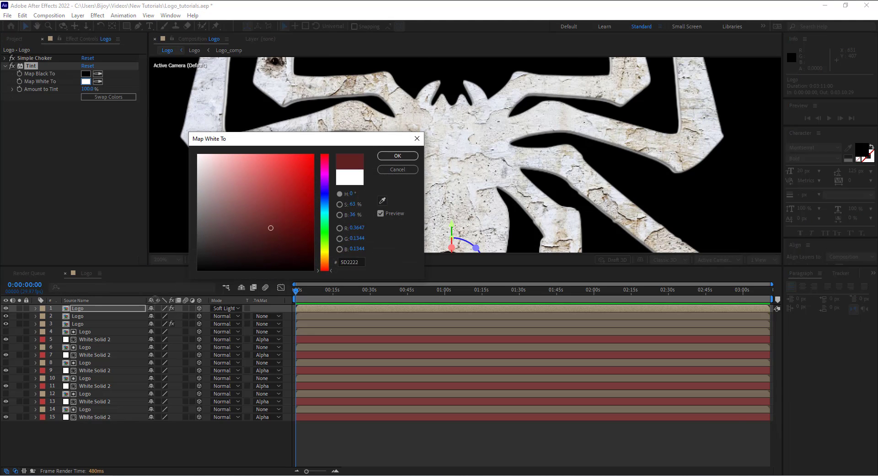
click(398, 156)
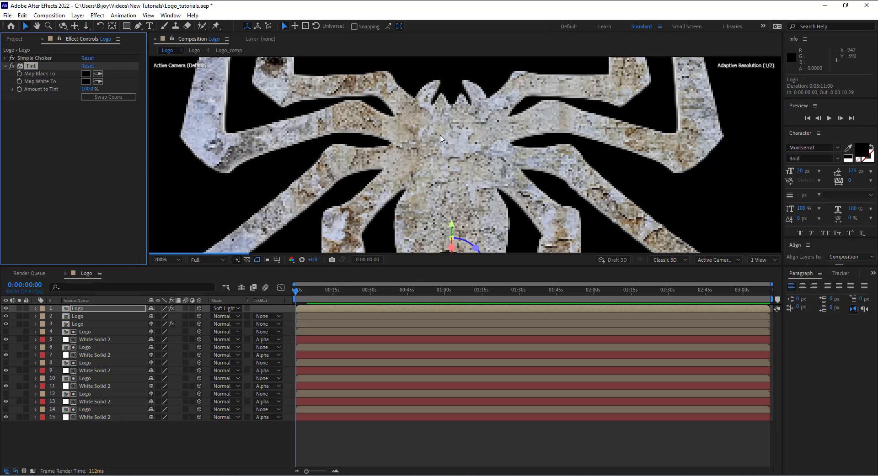
Add Roughen Edges and set its Edge Type to Photocopy
key(ctrl+space)
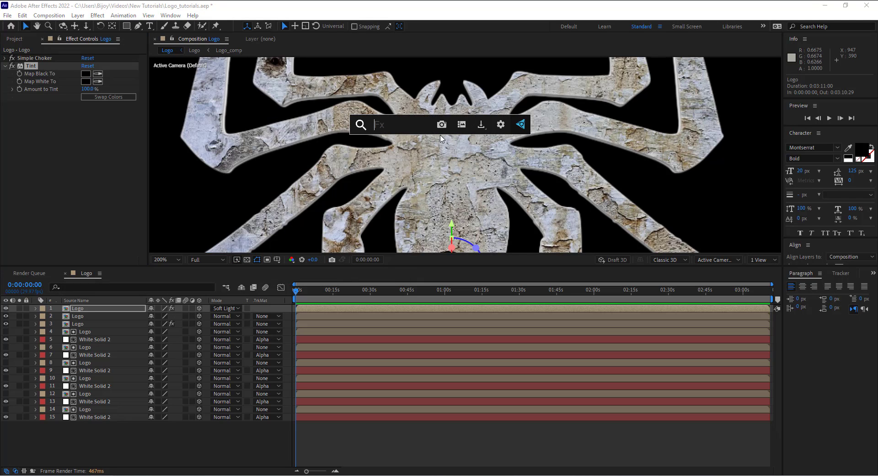
text(ro)
key(Down)
key(Return)
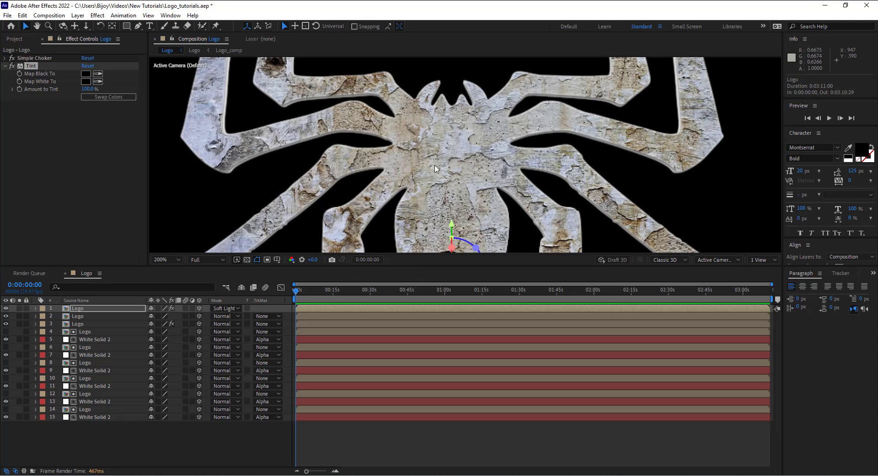
click(108, 113)
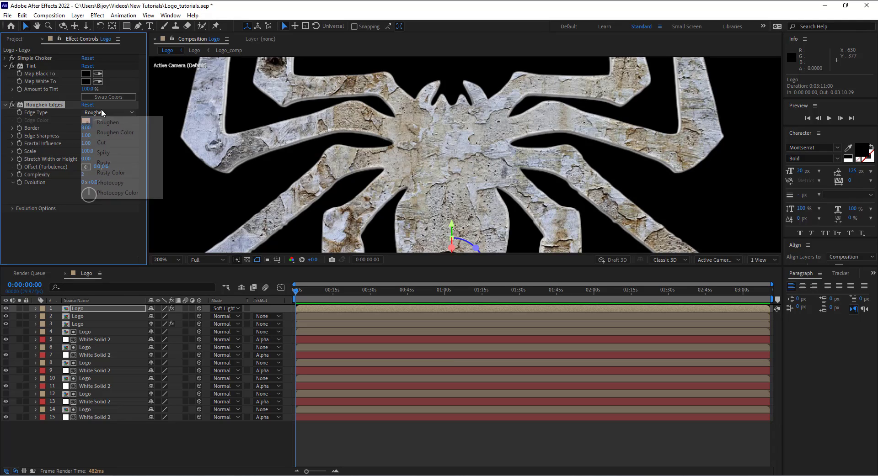
click(126, 164)
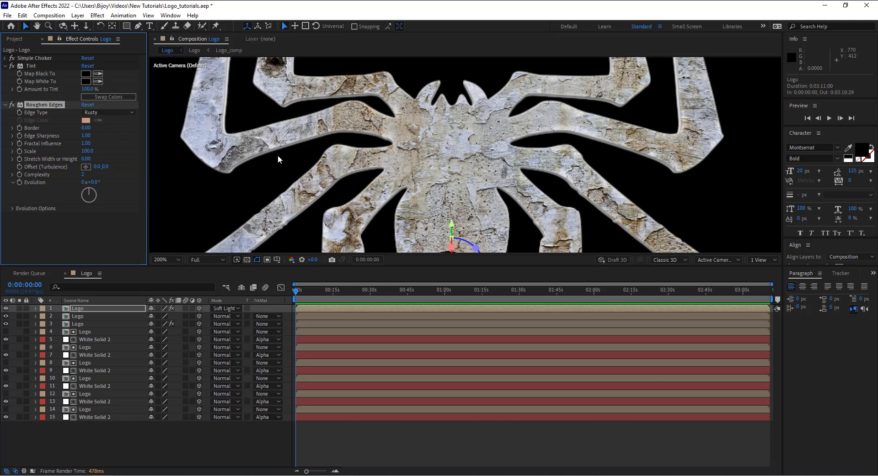
click(130, 113)
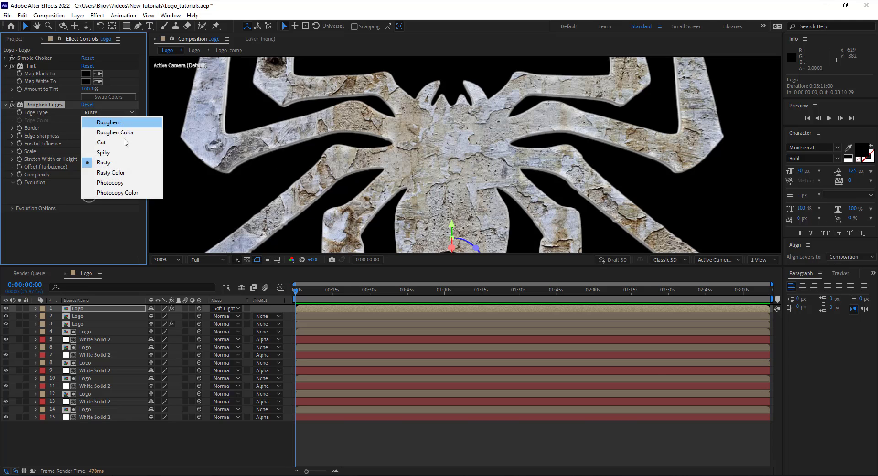
click(123, 184)
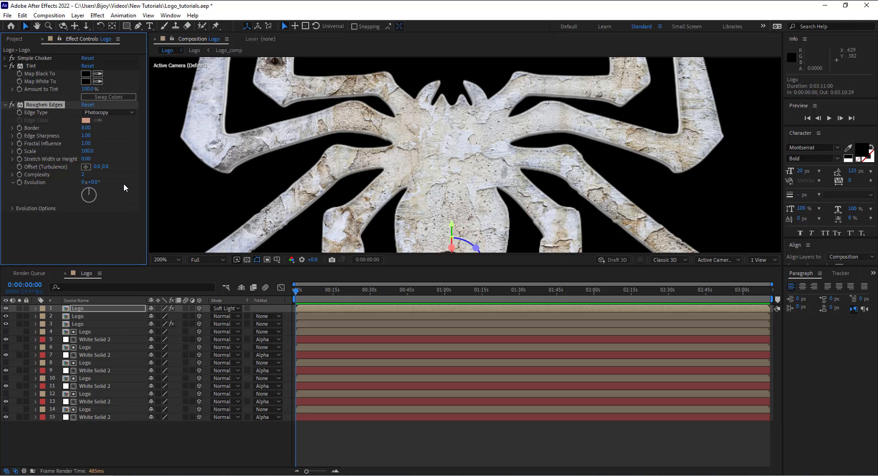
click(11, 105)
Set the Roughen Edges Border to 4.00 and collapse the effect
click(85, 128)
text(4)
key(Return)
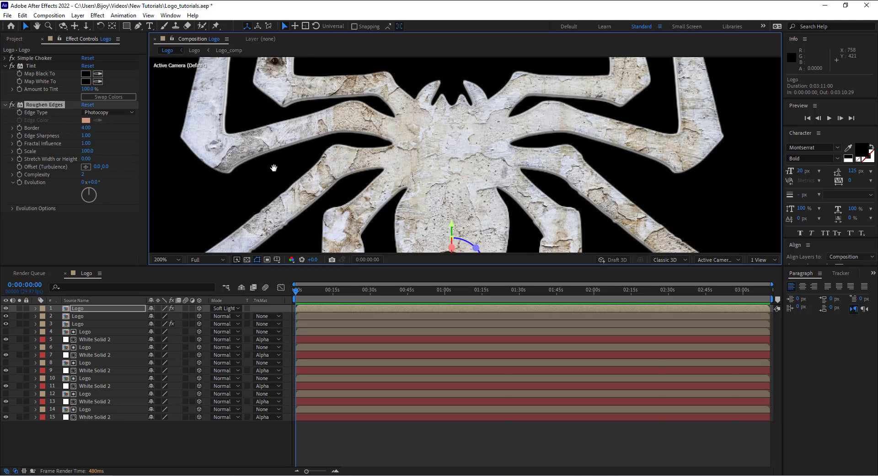
drag(274, 168, 315, 201)
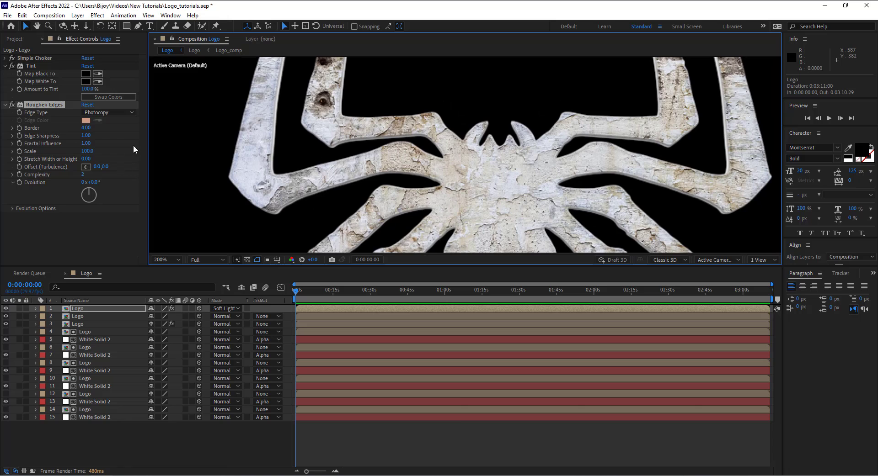
click(6, 105)
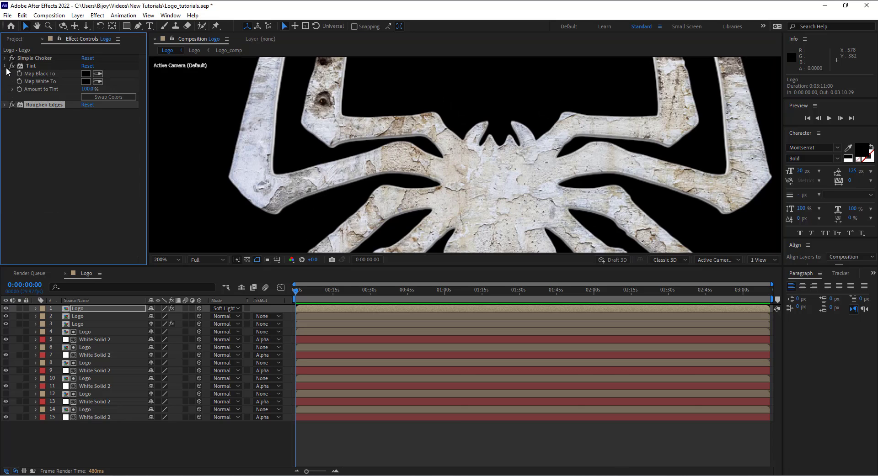
Apply Drop Shadow to the top Logo layer with 90% opacity
click(6, 66)
click(86, 310)
key(ctrl+space)
text(d)
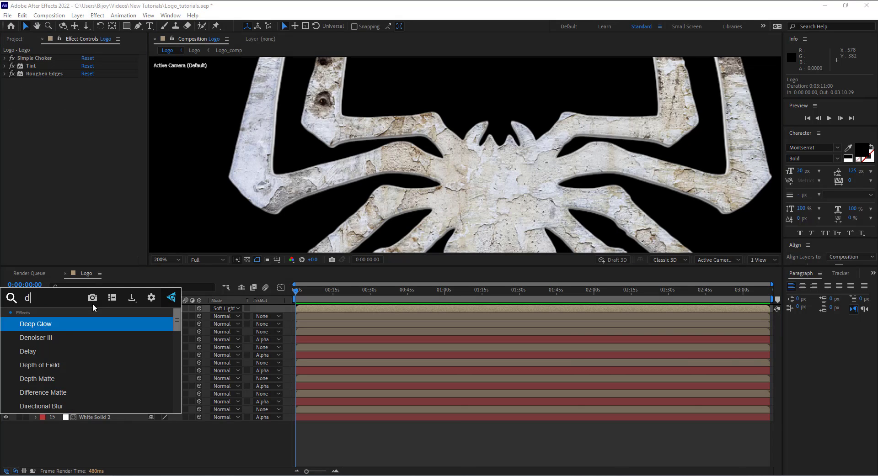
text(ro)
click(66, 321)
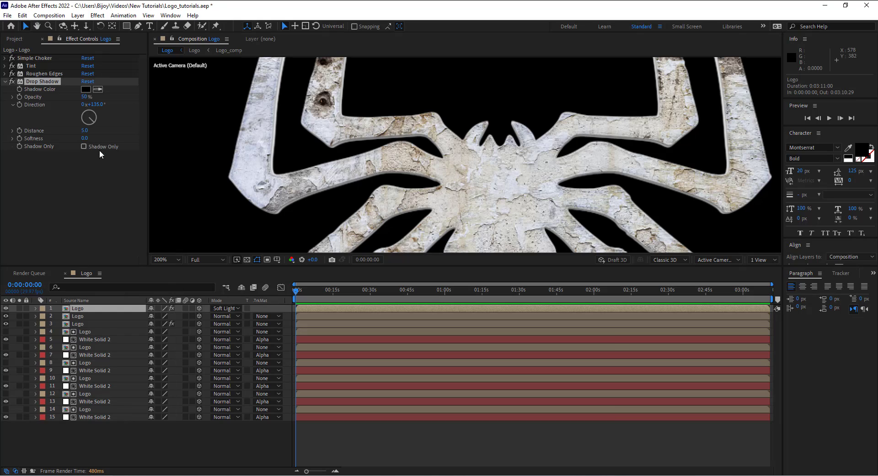
click(86, 96)
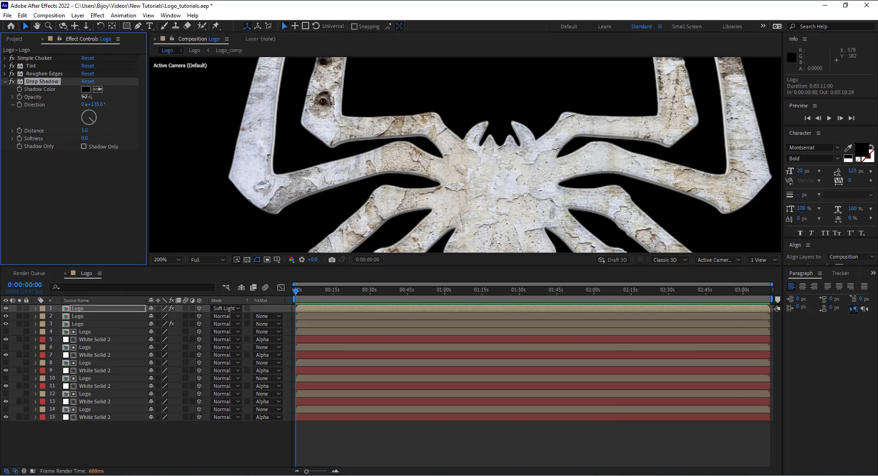
text(90)
key(Return)
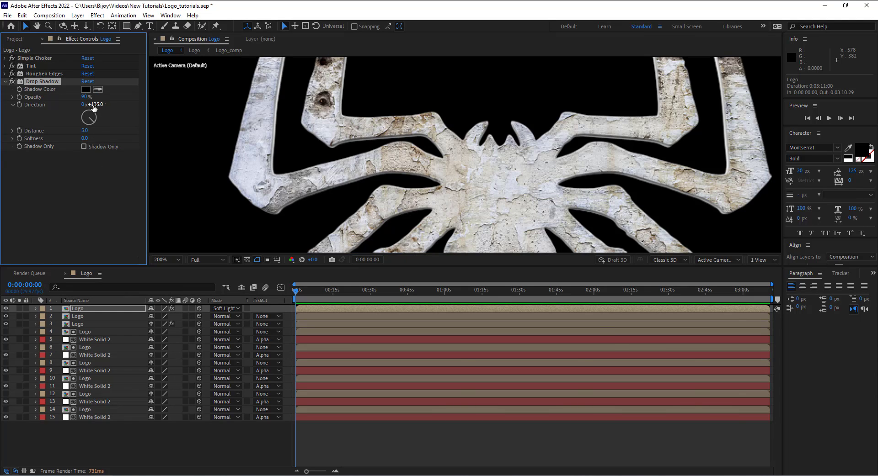
Set the shadow direction to 180°, distance 5 and softness 3
click(94, 105)
key(Return)
click(85, 131)
text(2)
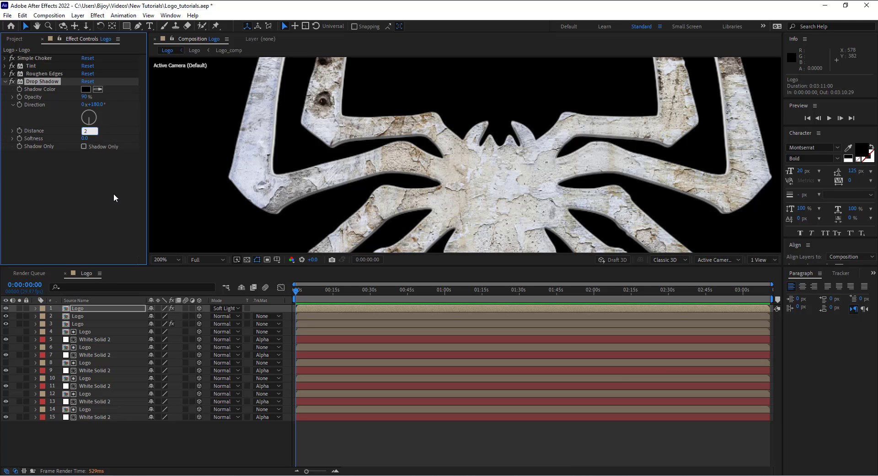
key(Return)
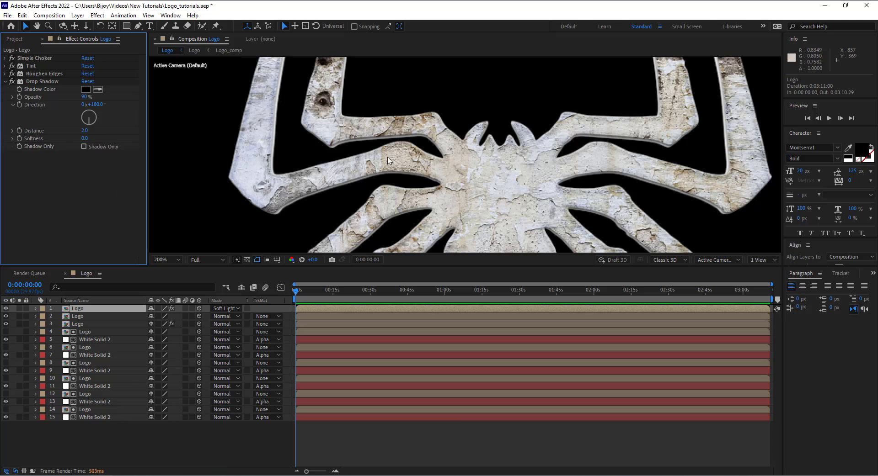
click(85, 130)
click(85, 138)
text(3)
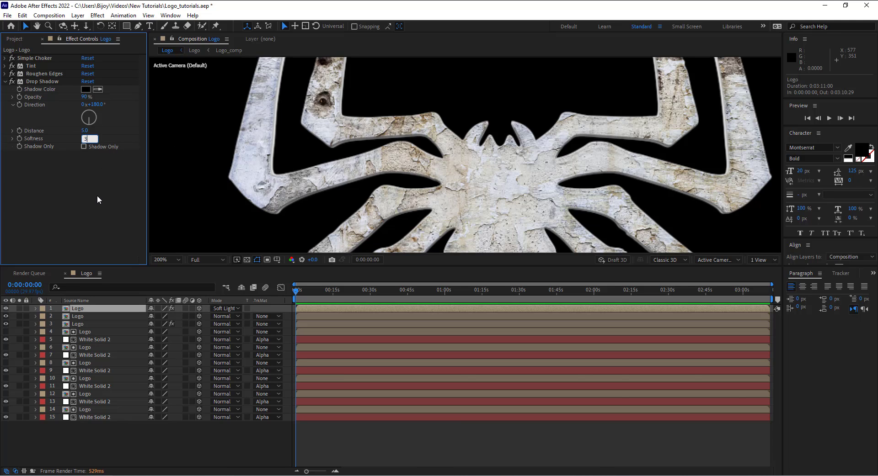
key(Return)
click(83, 308)
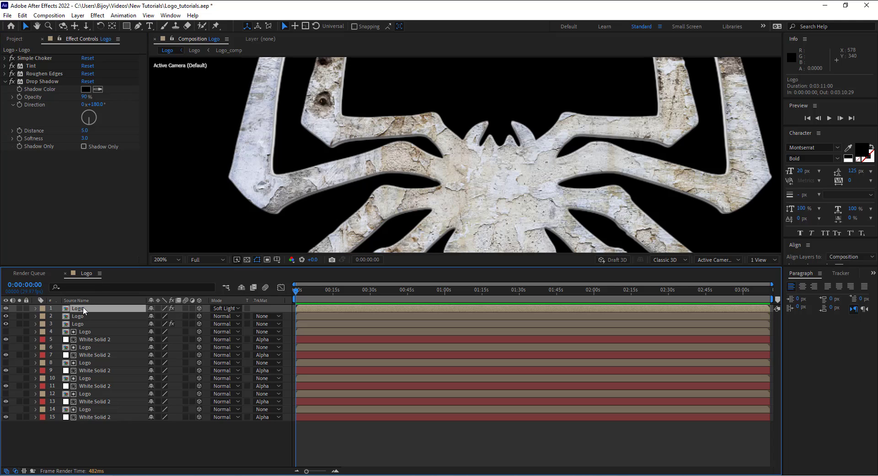
Duplicate the top Logo layer and set its blend mode to Add
click(22, 15)
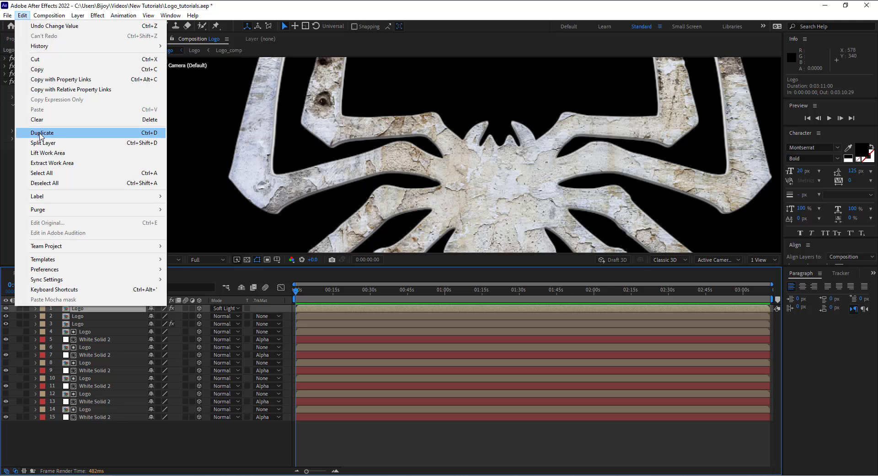
click(42, 132)
click(231, 309)
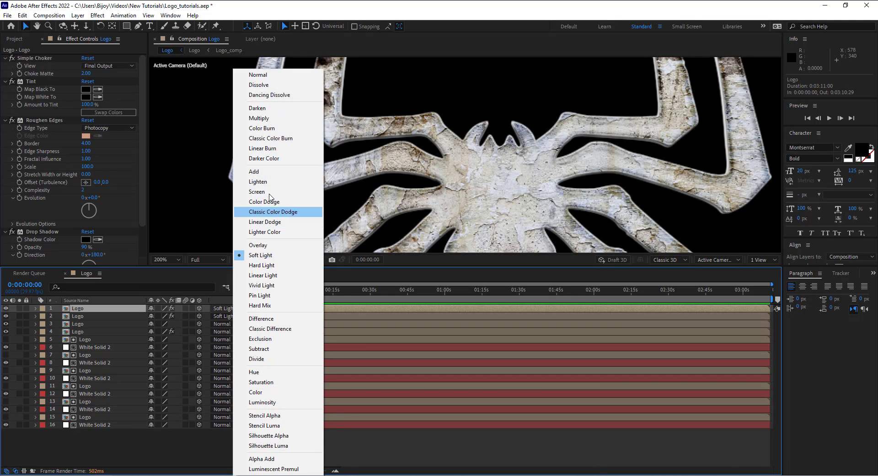
click(254, 171)
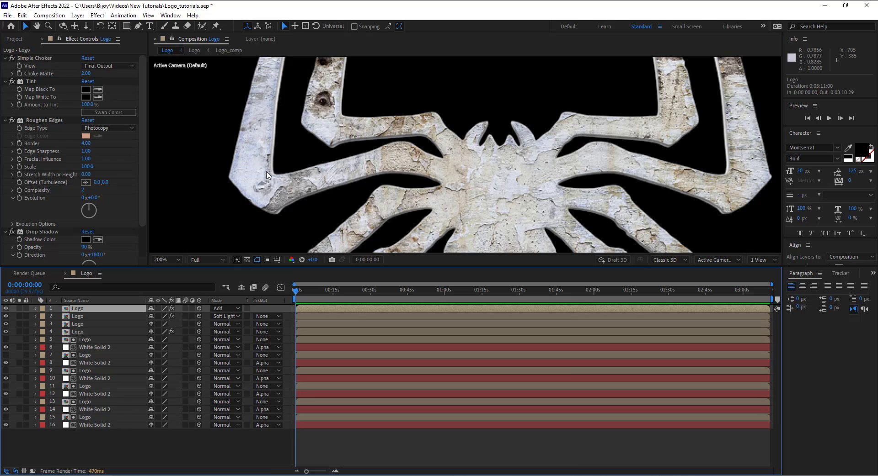
Collapse the effects and delete Simple Choker from the new top layer
click(5, 120)
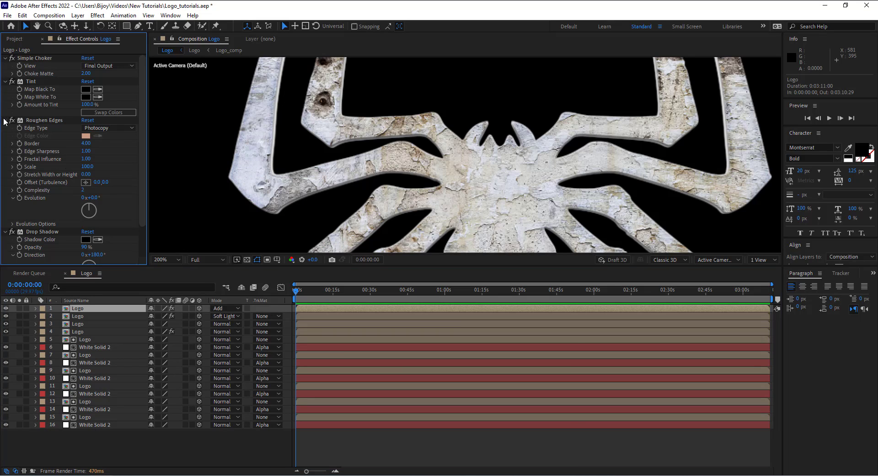
click(6, 82)
click(4, 59)
click(5, 82)
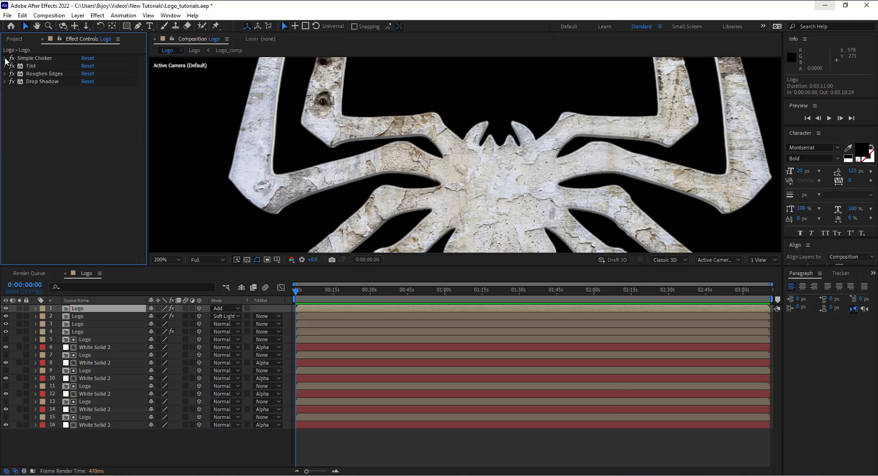
click(31, 58)
key(Delete)
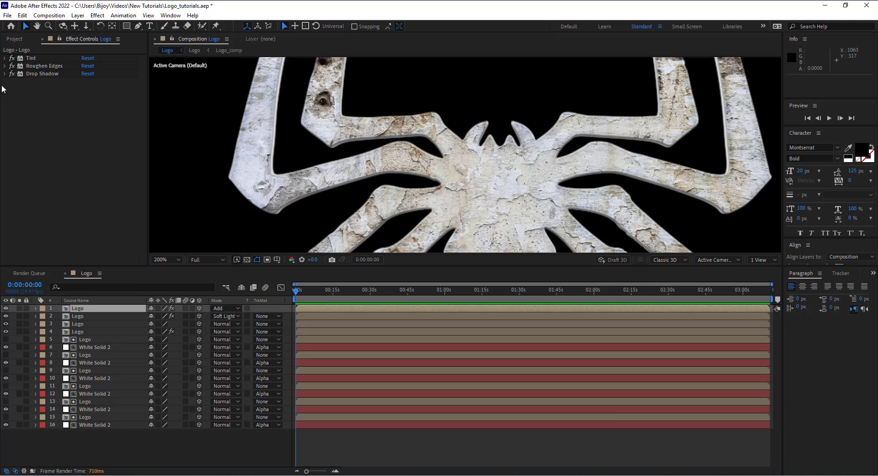
Change Tint's Map Black To to a dark grey and copy its hex value
click(5, 59)
click(85, 66)
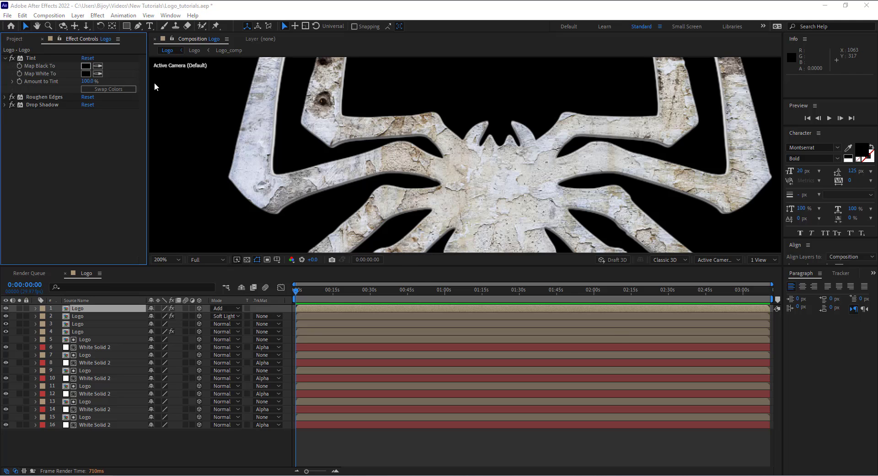
drag(242, 232, 182, 246)
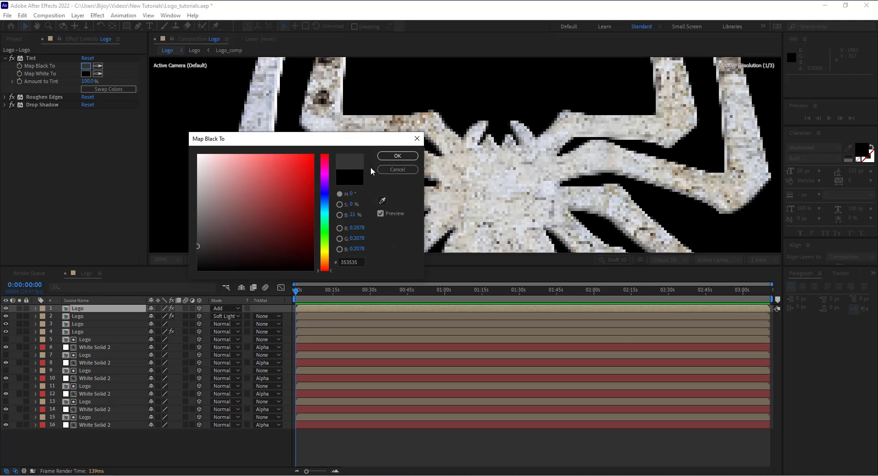
click(398, 156)
click(86, 66)
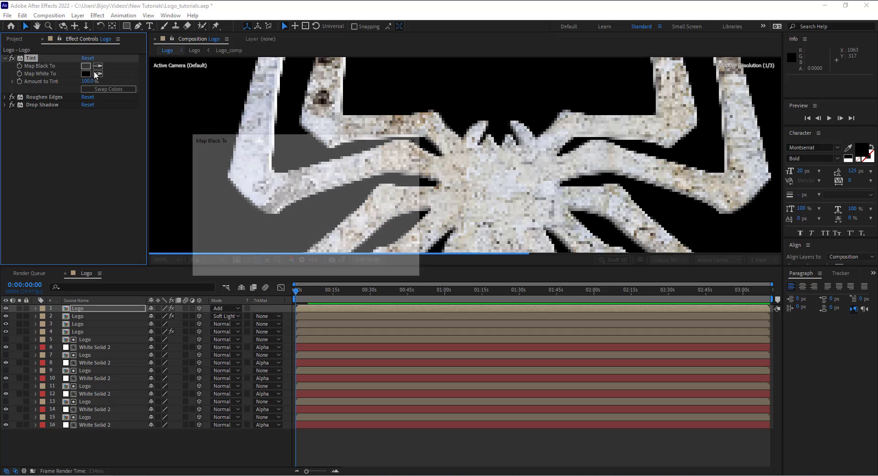
right_click(352, 262)
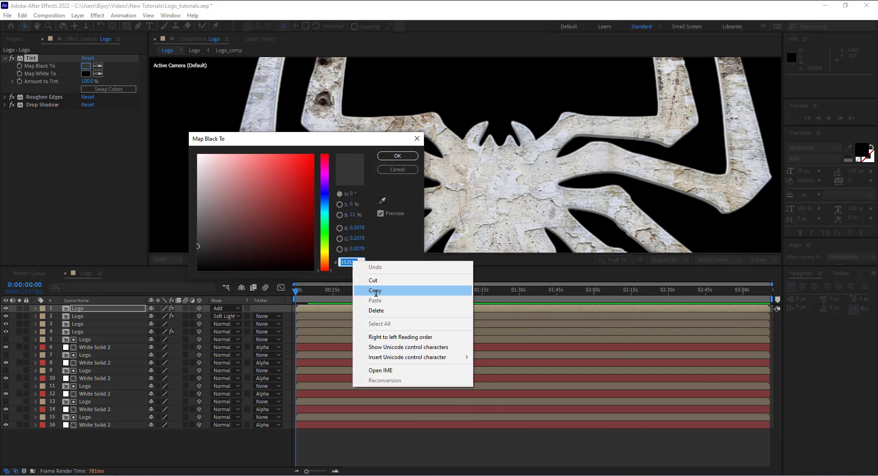
click(366, 294)
click(397, 156)
Paste the grey hex into Map White To and Map Black To, leaving Map Black To 252525
click(86, 73)
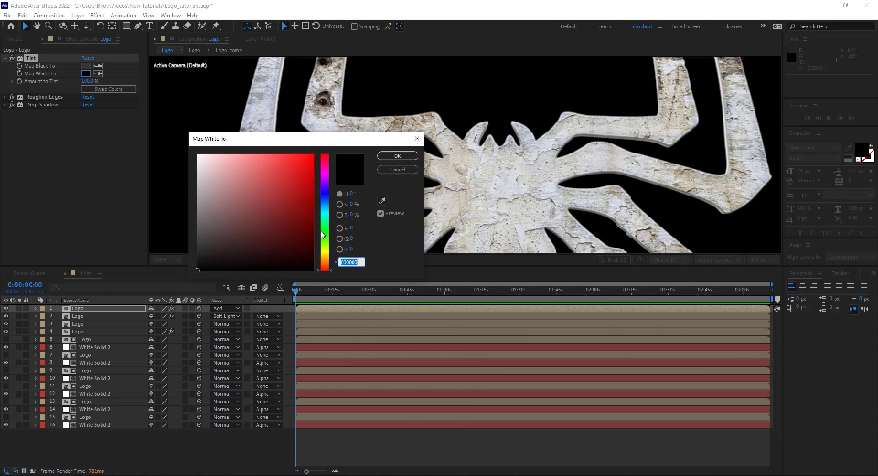
key(ctrl+v)
click(393, 158)
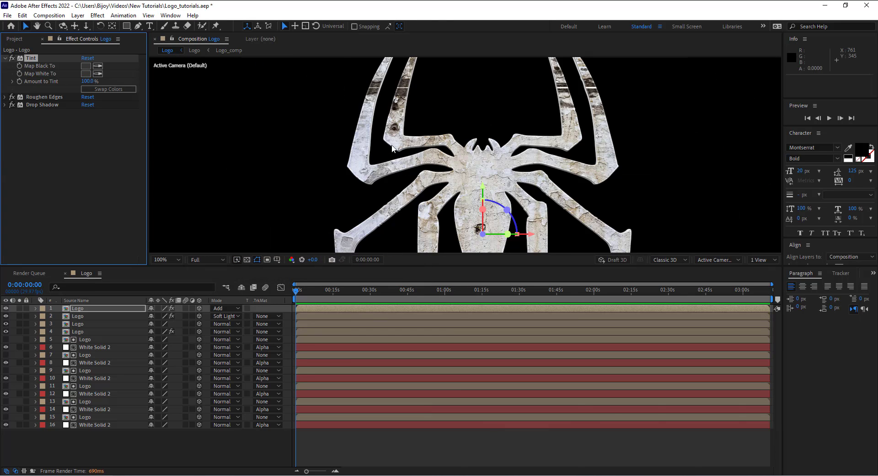
click(86, 66)
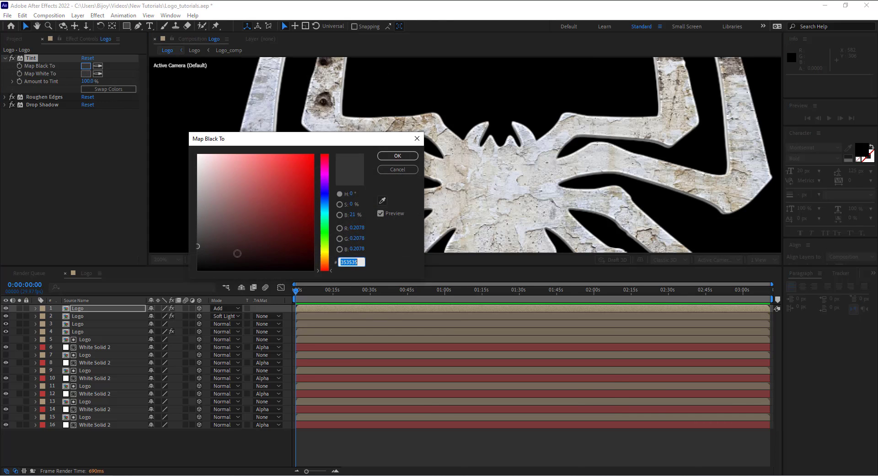
key(ctrl+v)
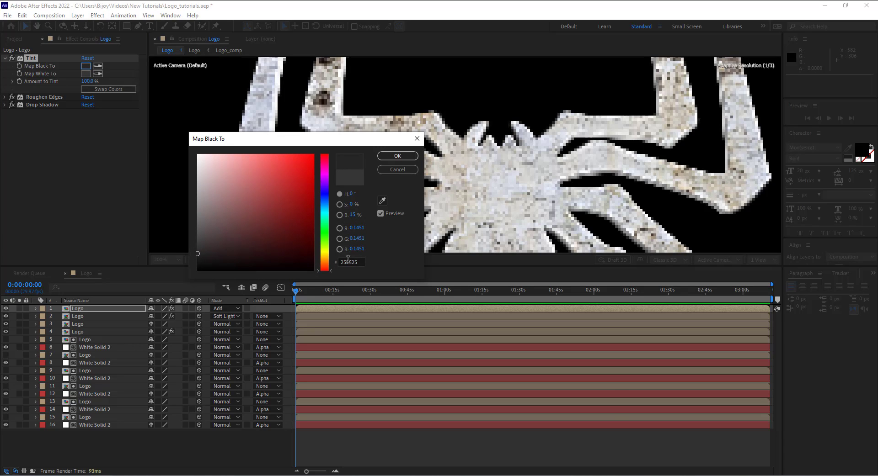
click(397, 156)
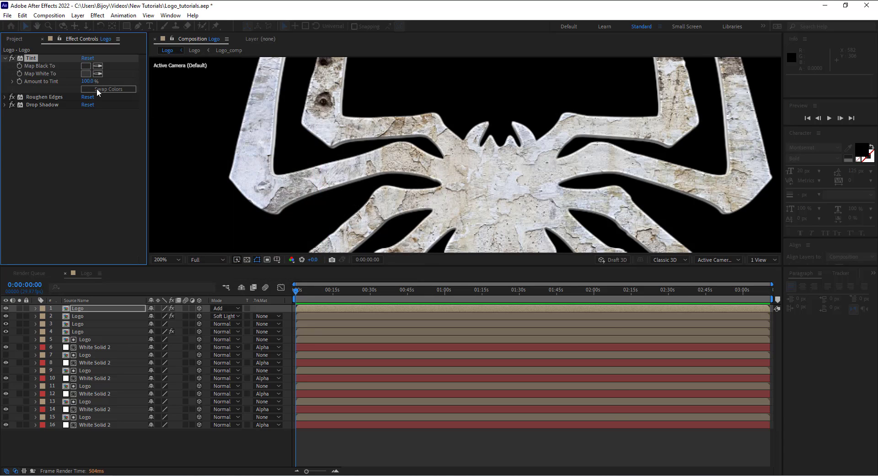
click(85, 74)
key(ctrl+v)
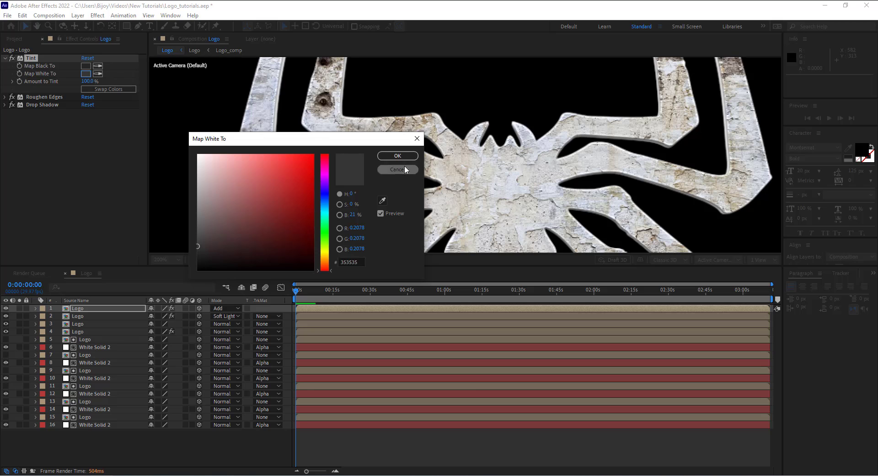
key(Return)
click(98, 73)
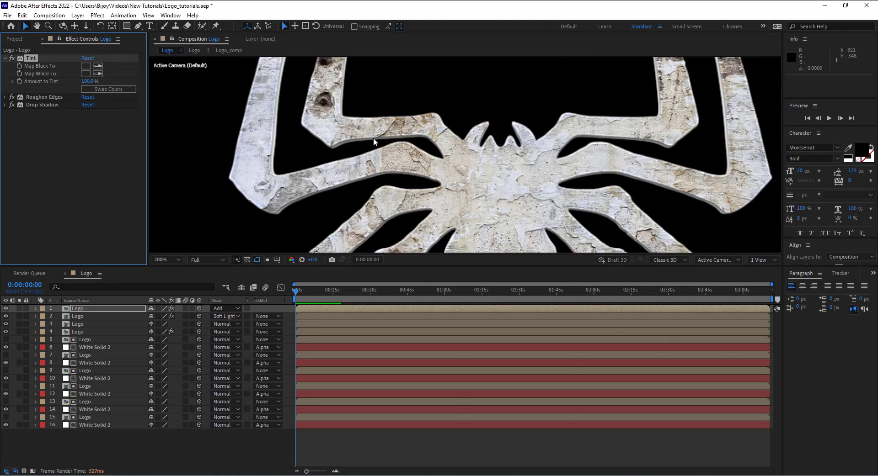
drag(375, 138, 345, 128)
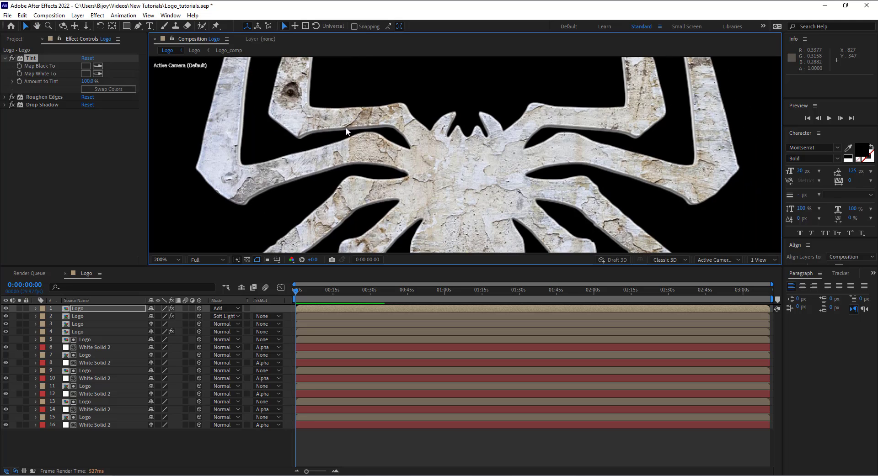
Set the Roughen Edges edge type to Rusty and delete the Drop Shadow effect
click(5, 98)
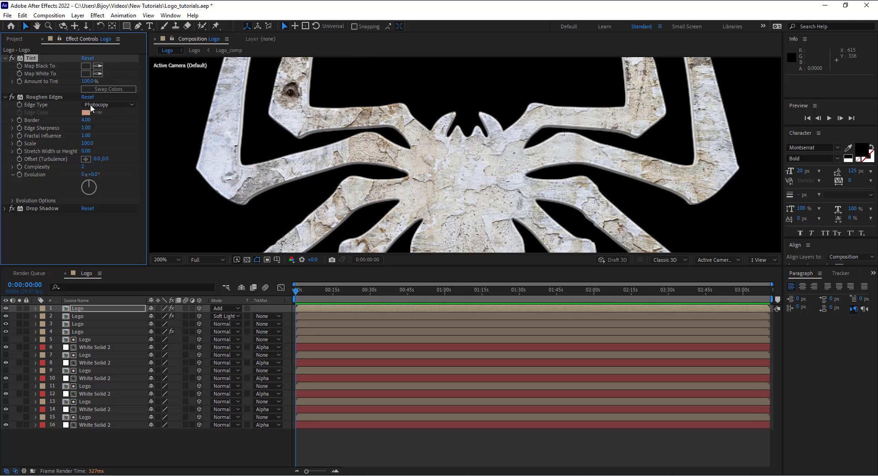
click(89, 104)
click(121, 155)
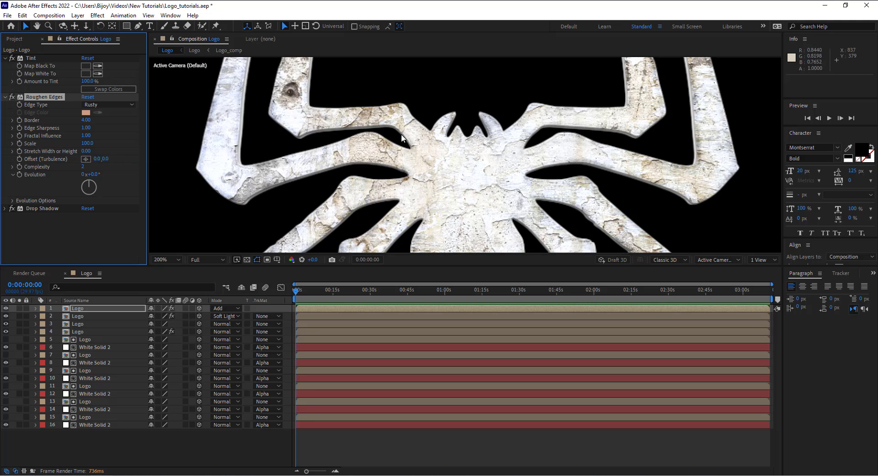
click(36, 208)
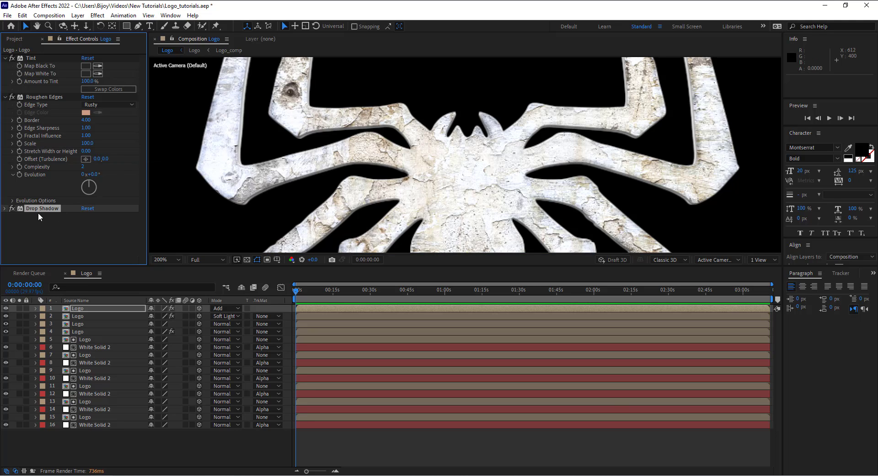
key(Delete)
Duplicate Roughen Edges and set the Roughen Edges 2 edge type to Cut
click(32, 97)
key(alt+e)
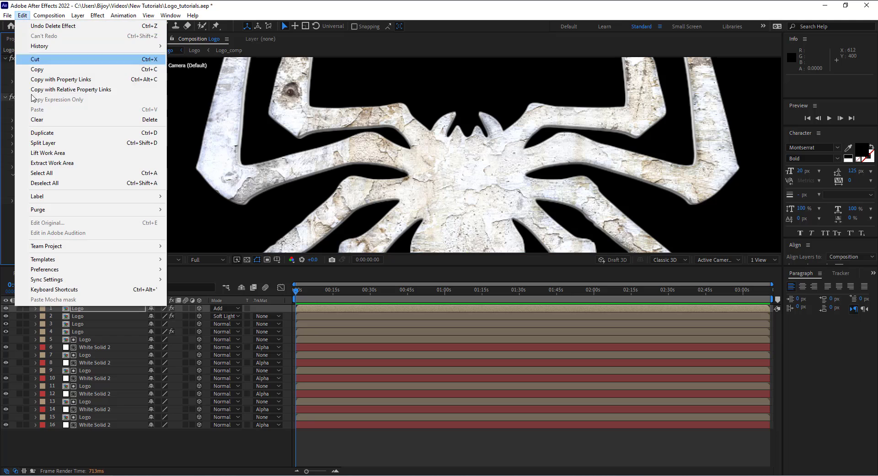
click(43, 133)
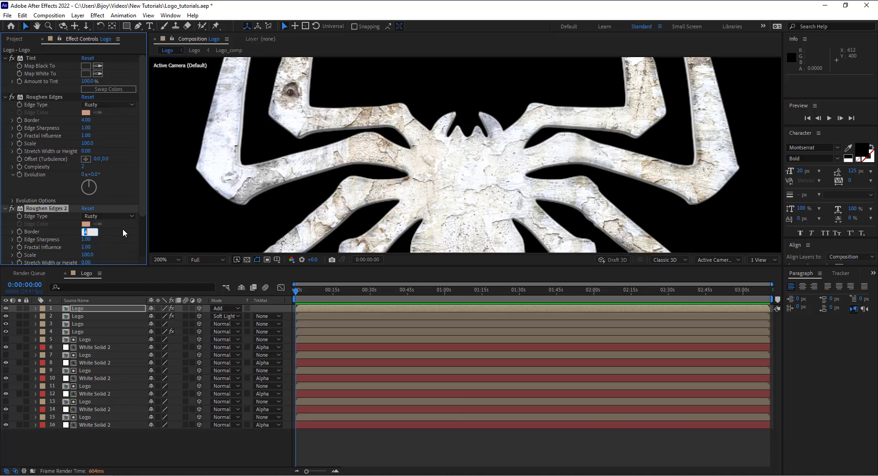
click(120, 216)
click(120, 246)
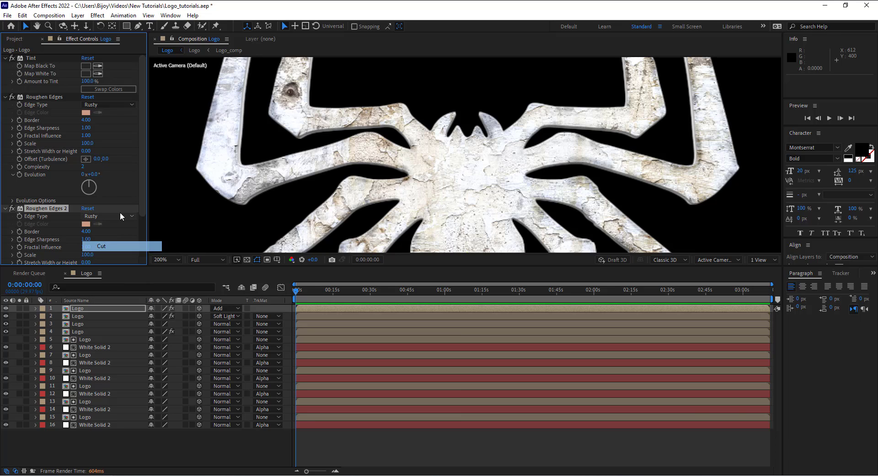
Try Cut on the first Roughen Edges and a Border of 2, then undo both changes
click(118, 105)
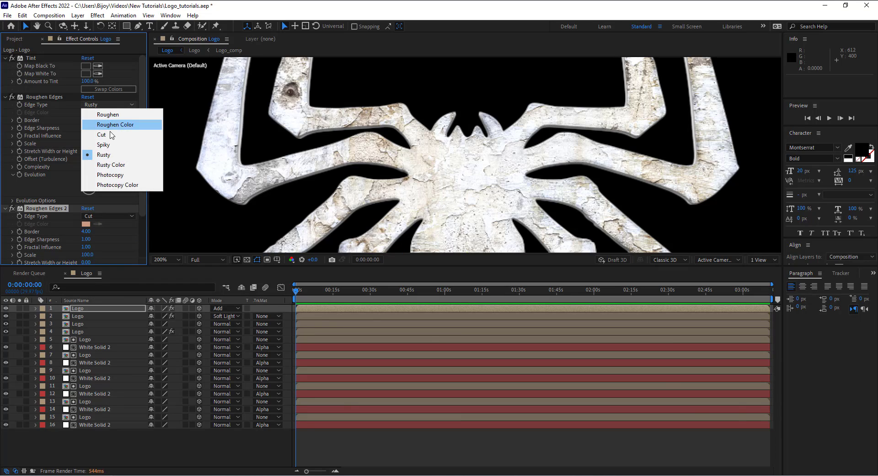
click(109, 133)
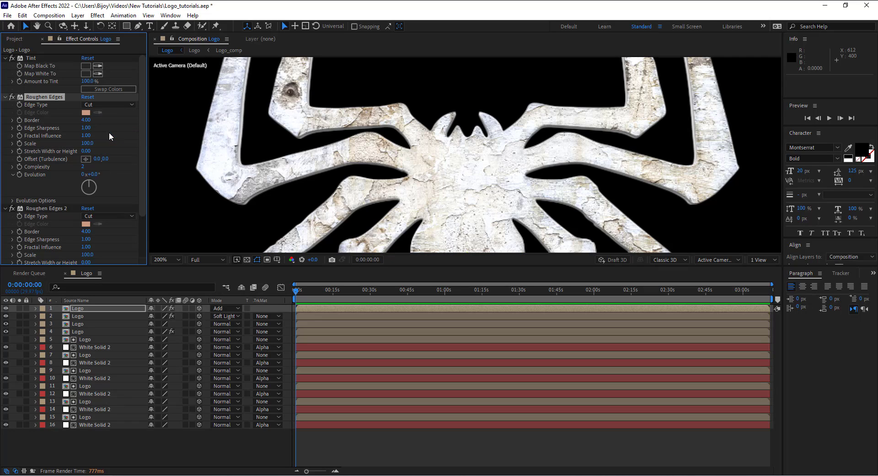
click(84, 232)
key(Return)
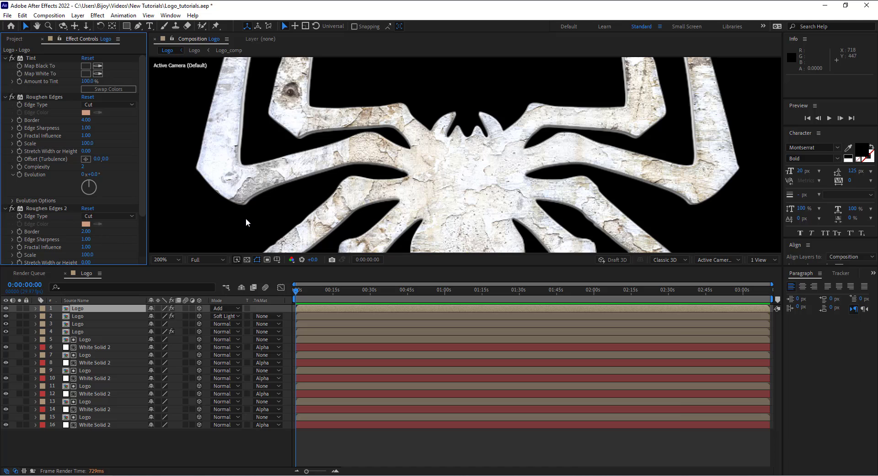
key(ctrl+z)
key(ctrl+z)
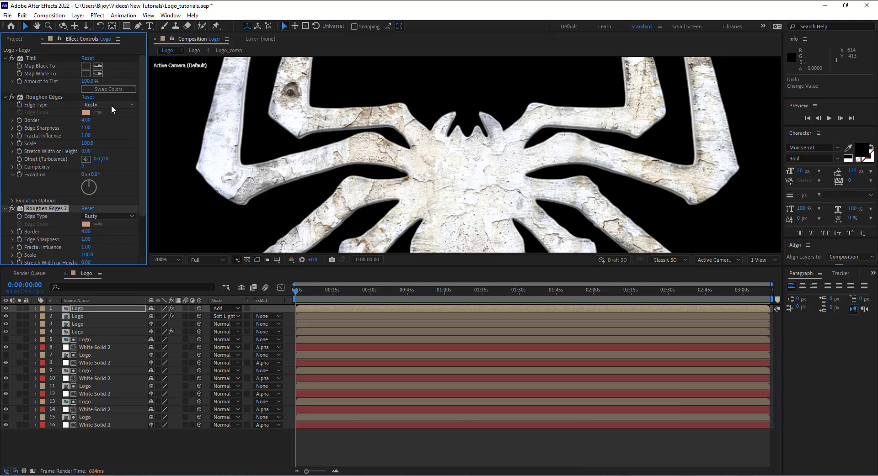
key(ctrl+z)
Keep Roughen Edges 2 on Cut and give the first Roughen Edges a Border of 18
click(122, 215)
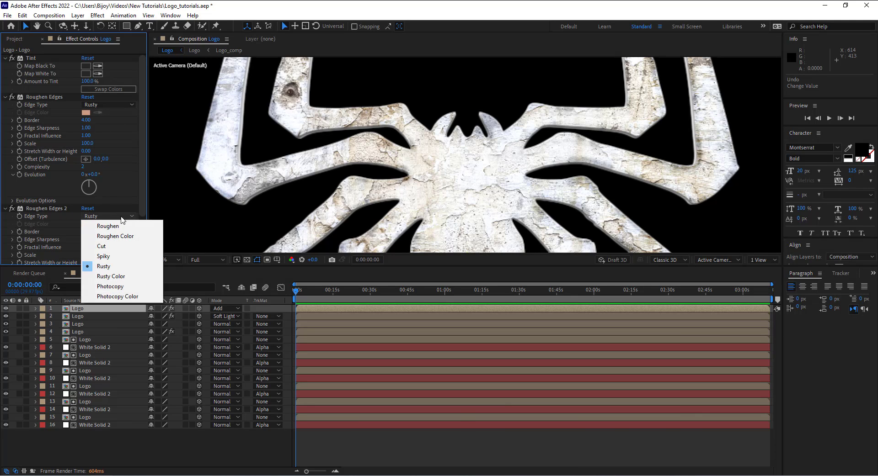
click(116, 247)
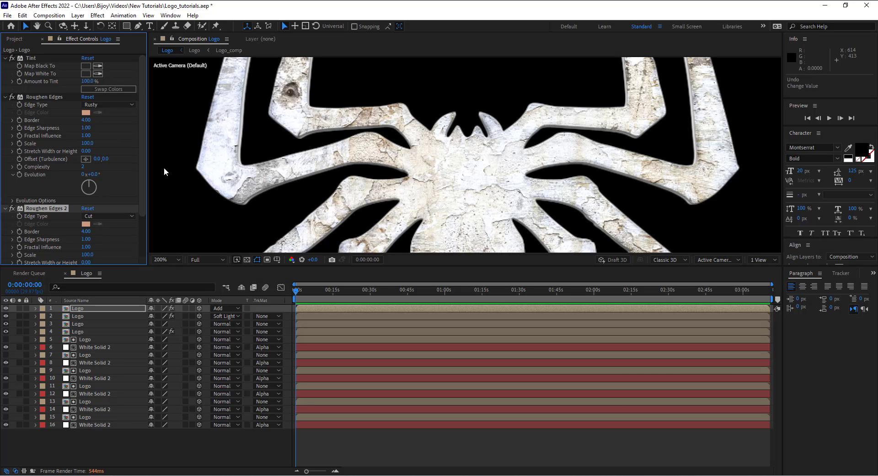
click(85, 120)
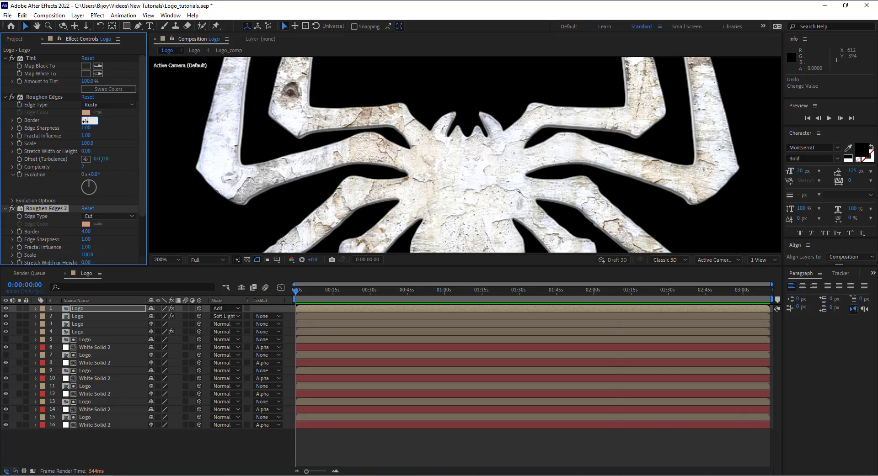
key(Return)
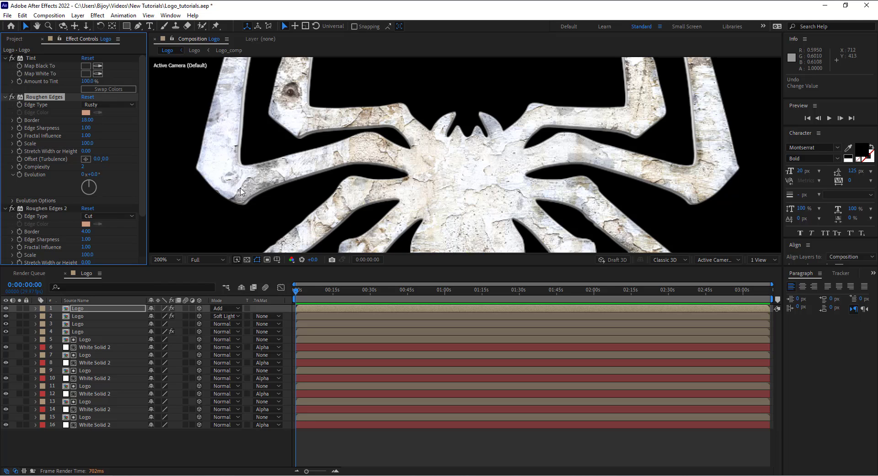
click(5, 58)
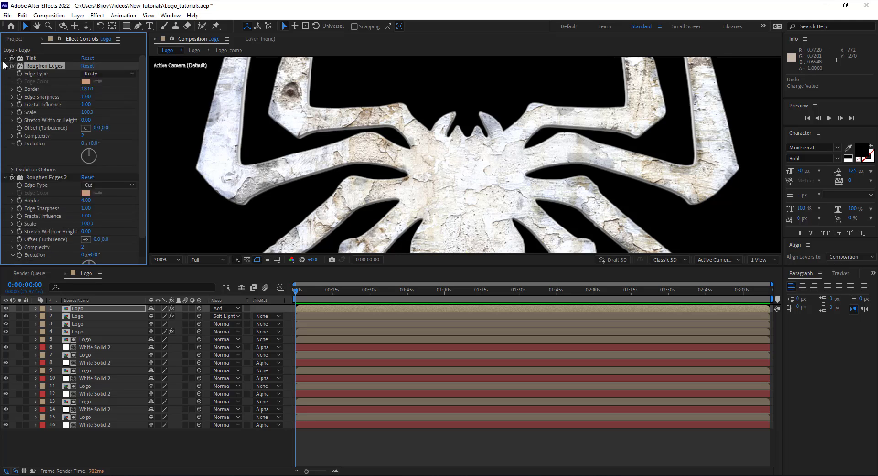
click(5, 66)
Duplicate the top Logo layer and collapse its Tint and Roughen Edges effects
click(4, 73)
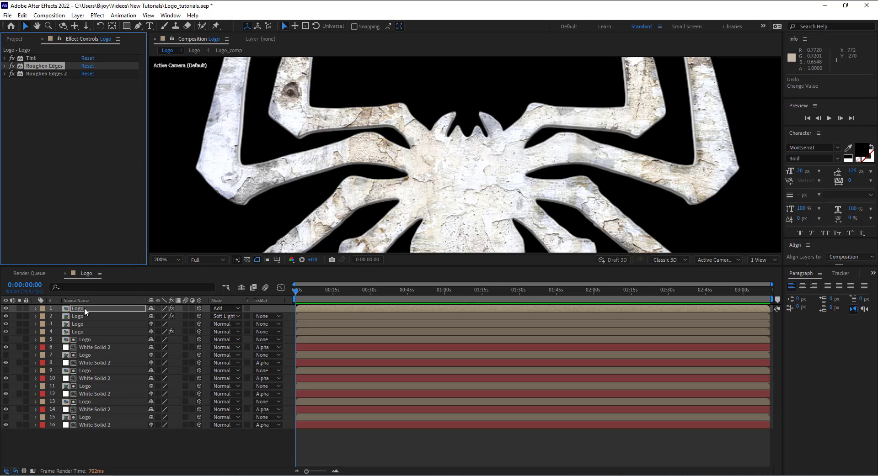
click(85, 309)
click(23, 16)
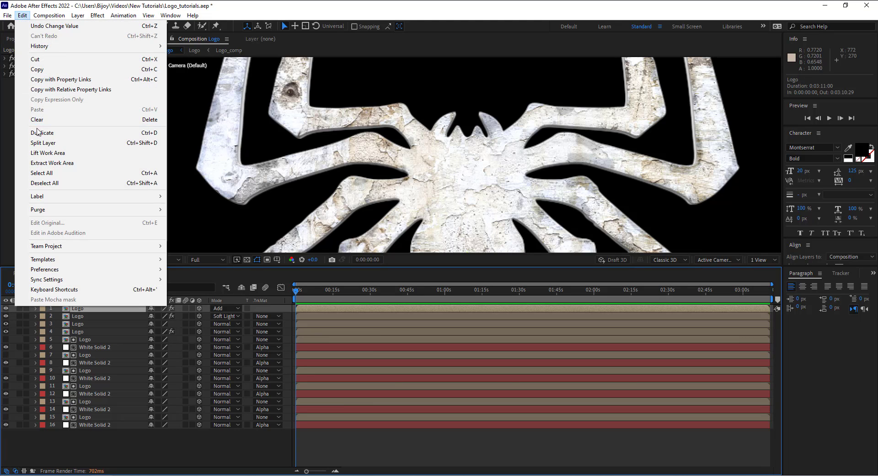
click(40, 133)
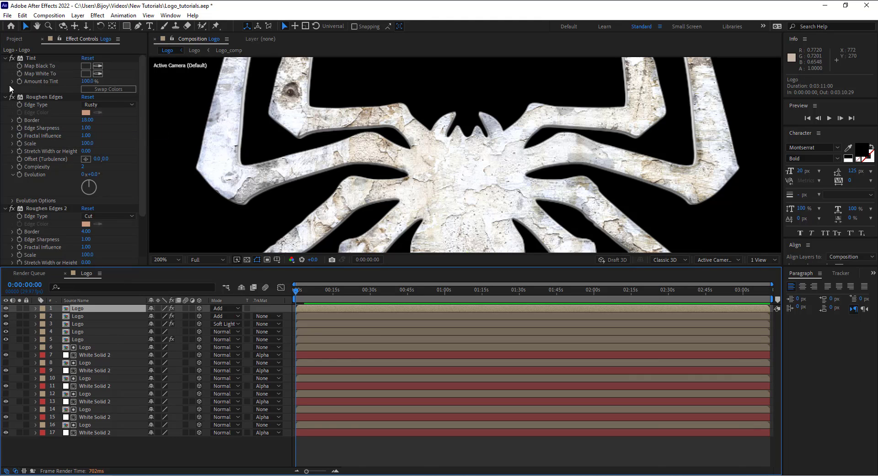
click(5, 58)
click(5, 66)
click(5, 74)
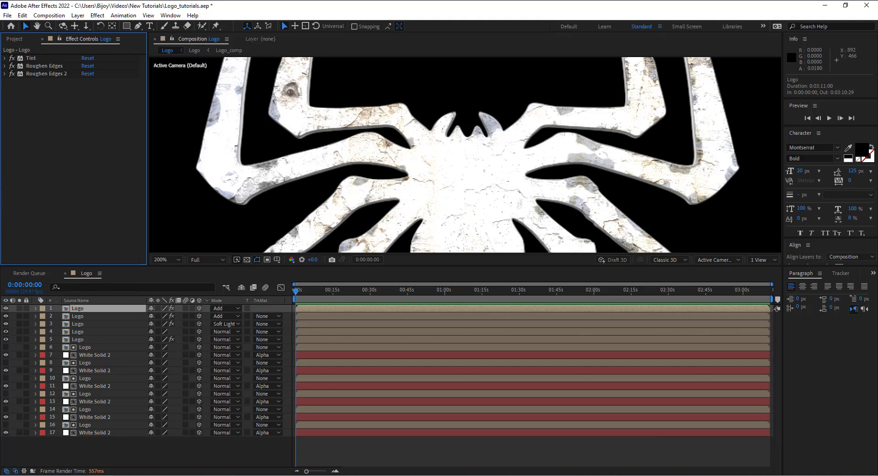
Change the new top layer's blend mode from Add to Soft Light
click(226, 309)
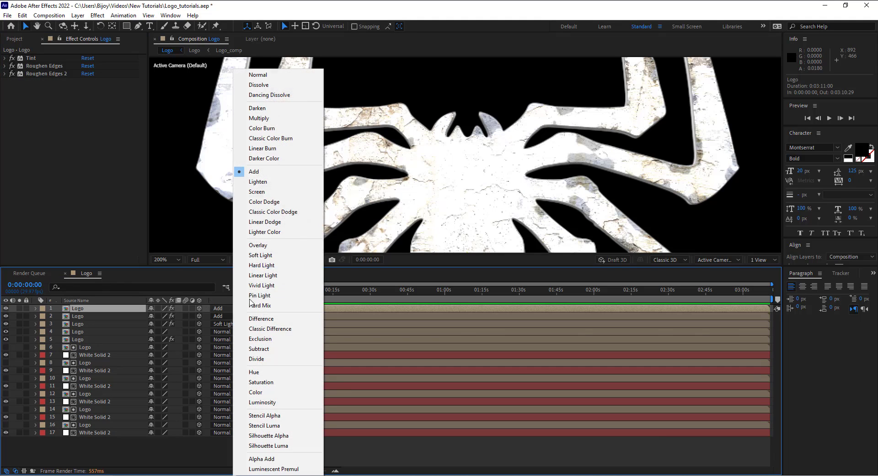
click(288, 255)
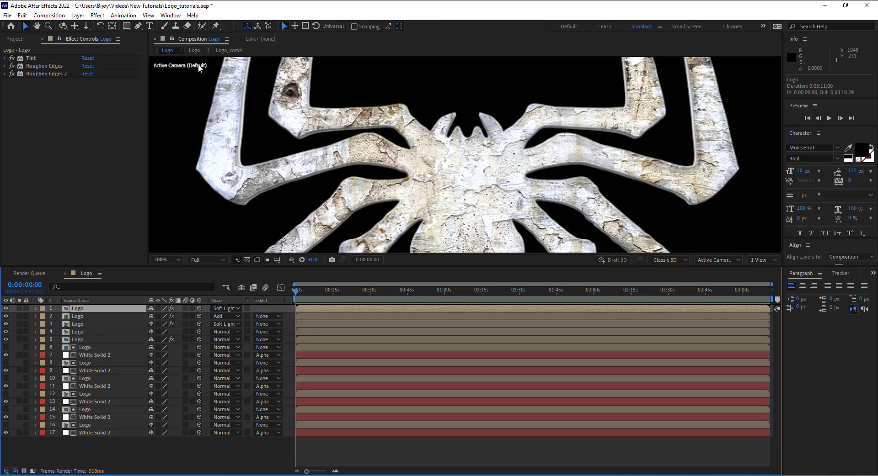
click(39, 58)
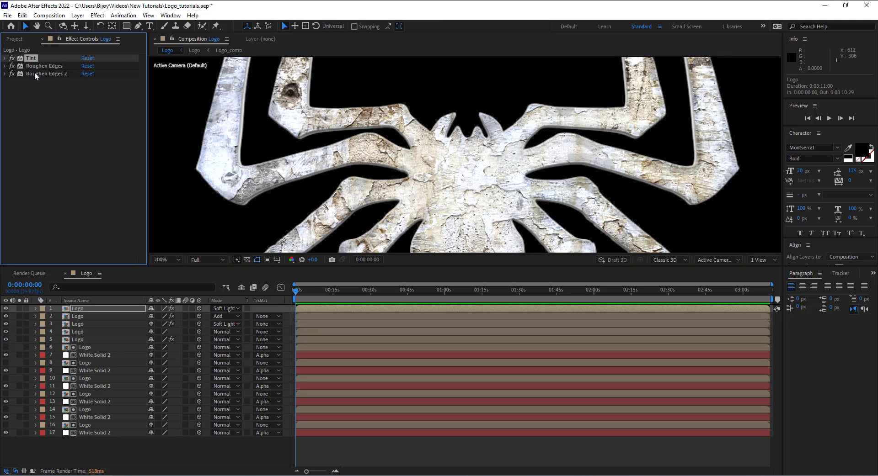
Delete Tint and both Roughen Edges, then apply Simple Choker with Choke Matte 3.00
shift+click(34, 74)
key(Delete)
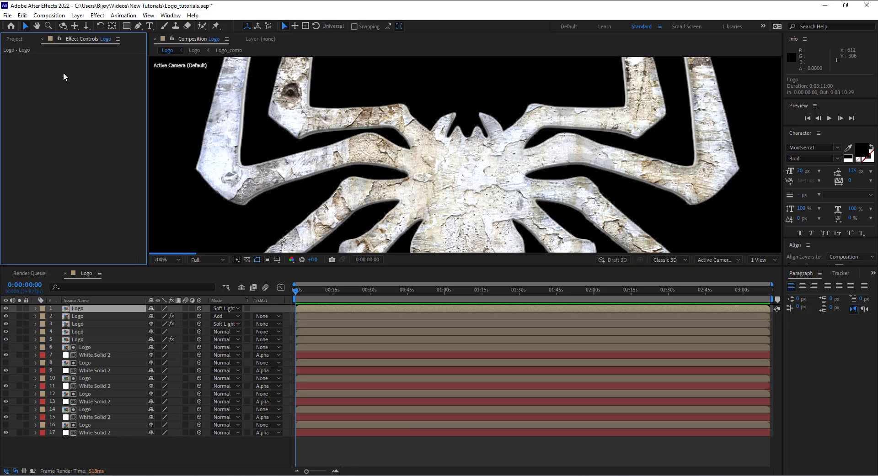
key(ctrl+space)
text(s)
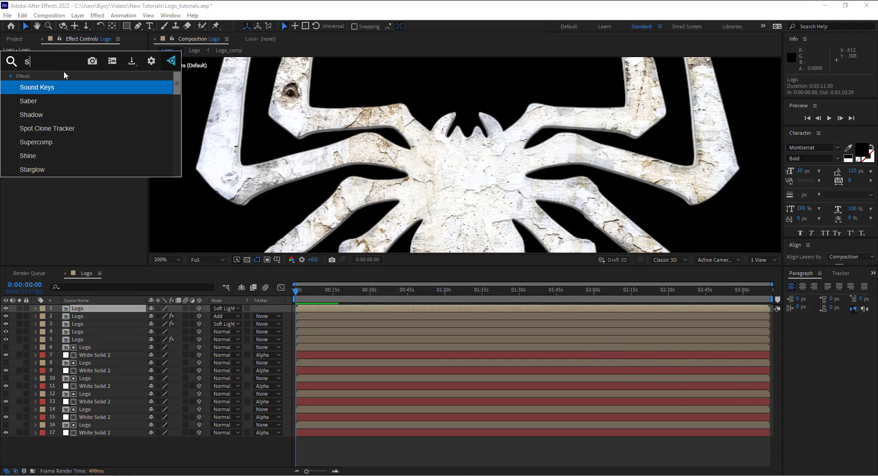
text(imp)
key(Return)
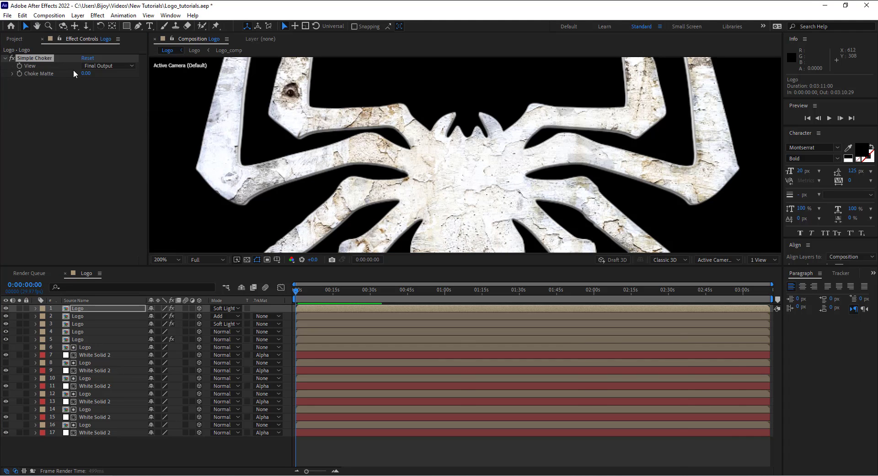
click(85, 73)
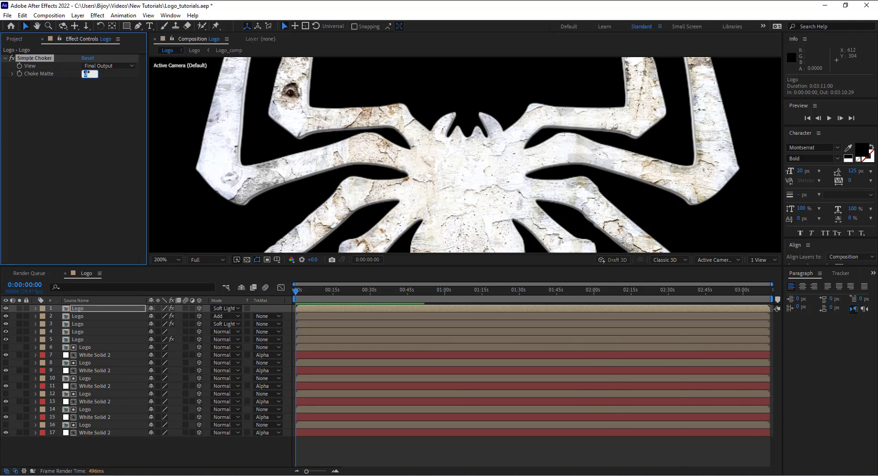
text(3)
click(94, 105)
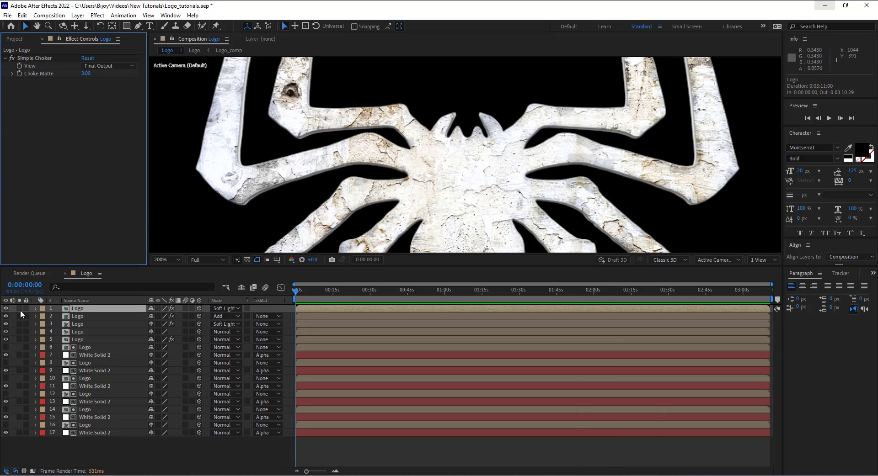
Set layer 2's track matte to Alpha Inverted Matte using the Logo layer above
click(75, 316)
click(254, 316)
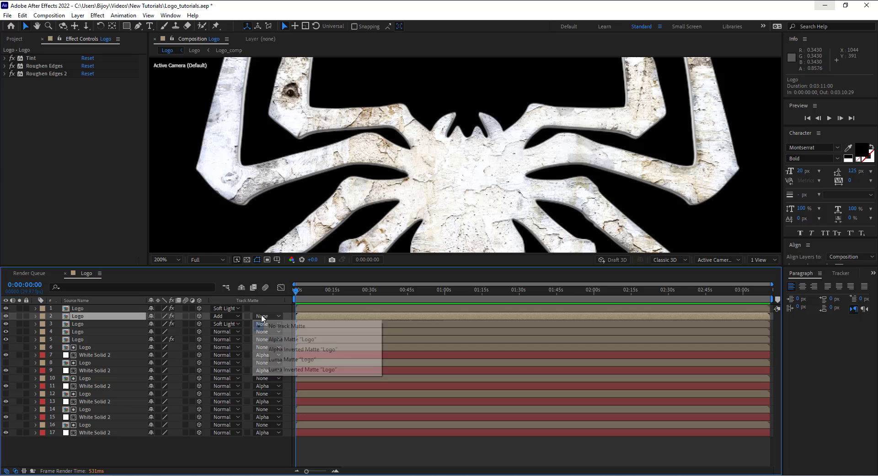
click(293, 349)
Zoom and pan the viewer to inspect the logo's choked, roughened edges
scroll(438, 169, down, 1)
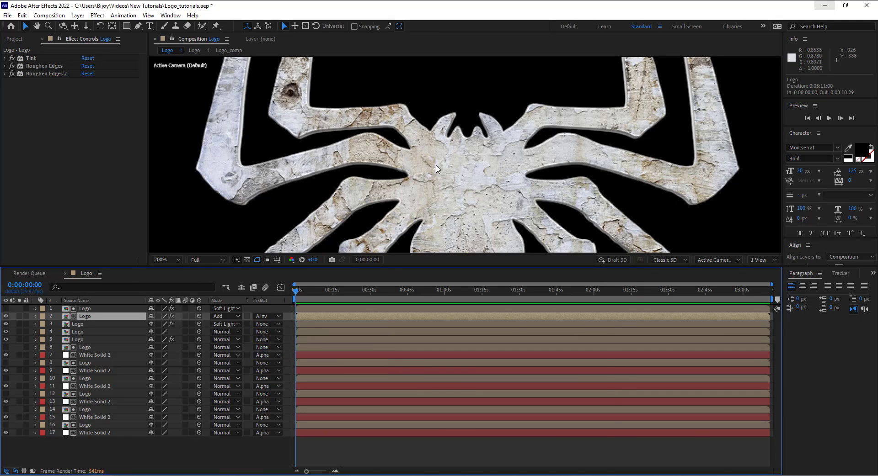
scroll(438, 169, down, 1)
scroll(454, 170, up, 1)
scroll(606, 201, up, 2)
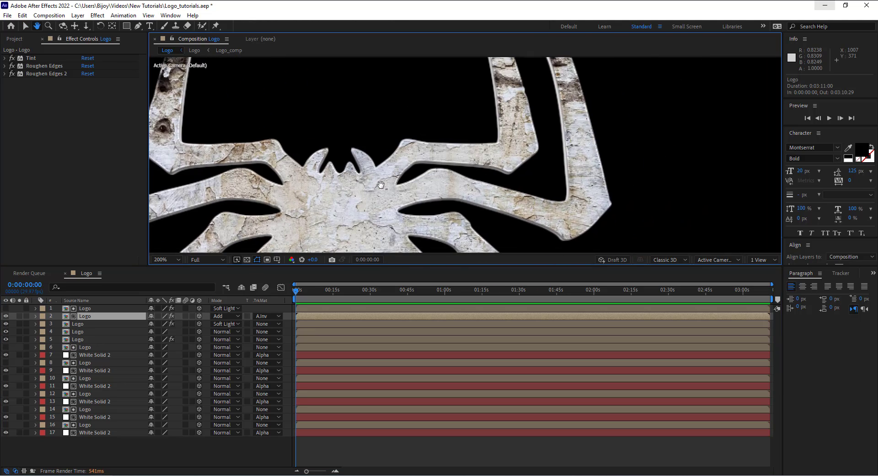
drag(605, 201, 523, 183)
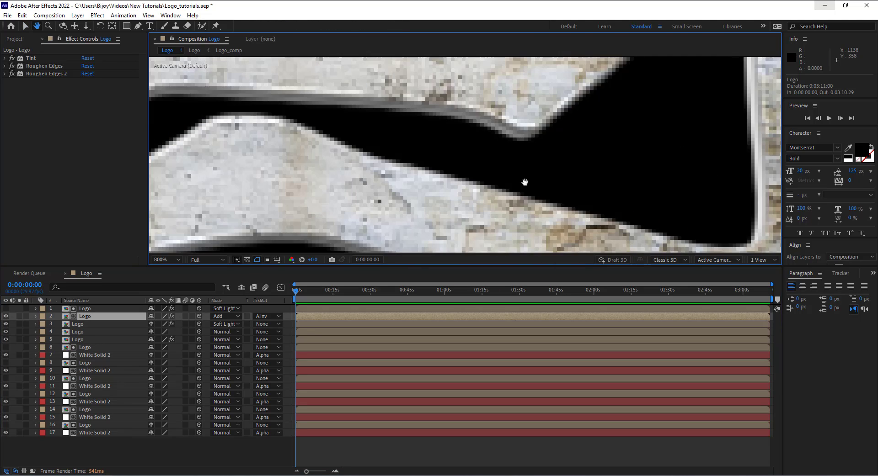
scroll(544, 154, down, 1)
scroll(544, 151, down, 1)
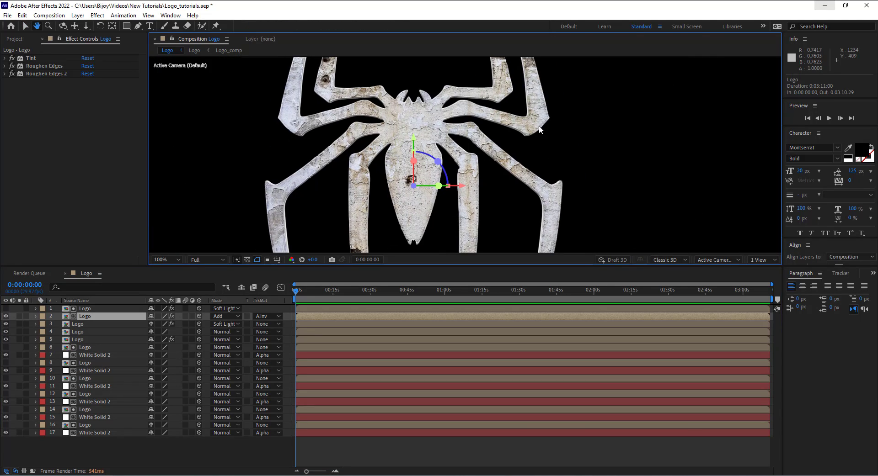
scroll(544, 149, down, 2)
scroll(469, 225, up, 2)
mouse_move(303, 248)
mouse_down()
mouse_move(331, 120)
mouse_move(327, 92)
mouse_up()
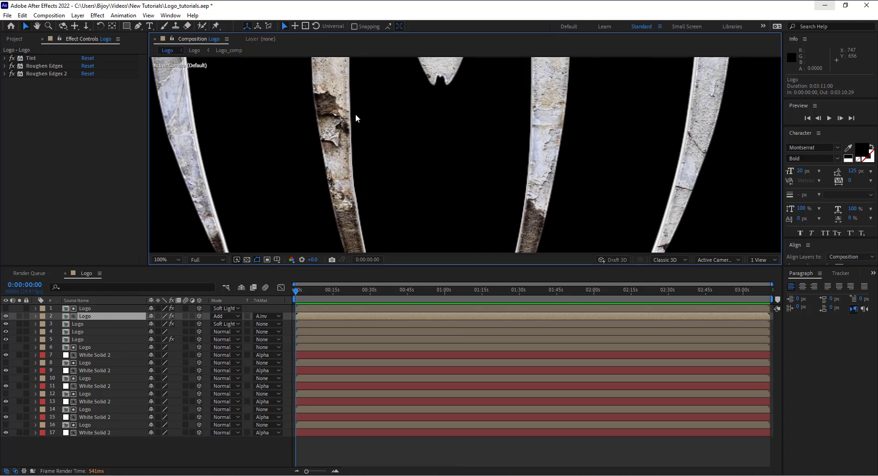
scroll(355, 114, down, 5)
scroll(446, 165, up, 1)
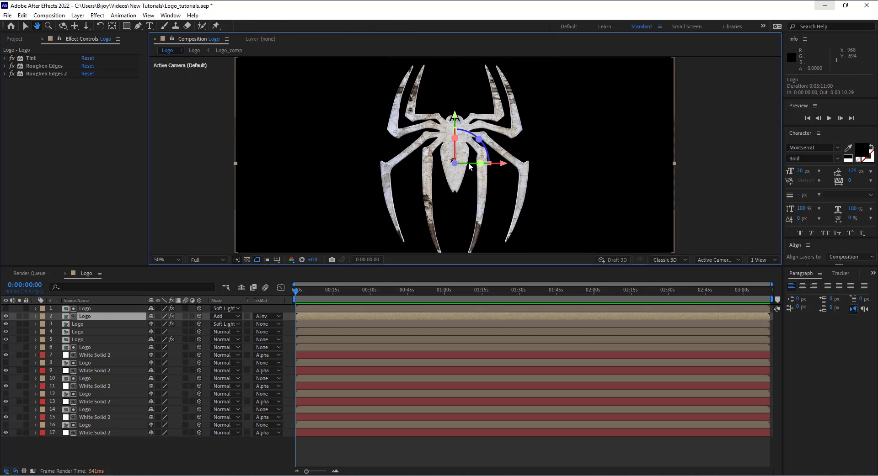
scroll(452, 171, up, 2)
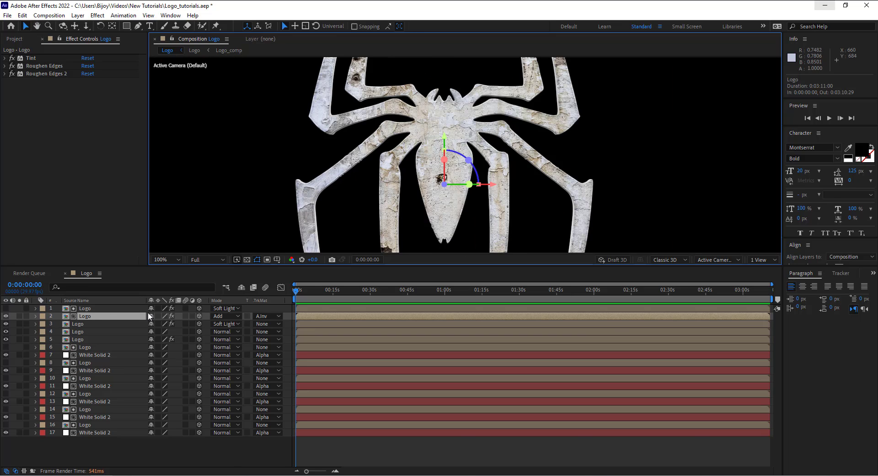
Make a trial duplicate of the top Logo layer in Normal mode, then delete it
click(100, 309)
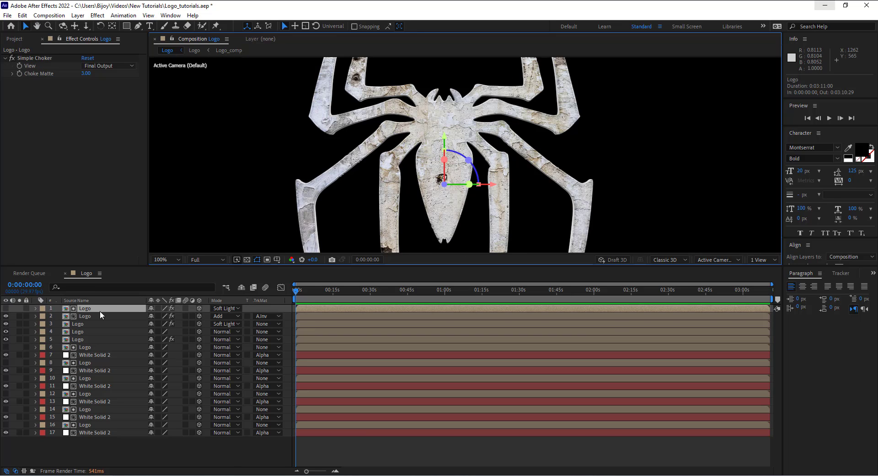
click(22, 15)
click(27, 124)
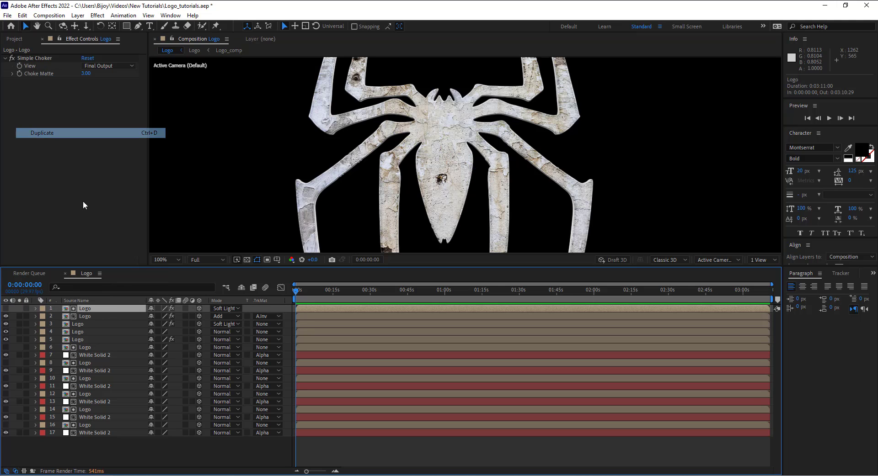
click(6, 309)
click(225, 309)
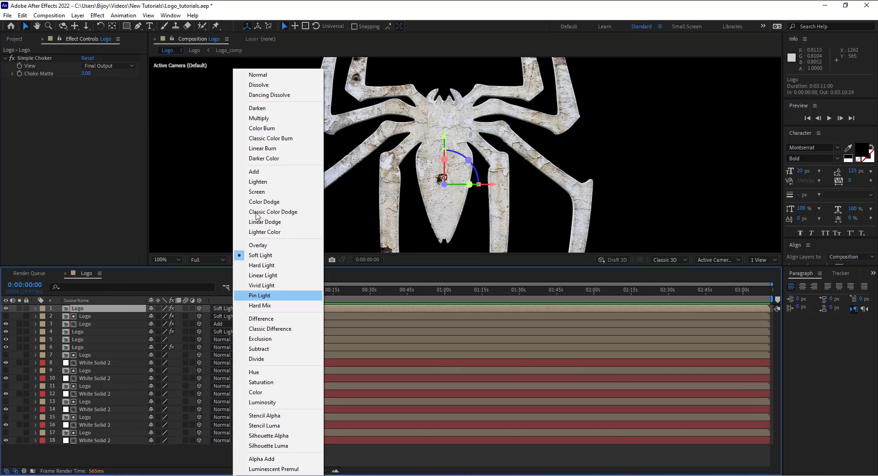
click(259, 76)
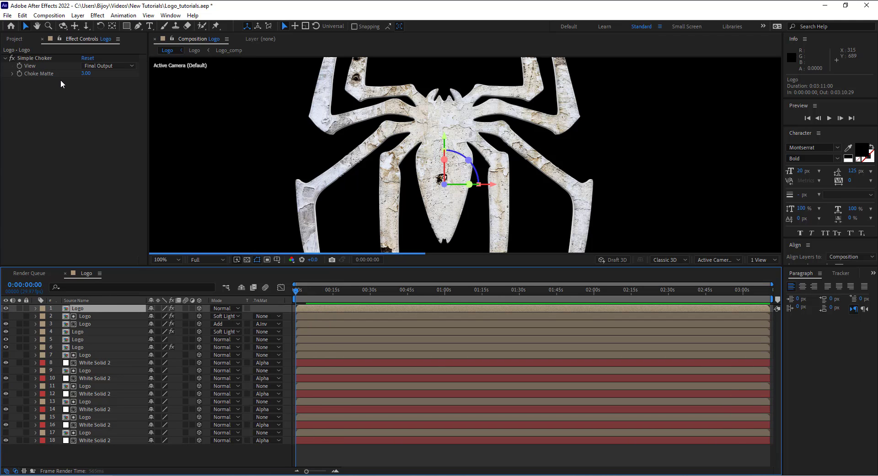
click(35, 59)
key(Delete)
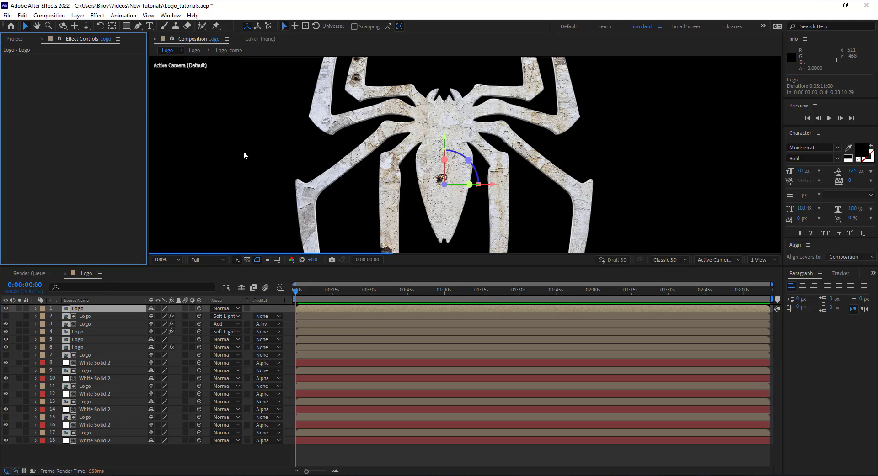
click(100, 307)
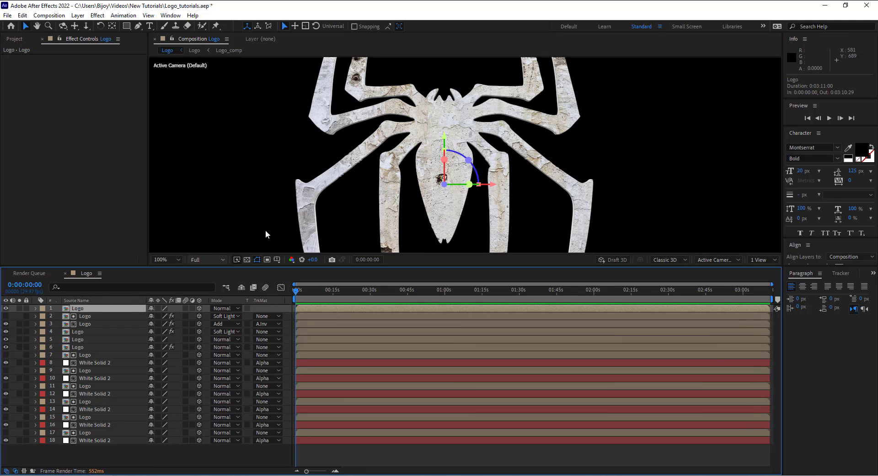
key(Delete)
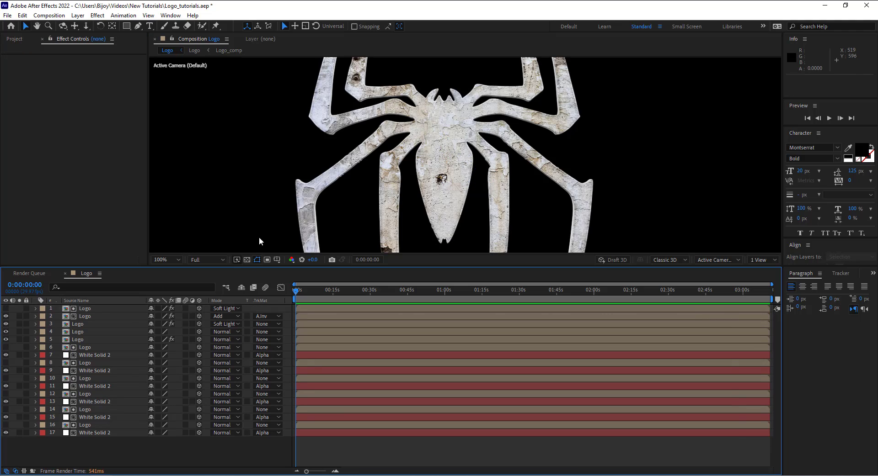
Duplicate the top Logo layer again and set the copy's blend mode to Overlay
click(84, 308)
click(23, 15)
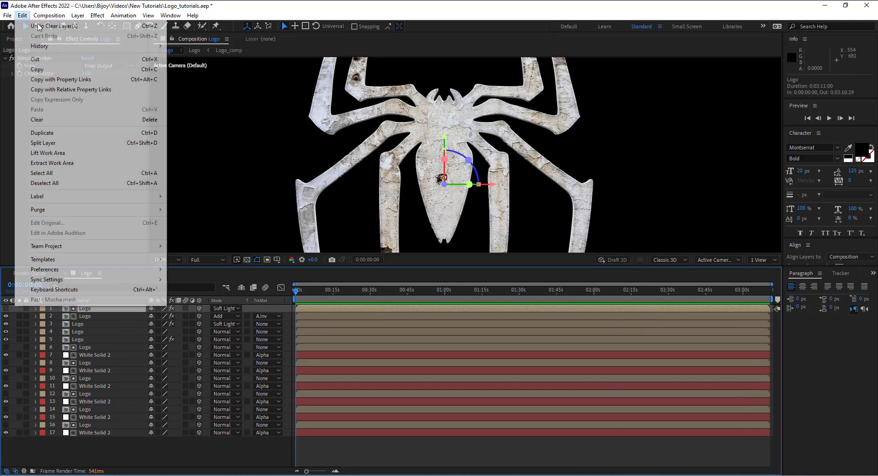
click(42, 132)
click(227, 309)
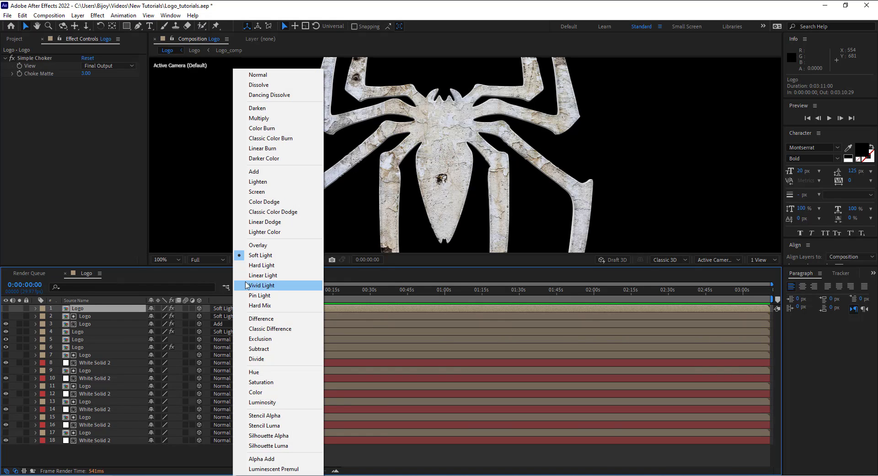
click(7, 308)
click(221, 309)
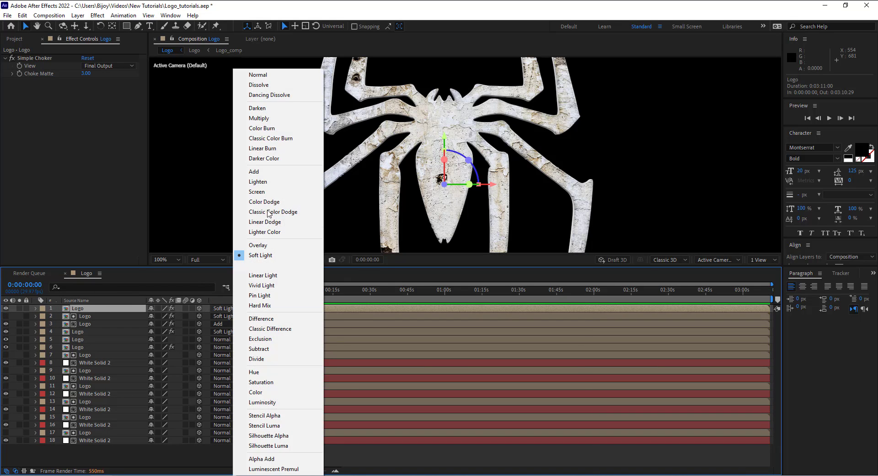
click(268, 248)
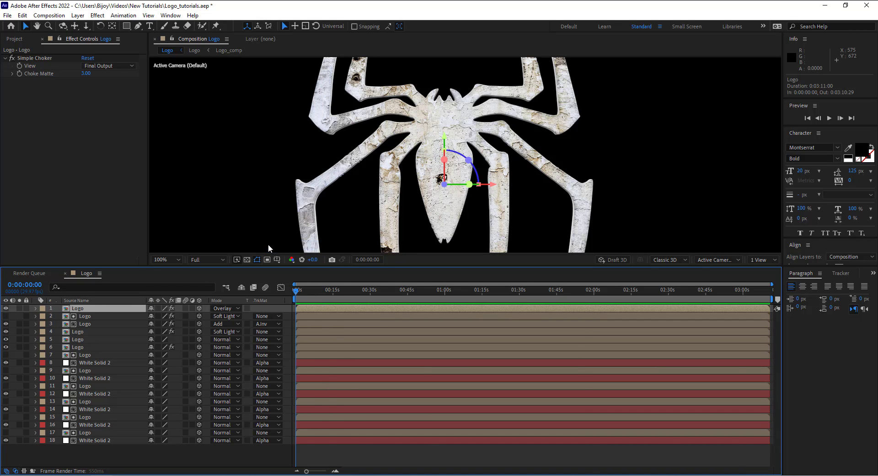
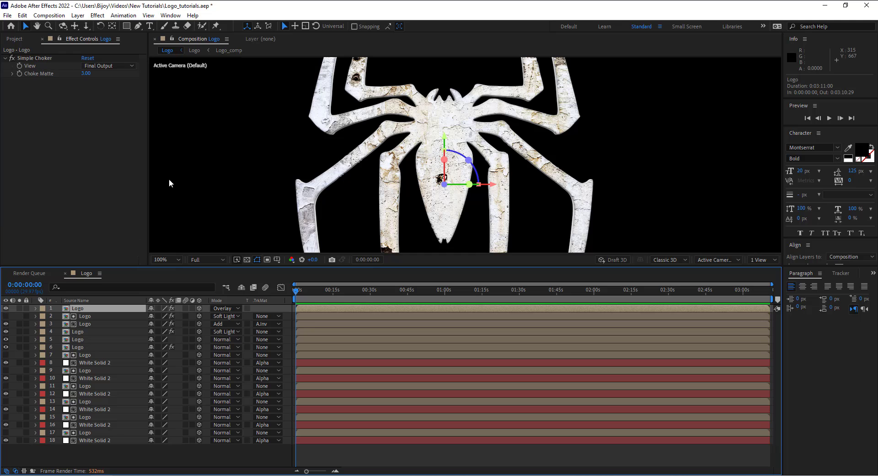
Add a Tint to the Logo layer that maps black to #353535 and white to dark grey
key(ctrl+space)
text(tin)
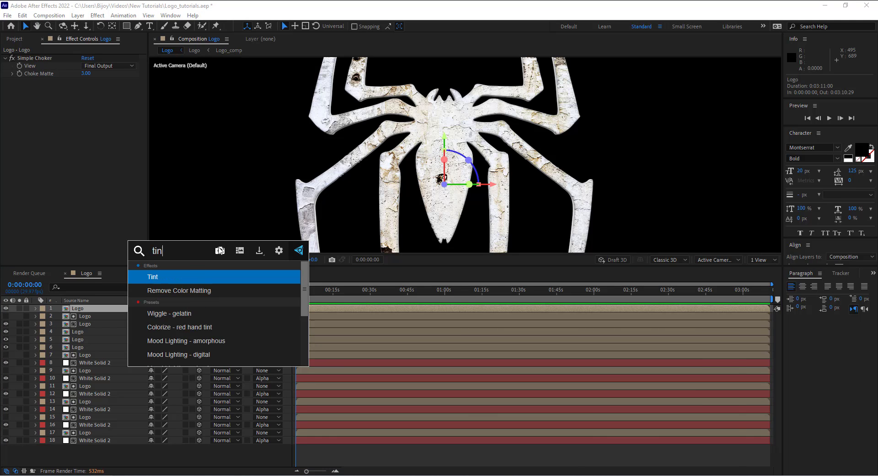
click(161, 277)
click(86, 89)
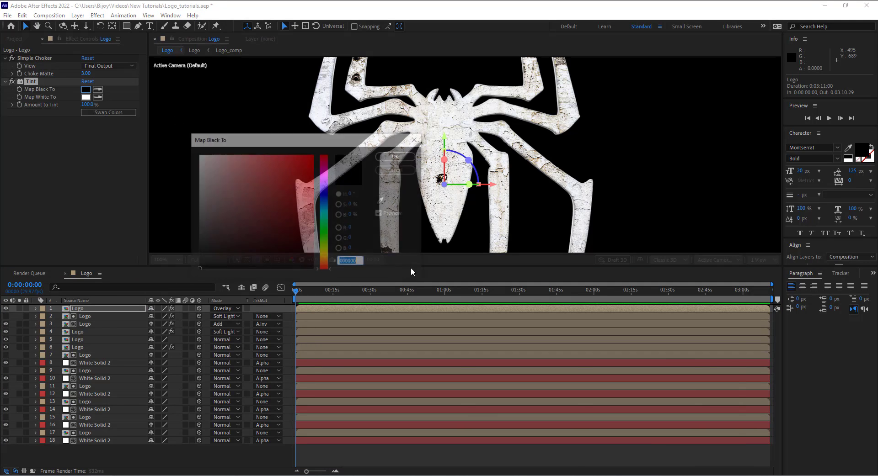
drag(204, 249, 190, 247)
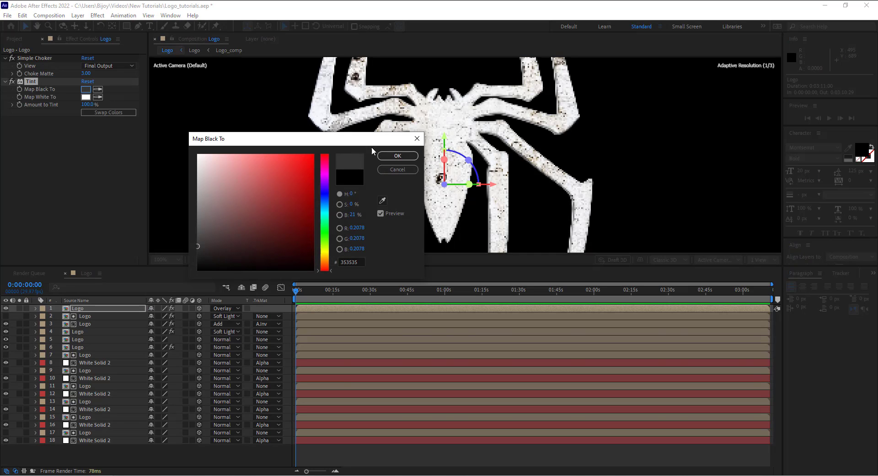
click(386, 155)
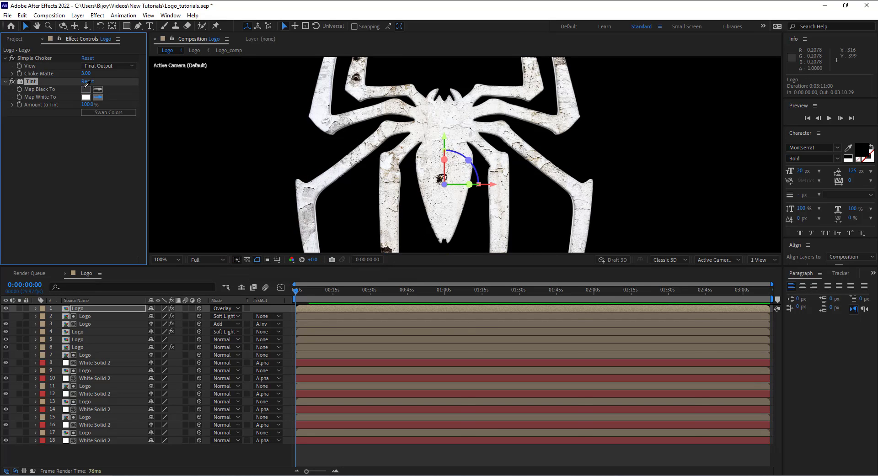
click(94, 147)
scroll(433, 147, down, 2)
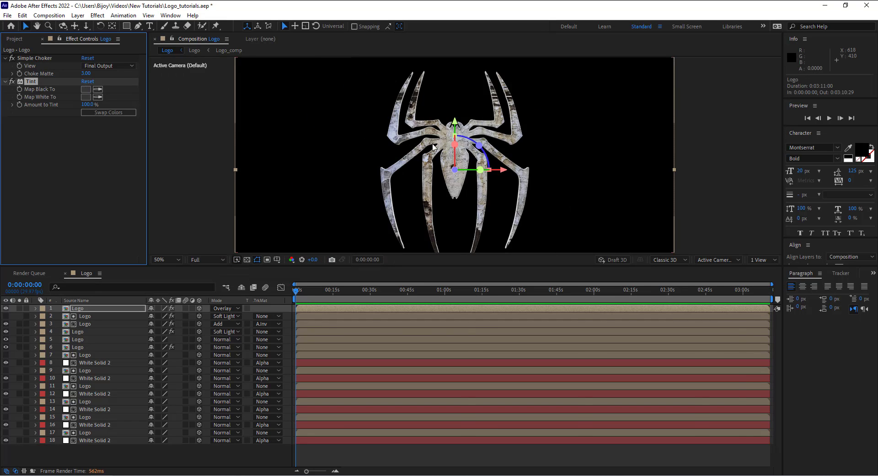
scroll(433, 147, up, 2)
scroll(438, 152, up, 2)
scroll(438, 152, down, 2)
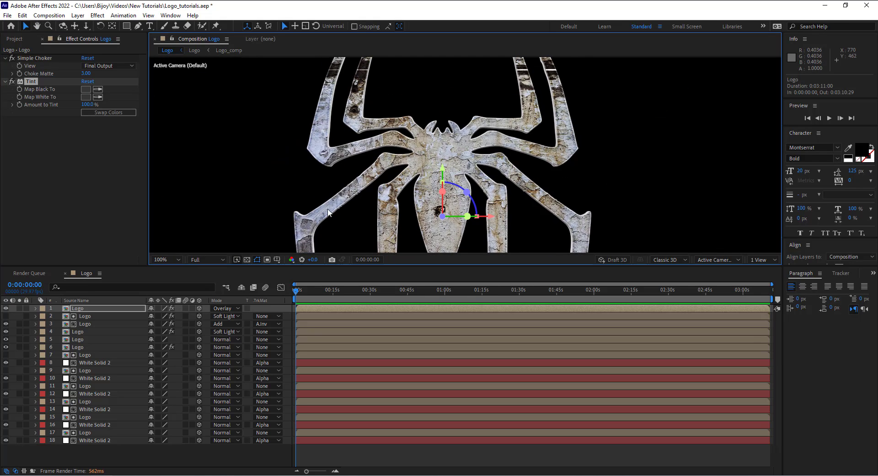
Apply a Drop Shadow to the Logo layer and raise its opacity to 100%
click(83, 309)
key(ctrl+space)
text(dr)
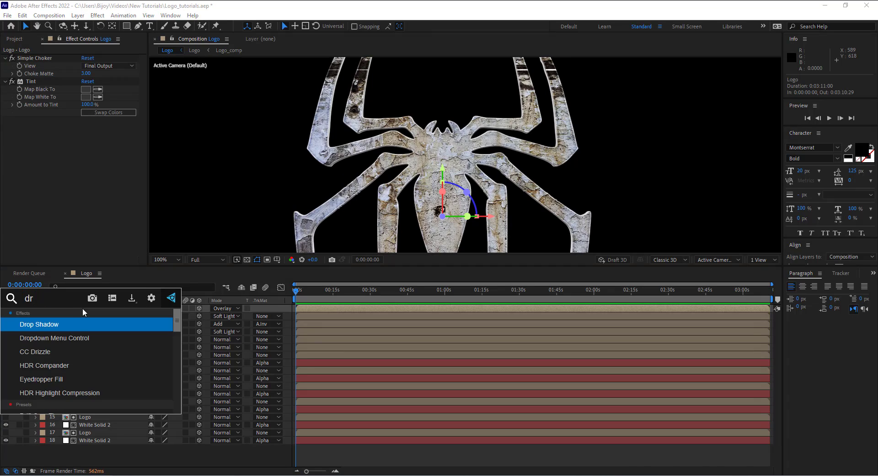
text(o)
key(Return)
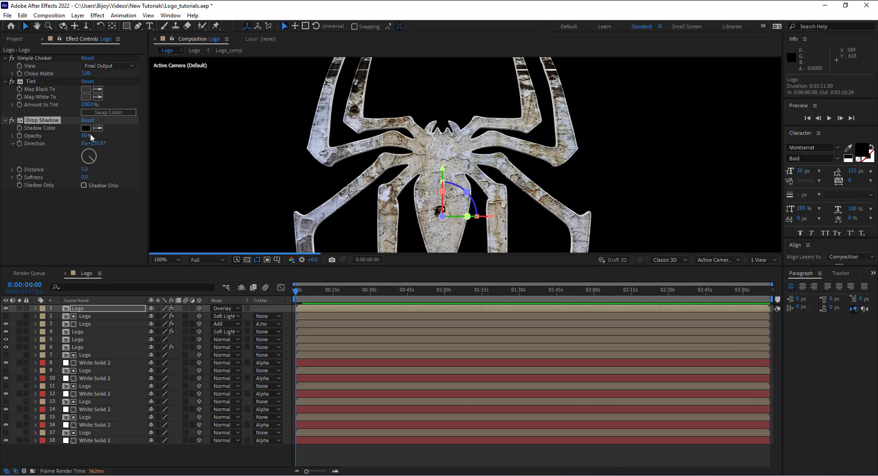
drag(85, 136, 282, 126)
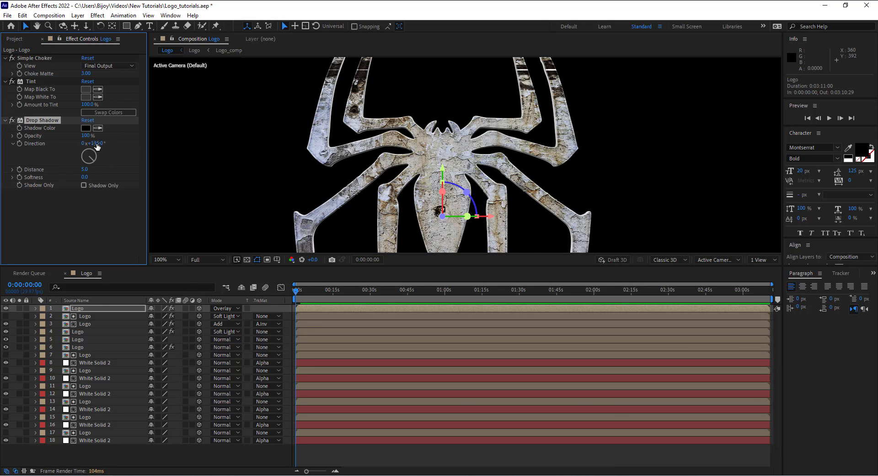
Set the shadow's direction to 180°, distance to 0 and softness to 6
click(97, 144)
text(180)
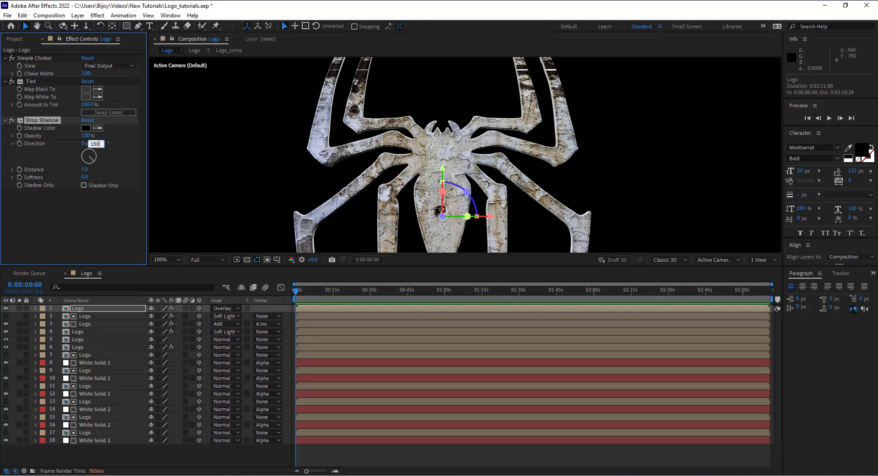
key(Return)
click(87, 171)
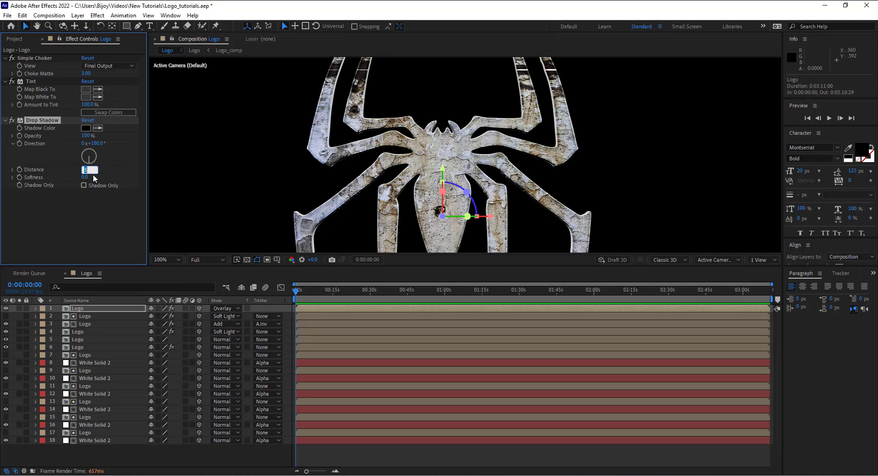
text(0)
click(83, 179)
text(6)
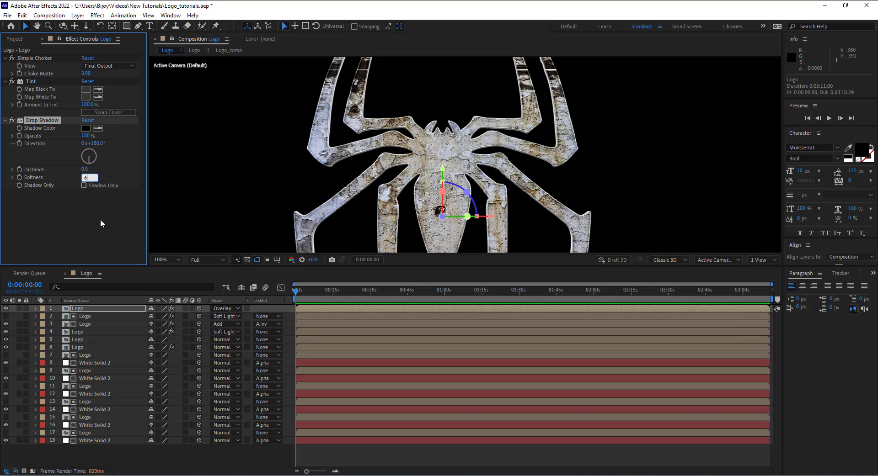
click(102, 223)
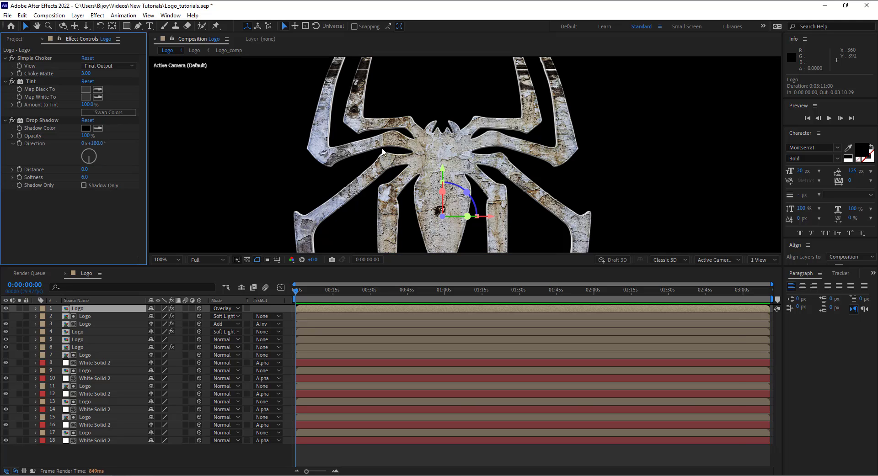
scroll(438, 142, up, 2)
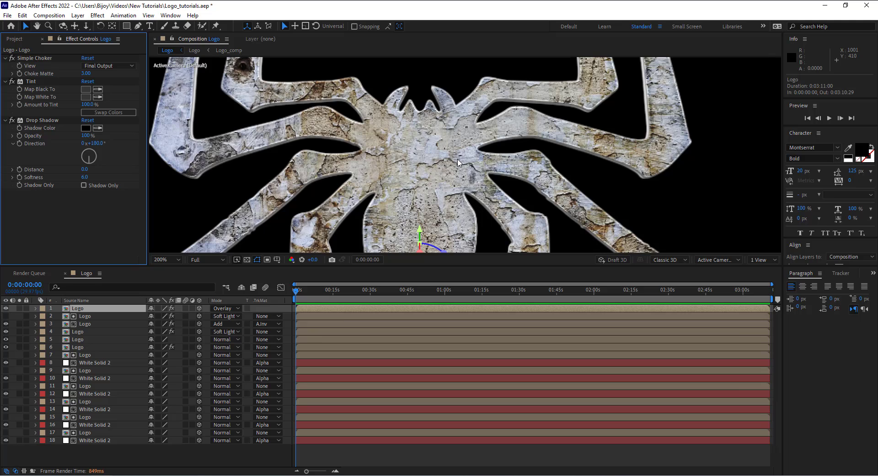
scroll(458, 162, down, 4)
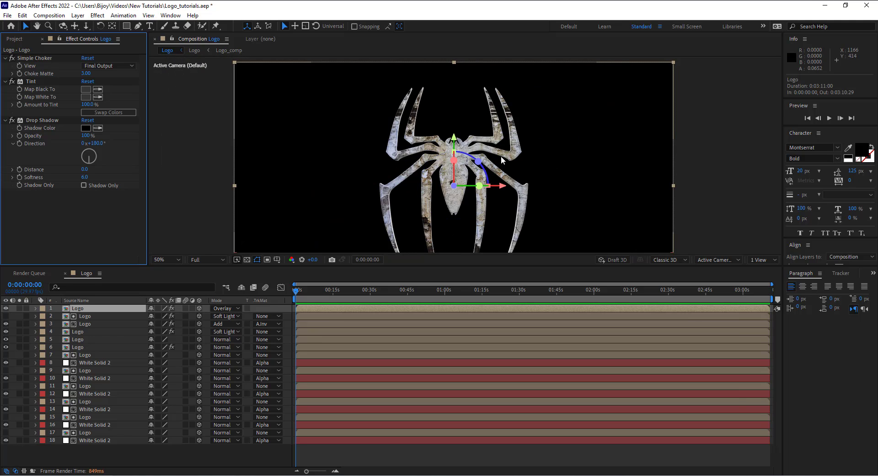
Duplicate the top Logo layer and set the copy's blend mode to Normal
click(22, 15)
click(41, 133)
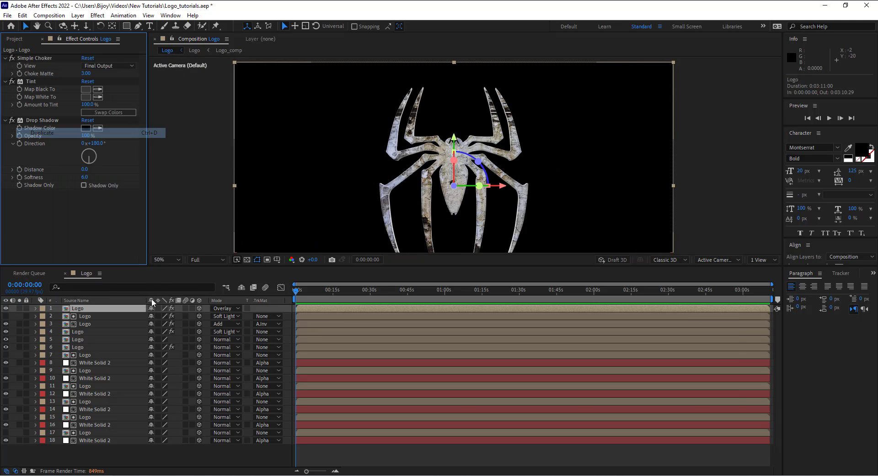
click(97, 317)
key(ctrl+Up)
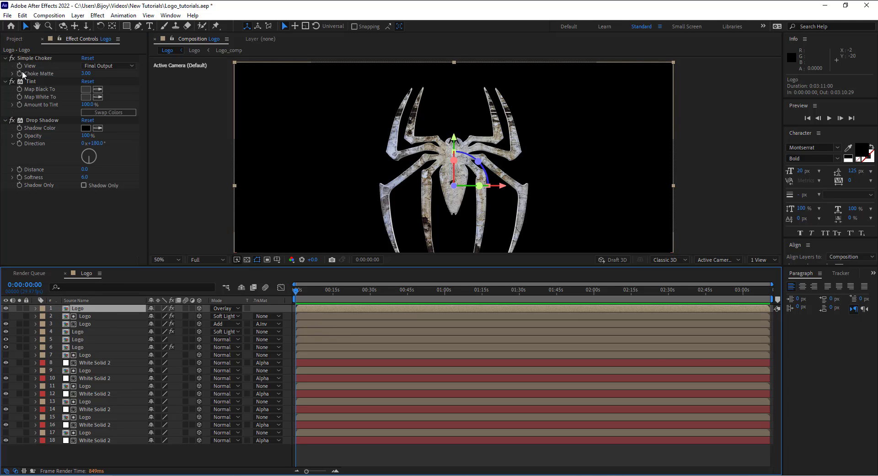
click(21, 16)
click(50, 134)
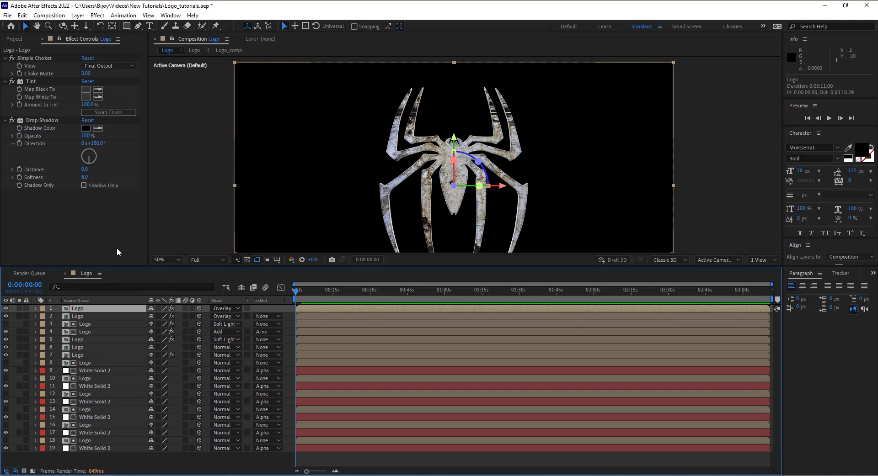
click(229, 308)
click(256, 74)
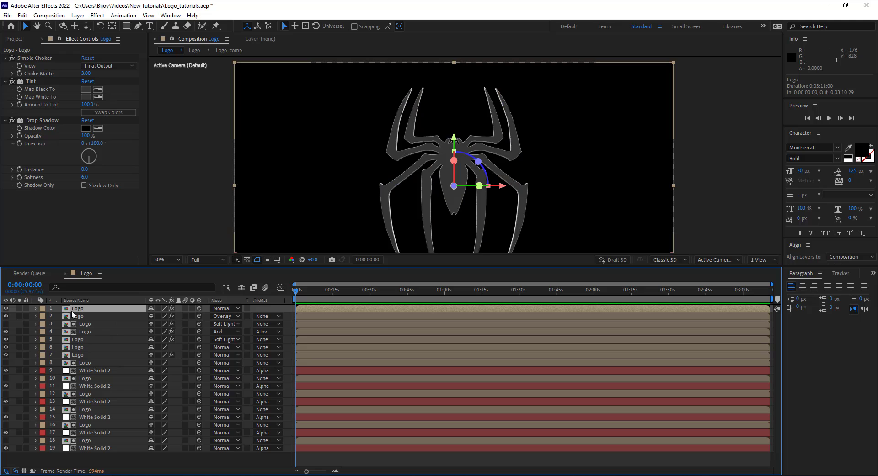
Delete the Simple Choker, Tint and Drop Shadow effects from the duplicate layer
click(27, 59)
key(Delete)
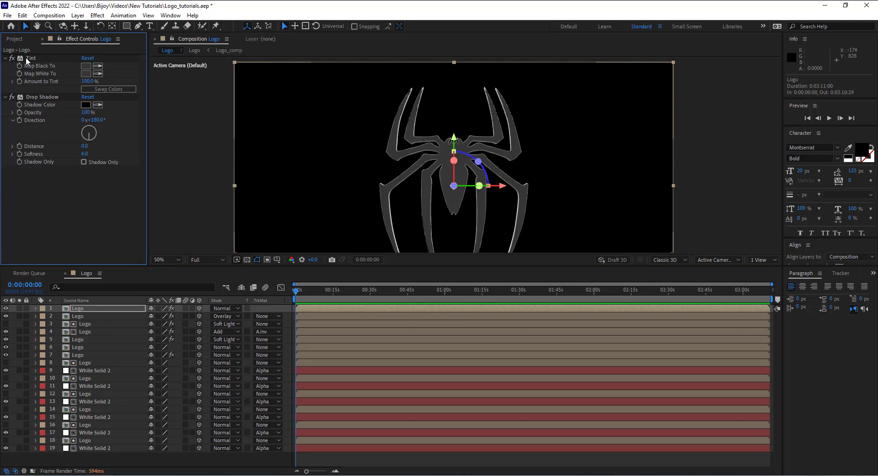
click(26, 59)
key(Delete)
click(27, 59)
key(Delete)
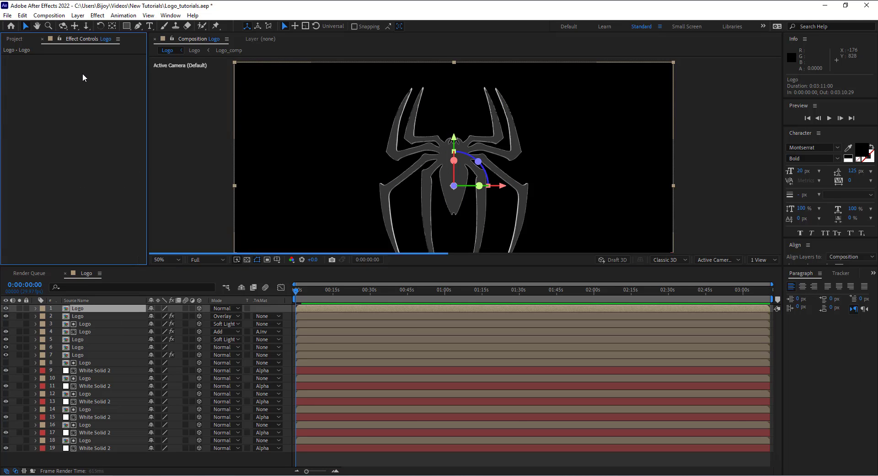
Inspect the nested Logo precomp, then return to the parent Logo composition
right_click(93, 309)
double_click(85, 311)
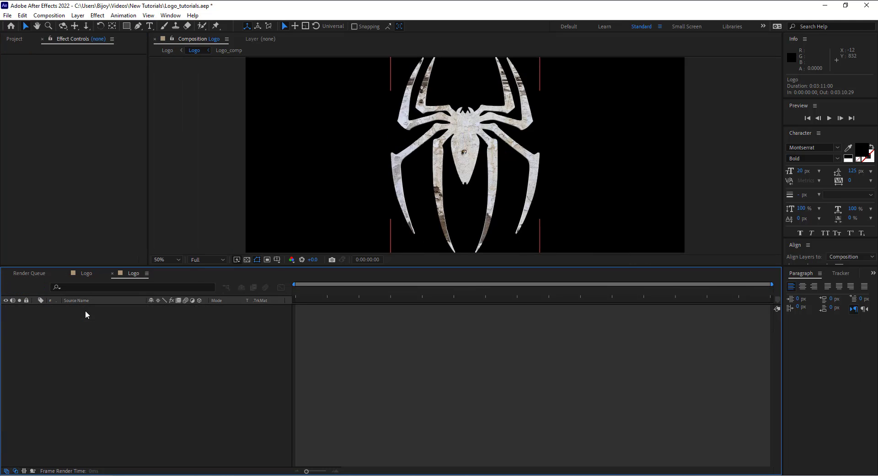
click(167, 50)
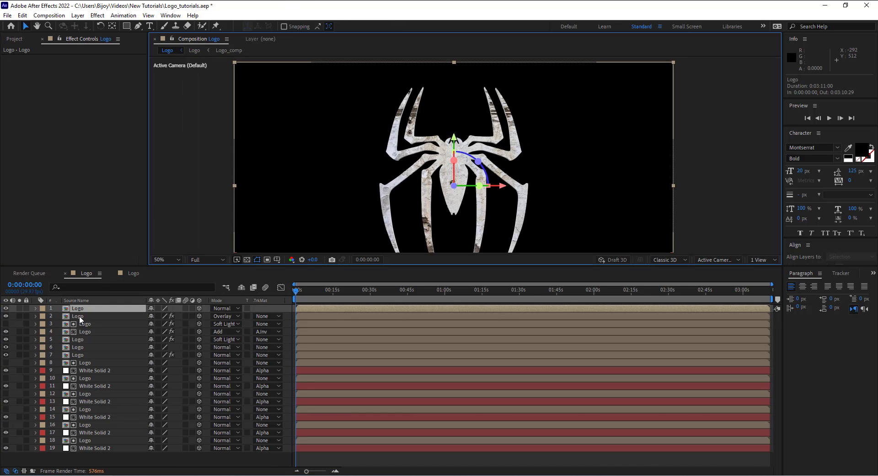
double_click(78, 316)
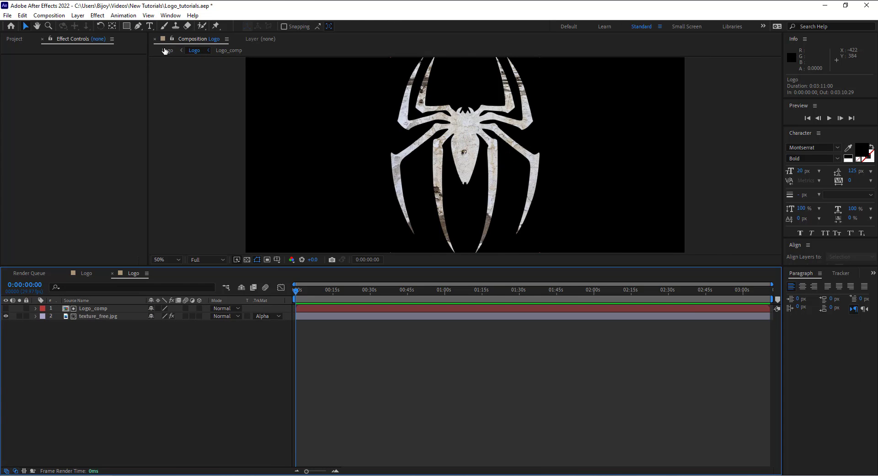
click(167, 50)
Pre-compose the top Logo layer into a new precomp named Crack_comp
click(83, 309)
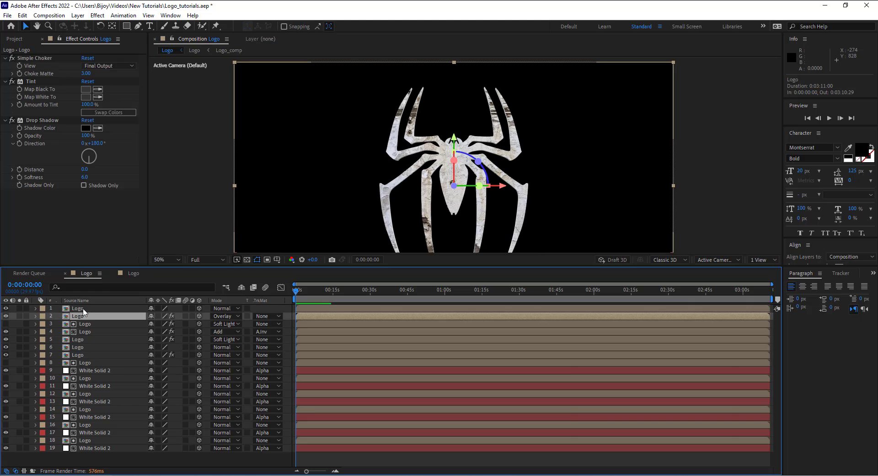
click(49, 15)
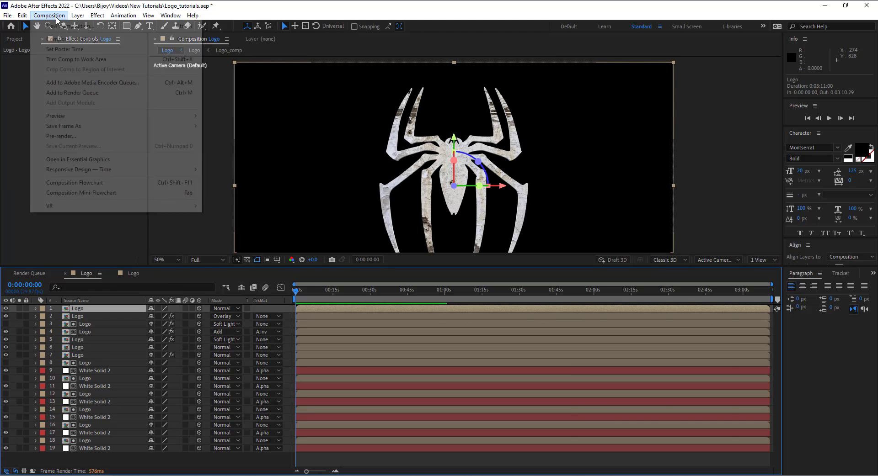
mouse_move(77, 15)
click(105, 318)
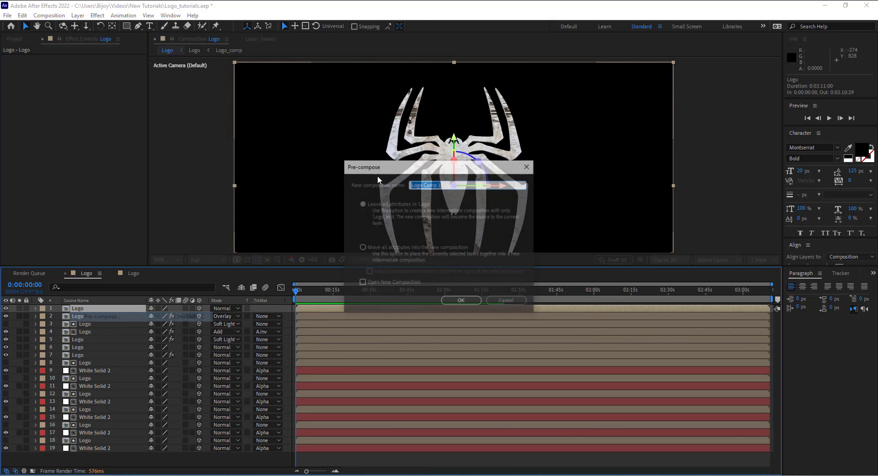
text(Cra)
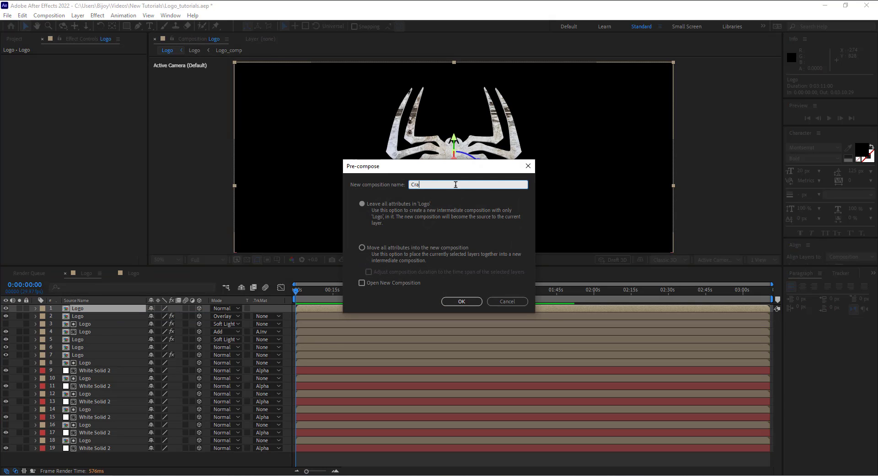
text(ck_comp)
key(Return)
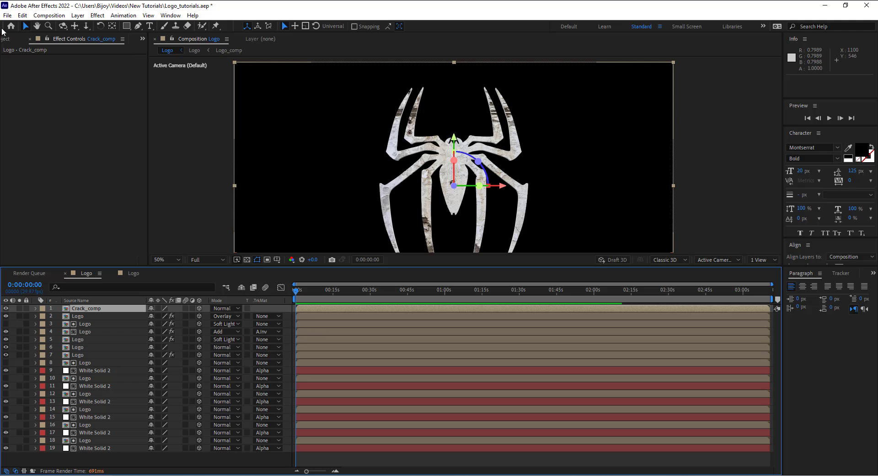
Save the project and select the Crack_comp layer
click(7, 15)
click(27, 98)
click(9, 39)
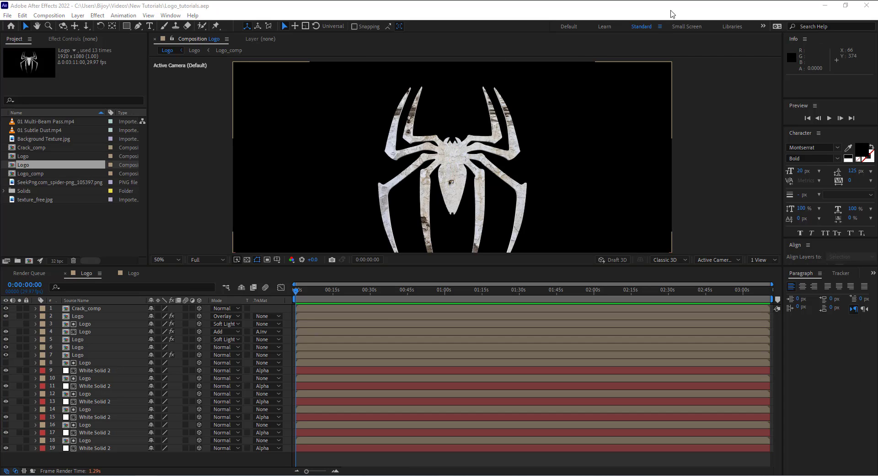
click(86, 308)
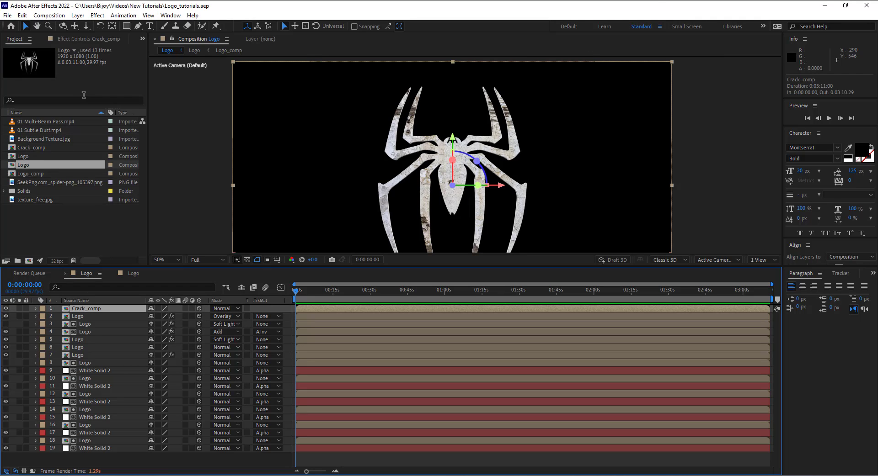
click(73, 39)
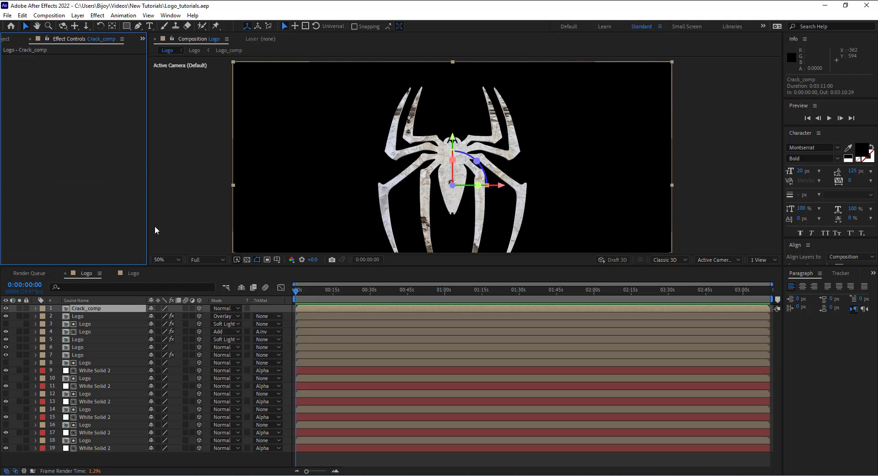
Inside Crack_comp, apply the Shatter effect to the Logo layer
double_click(102, 309)
click(97, 310)
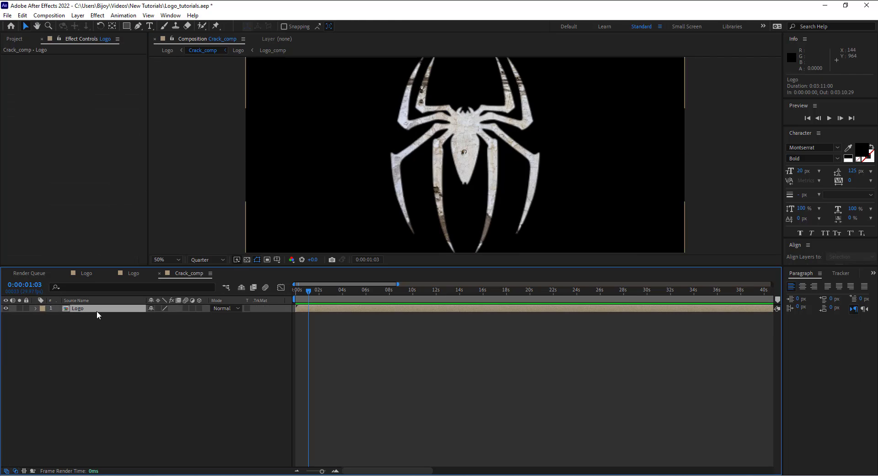
key(ctrl+space)
text(sh)
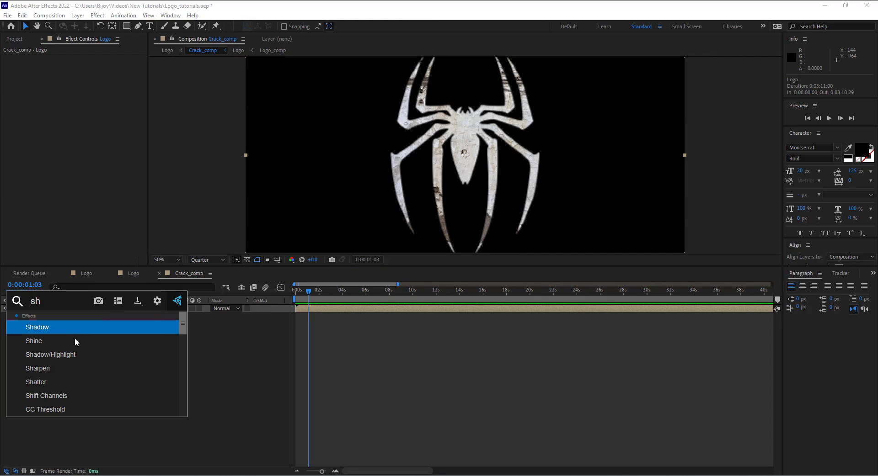
click(69, 382)
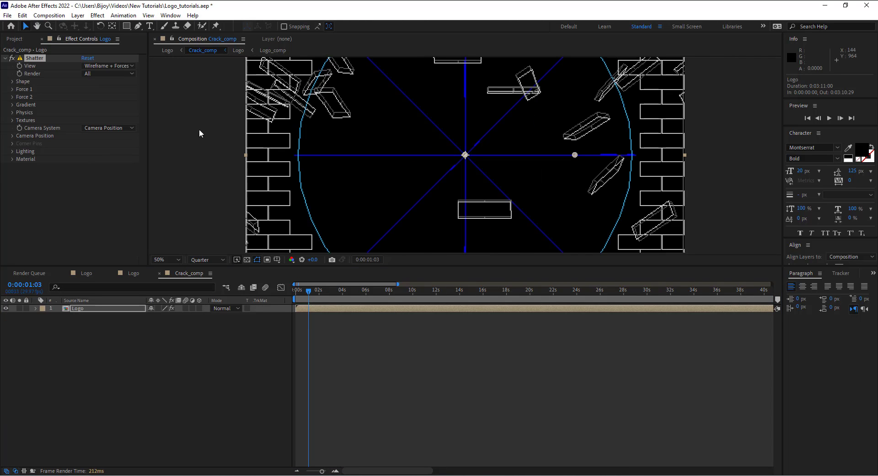
Set Shatter's view to Rendered and render only Pieces, near the start of the timeline
click(116, 66)
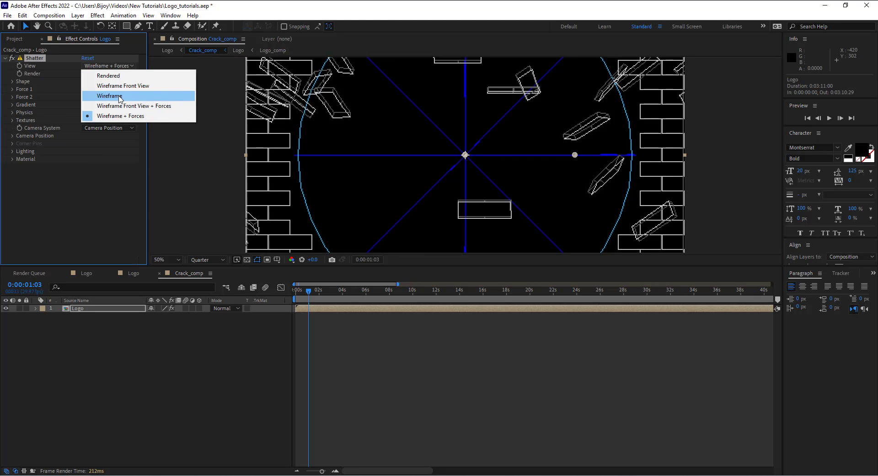
click(109, 76)
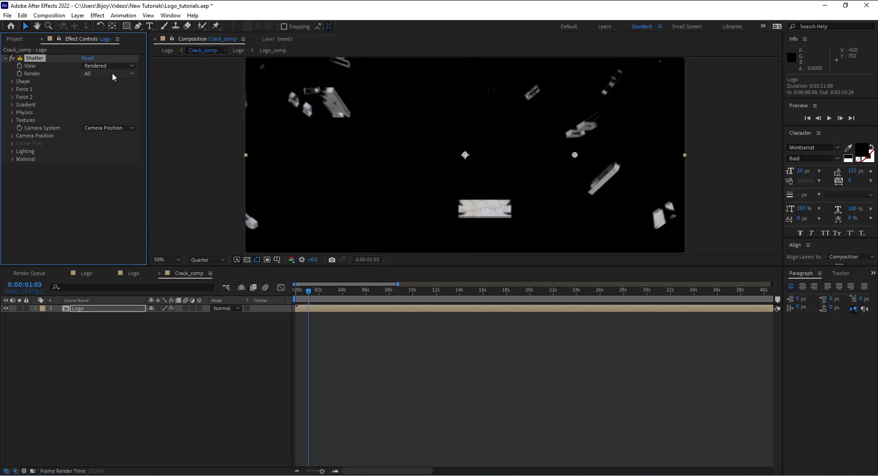
click(108, 73)
click(104, 104)
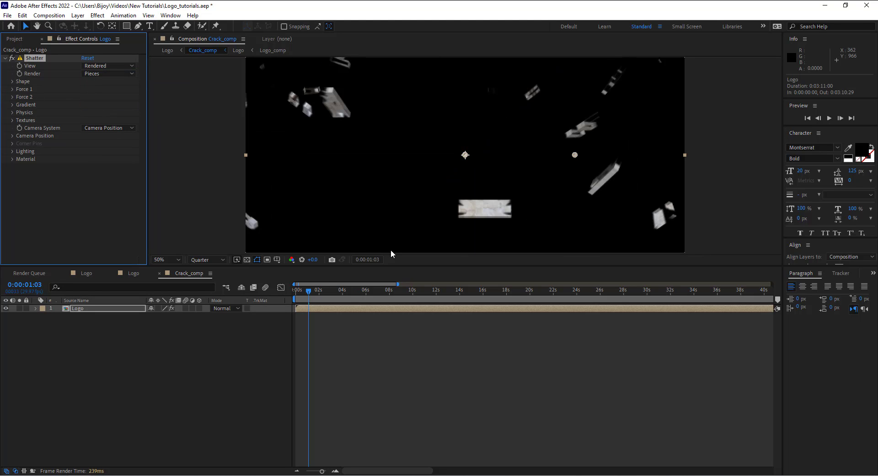
click(305, 291)
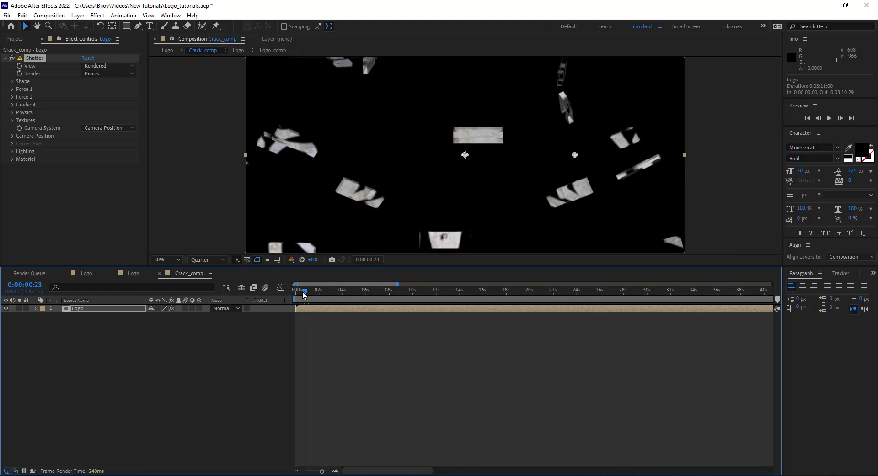
drag(303, 295, 296, 295)
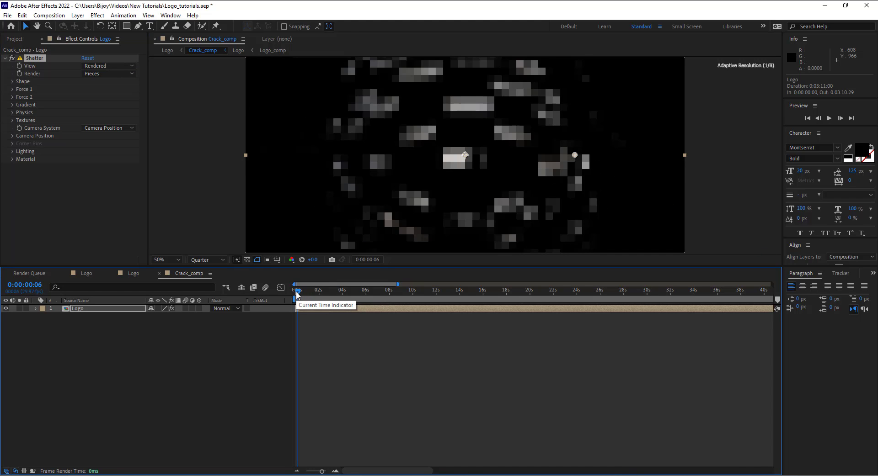
Use the Glass shatter pattern with 0.02 extrusion depth and 200 repetitions
click(12, 81)
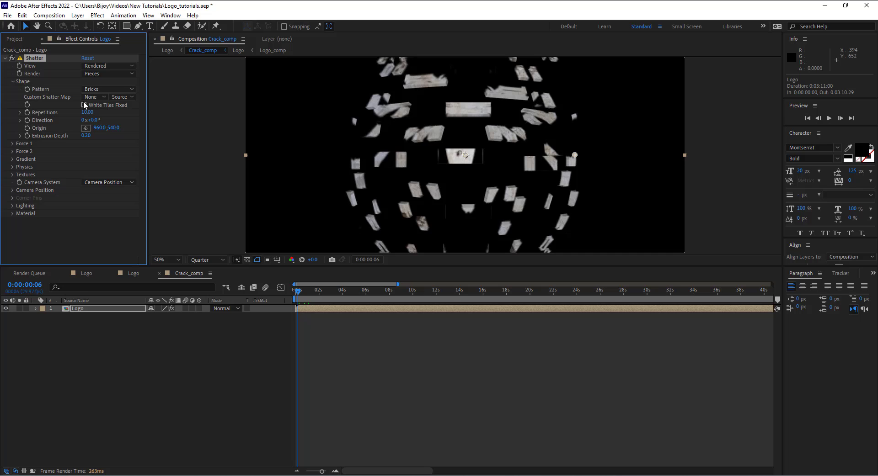
click(112, 90)
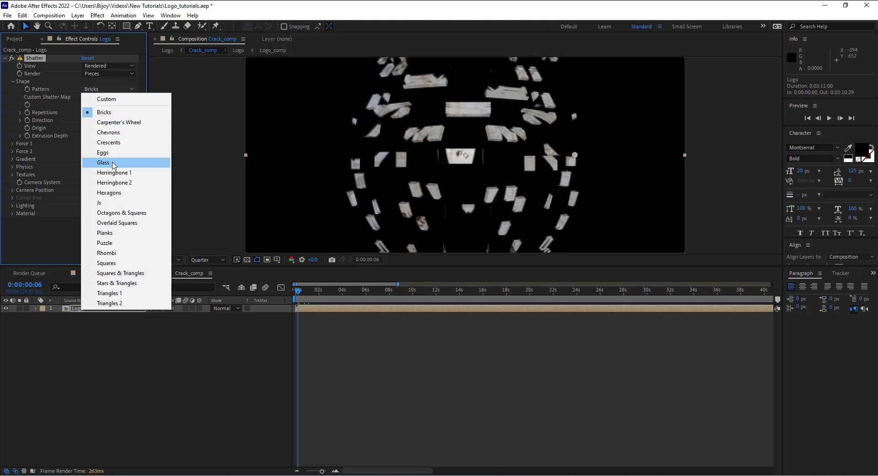
click(112, 164)
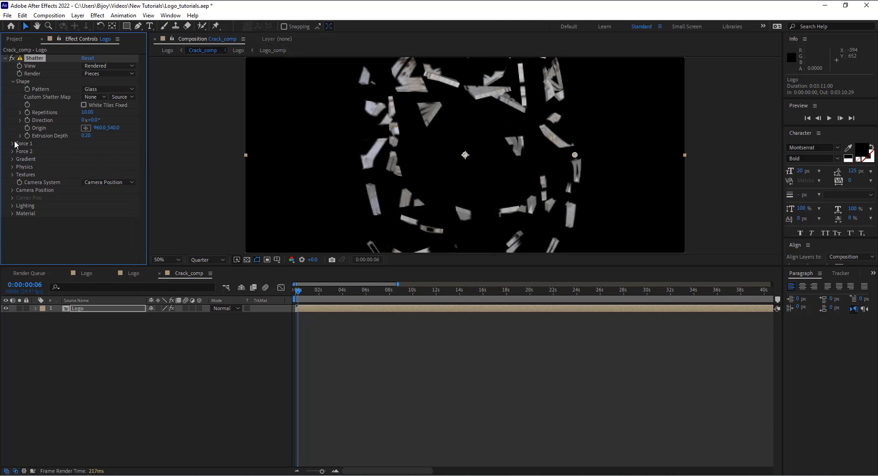
click(86, 136)
text(2)
key(Return)
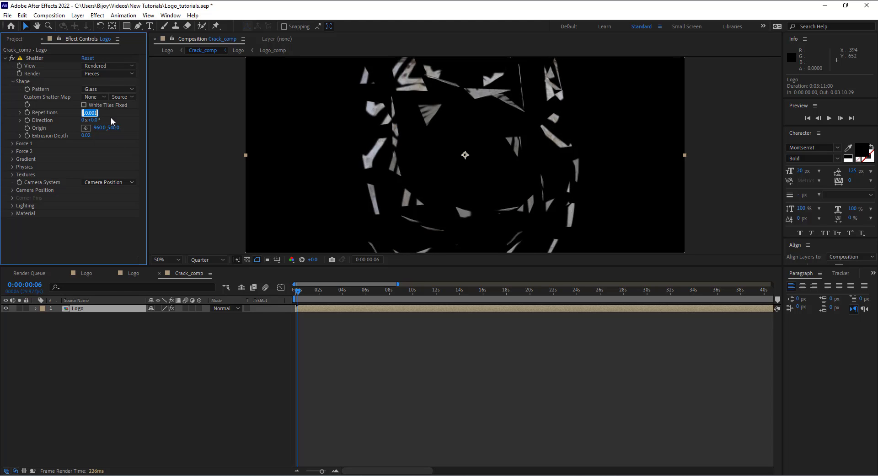
text(200)
key(Return)
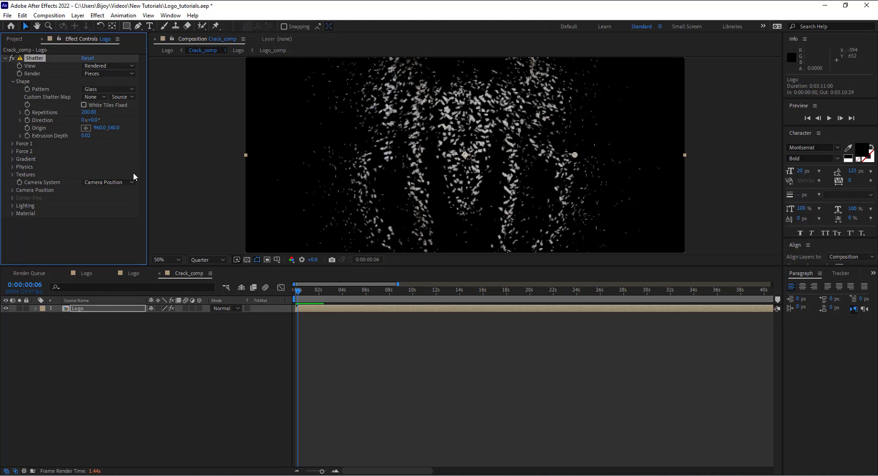
Lower Force 1's depth, radius and strength for a tiny, weak force
click(12, 144)
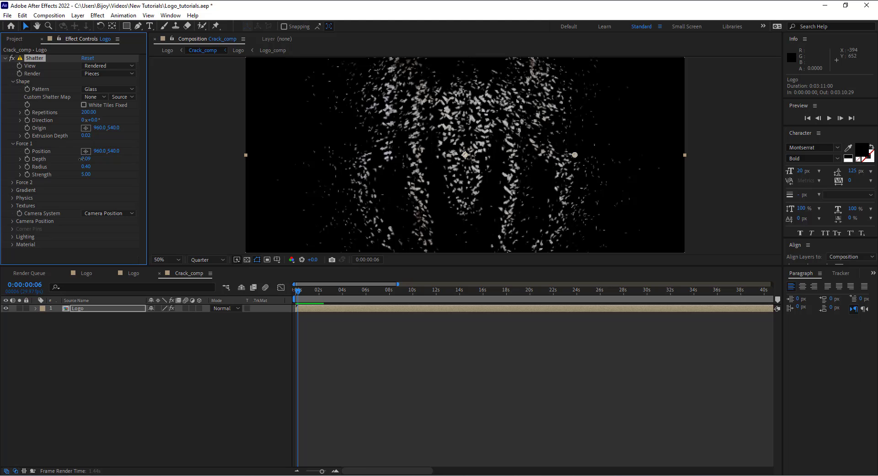
drag(81, 158, 62, 157)
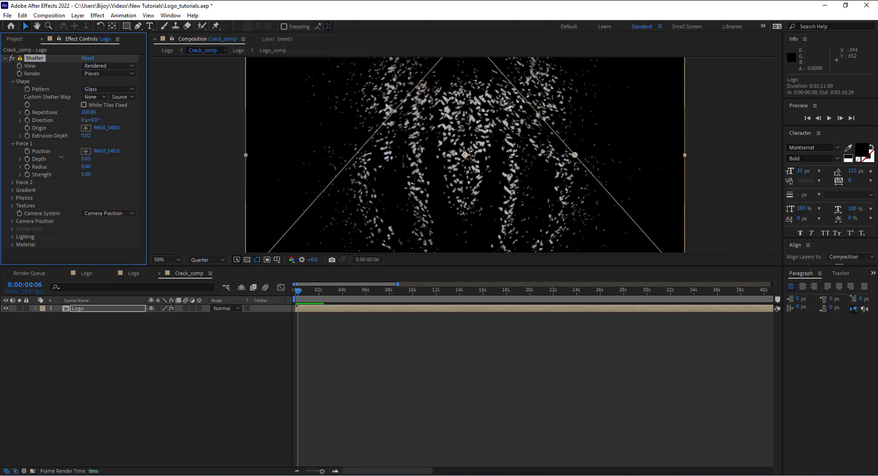
drag(56, 157, 54, 157)
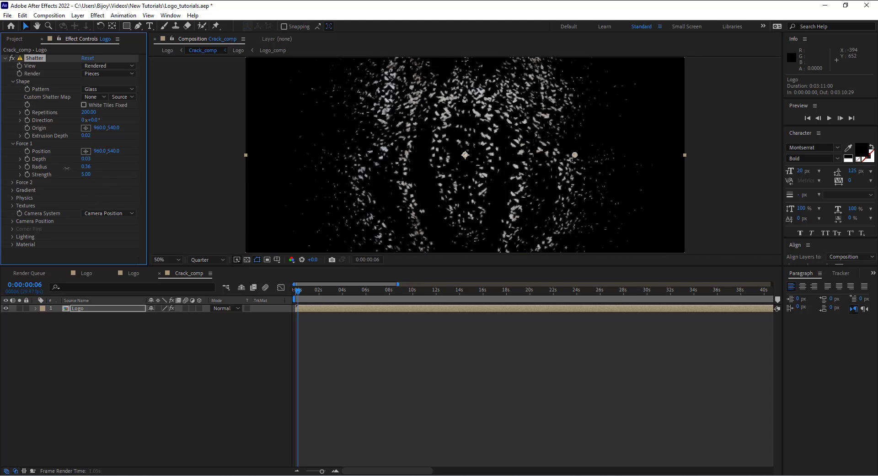
mouse_move(67, 169)
mouse_down()
mouse_move(34, 172)
mouse_move(73, 168)
mouse_up()
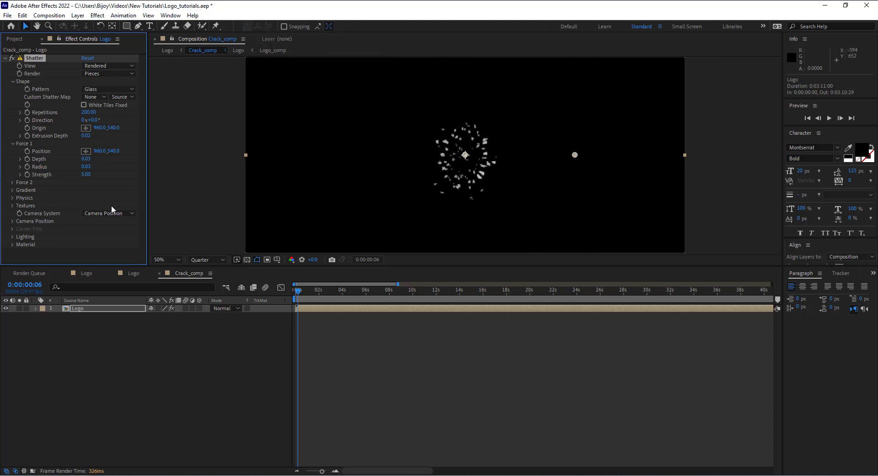
drag(85, 176, 120, 176)
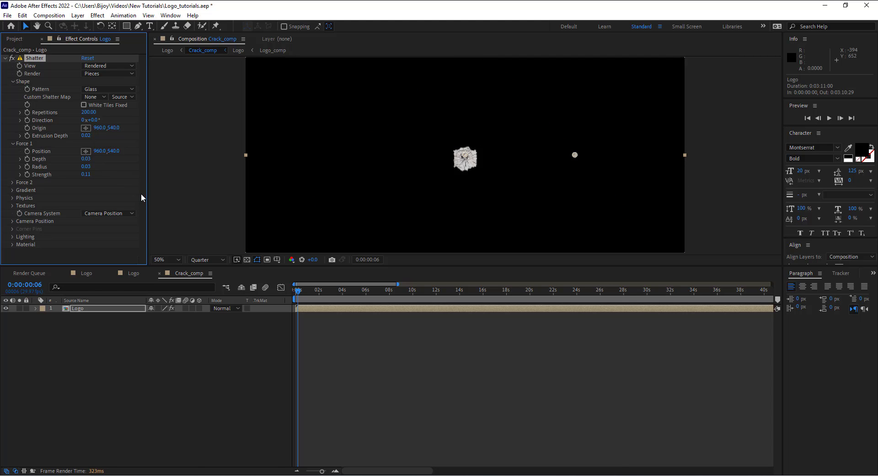
Set the Shatter physics Rotation Speed to 1.00
click(13, 190)
scroll(64, 229, down, 1)
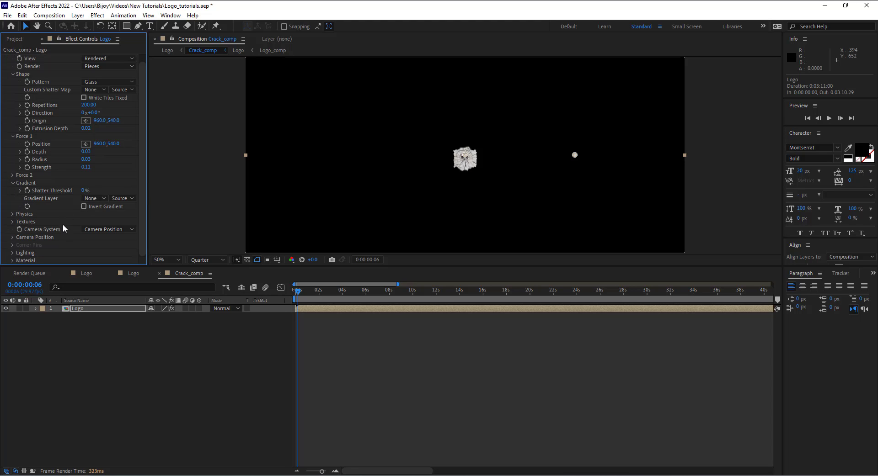
click(12, 214)
scroll(14, 218, down, 2)
click(87, 206)
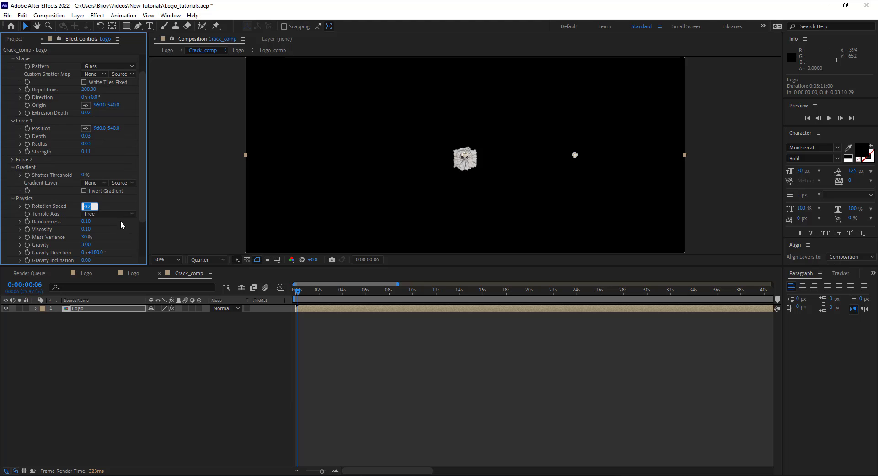
text(1)
key(Return)
text(1)
key(Return)
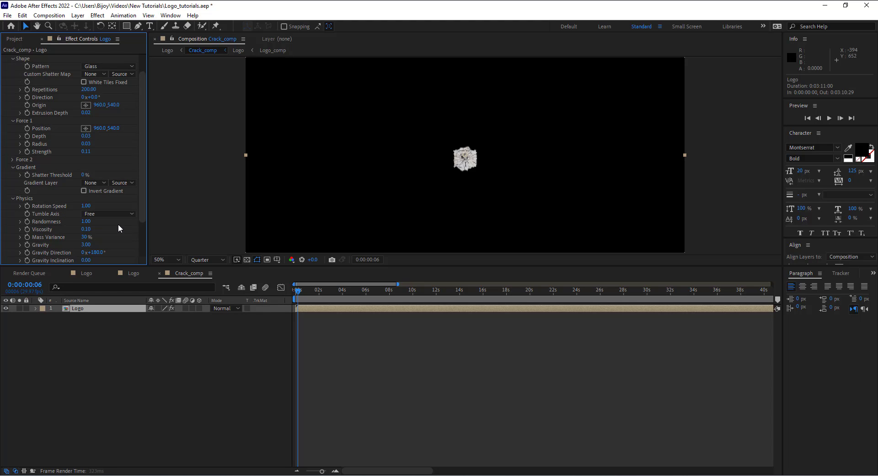
Set Mass Variance to 25% and Gravity to 0.50, then preview the burst
scroll(92, 214, down, 3)
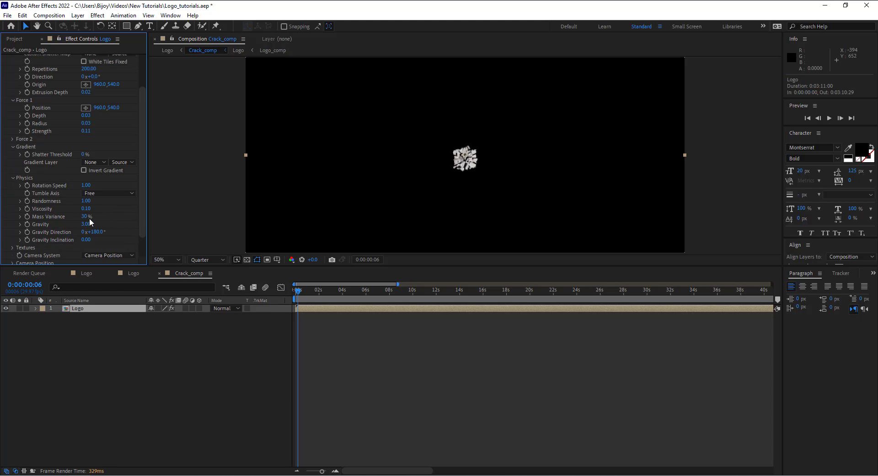
click(87, 216)
key(Return)
click(85, 224)
key(Return)
key(Return)
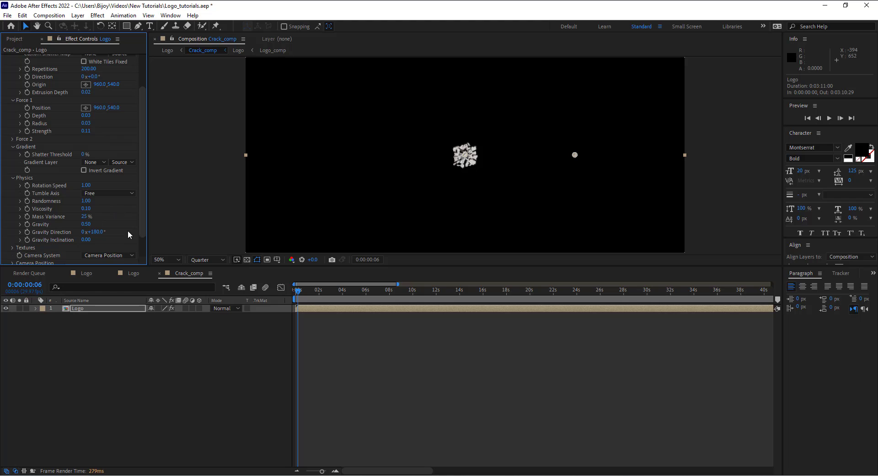
click(828, 119)
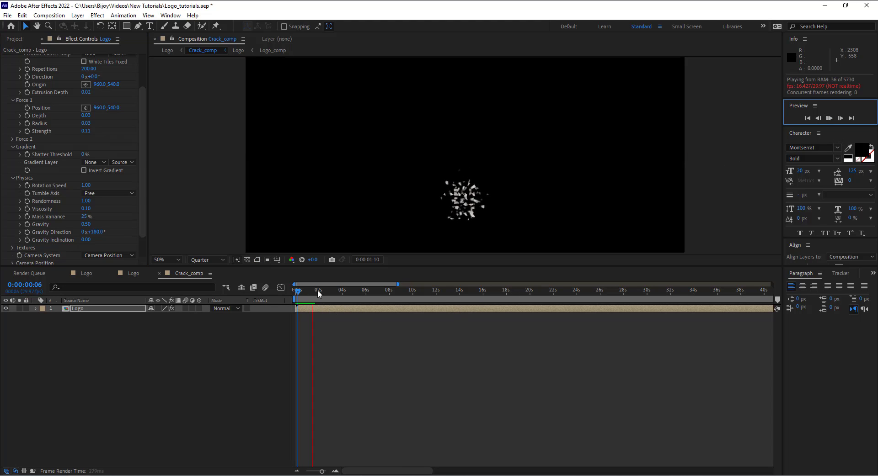
Replay the shatter preview from the start of the timeline
key(space)
click(292, 296)
key(space)
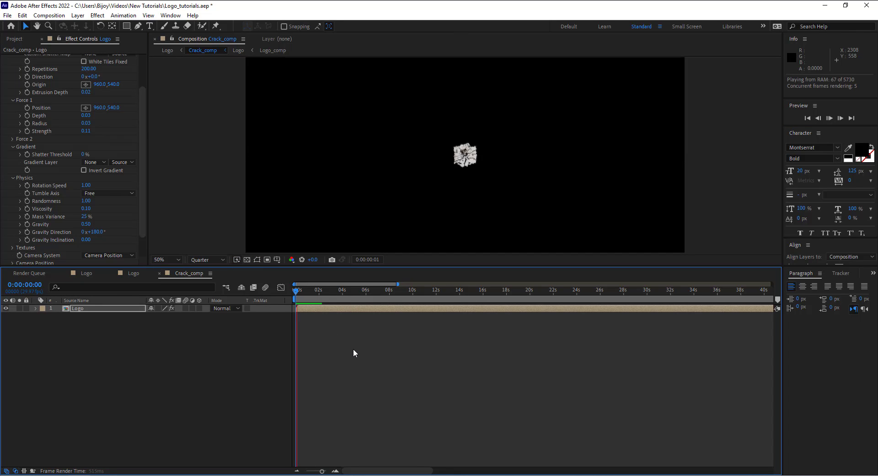
click(295, 292)
Move the Shatter origin to 1032, 536, just right of centre, around frame 27
scroll(51, 154, up, 3)
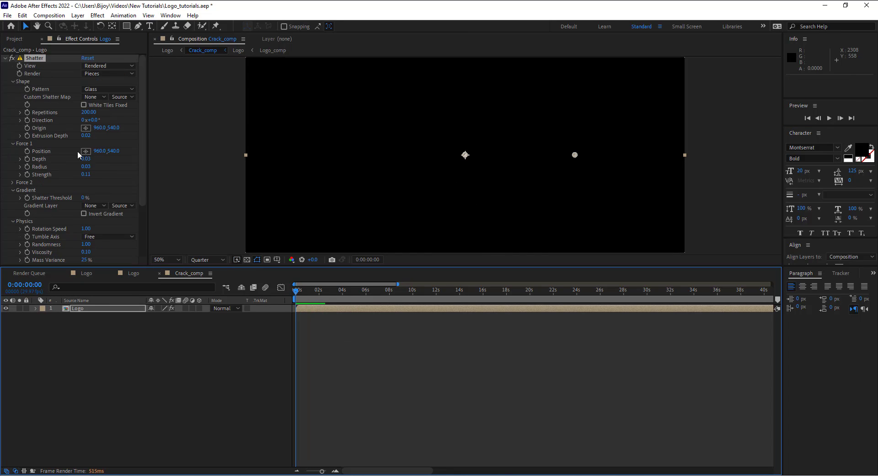
click(84, 151)
click(27, 150)
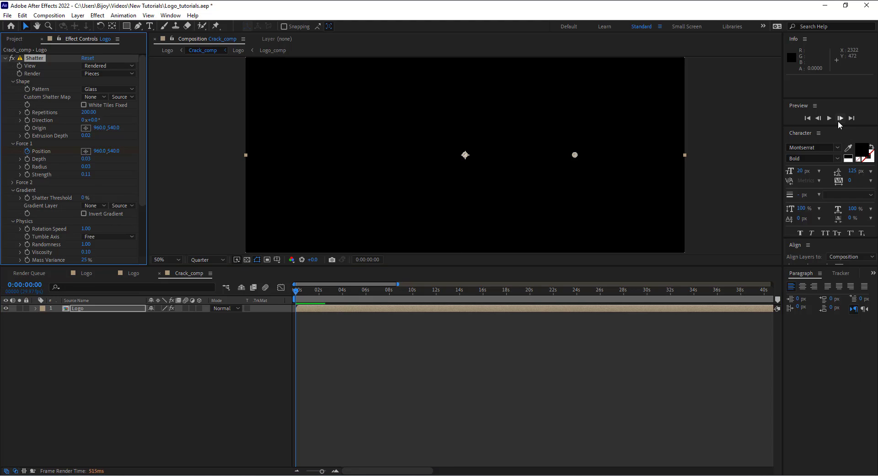
drag(322, 473, 325, 474)
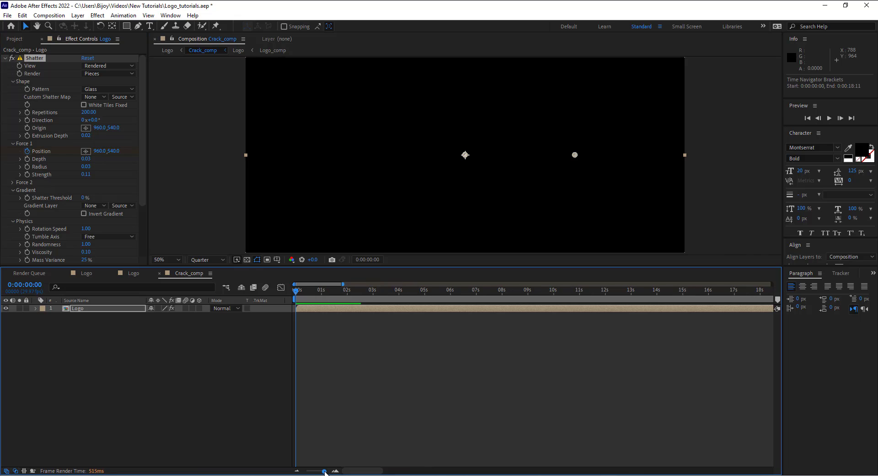
drag(310, 292, 318, 292)
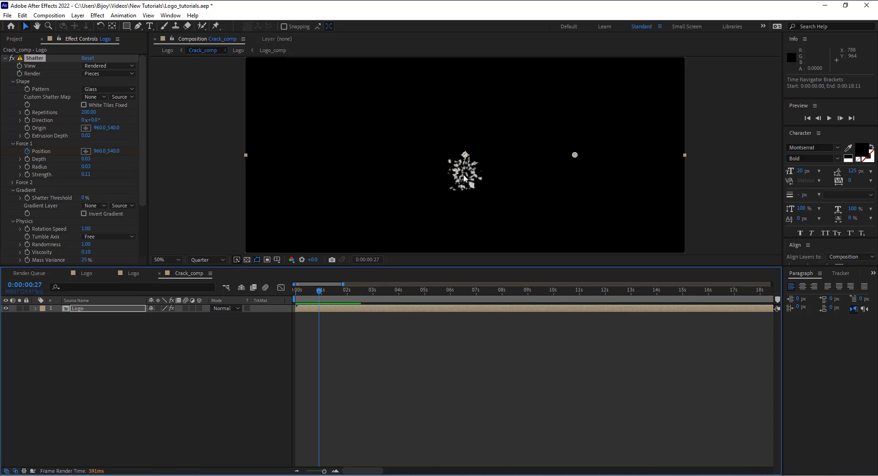
drag(467, 153, 483, 152)
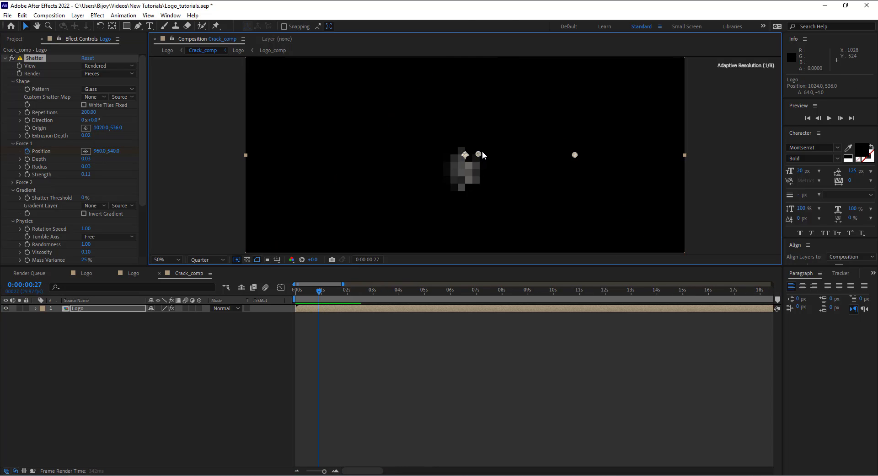
Preview the resulting burst from the first frame
click(320, 298)
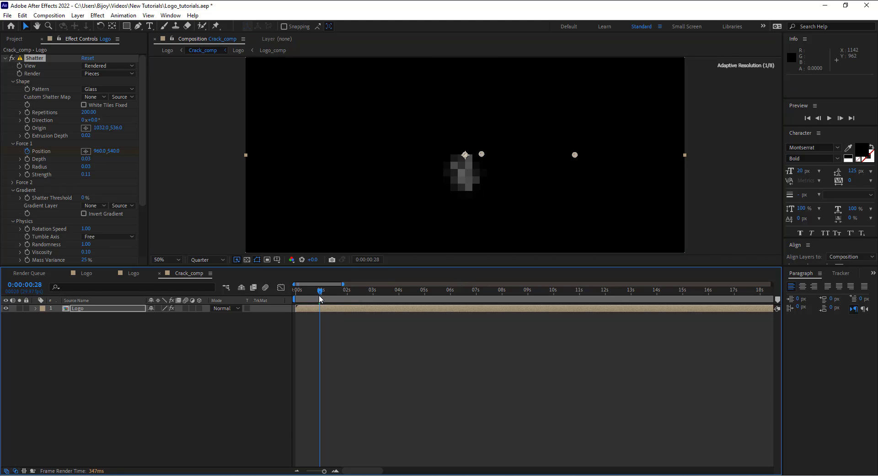
drag(320, 299, 283, 296)
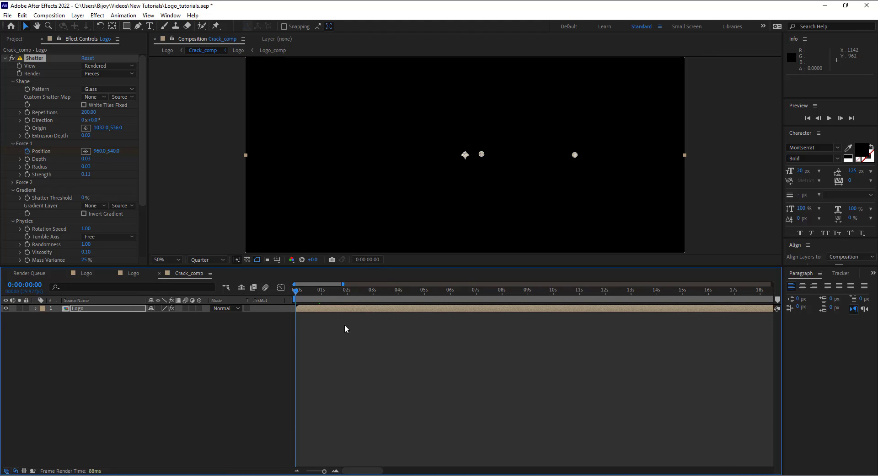
key(space)
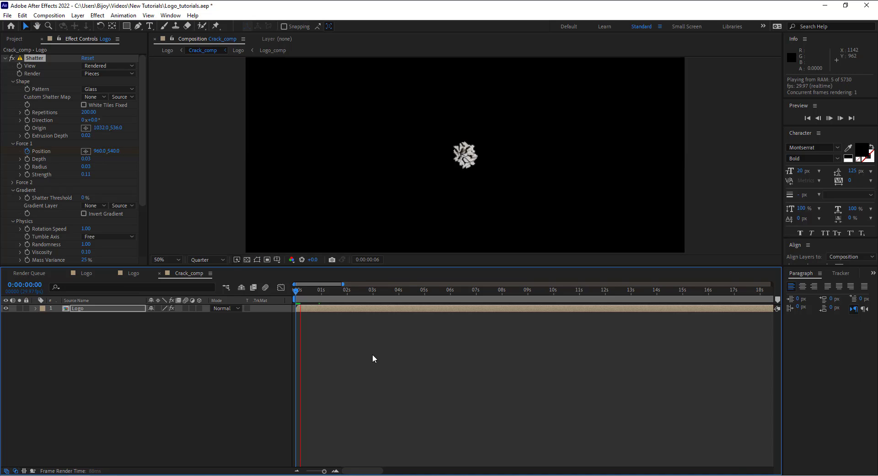
click(306, 296)
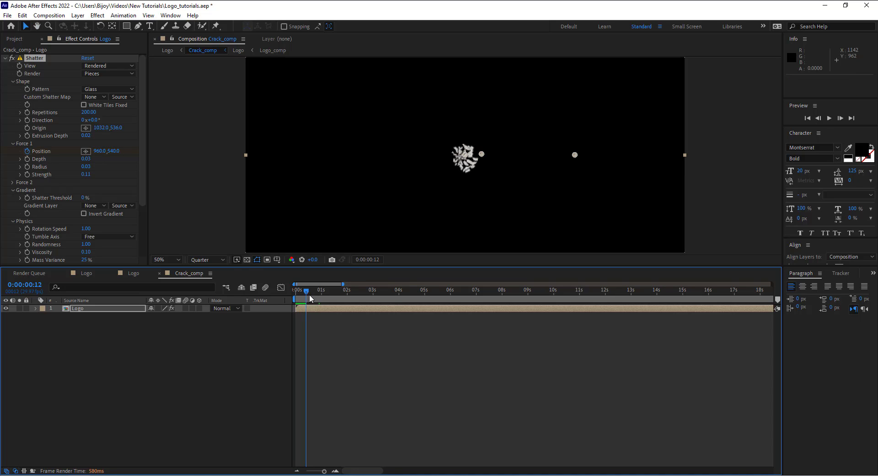
drag(309, 296, 273, 297)
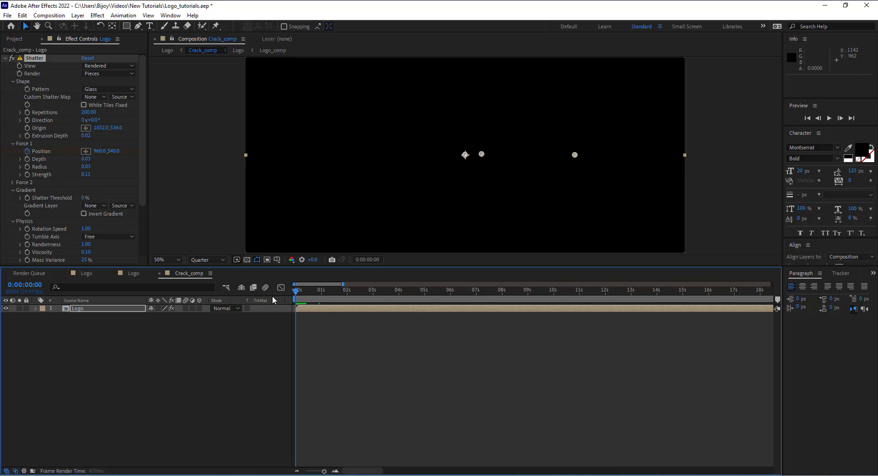
Revert the Shatter origin to 960, 540 and replay the preview
click(89, 151)
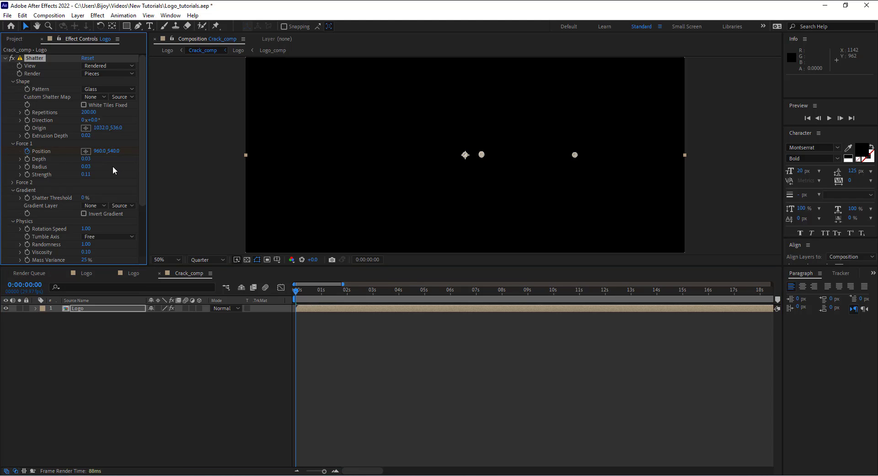
key(ctrl+z)
key(space)
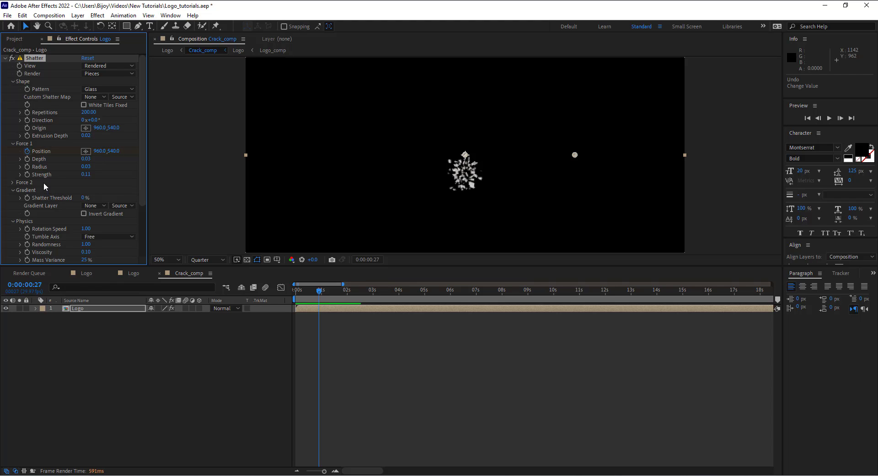
key(space)
key(ctrl+z)
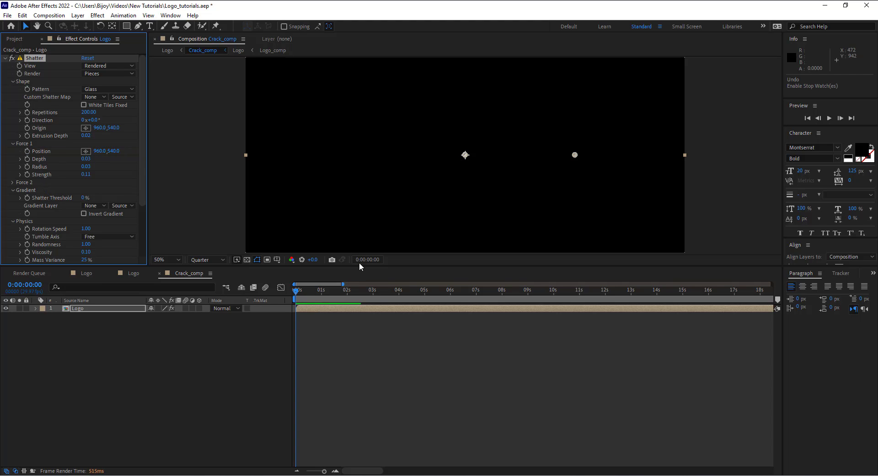
key(space)
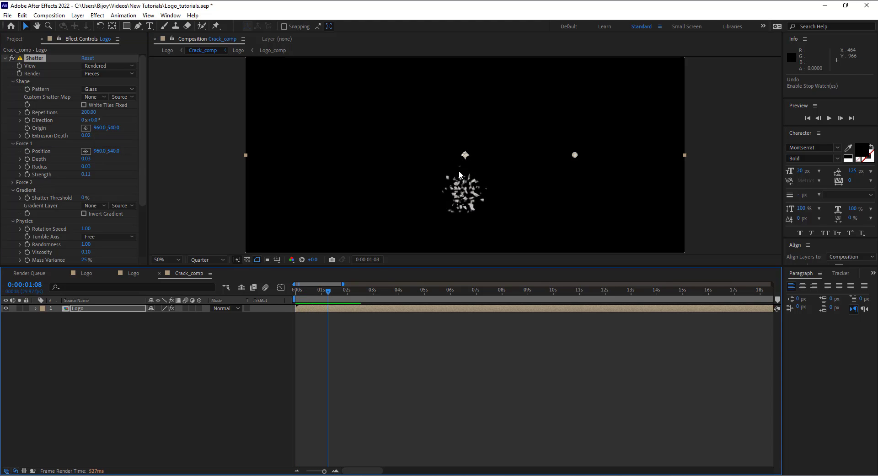
Try other shatter origin and Force 1 positions, undoing each change
drag(465, 155, 486, 168)
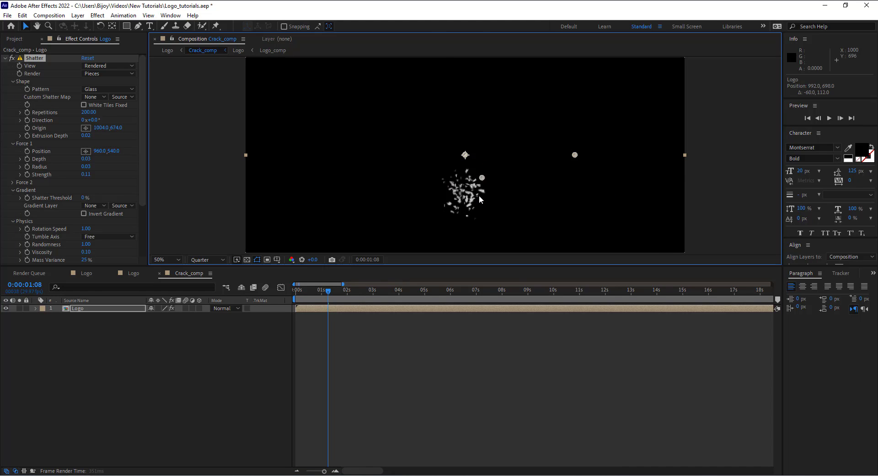
drag(479, 198, 480, 196)
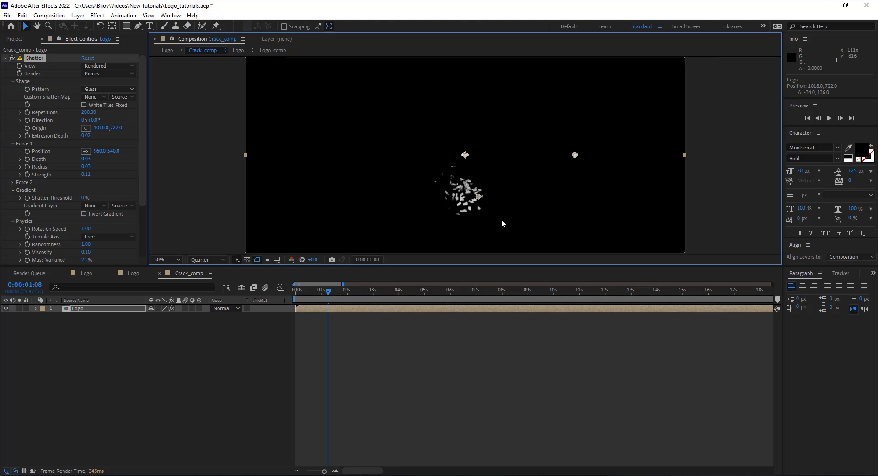
key(ctrl+z)
key(ctrl+z)
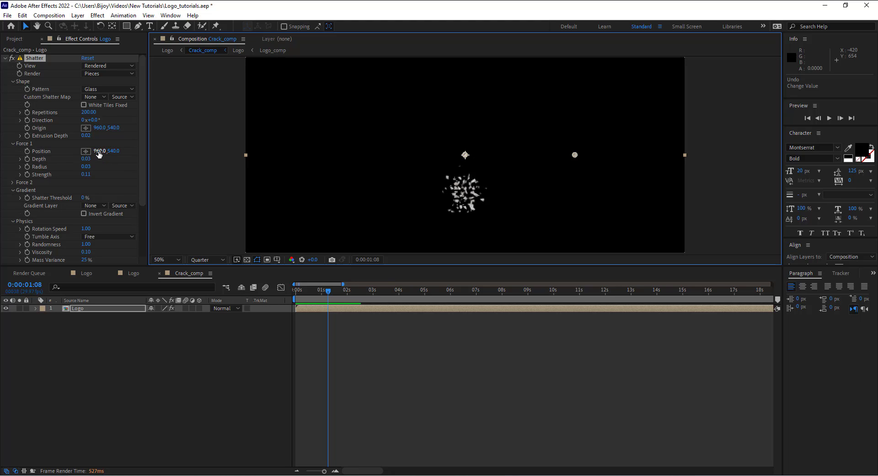
drag(99, 154, 188, 156)
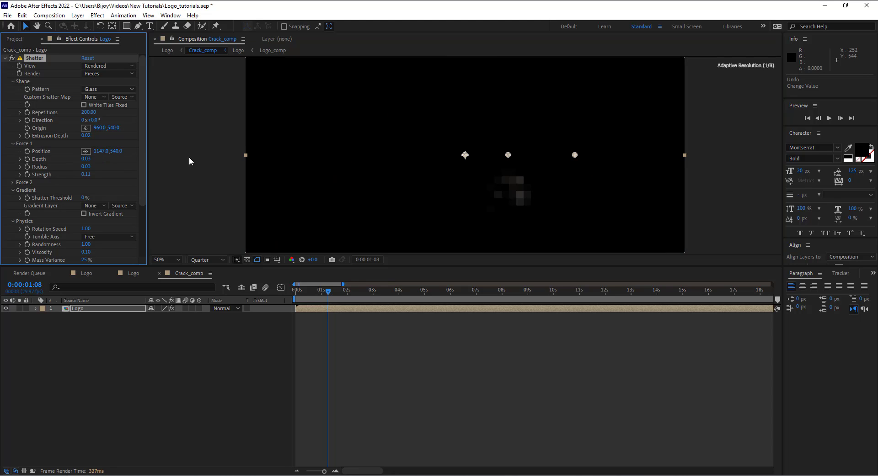
key(ctrl+z)
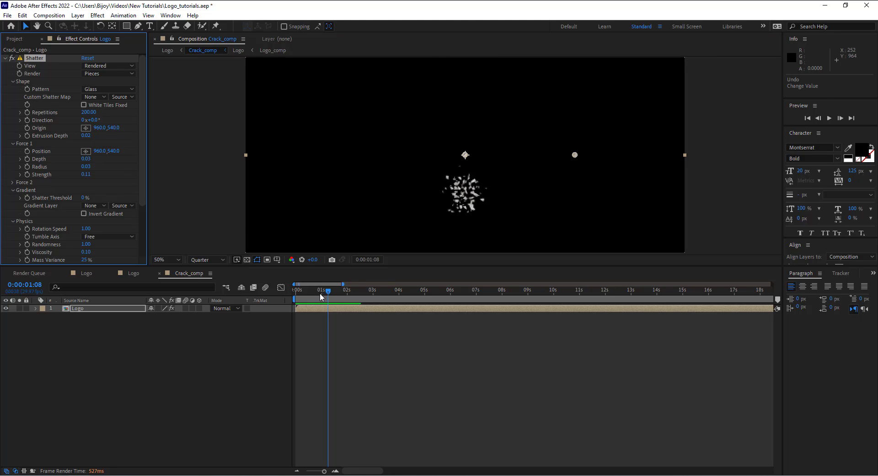
Keyframe Force 1 Position from 960, 540 at frame 0 to 1071, 560 near one second, then preview
drag(321, 297, 280, 300)
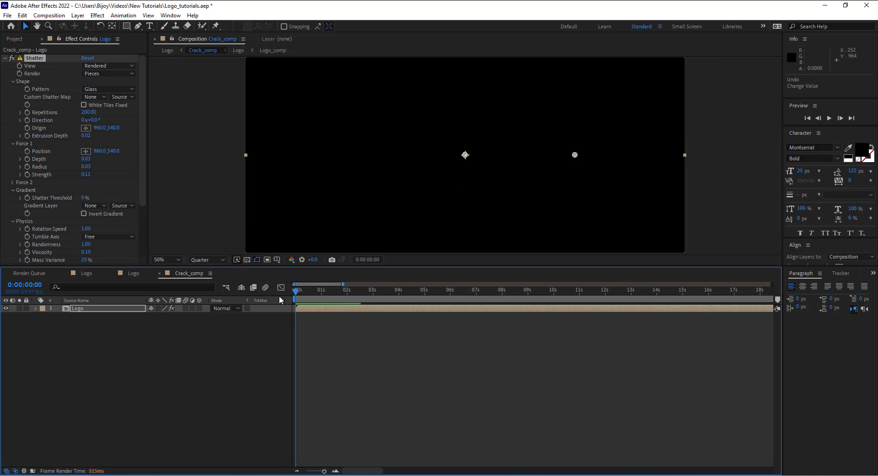
click(28, 151)
drag(297, 293, 320, 294)
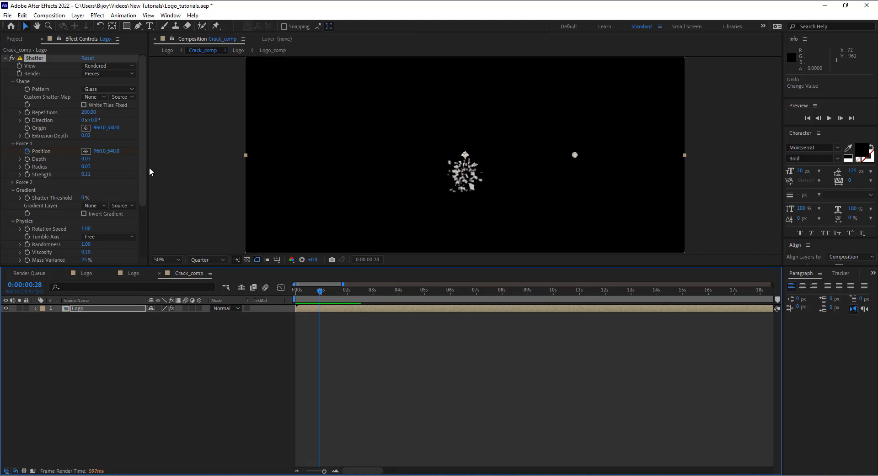
mouse_move(96, 152)
mouse_down()
mouse_move(170, 154)
mouse_move(220, 188)
mouse_up()
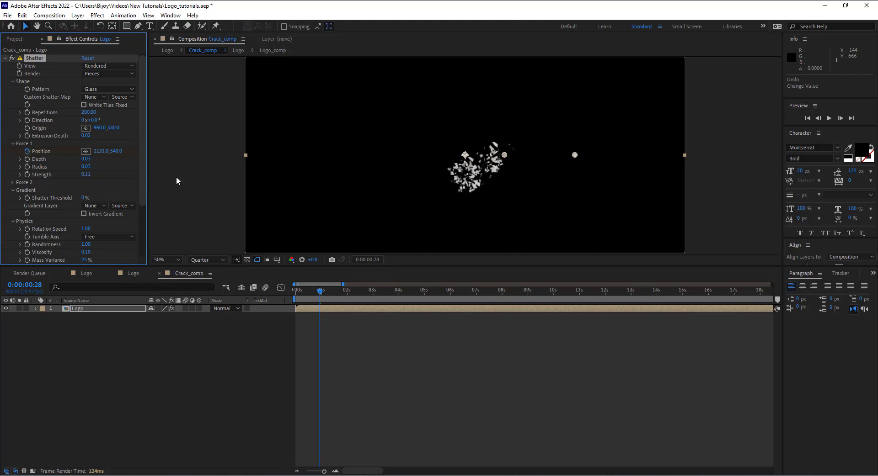
drag(114, 151, 52, 167)
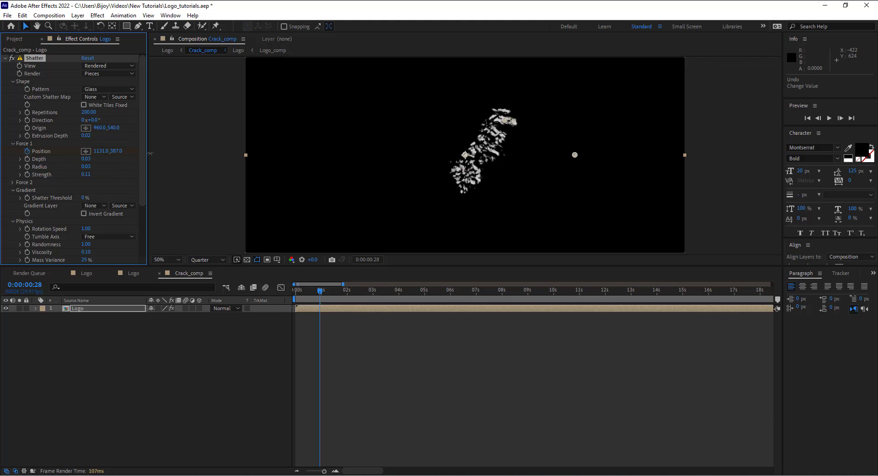
drag(150, 154, 70, 154)
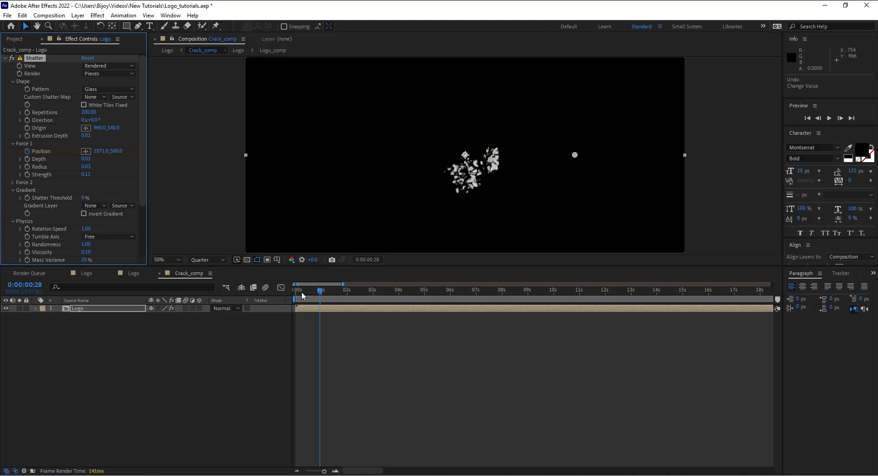
key(space)
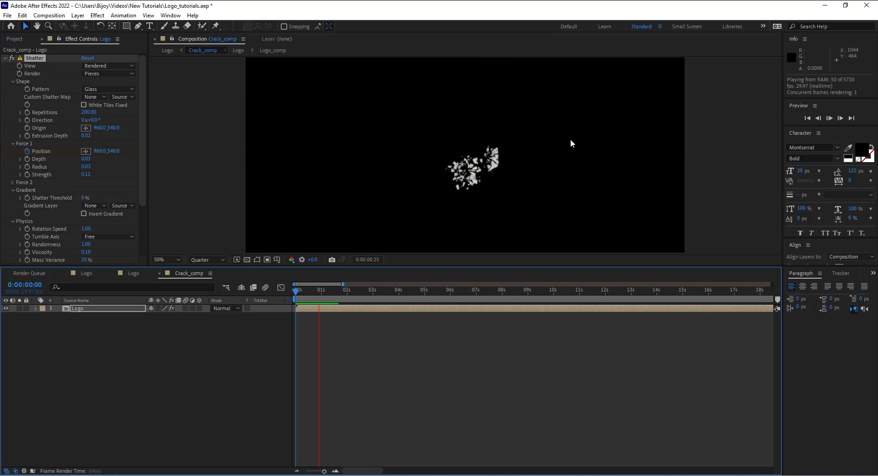
Show the keyframed properties, add a raised Force 1 Position keyframe at 3 seconds, and preview
key(space)
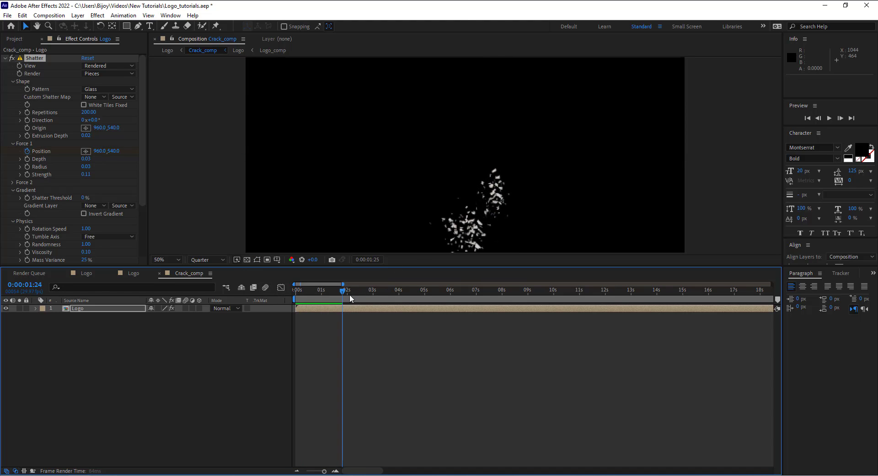
key(u)
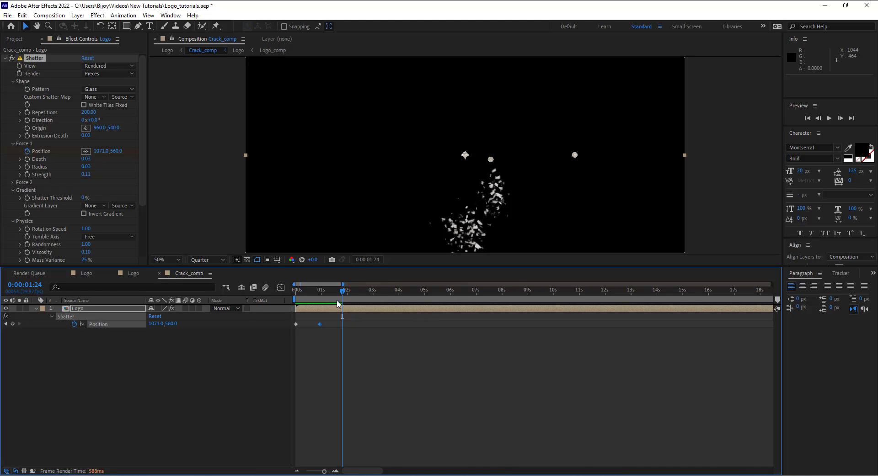
click(349, 299)
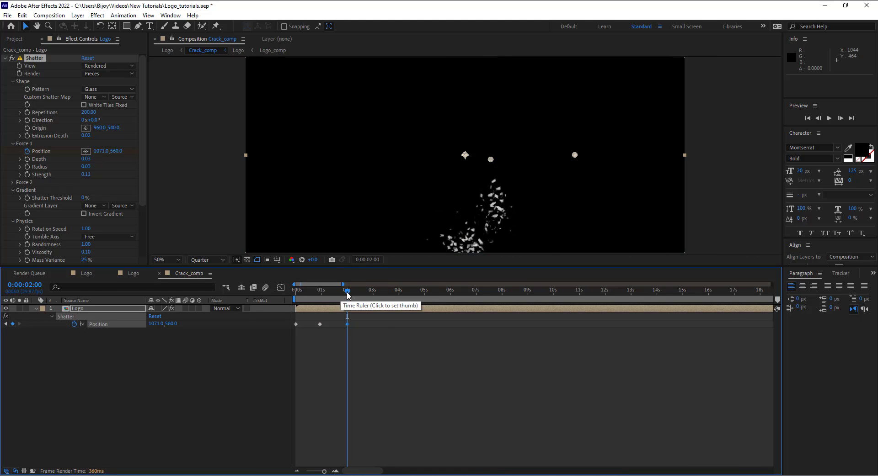
drag(347, 291, 372, 291)
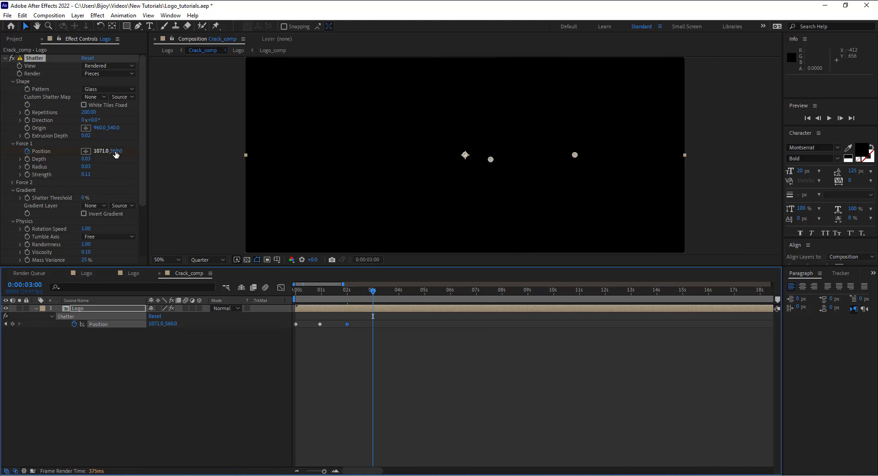
drag(115, 151, 47, 159)
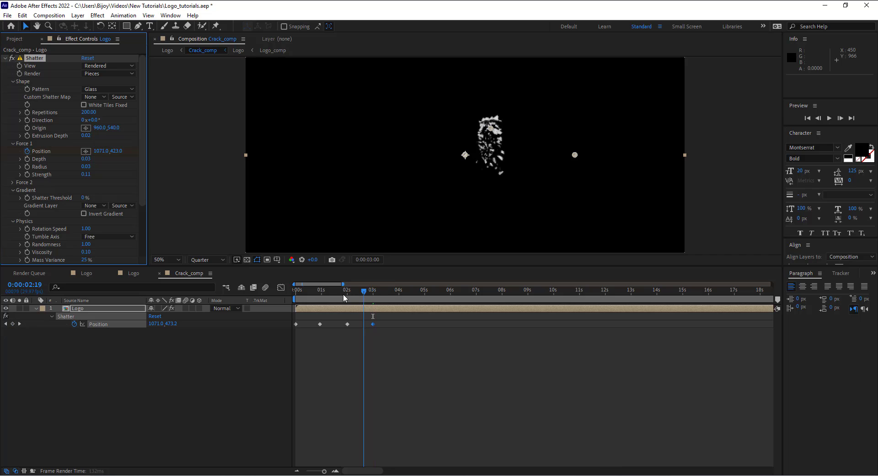
key(space)
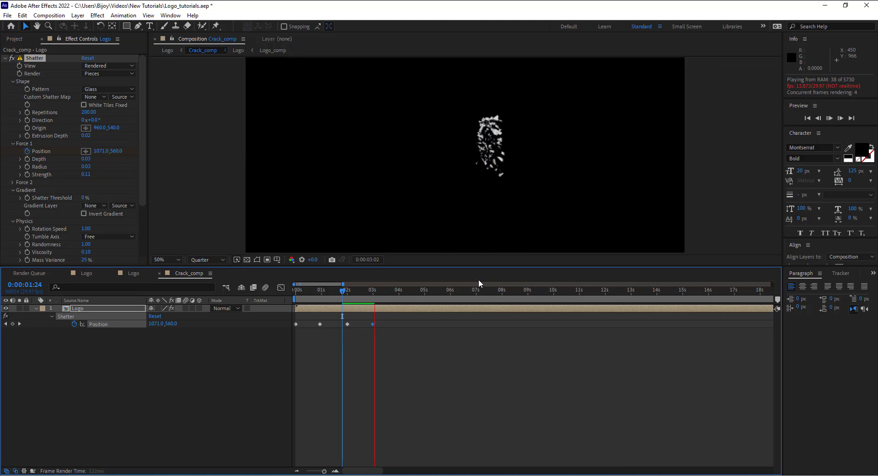
Add a Force 1 Position keyframe of 1387, 423 at 5 seconds and preview from the start
click(400, 294)
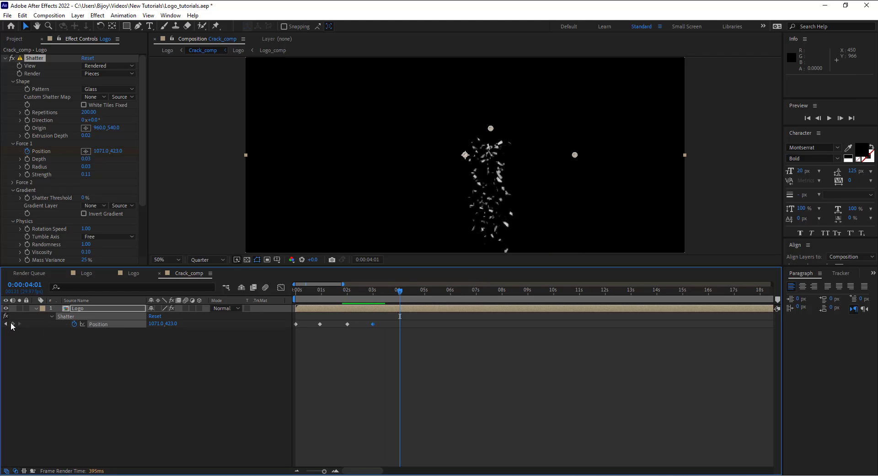
drag(400, 295, 424, 295)
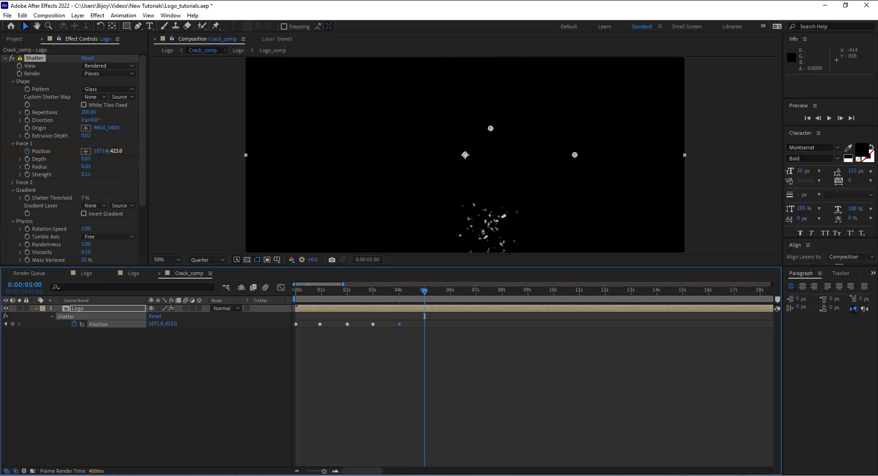
drag(107, 151, 7, 162)
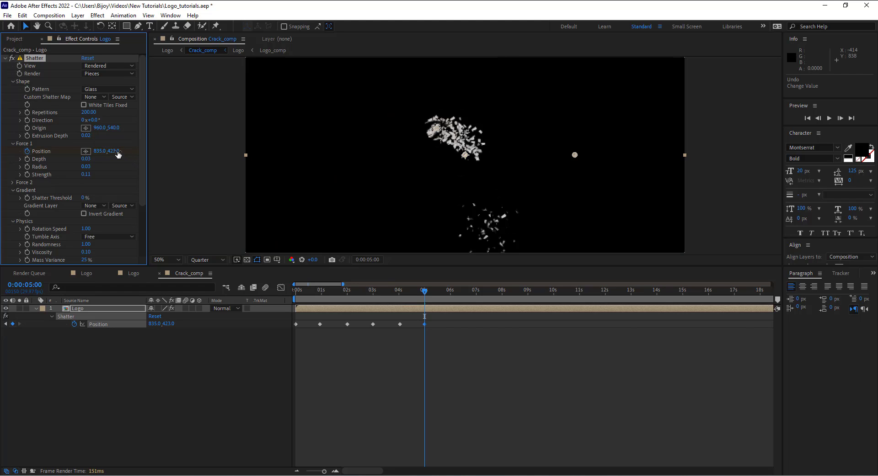
key(ctrl+z)
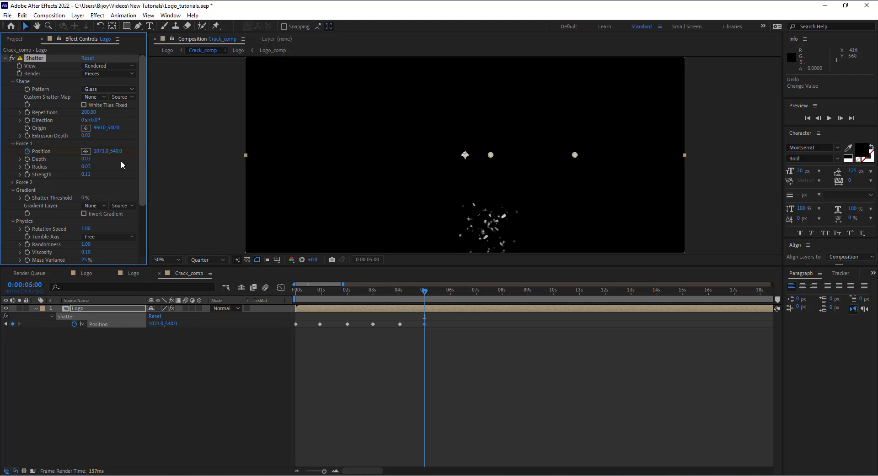
mouse_move(156, 155)
mouse_down()
mouse_move(109, 158)
mouse_move(145, 155)
mouse_up()
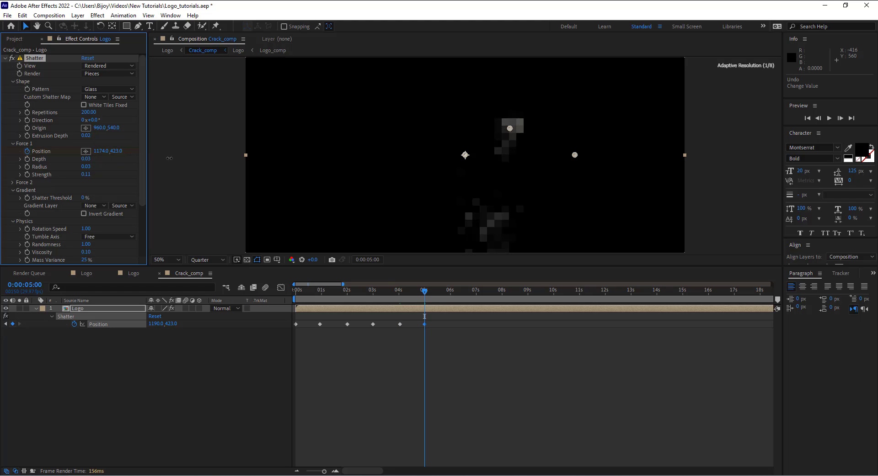
drag(221, 161, 260, 161)
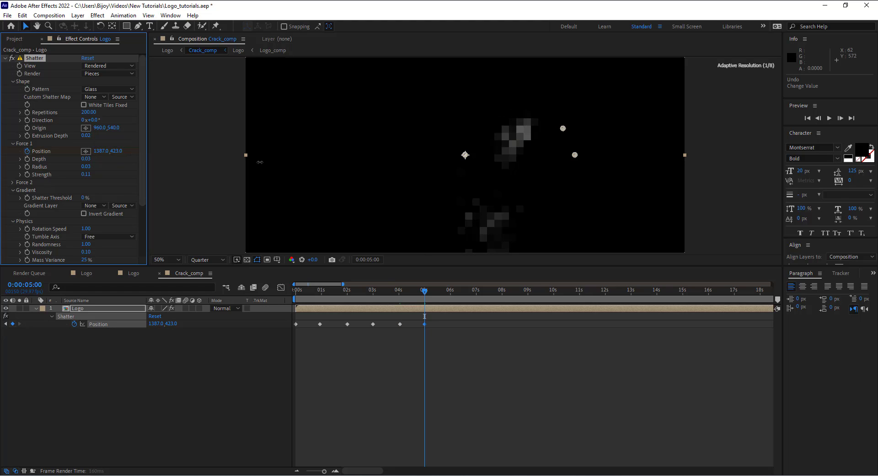
drag(422, 291, 292, 292)
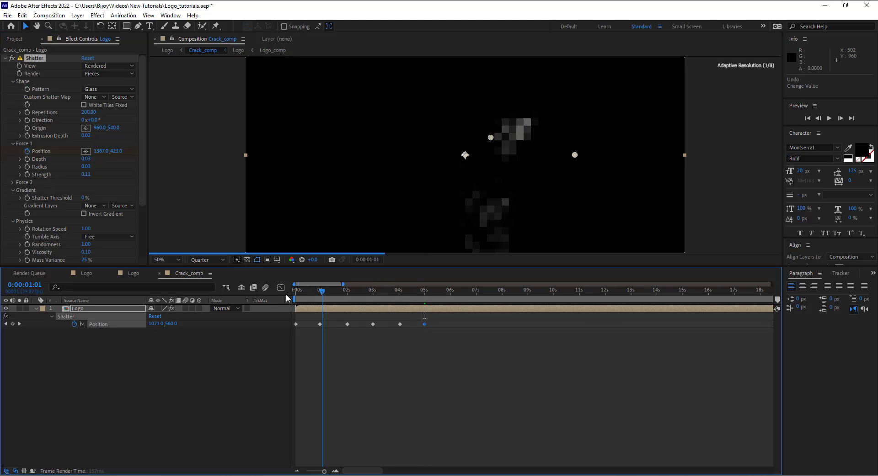
key(space)
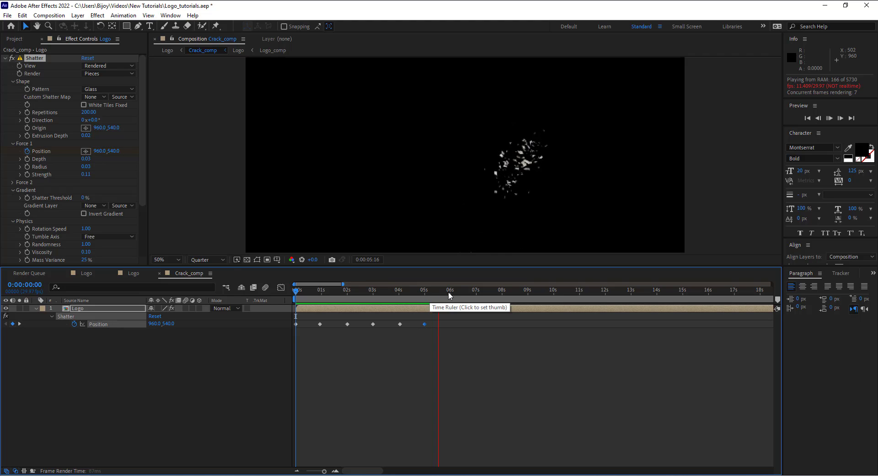
Add a Force 1 Position keyframe at 9:06
drag(450, 290, 523, 290)
key(space)
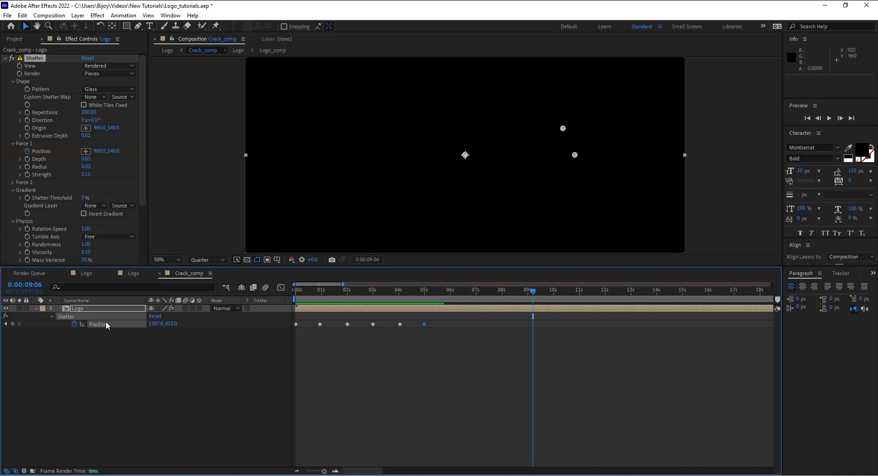
click(12, 323)
At 9:29, move the Force 1 position down to 1146, 1037
drag(537, 295, 556, 296)
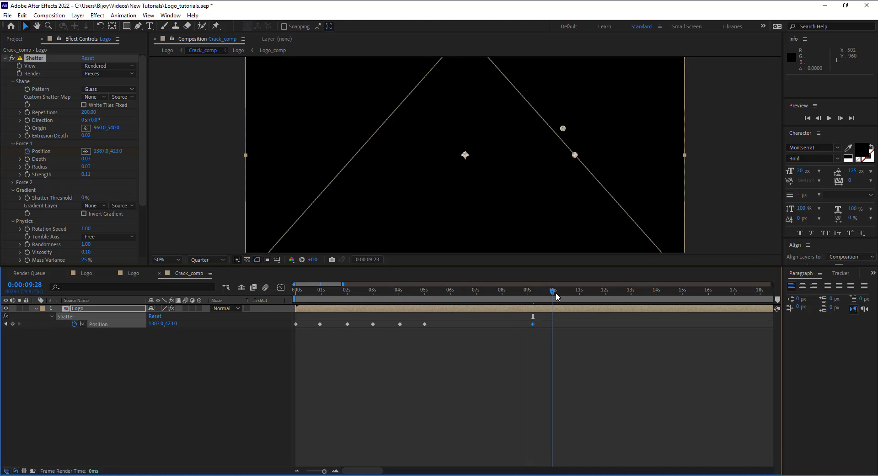
drag(101, 151, 3, 160)
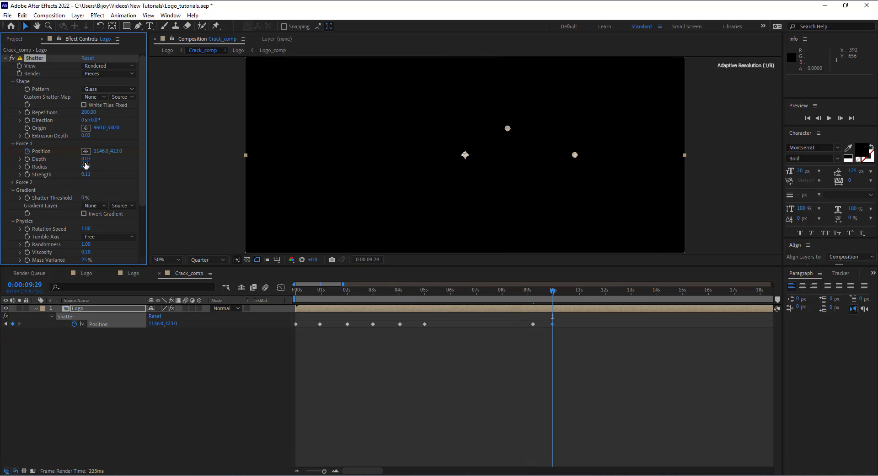
drag(99, 151, 69, 156)
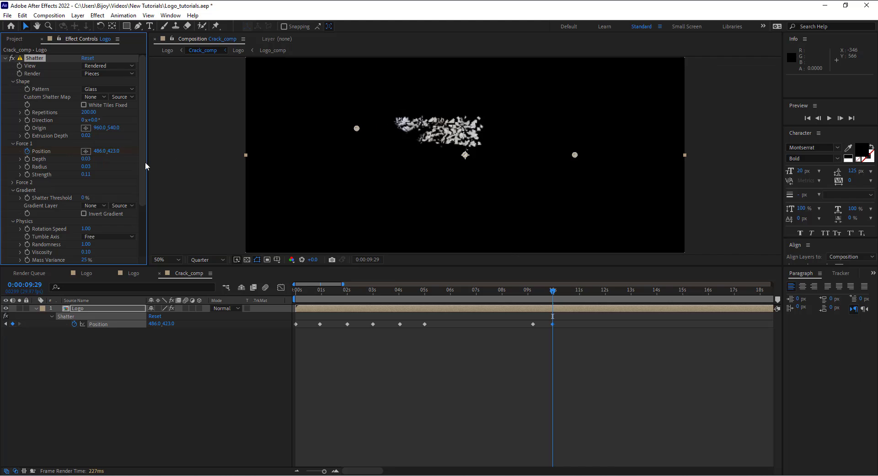
key(ctrl+z)
key(ctrl+z)
key(ctrl+z)
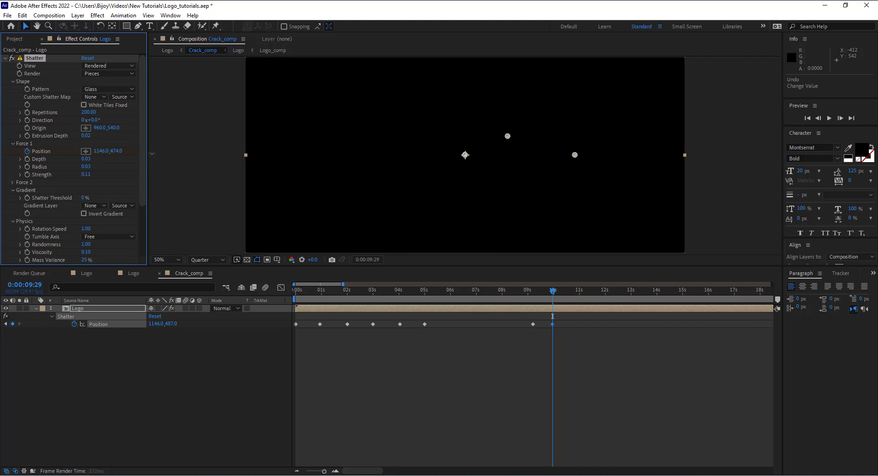
drag(222, 155, 342, 154)
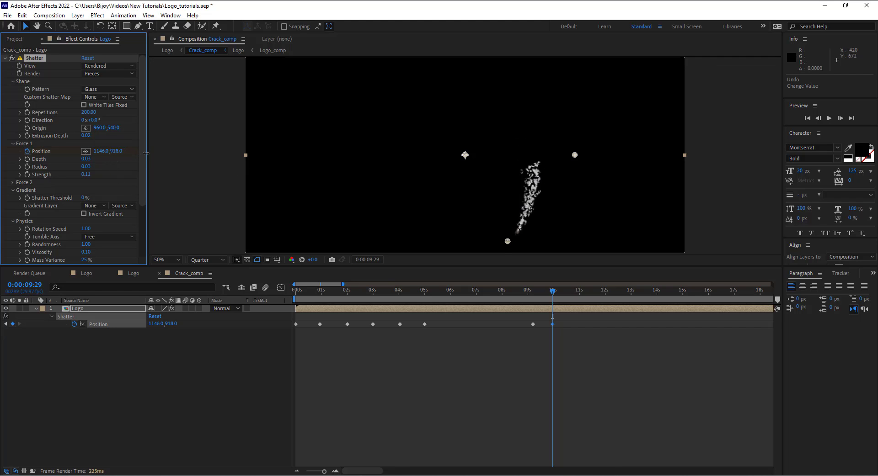
drag(146, 153, 170, 154)
Preview the new force motion from 9:00, then return to the timeline start
drag(553, 290, 529, 296)
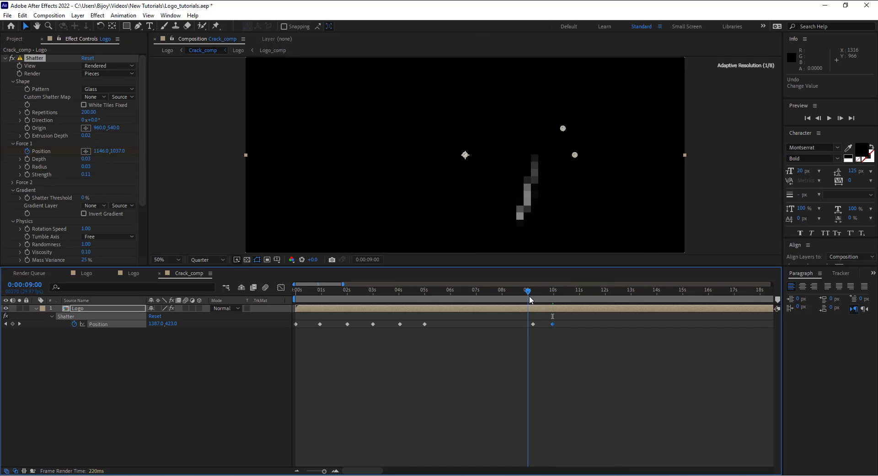
key(space)
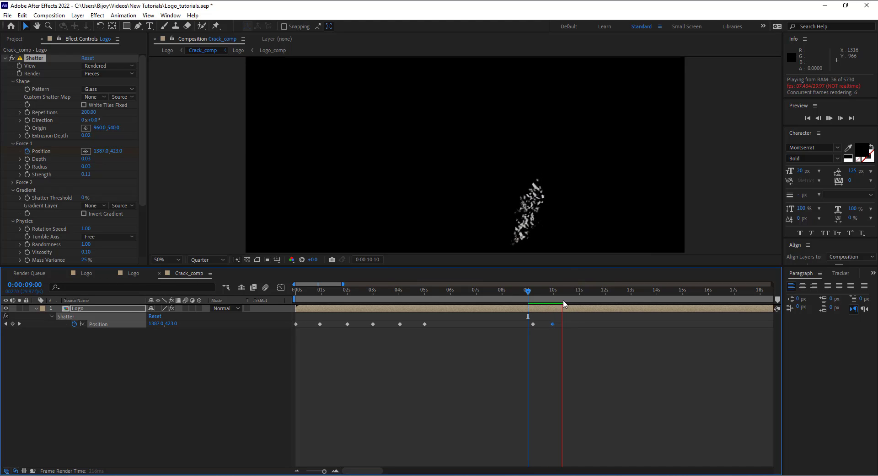
key(space)
key(Home)
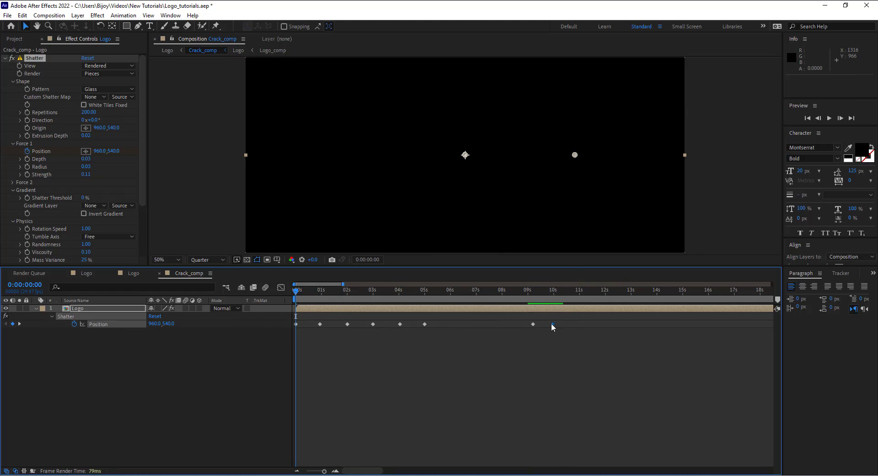
Apply Easy Ease to all Force 1 Position keyframes
drag(566, 316, 257, 341)
right_click(320, 324)
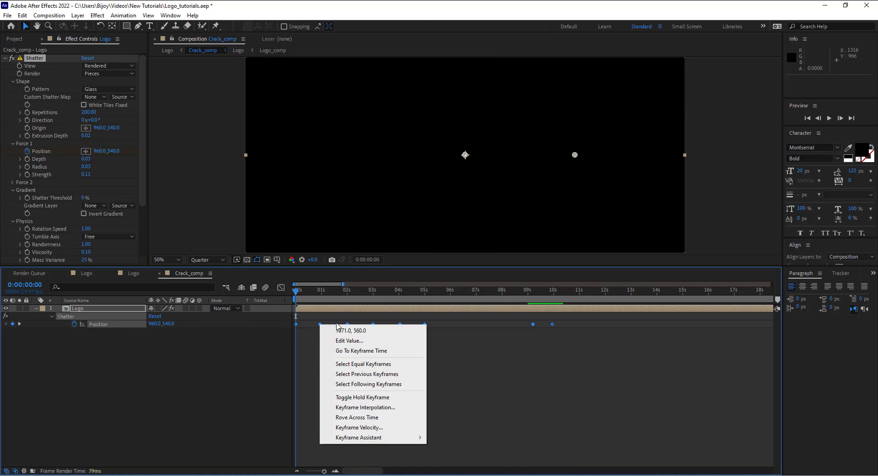
mouse_move(380, 437)
click(451, 376)
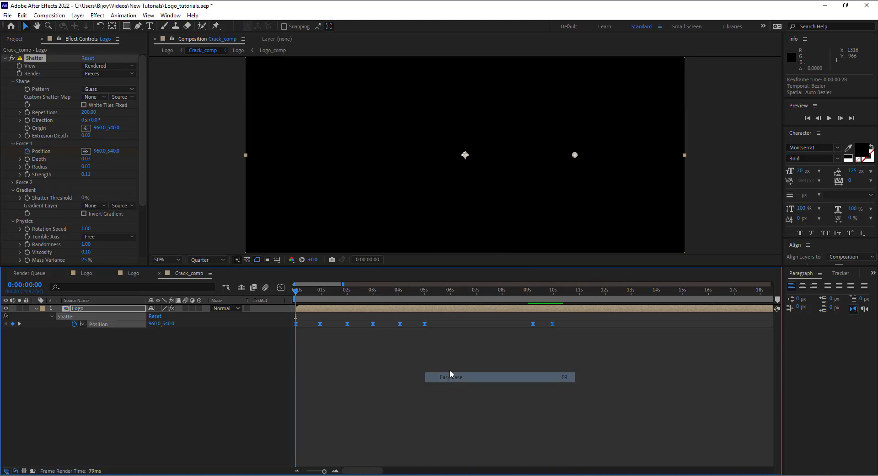
In the speed graph, sharpen the three speed humps into steep spikes, then preview the animation
click(283, 288)
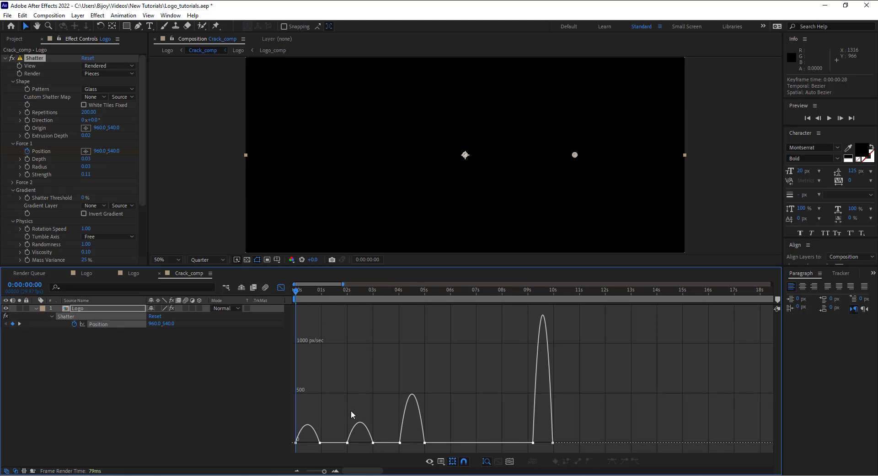
mouse_move(350, 421)
mouse_down()
mouse_move(305, 451)
mouse_move(315, 443)
mouse_up()
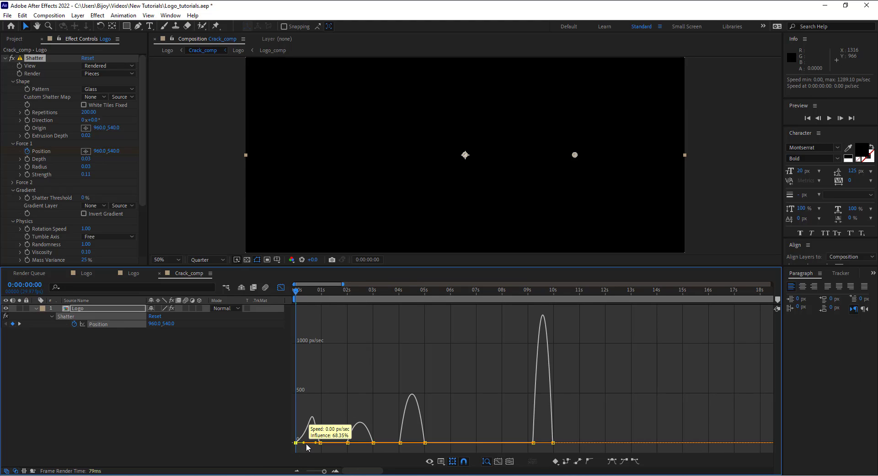
mouse_move(385, 433)
mouse_down()
mouse_move(353, 446)
mouse_move(366, 443)
mouse_up()
mouse_move(446, 436)
mouse_down()
mouse_move(409, 448)
mouse_move(420, 443)
mouse_up()
mouse_move(566, 433)
mouse_down()
mouse_move(530, 444)
mouse_move(548, 442)
mouse_up()
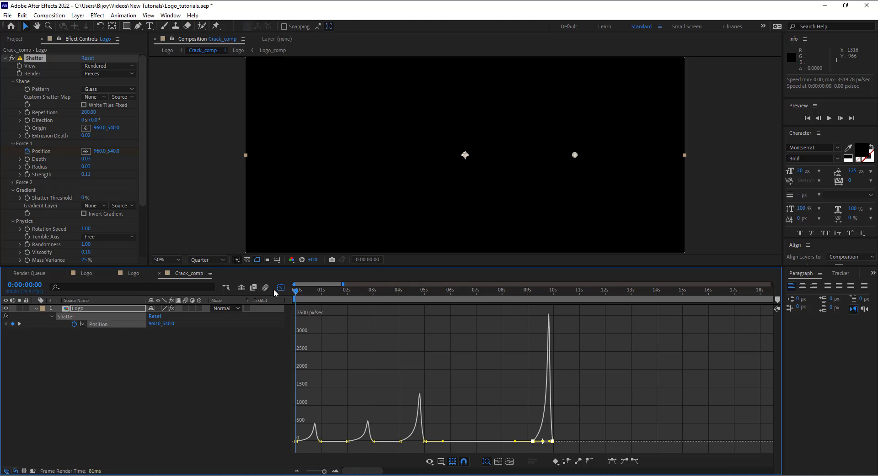
click(277, 290)
key(space)
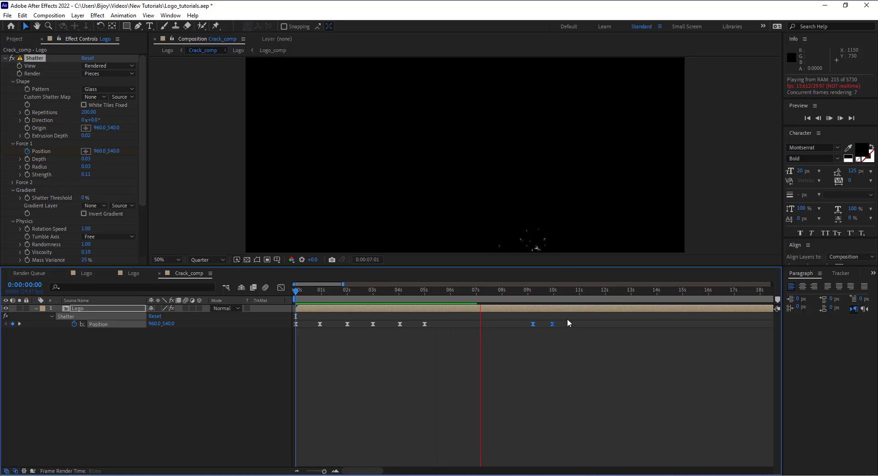
Move the last two Position keyframes earlier to about 6:22 and 7:14, and preview from 5:26
key(space)
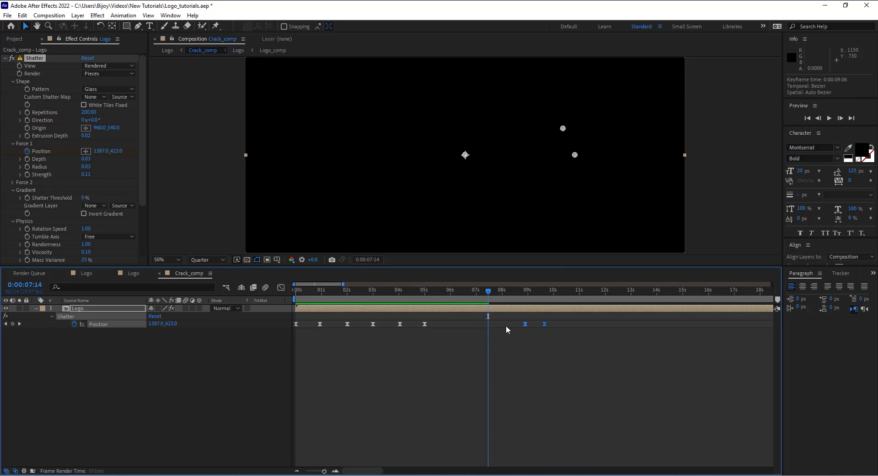
drag(478, 327, 467, 329)
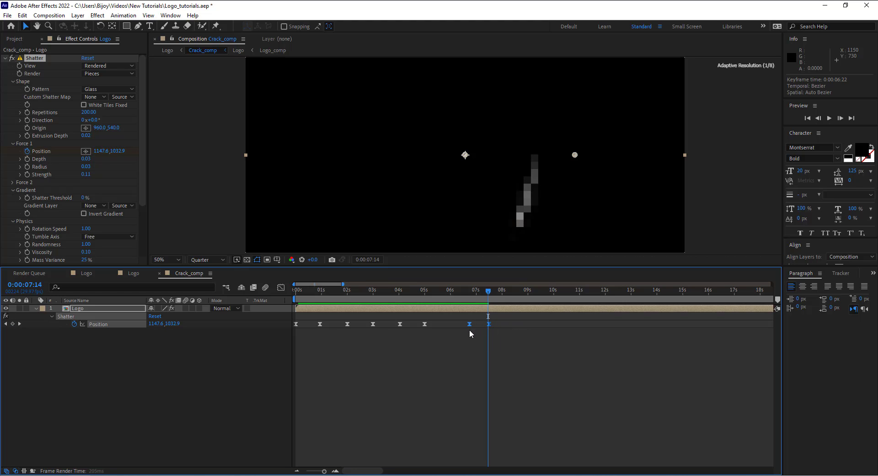
click(468, 298)
key(space)
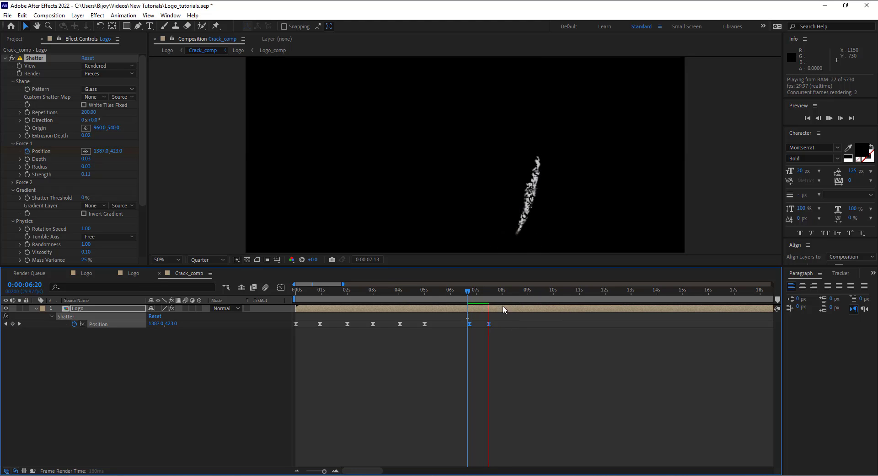
click(447, 295)
key(space)
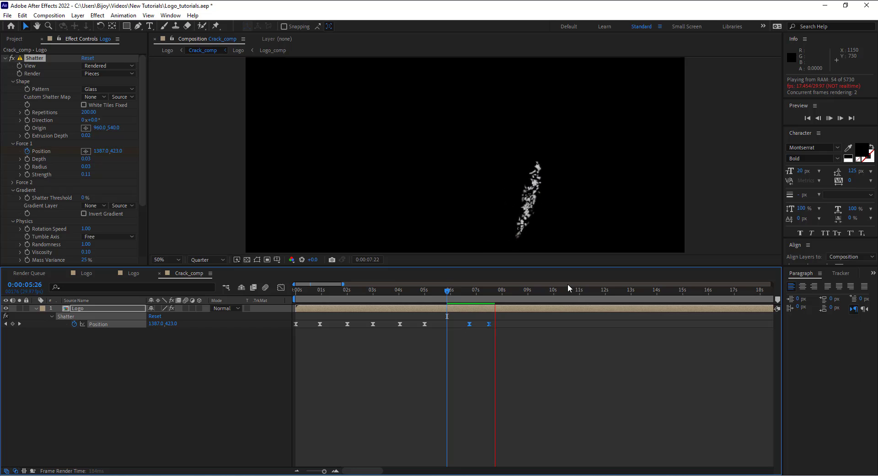
key(space)
key(Home)
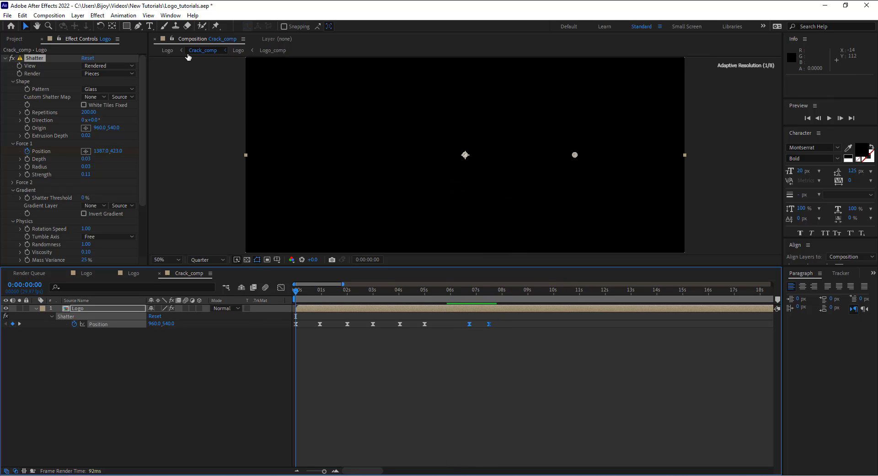
In the Logo comp, delay Crack_comp to start just after 2 seconds and preview
click(168, 52)
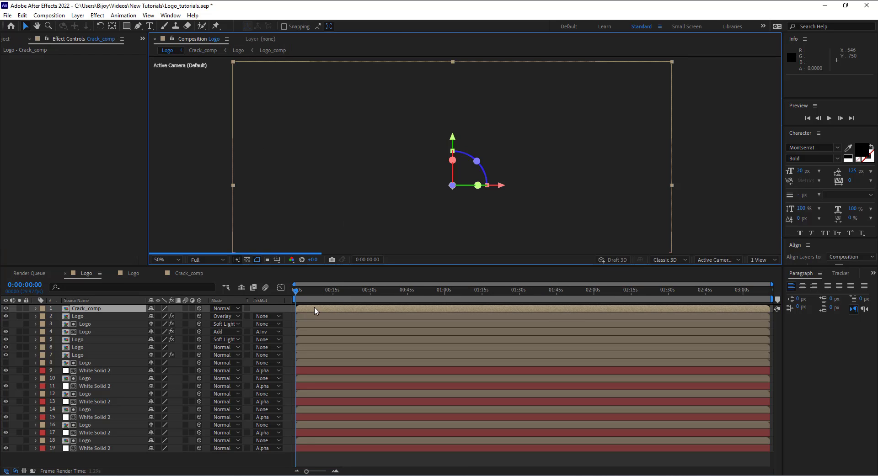
drag(315, 309, 320, 309)
drag(306, 471, 325, 472)
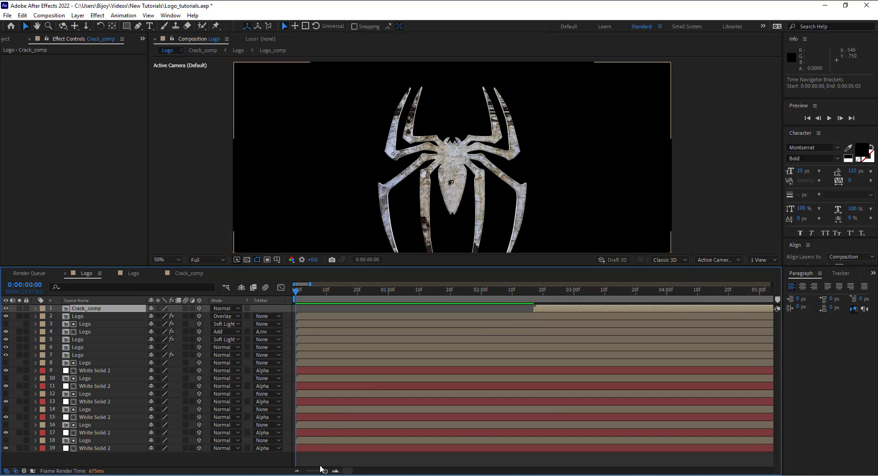
drag(325, 471, 322, 471)
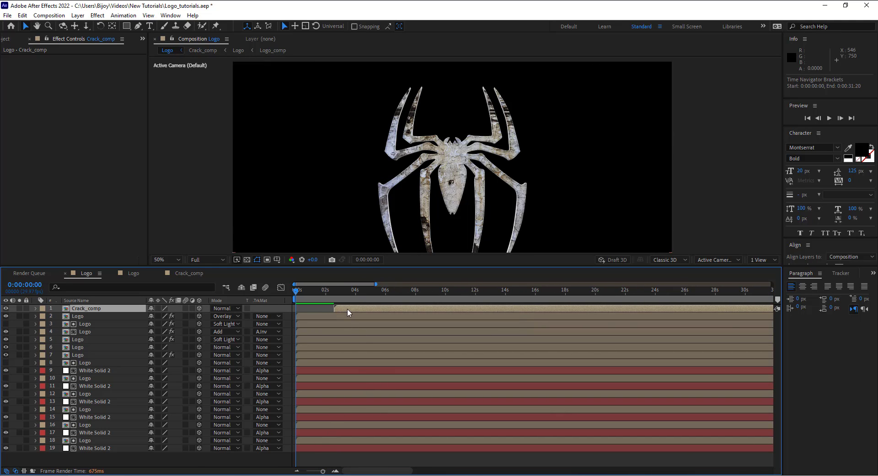
drag(347, 308, 339, 309)
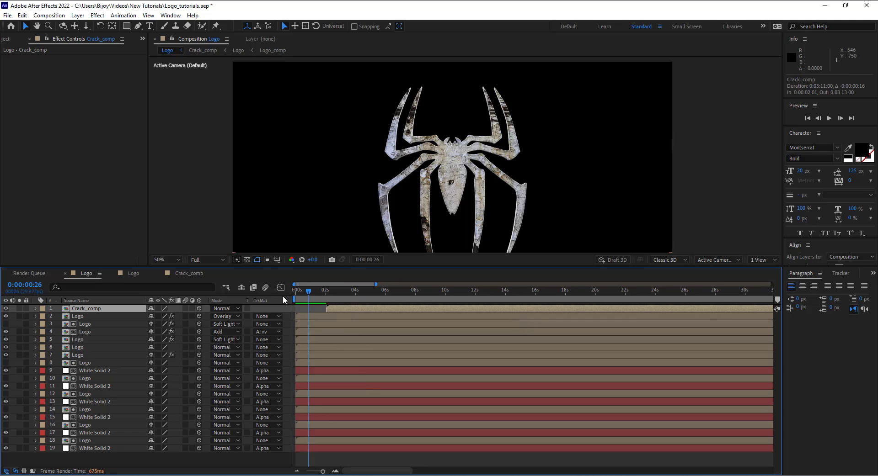
key(space)
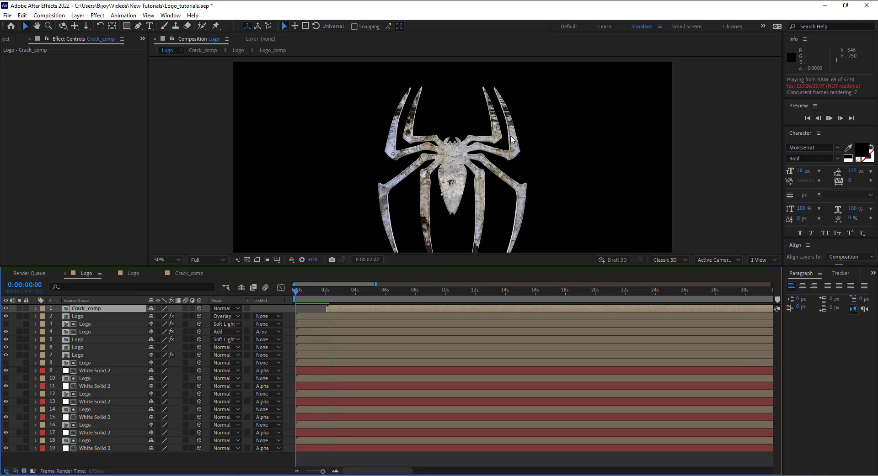
key(space)
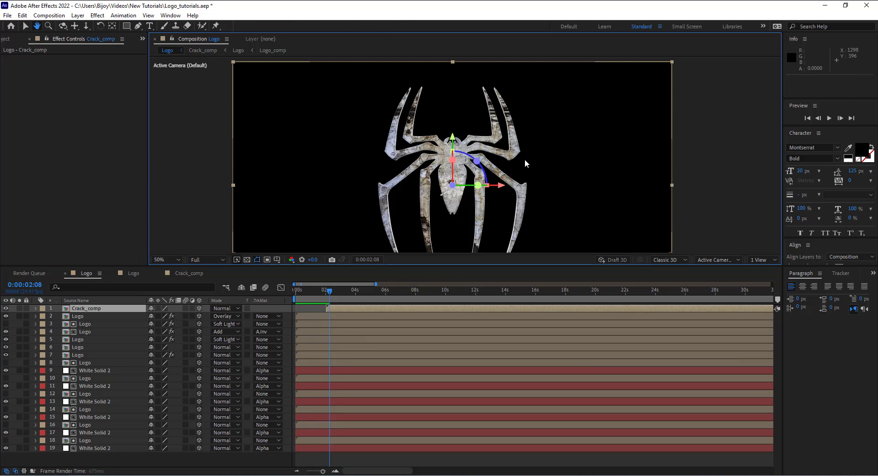
Preview at Quarter resolution, stop at 0:00:09:28, and widen the timeline ruler to 40 seconds
click(205, 261)
click(207, 311)
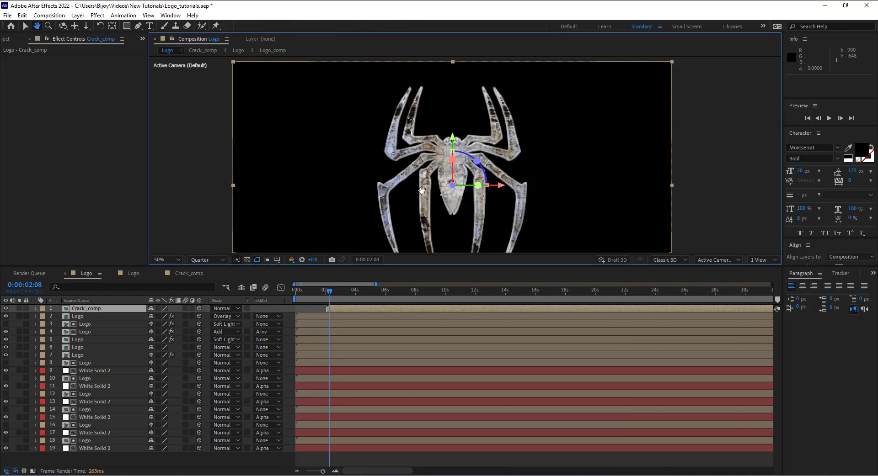
drag(422, 190, 404, 169)
click(298, 299)
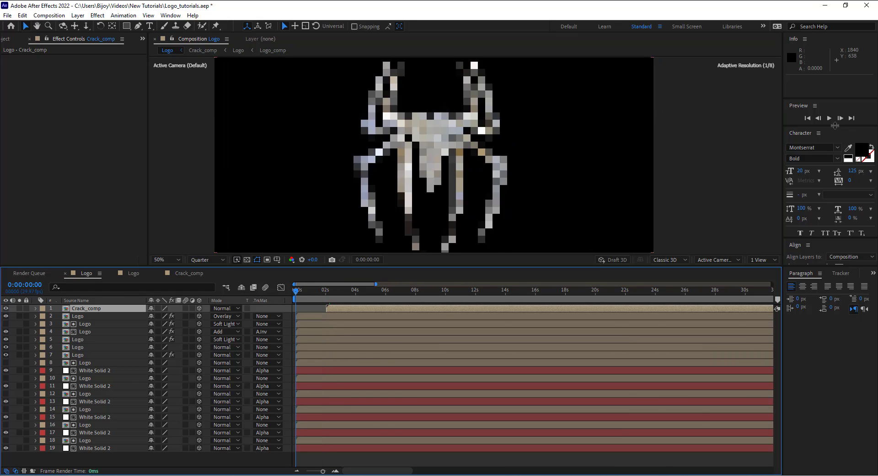
click(828, 119)
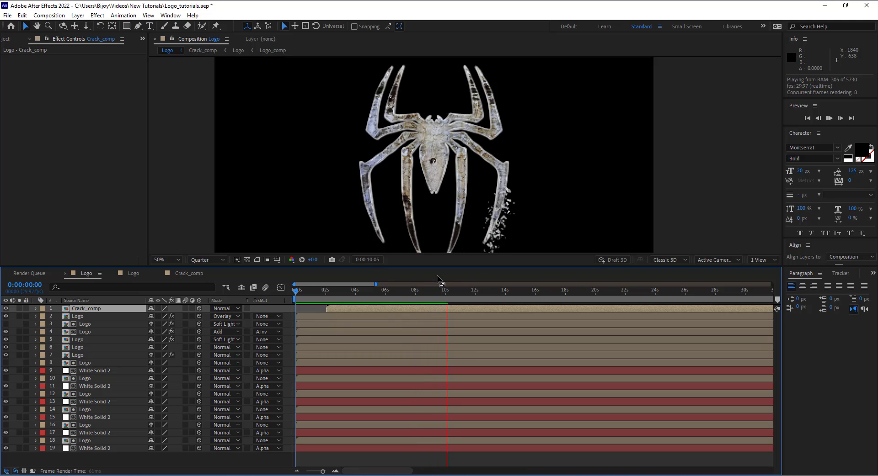
click(445, 290)
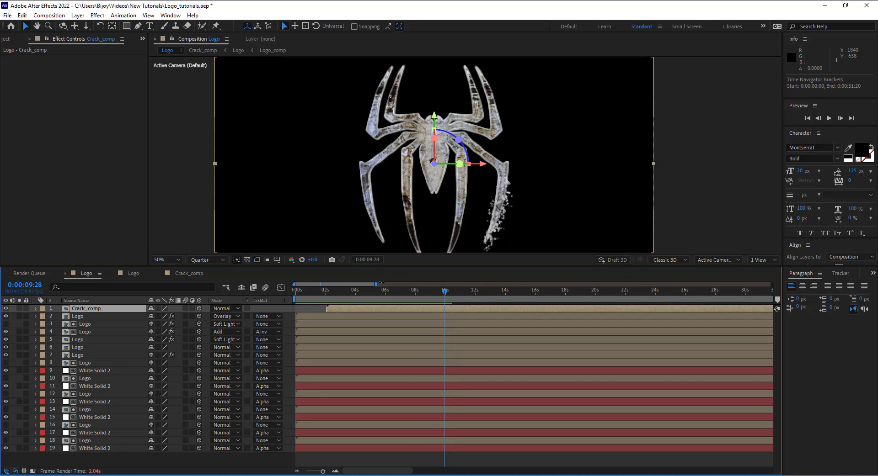
drag(376, 284, 396, 284)
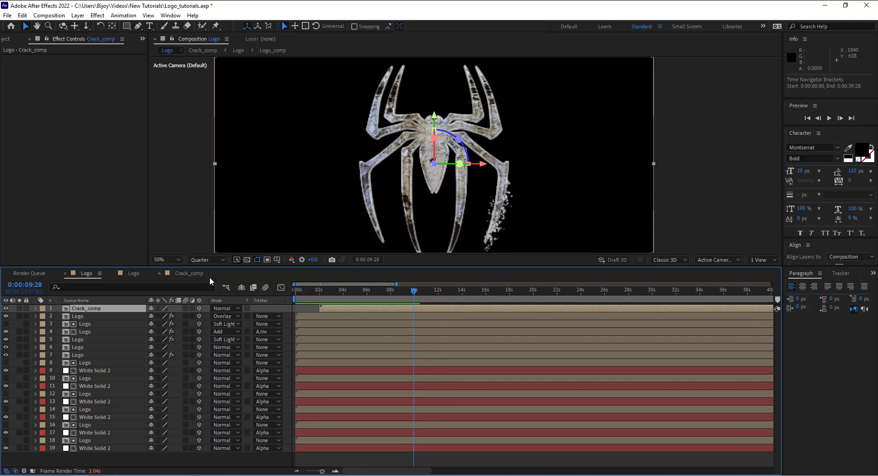
Duplicate the Crack_comp layer and rename the copy 'shadow'
right_click(103, 309)
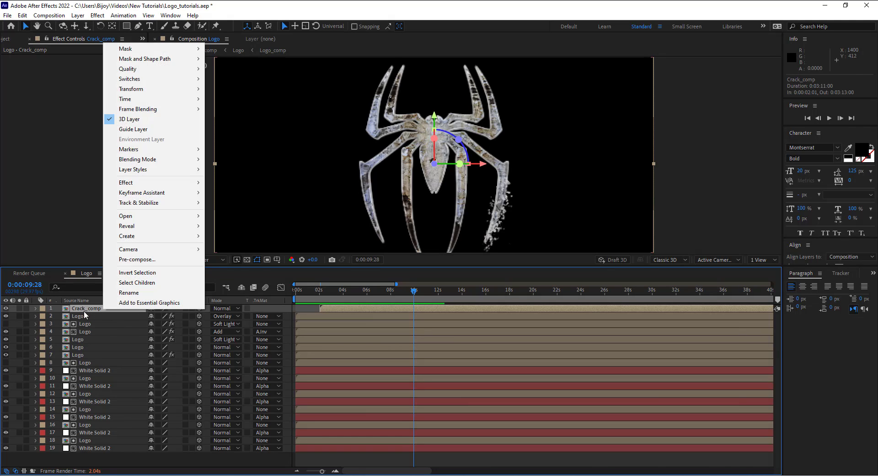
click(83, 311)
click(22, 15)
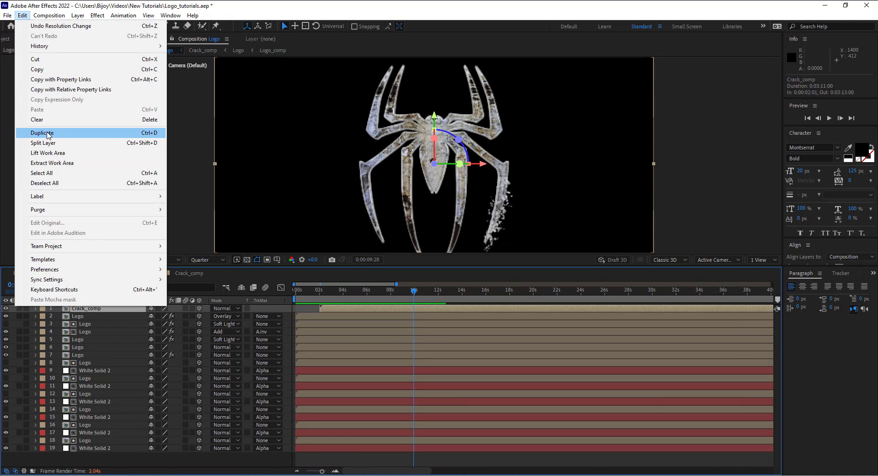
click(51, 133)
click(92, 317)
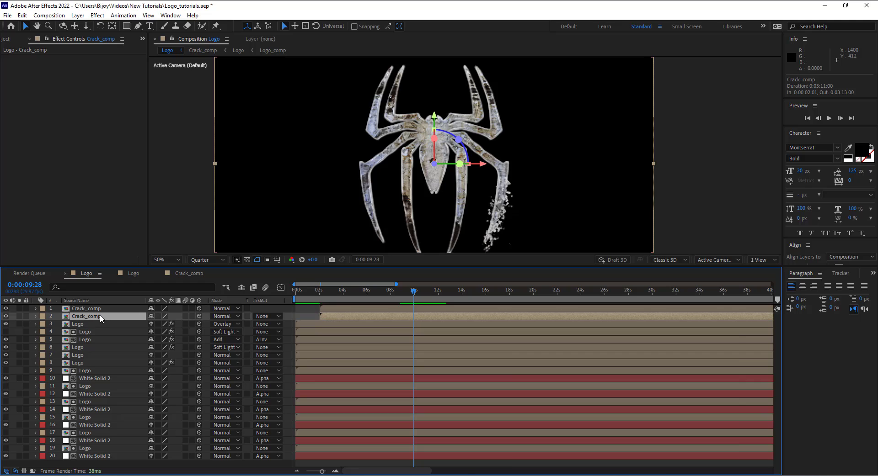
key(Return)
text(shadow)
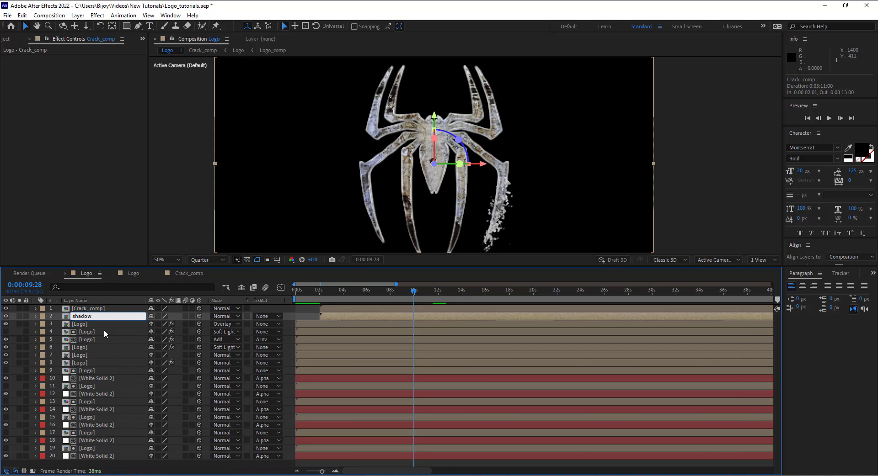
click(104, 330)
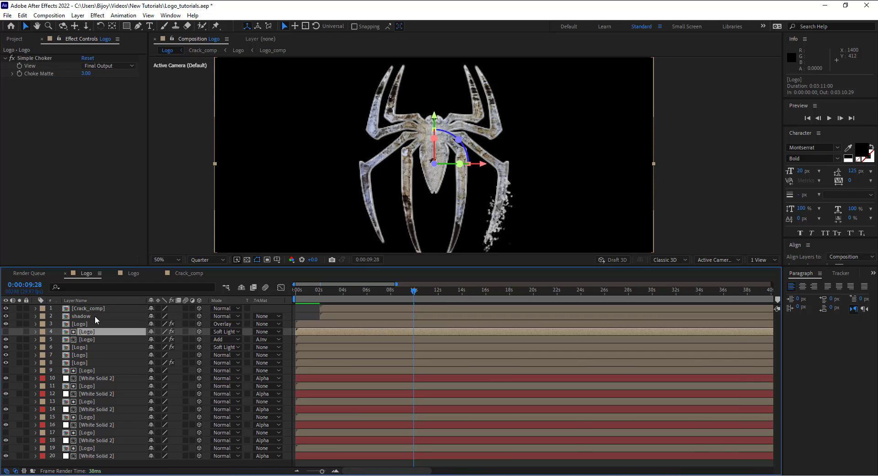
Check the shadow layer's source comp, then apply a Tint effect to the shadow layer
click(99, 316)
double_click(104, 318)
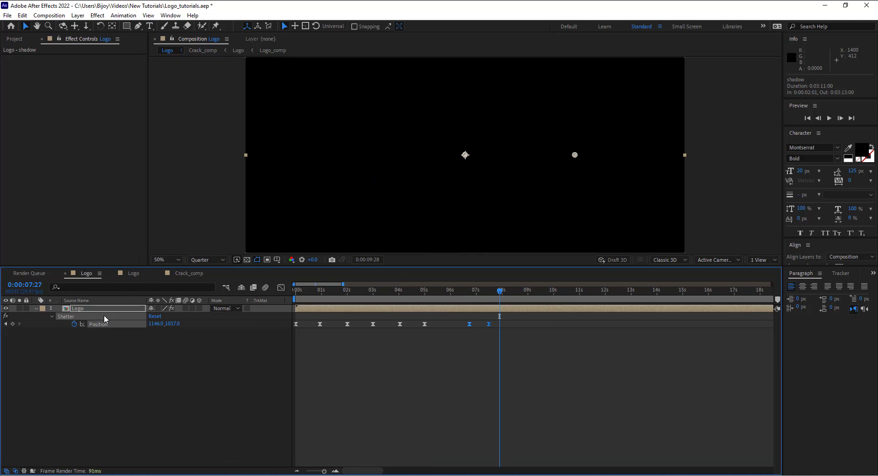
click(173, 50)
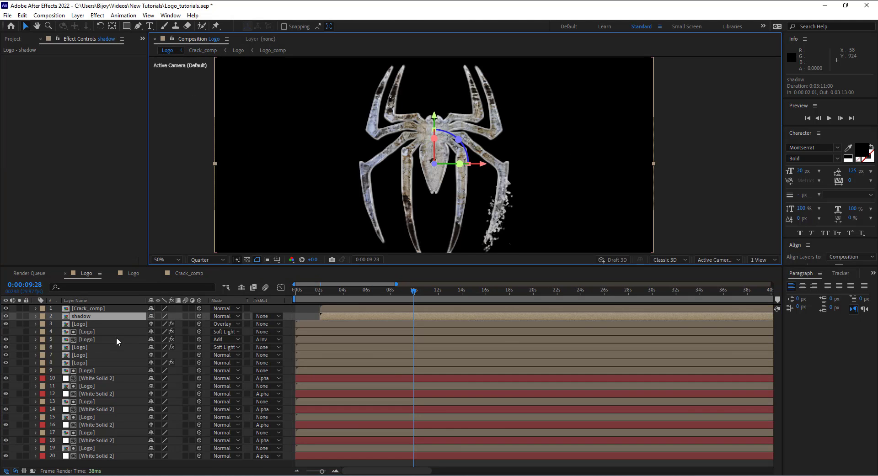
click(104, 323)
click(100, 317)
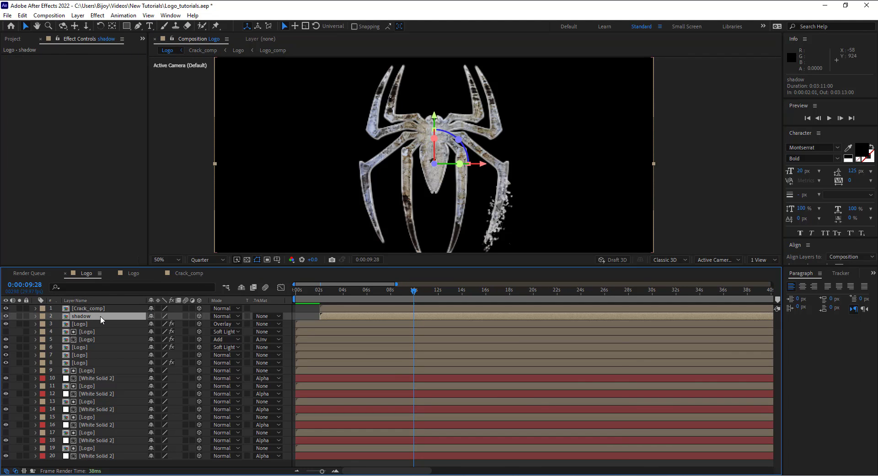
key(ctrl+space)
text(tin)
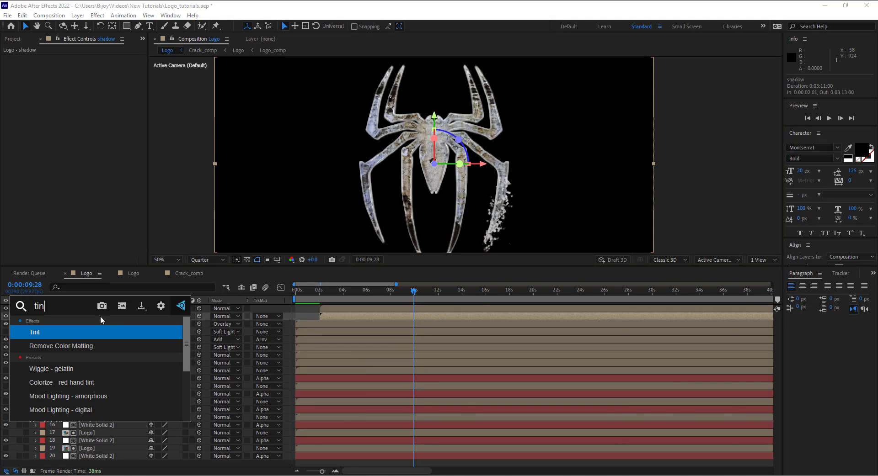
key(Return)
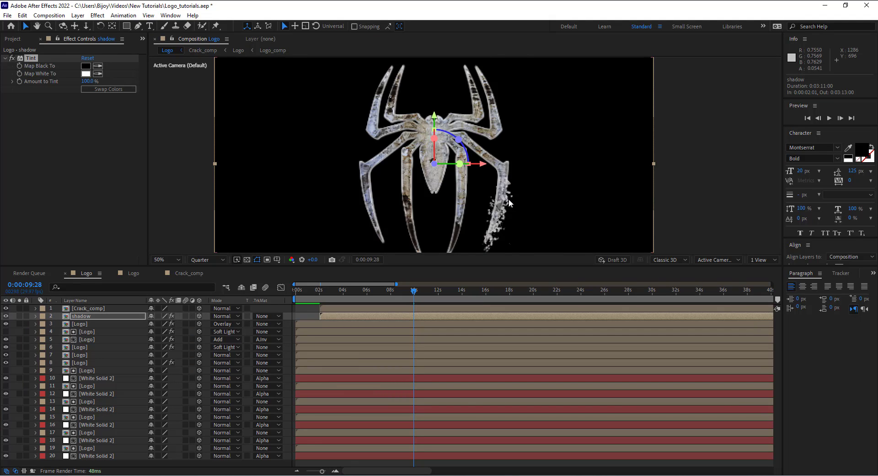
Set the preview resolution to Full and undo the Tint effect on the shadow layer
scroll(510, 196, up, 2)
click(215, 262)
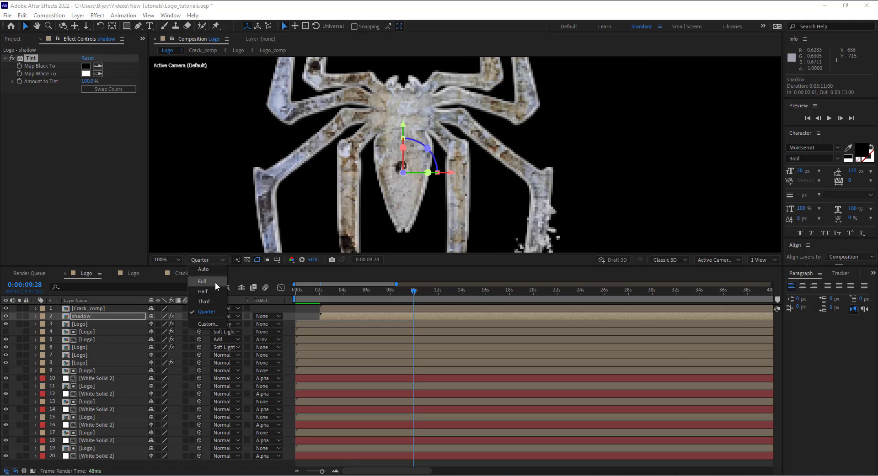
click(215, 282)
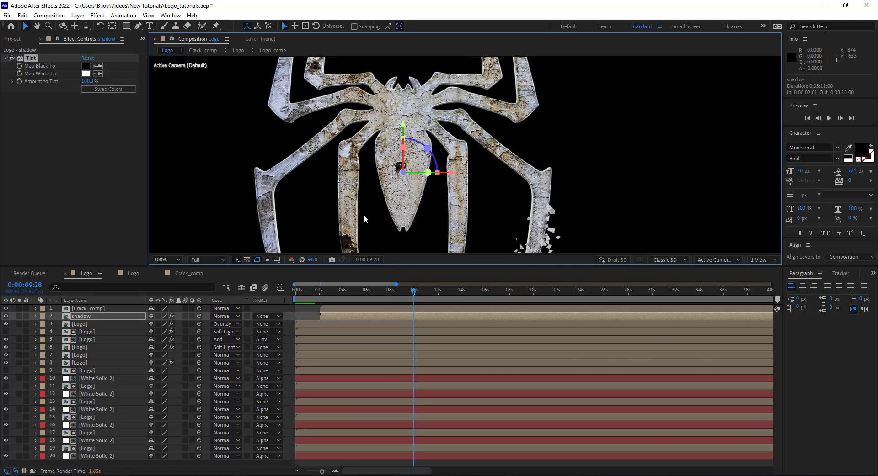
mouse_move(503, 215)
mouse_down()
mouse_move(522, 133)
mouse_move(521, 139)
mouse_up()
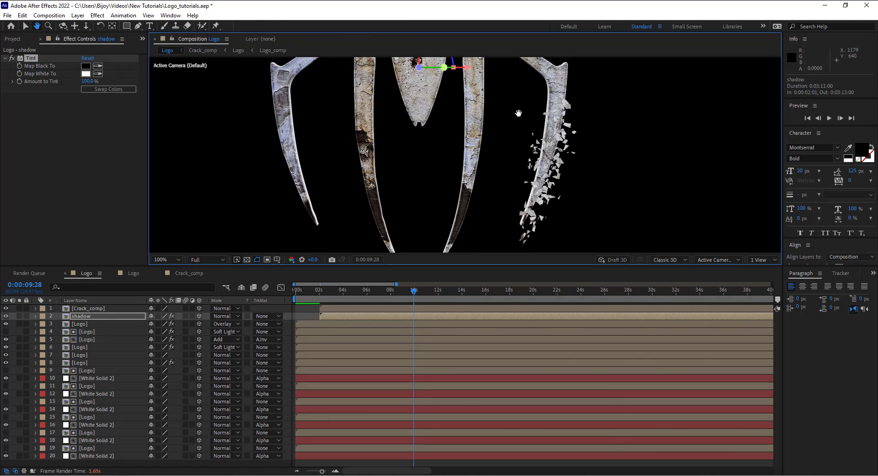
click(92, 317)
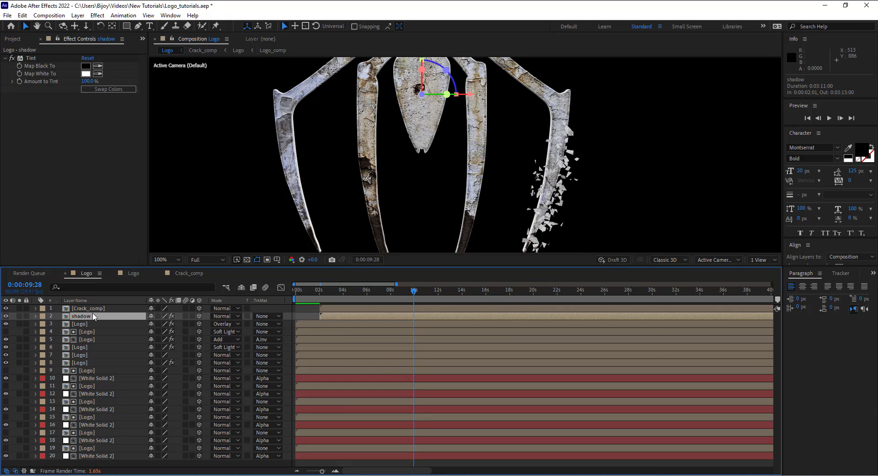
key(ctrl+z)
Add a Fill effect to the shadow layer with colour 000000 (black)
key(ctrl+space)
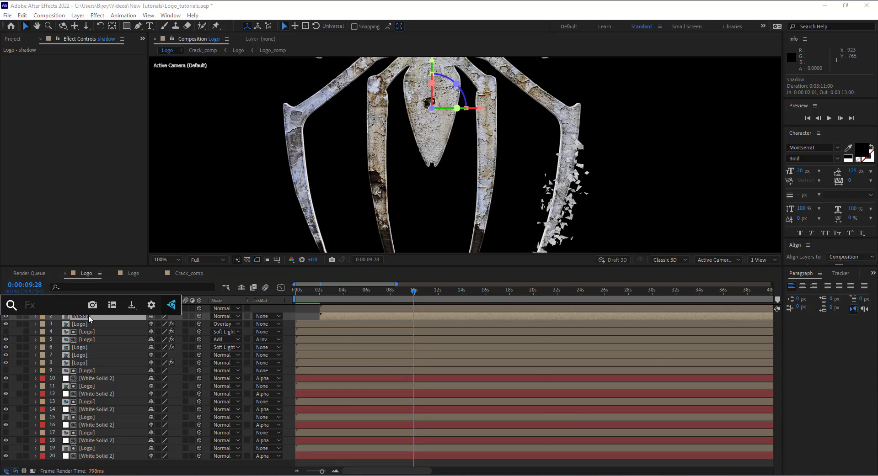
text(fill)
key(Return)
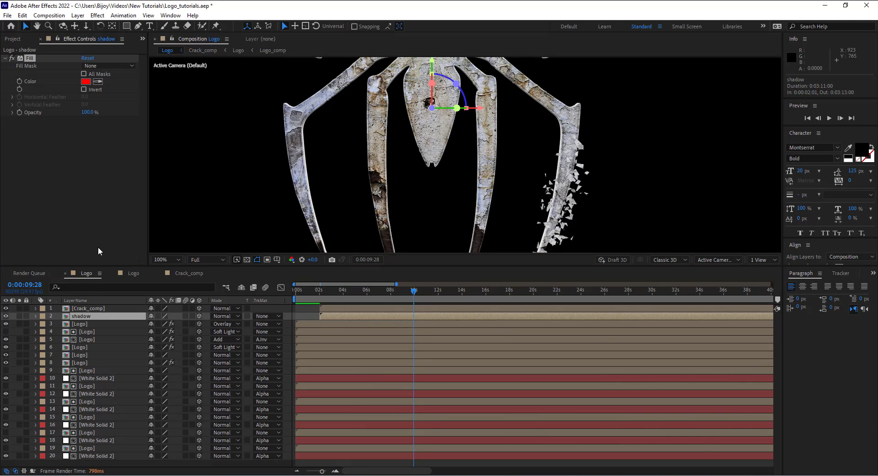
click(85, 81)
text(000000)
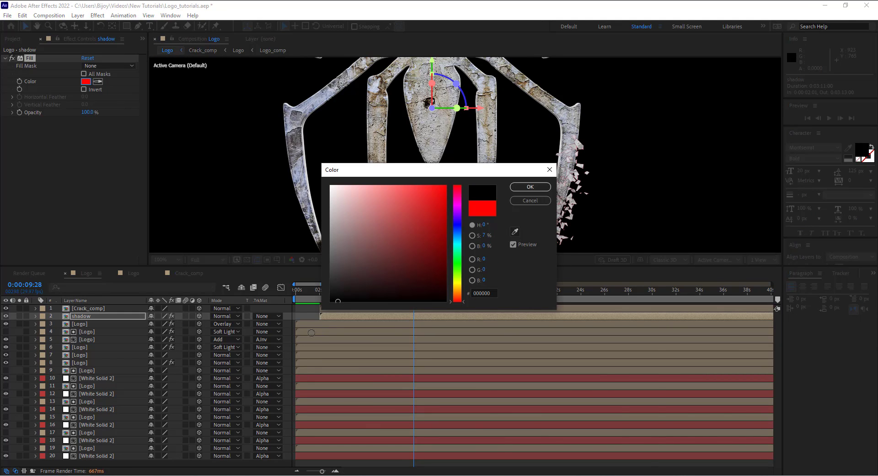
click(529, 187)
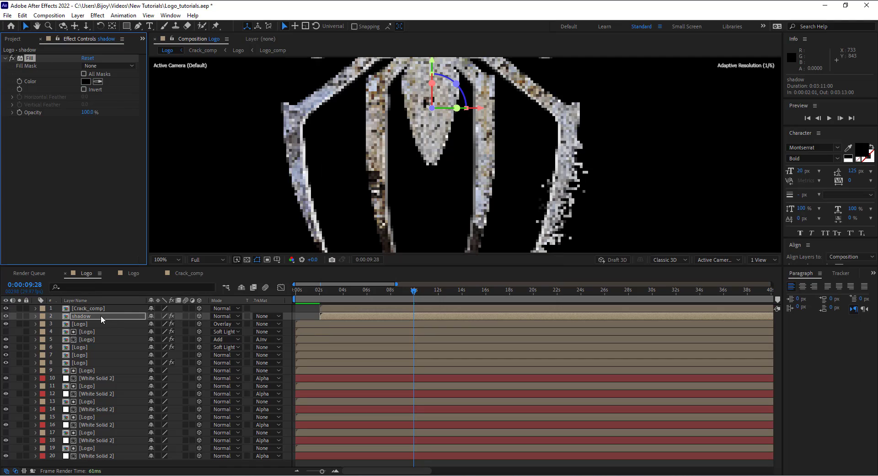
Add CC Radial Blur set to Fading Zoom, centred at the comp's top centre
key(ctrl+space)
text(cc r)
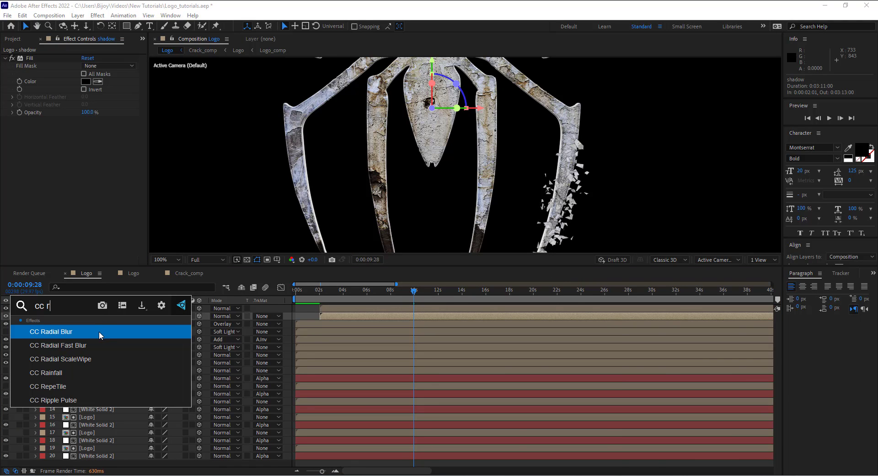
click(99, 332)
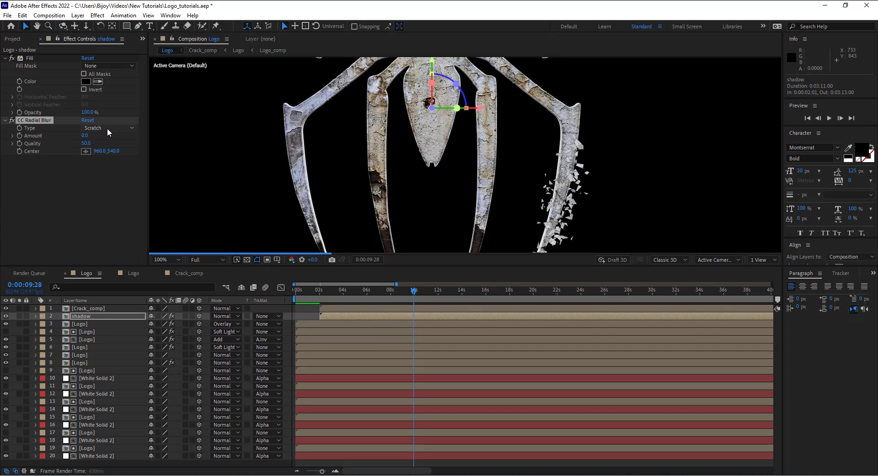
click(107, 128)
click(129, 148)
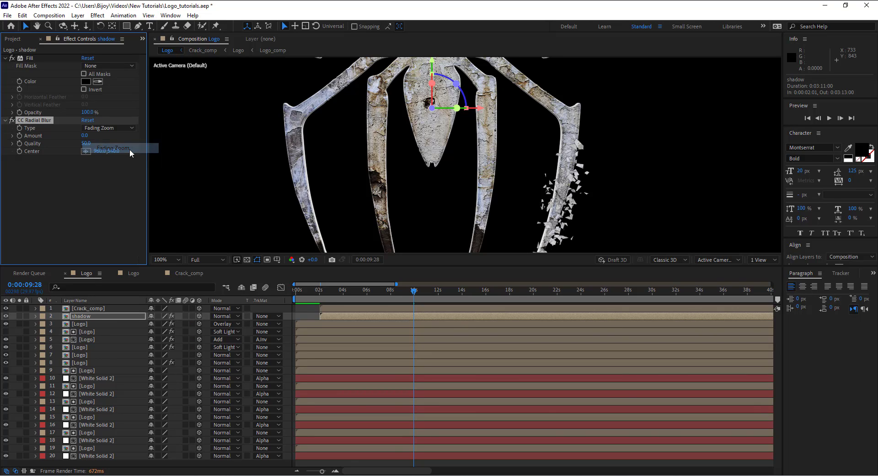
scroll(404, 170, down, 2)
scroll(404, 170, down, 2)
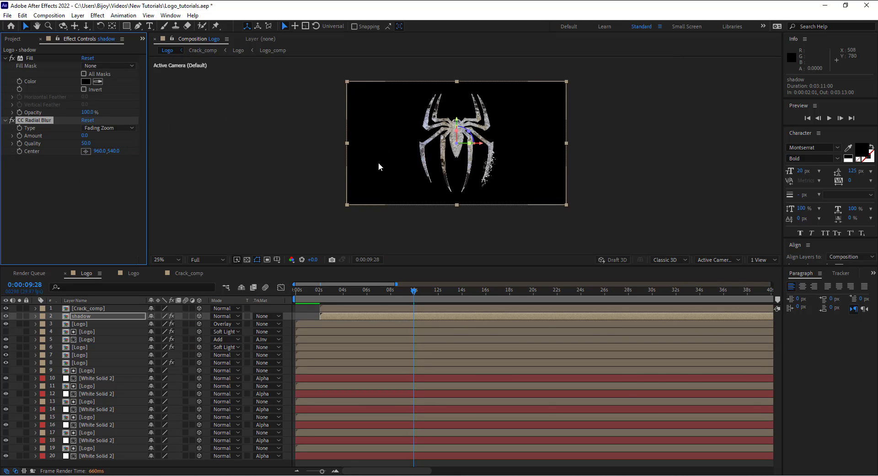
click(85, 151)
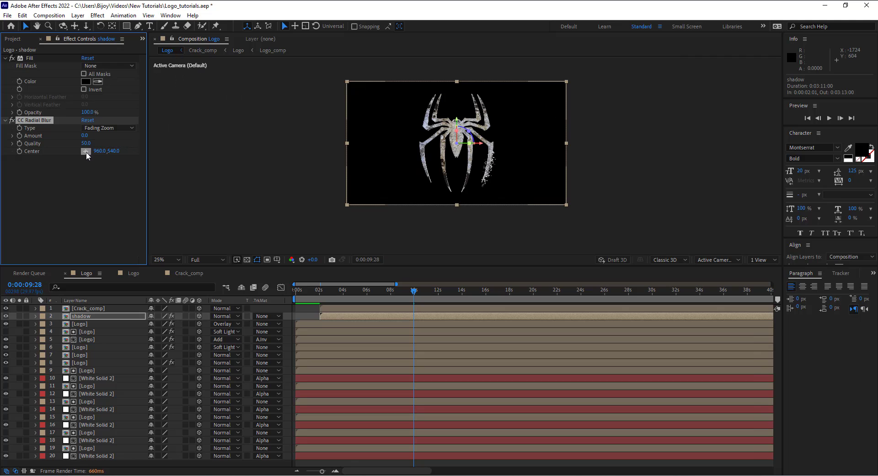
click(456, 80)
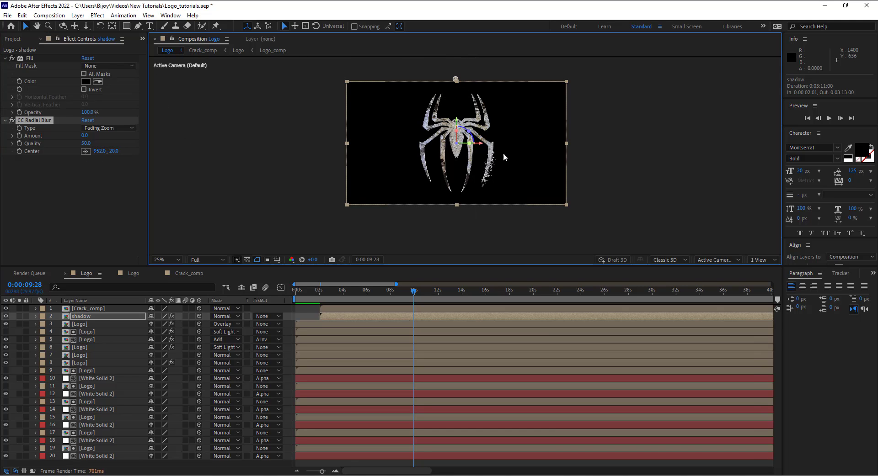
Set the radial blur Amount to 10 and view the comp at 100%
scroll(476, 145, up, 2)
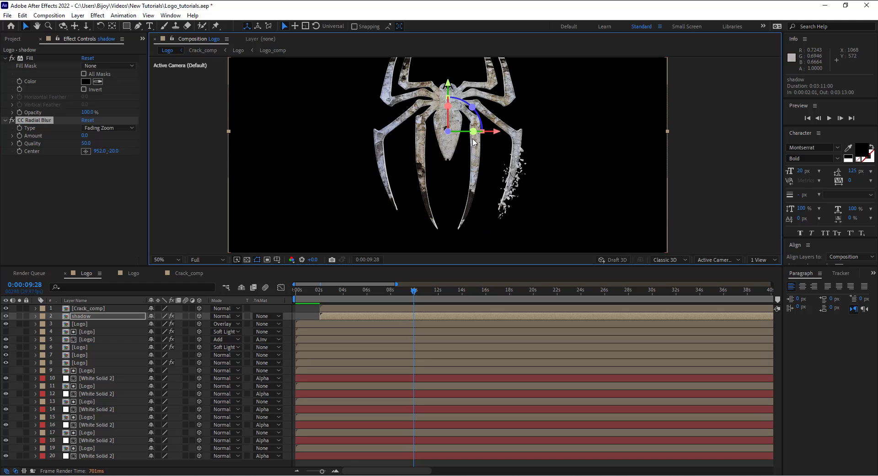
click(85, 136)
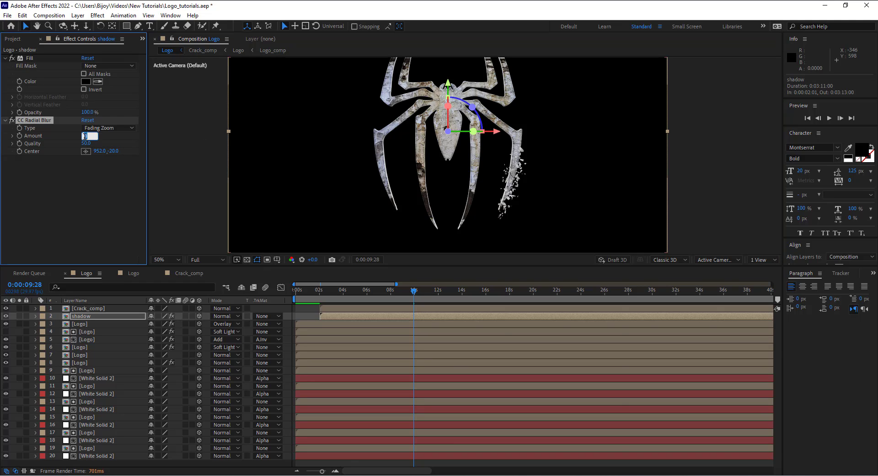
text(10)
key(Return)
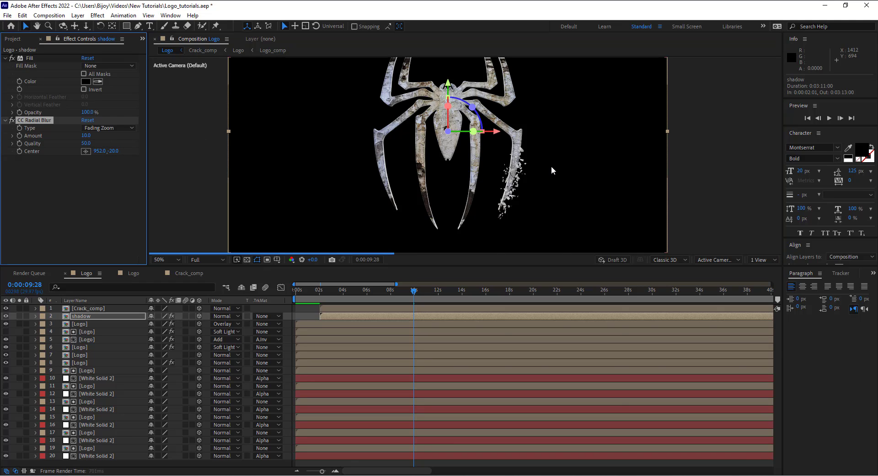
key(period)
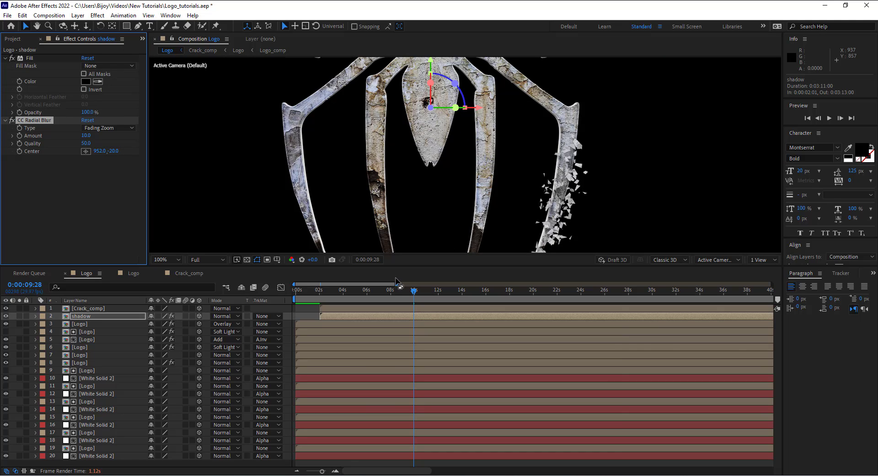
Scrub to 0:00:02:22 where the debris bursts and magnify the view to 200%
click(398, 291)
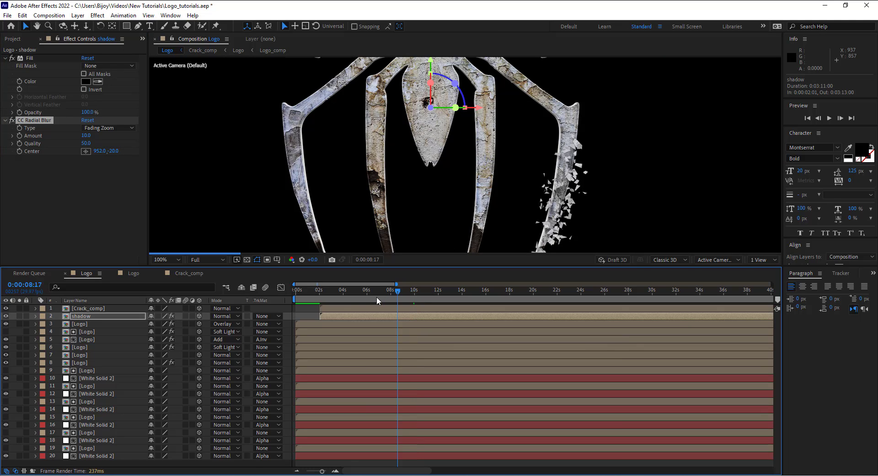
click(340, 291)
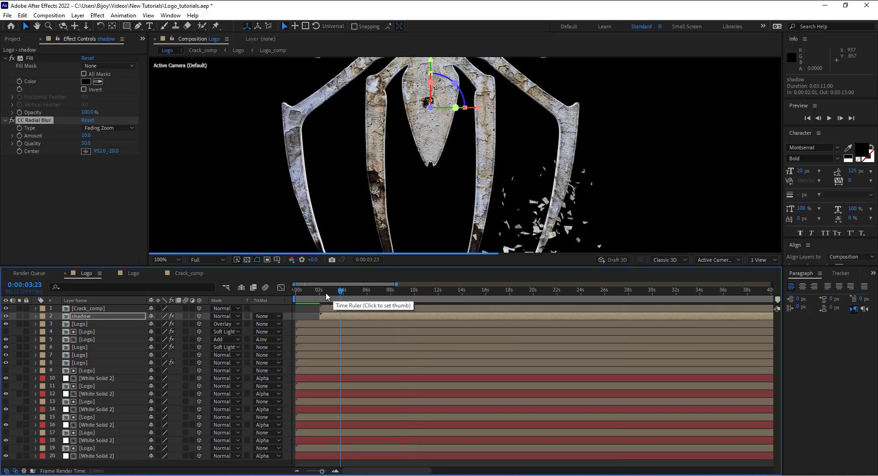
click(327, 292)
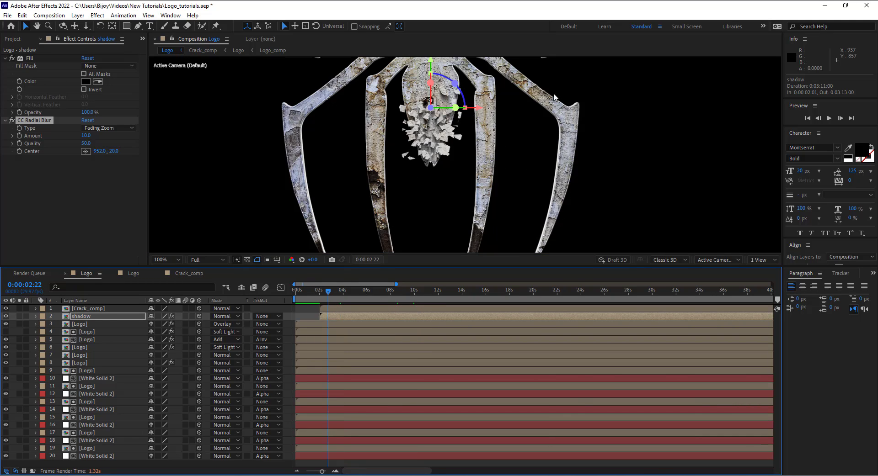
key(period)
scroll(429, 133, up, 1)
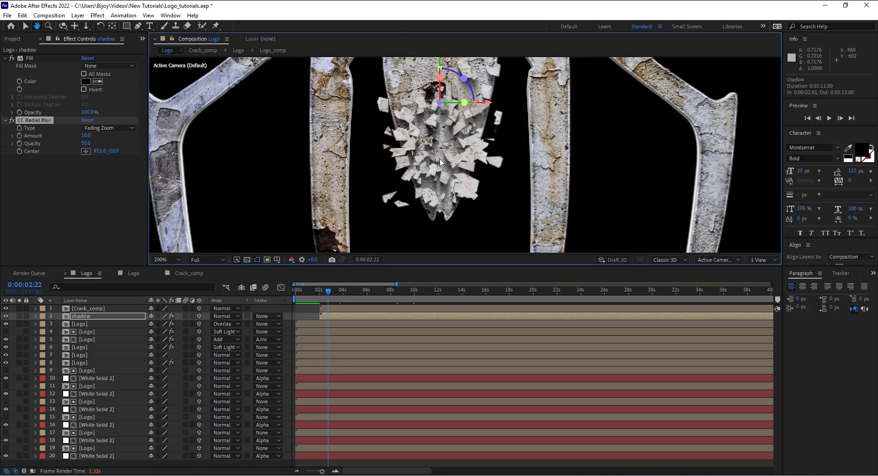
scroll(440, 162, up, 1)
scroll(440, 162, down, 1)
Toggle the Fill effect and the shadow and Logo layers' visibility to compare the look
click(13, 57)
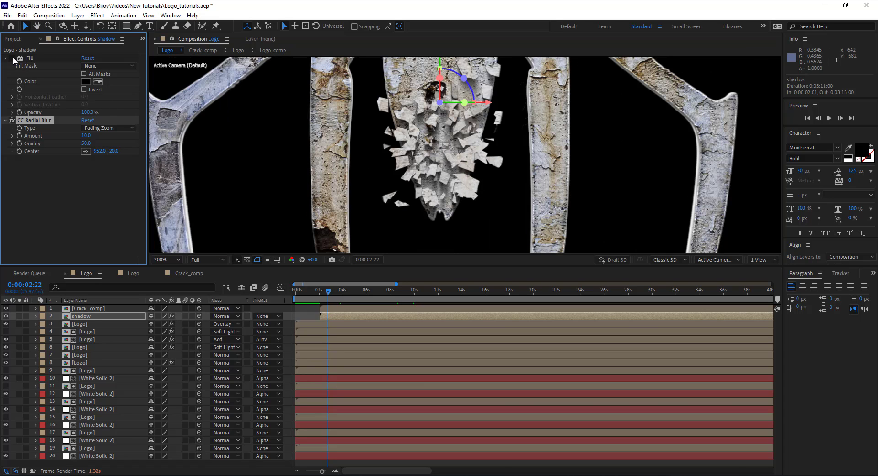
click(12, 58)
click(6, 324)
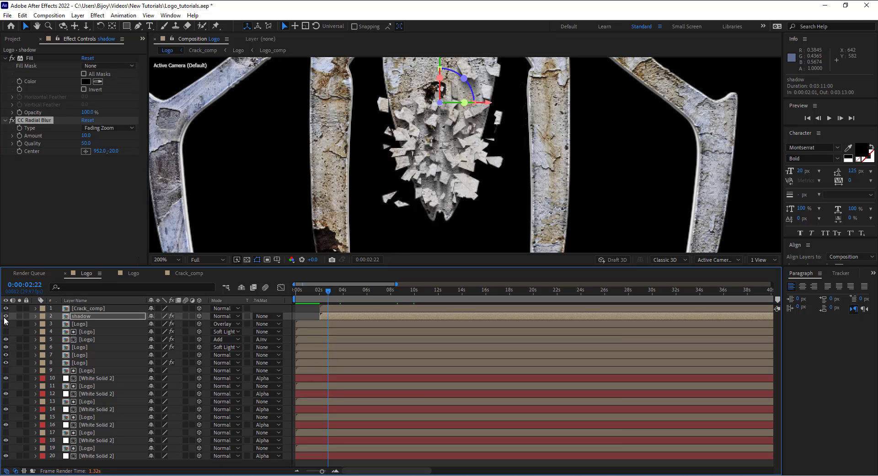
click(5, 317)
click(6, 323)
click(6, 316)
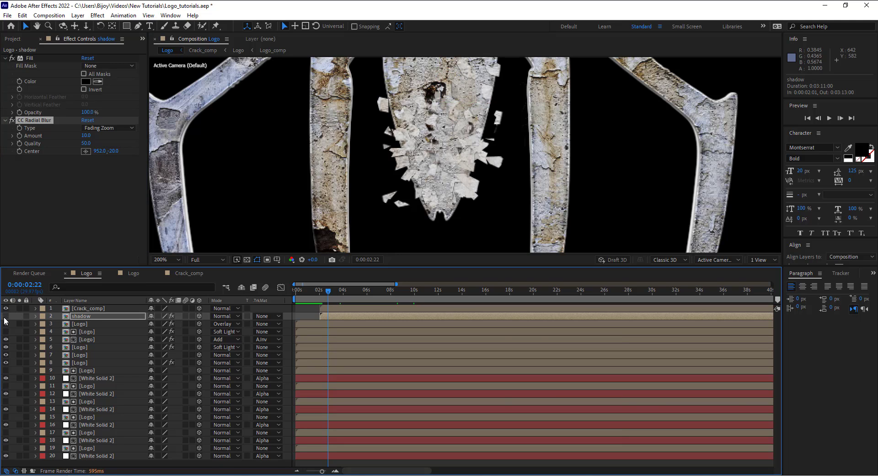
click(5, 316)
Zoom out to frame the whole logo and fold away the CC Radial Blur and Fill settings
key(comma)
key(comma)
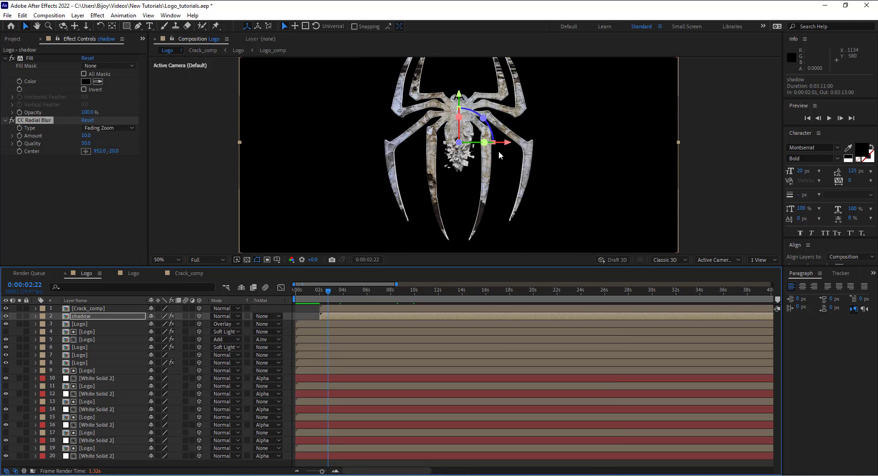
key(period)
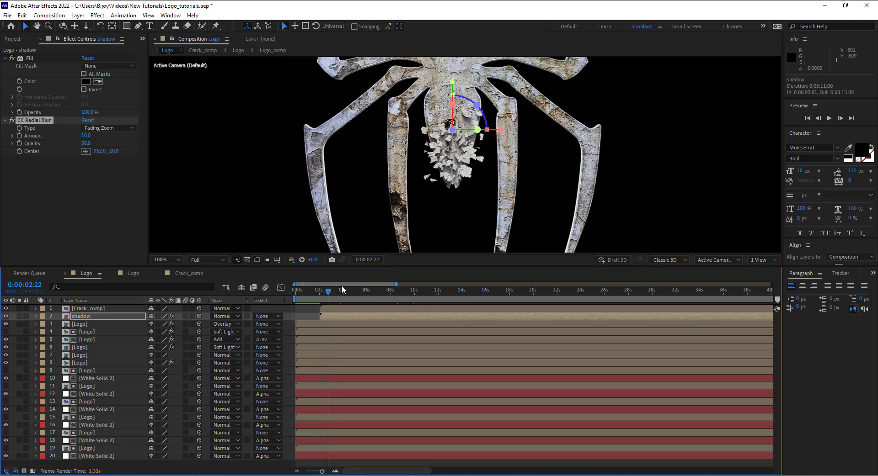
scroll(413, 166, down, 2)
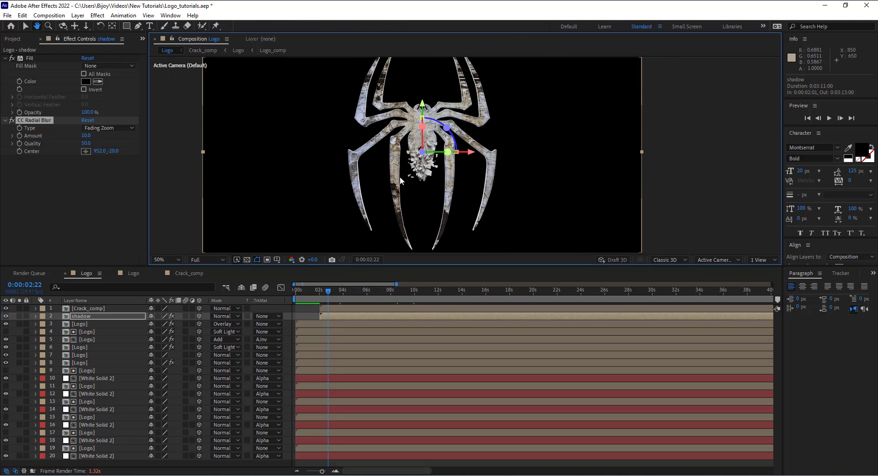
key(v)
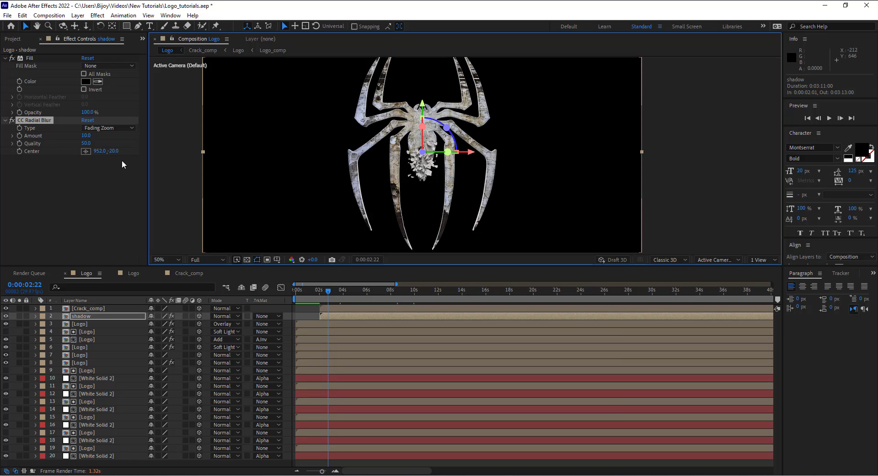
click(6, 121)
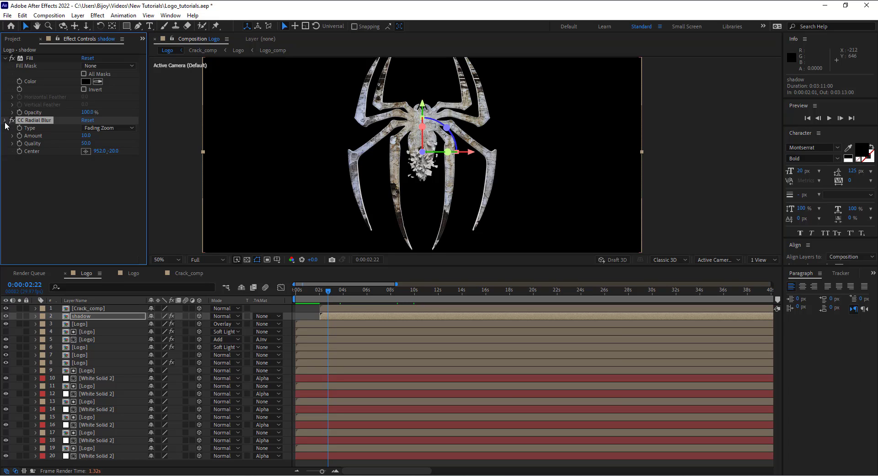
click(4, 58)
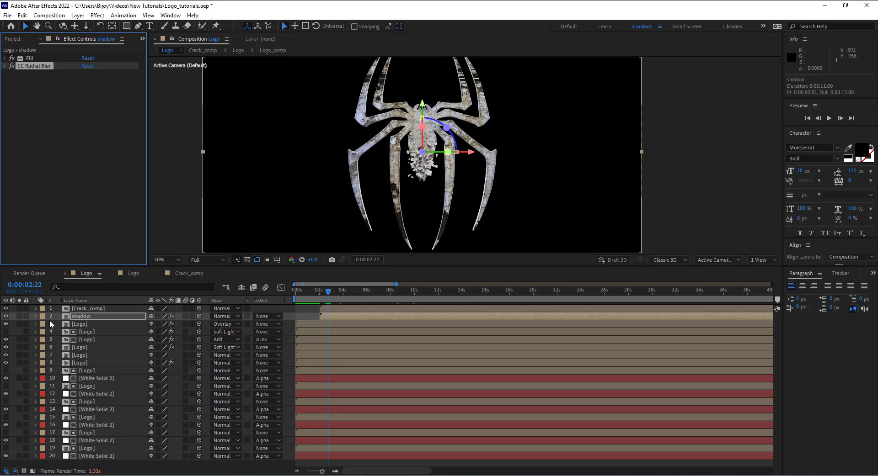
Select all twenty Logo layers and pre-compose them into Logo_final_comp
click(83, 308)
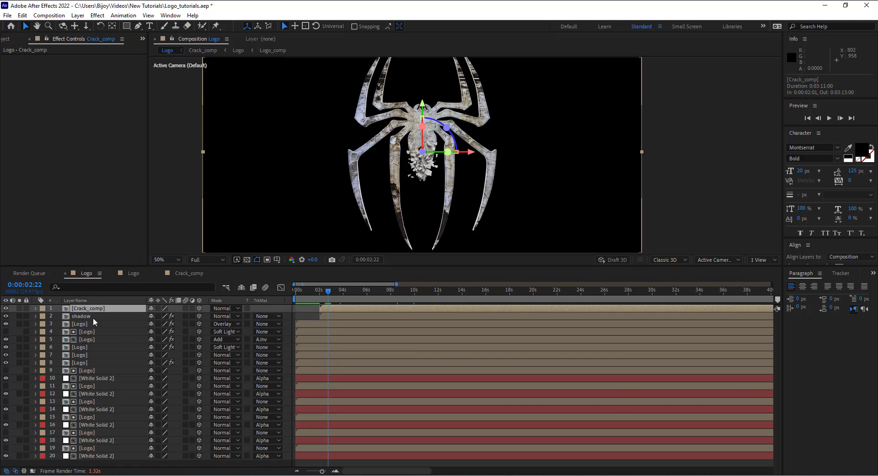
shift+click(97, 455)
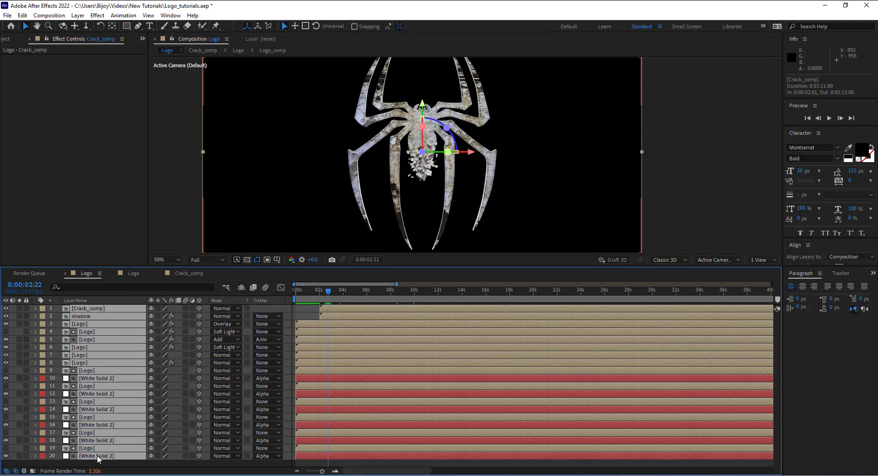
click(78, 16)
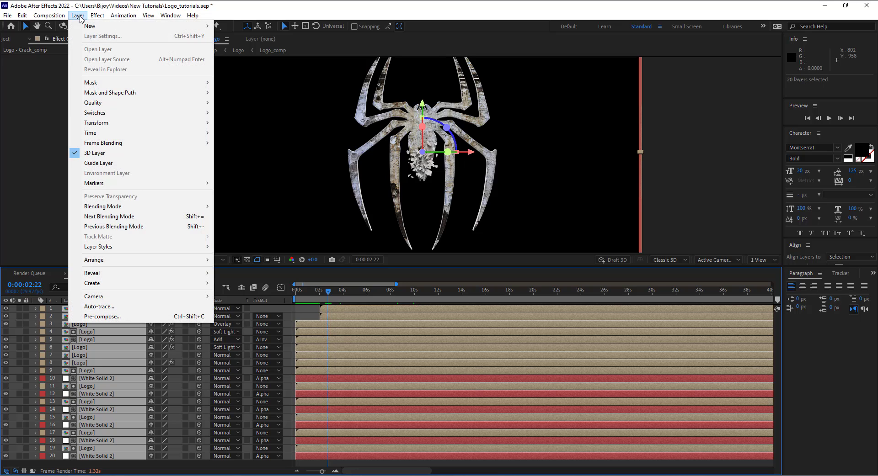
click(107, 315)
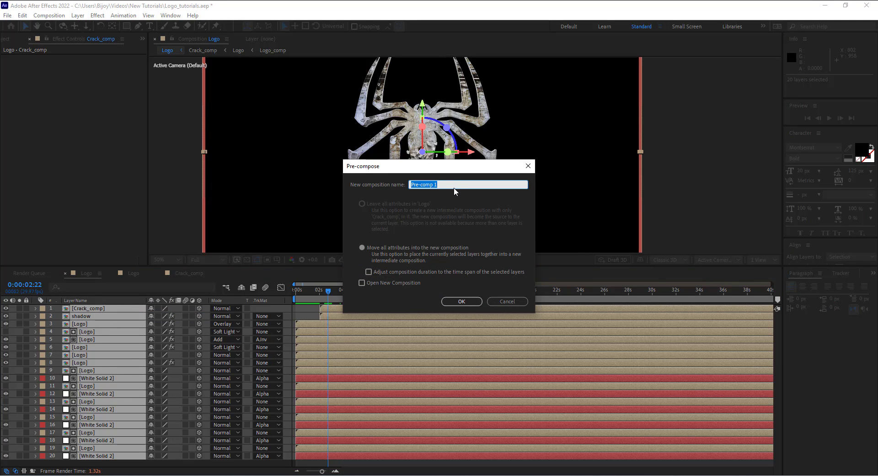
text(Logo_final_comp)
key(Return)
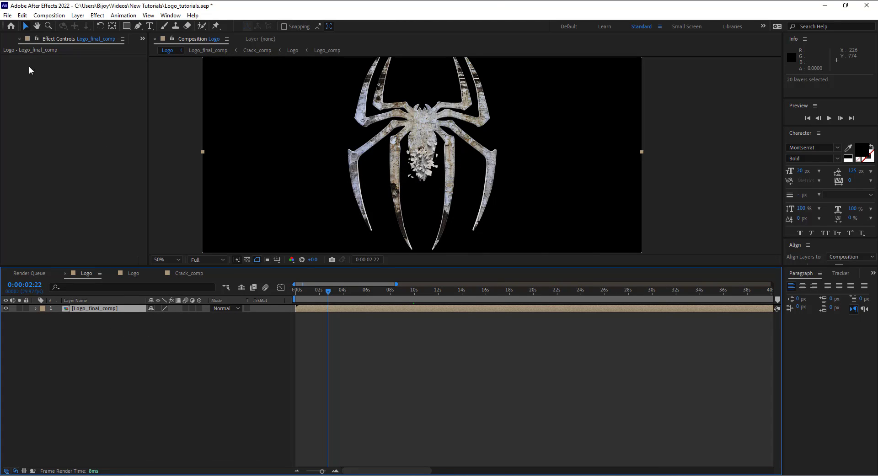
click(12, 39)
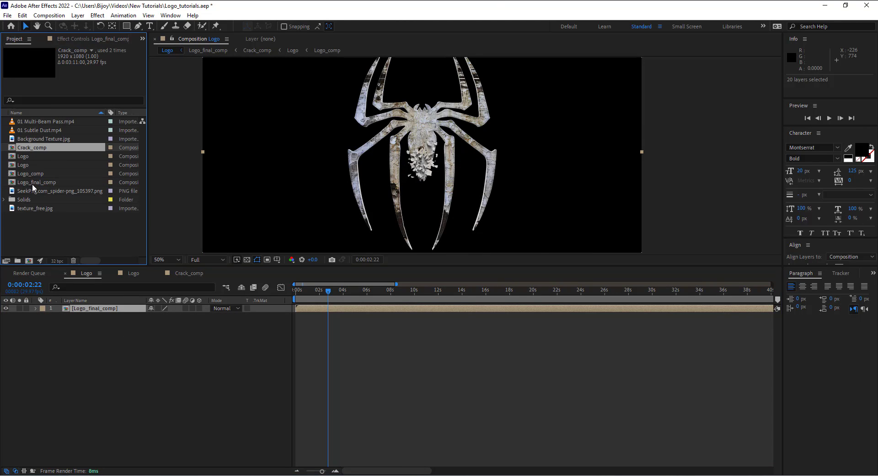
Place Background Texture.jpg beneath the logo layer and fit it to the comp
drag(47, 139, 67, 368)
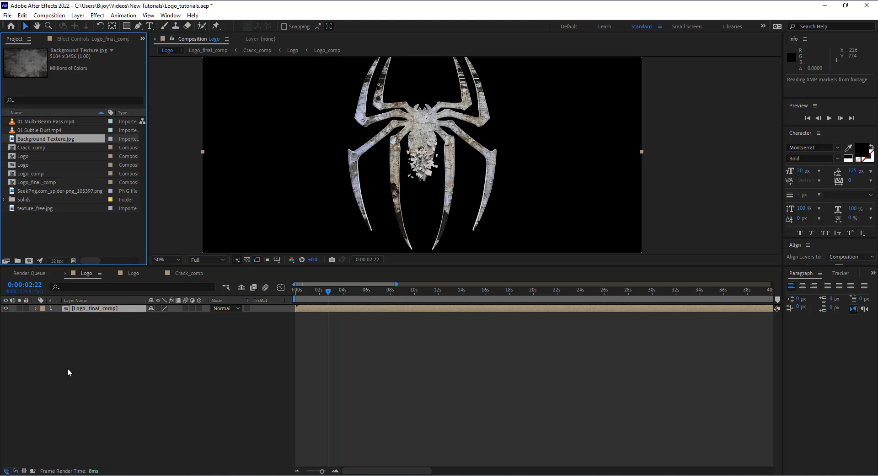
right_click(139, 317)
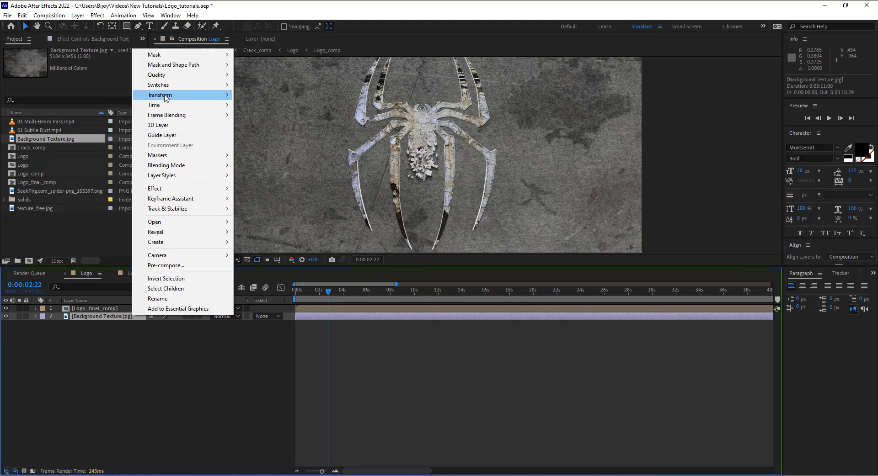
mouse_move(215, 95)
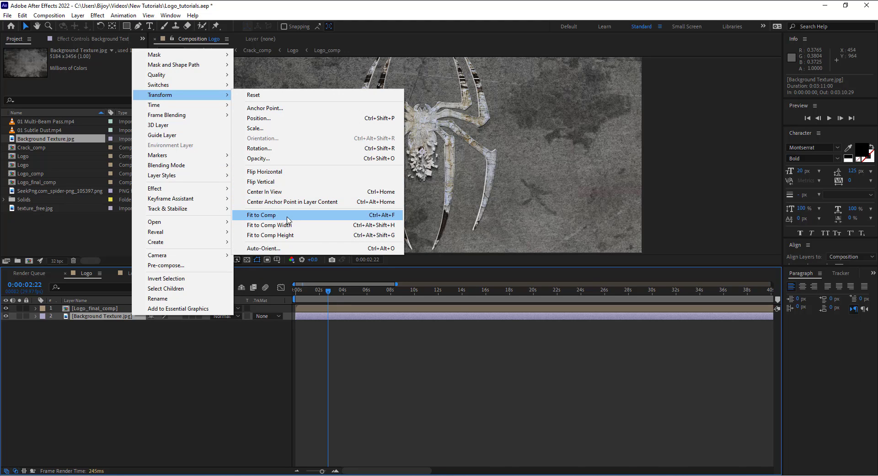
click(261, 215)
Make Logo_final_comp and the background 3D layers, and flip the texture horizontally
right_click(129, 317)
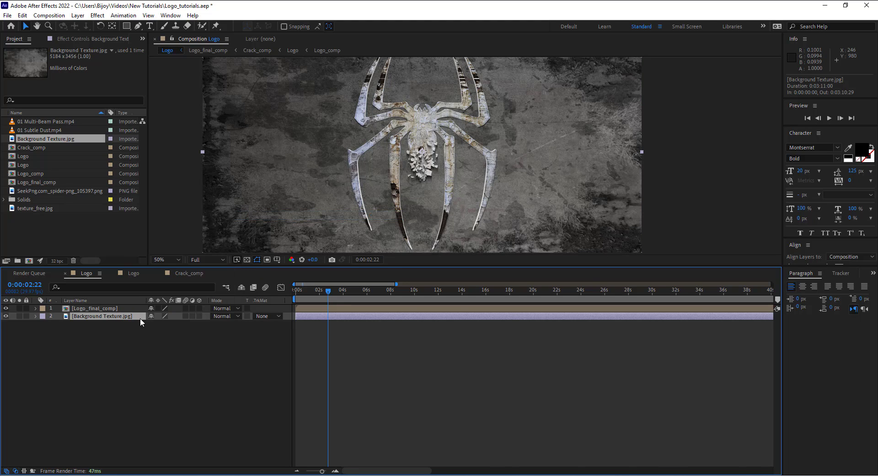
click(200, 309)
click(200, 316)
right_click(110, 316)
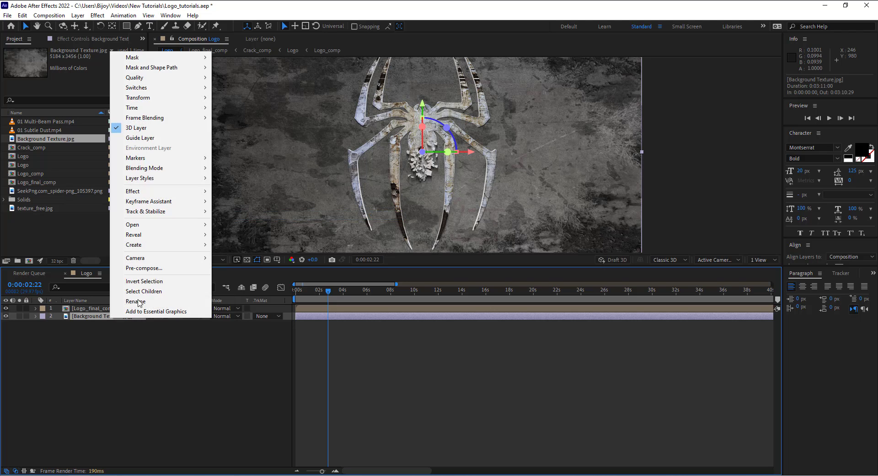
mouse_move(160, 103)
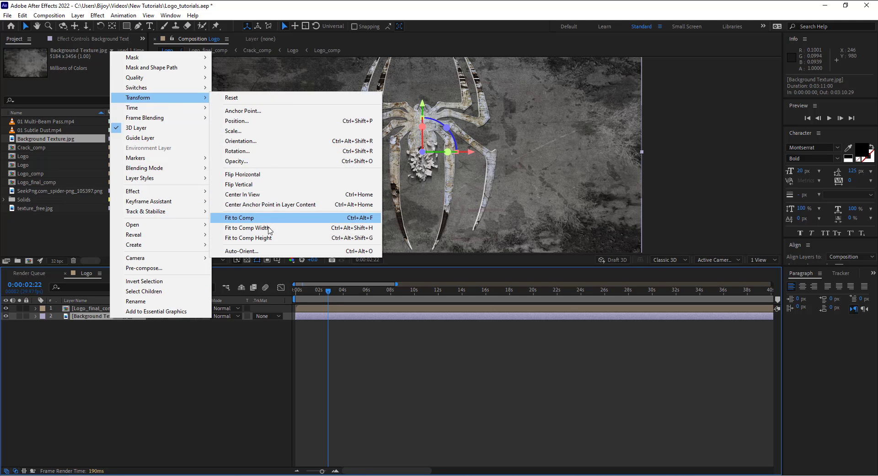
click(270, 178)
Reselect the Background Texture layer and open the effect search to add Curves
key(comma)
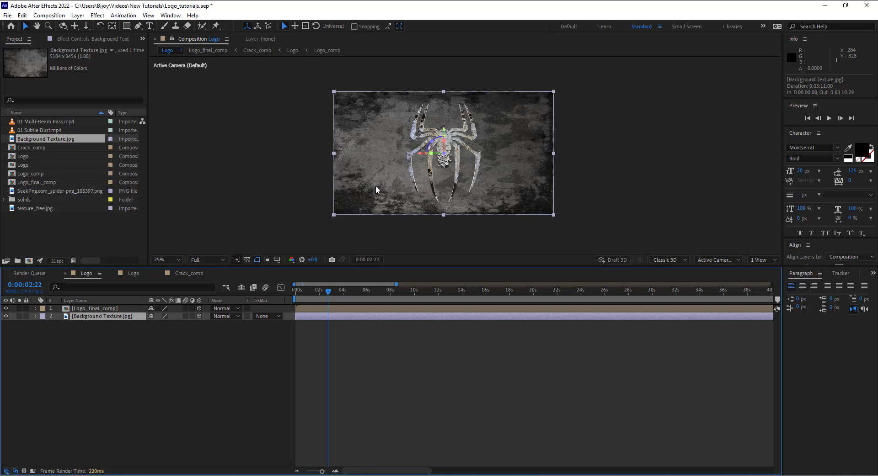
click(169, 404)
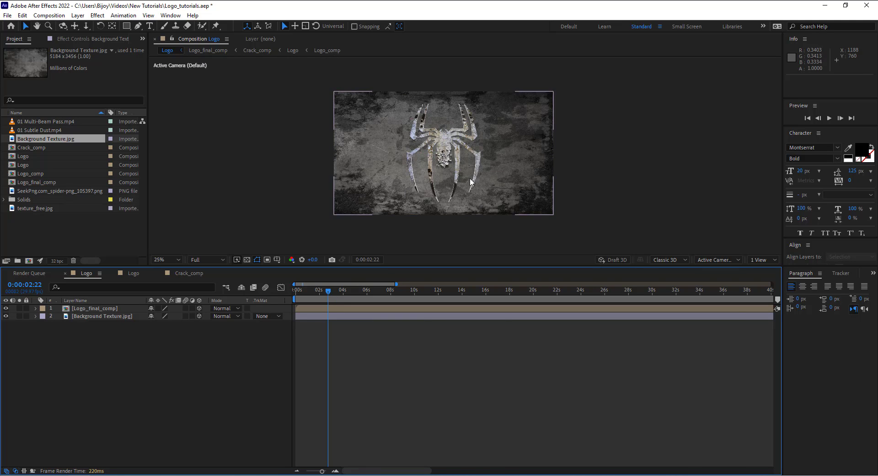
key(period)
click(124, 316)
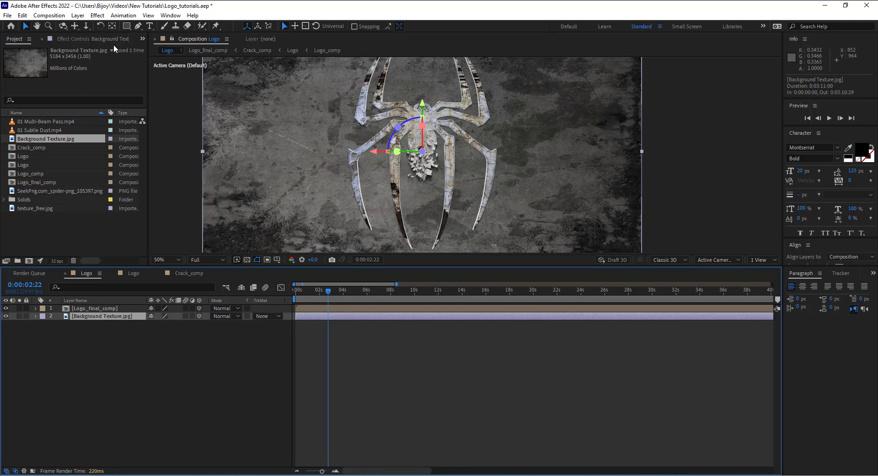
key(ctrl+space)
Apply Curves to the background texture and bend it into a contrasty S-curve
text(cur)
key(Return)
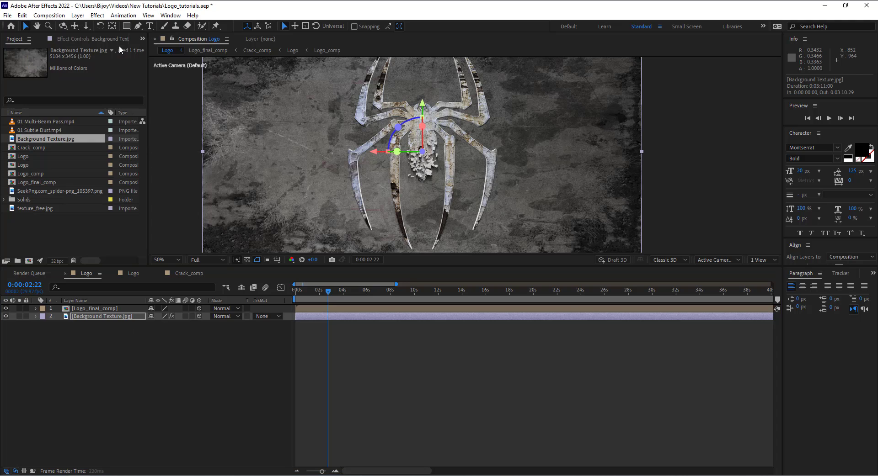
drag(93, 135, 92, 123)
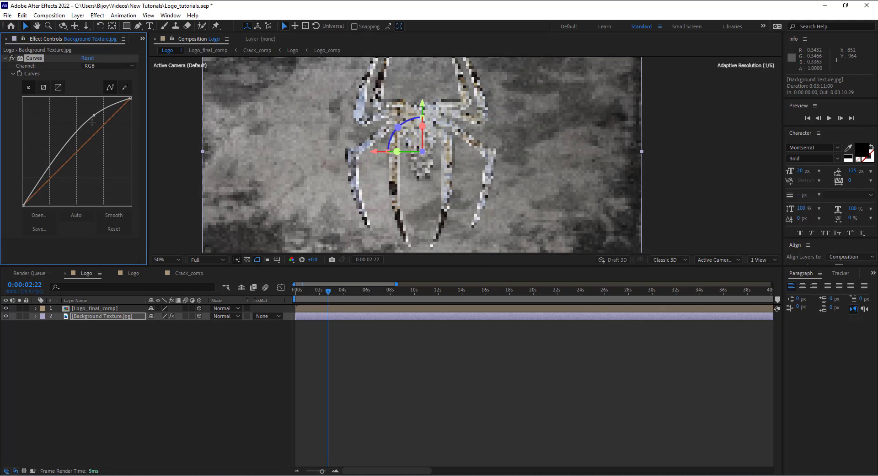
drag(44, 178, 49, 187)
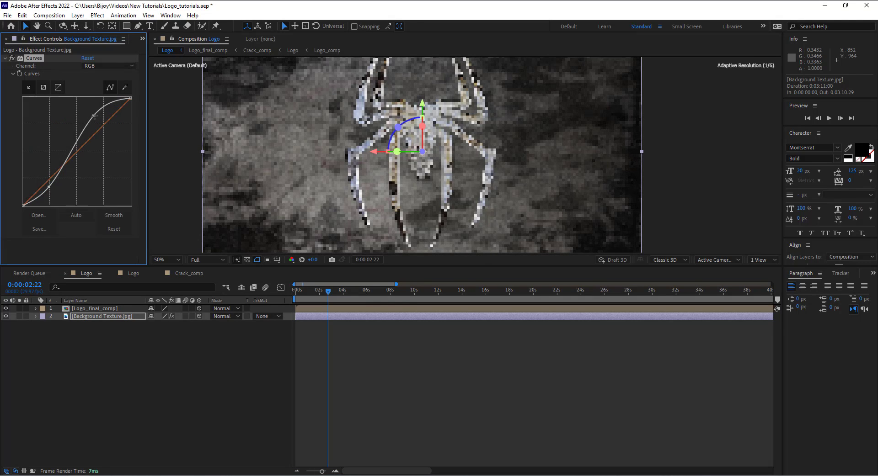
drag(94, 115, 102, 116)
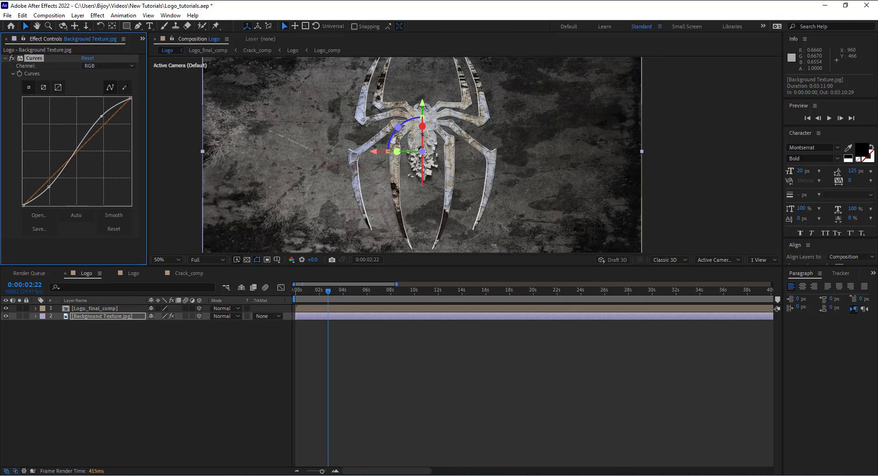
scroll(464, 147, down, 2)
scroll(464, 146, up, 2)
scroll(517, 156, up, 1)
scroll(517, 156, up, 1)
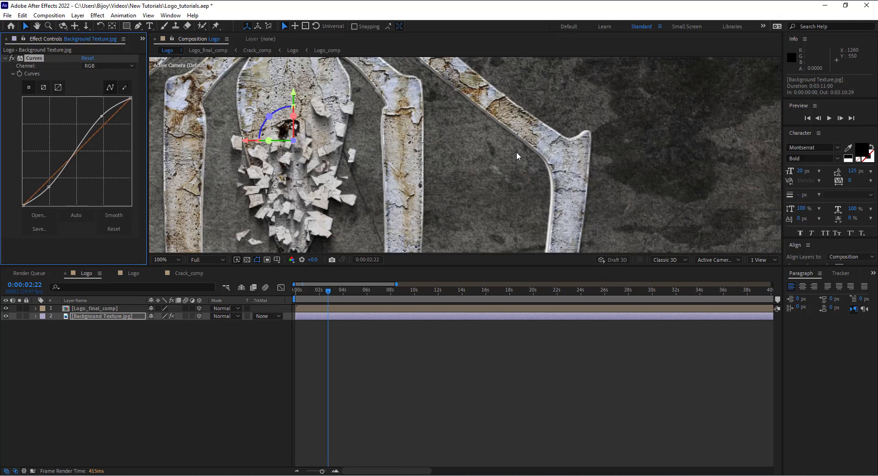
scroll(517, 155, down, 1)
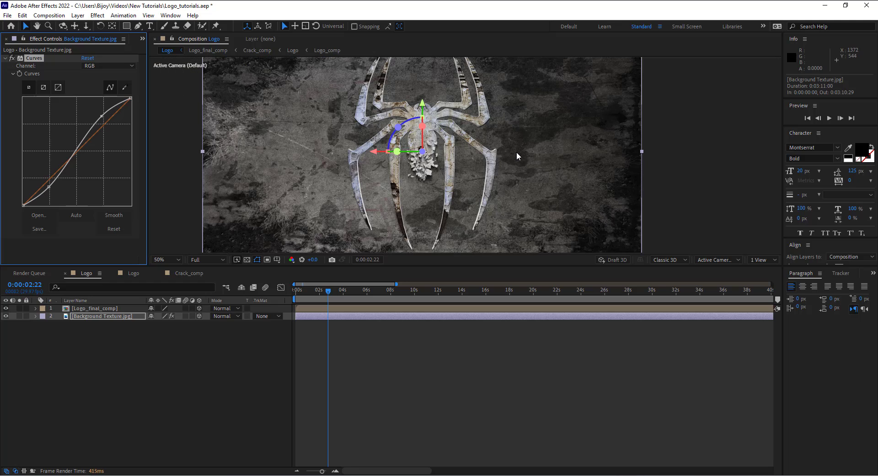
Add Levels to Background Texture.jpg with Input Black 0.0549 and Gamma 1.17
click(186, 374)
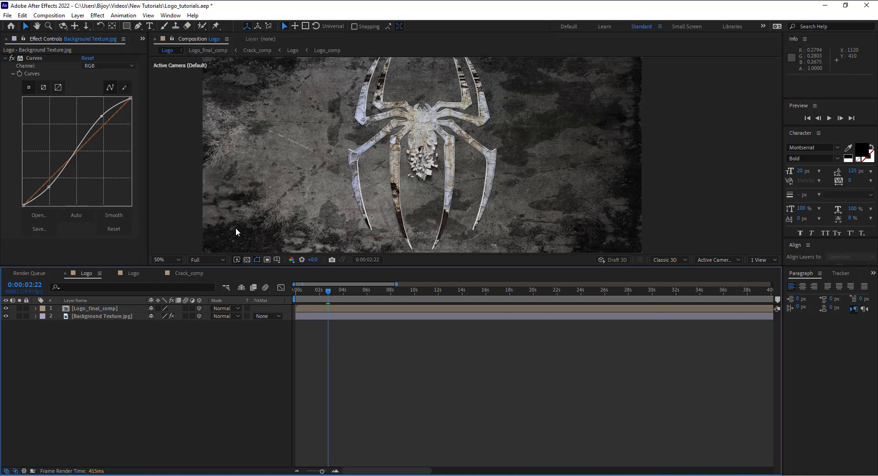
click(97, 317)
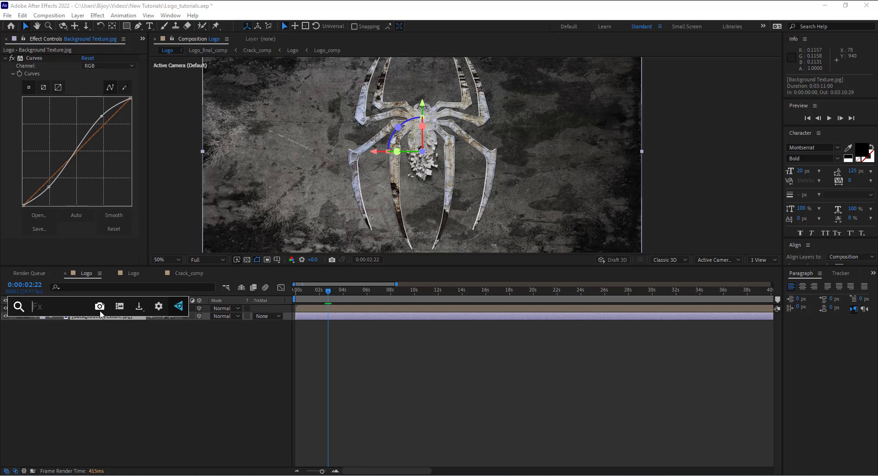
text(le)
click(58, 369)
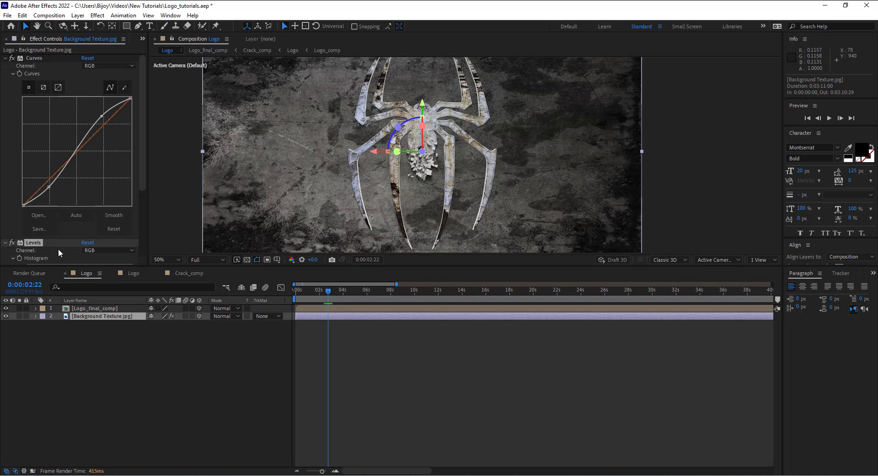
scroll(58, 250, down, 3)
drag(28, 234, 34, 238)
key(comma)
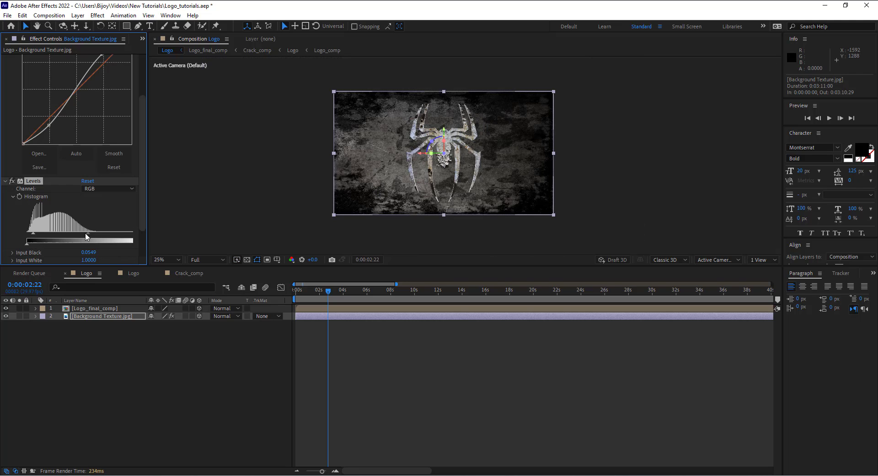
drag(86, 236, 79, 237)
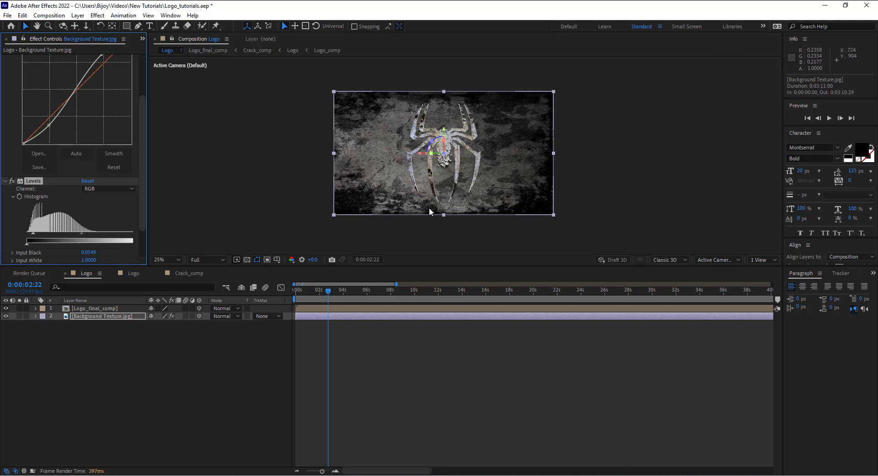
key(slash)
key(comma)
key(comma)
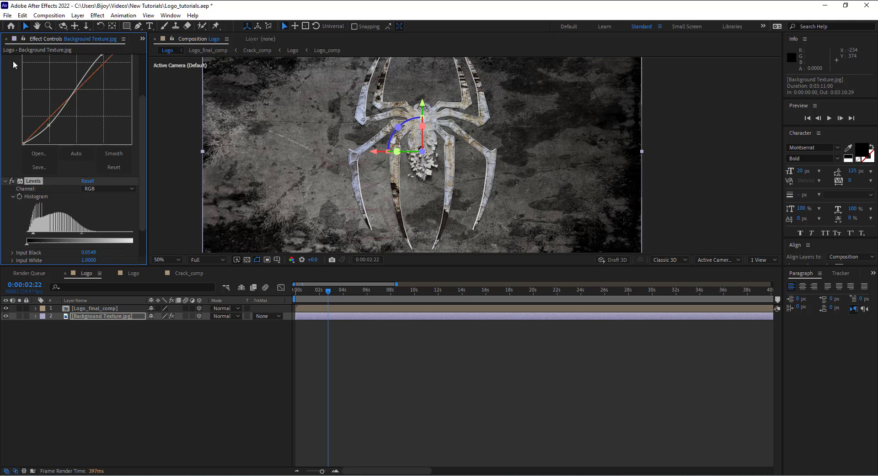
key(Return)
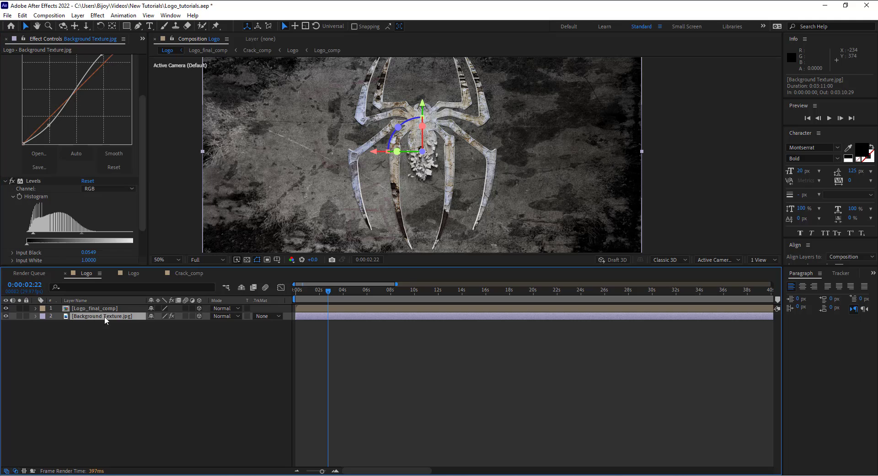
Apply Sharpen to the texture with Amount set to 3
key(ctrl+space)
text(sh)
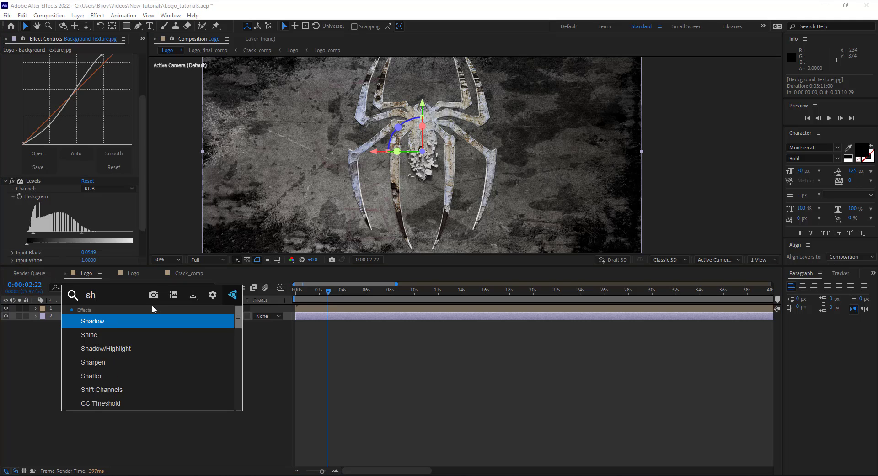
text(ar)
key(Return)
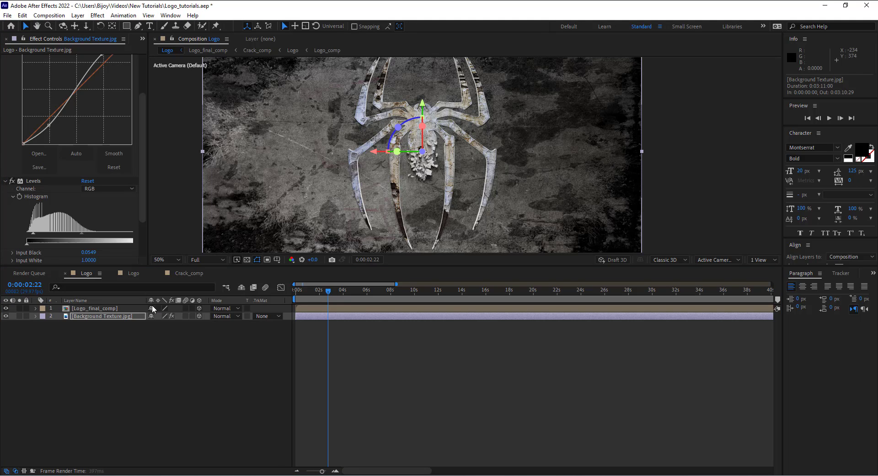
scroll(91, 215, down, 3)
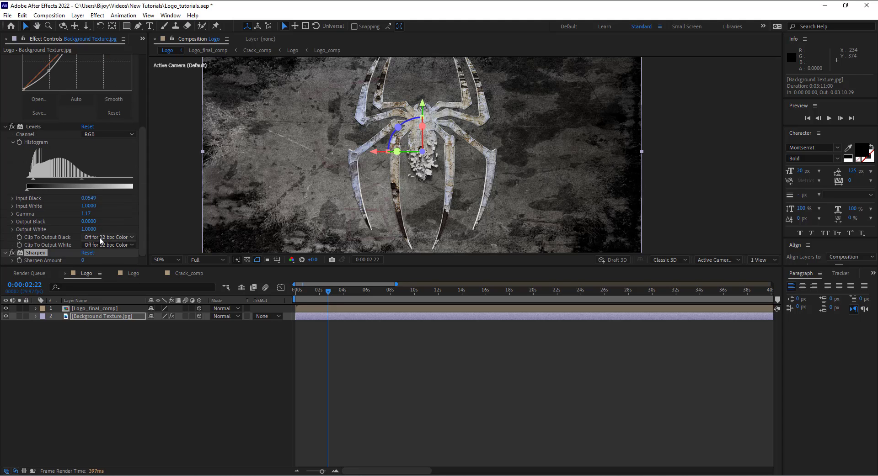
click(87, 261)
click(85, 351)
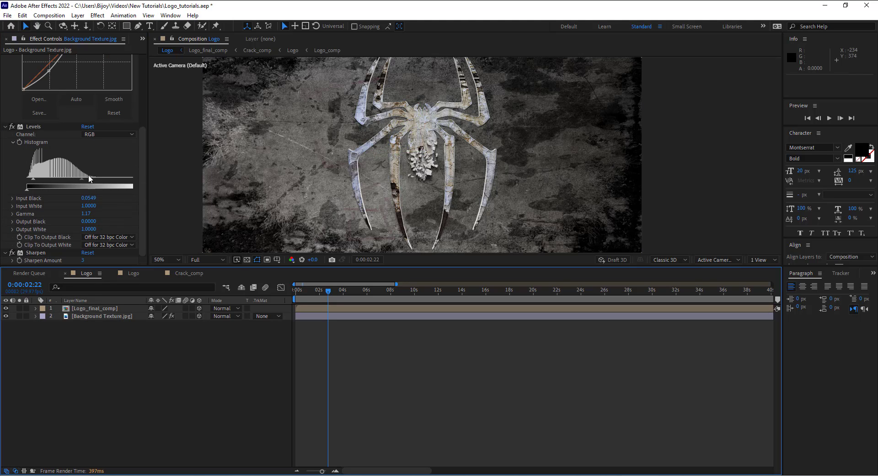
scroll(91, 129, up, 3)
click(6, 58)
click(5, 66)
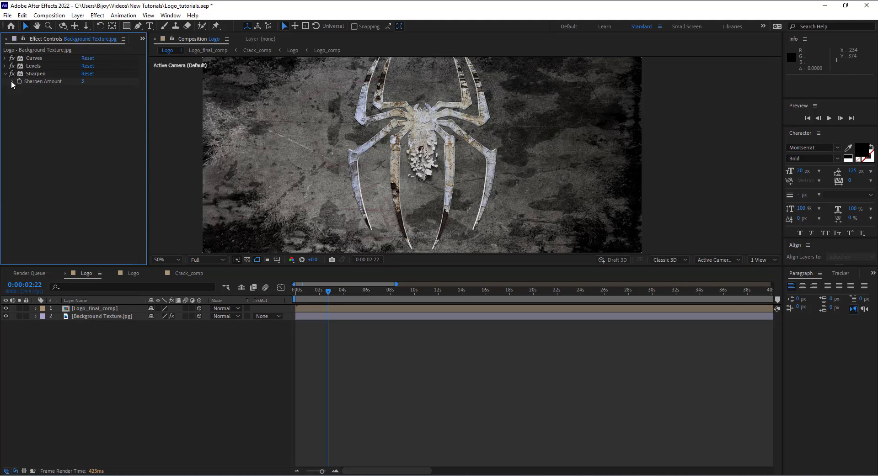
click(117, 366)
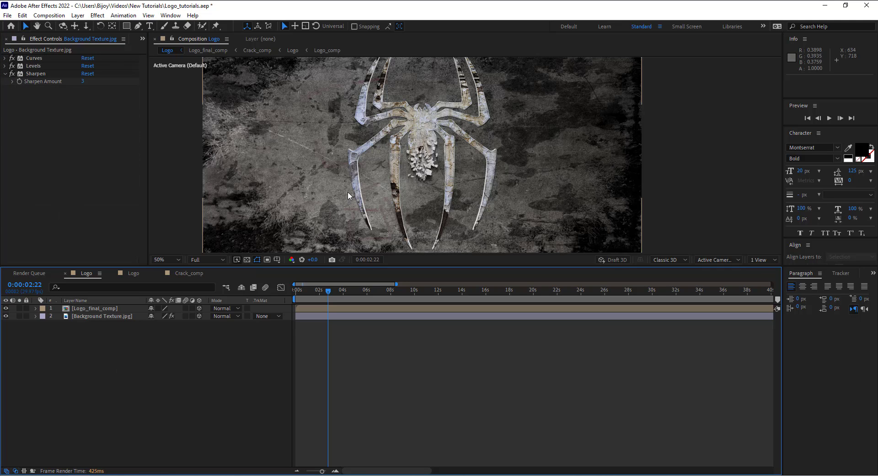
Create a black solid and place it beneath Logo_final_comp, above the background texture
key(comma)
key(comma)
right_click(95, 377)
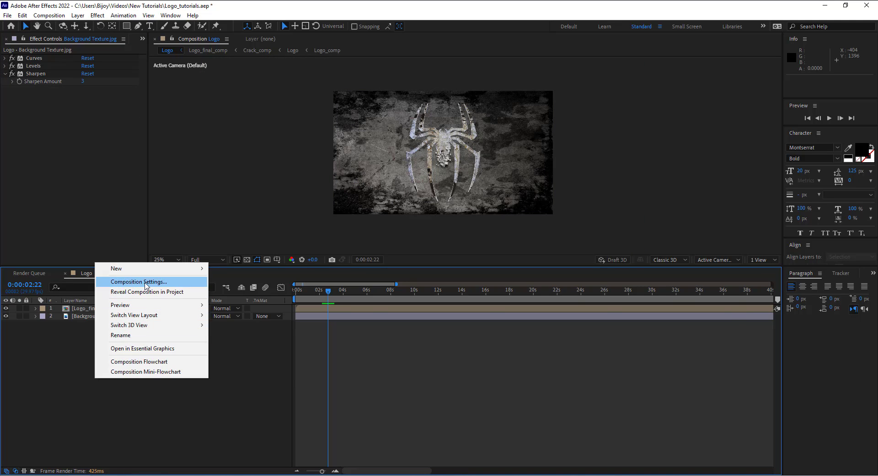
mouse_move(105, 269)
click(256, 292)
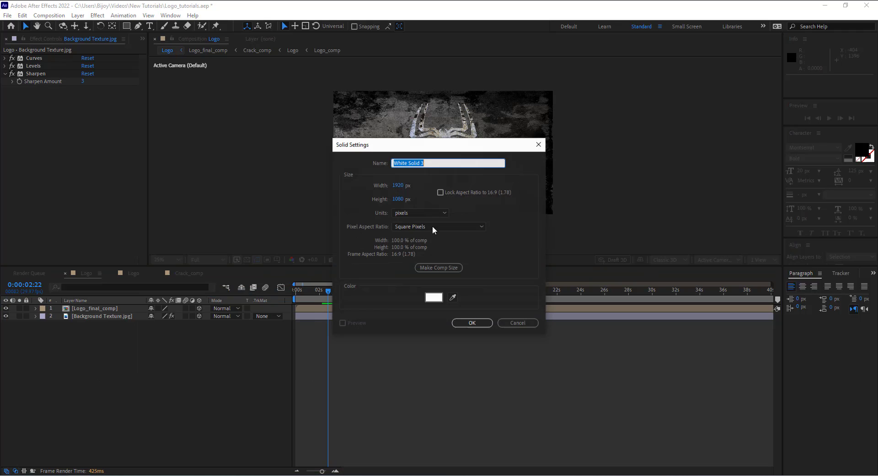
click(432, 298)
click(396, 274)
click(530, 187)
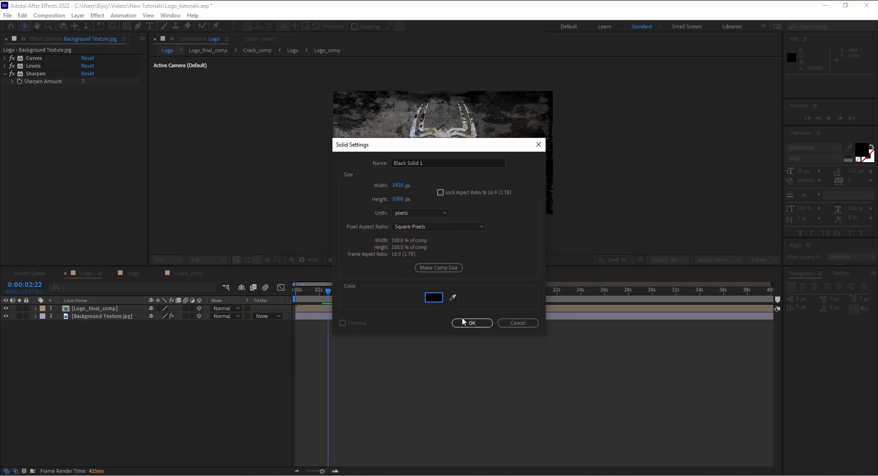
click(471, 323)
drag(108, 309, 109, 322)
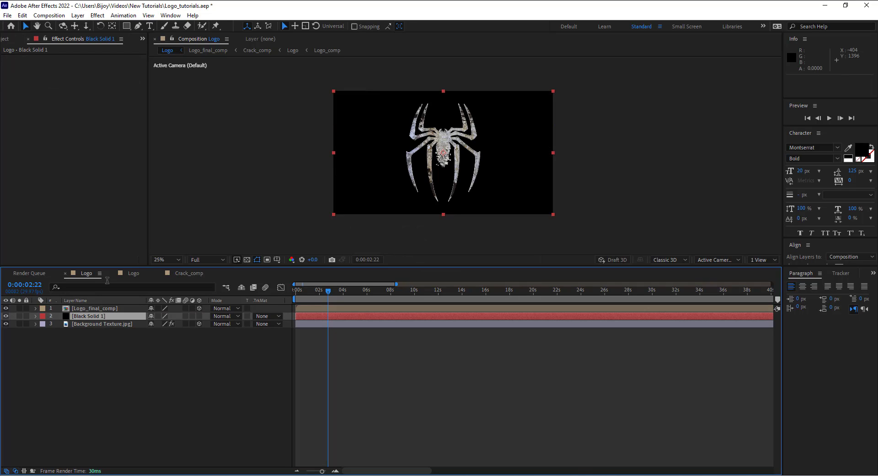
Draw a closed Pen-tool mask around the spider on the black solid
click(138, 27)
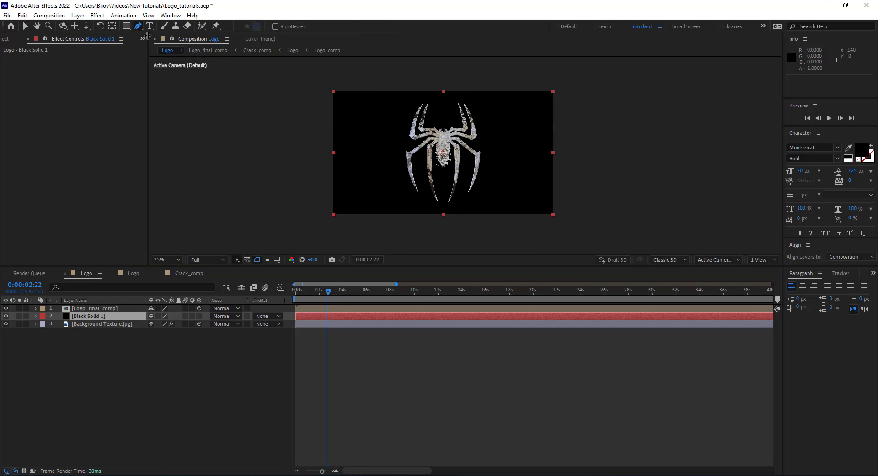
click(411, 199)
mouse_move(384, 174)
mouse_down()
mouse_move(384, 141)
mouse_move(414, 107)
mouse_move(484, 118)
mouse_move(500, 173)
mouse_up()
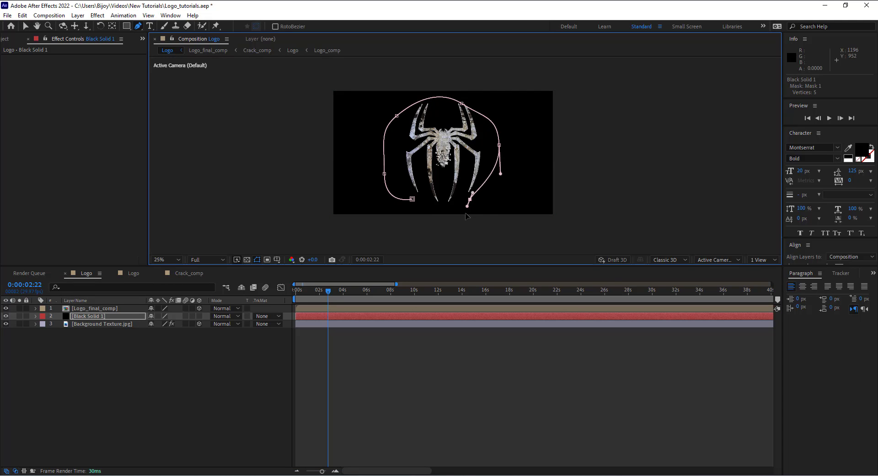
drag(470, 200, 464, 218)
drag(412, 199, 413, 215)
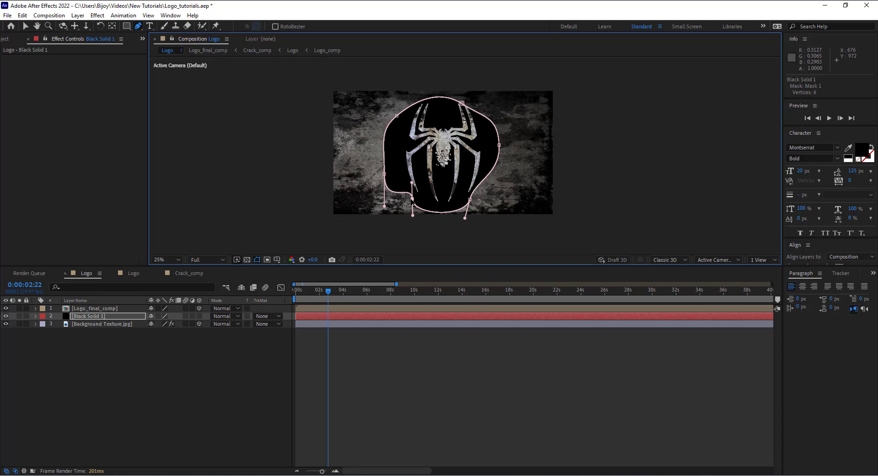
Adjust the mask vertices into a rounded blob framing the spider
click(26, 26)
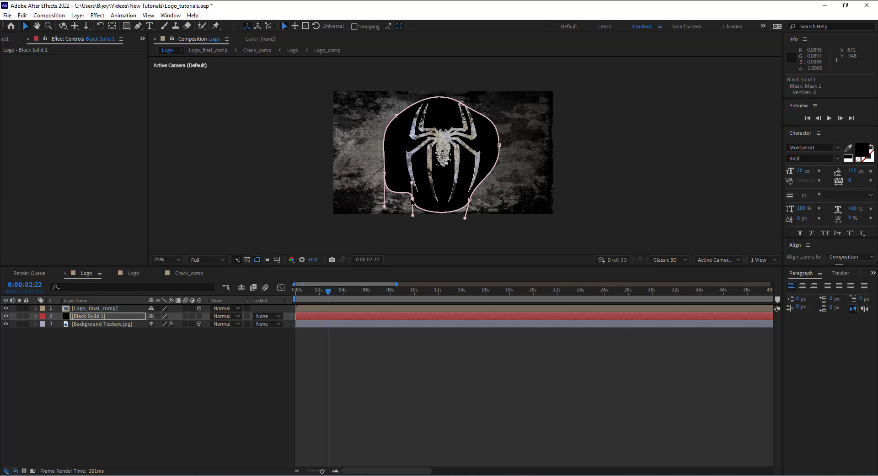
drag(411, 199, 420, 183)
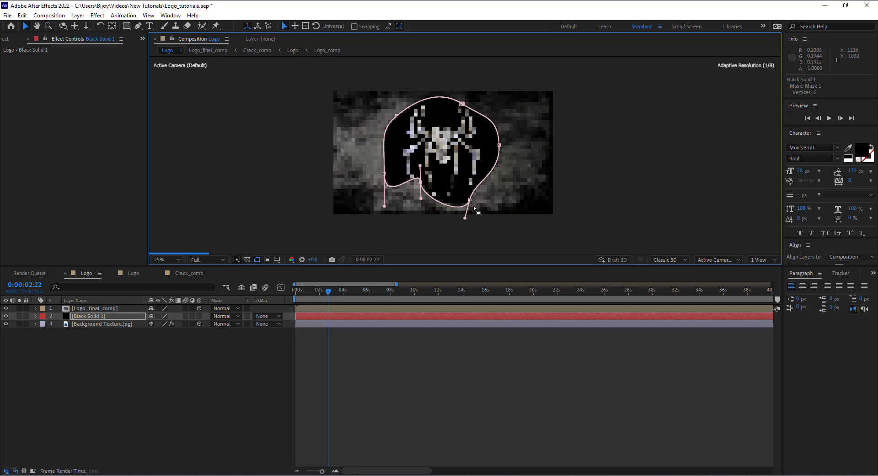
drag(470, 199, 460, 203)
mouse_move(500, 174)
mouse_down()
mouse_move(502, 148)
mouse_move(502, 162)
mouse_up()
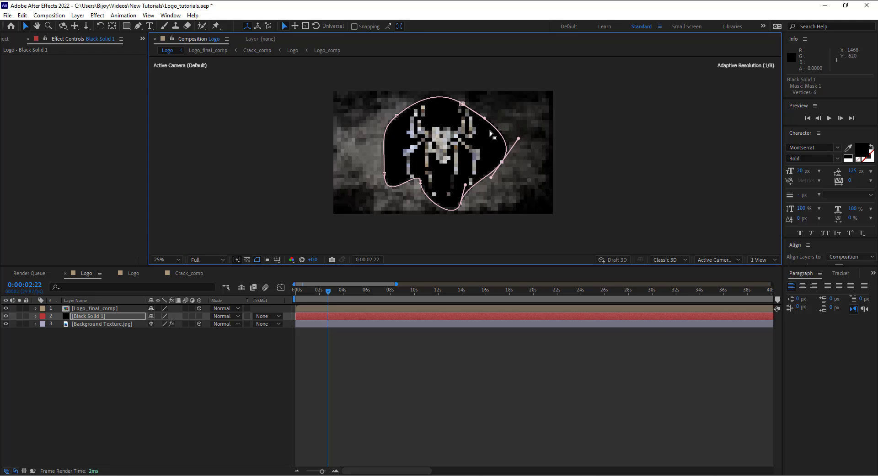
drag(485, 118, 487, 129)
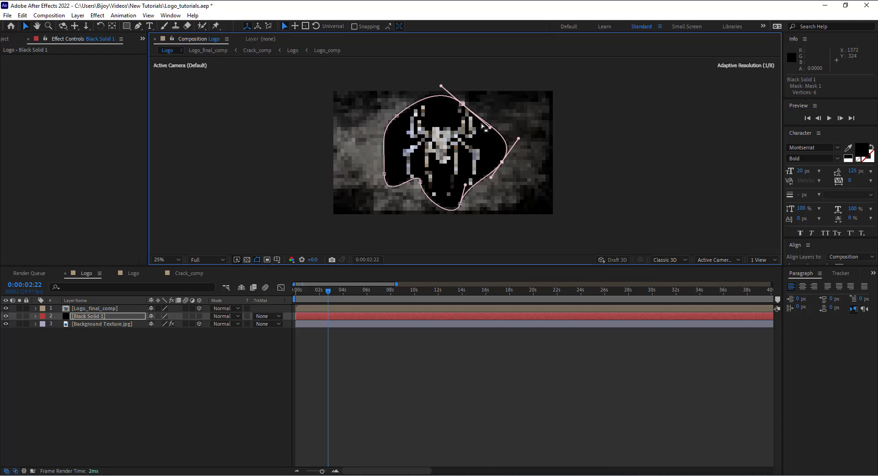
drag(396, 116, 366, 111)
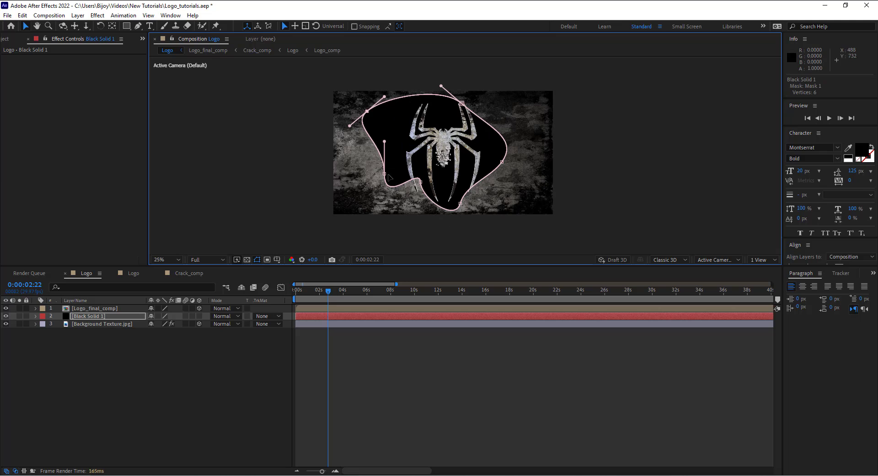
drag(384, 174, 378, 178)
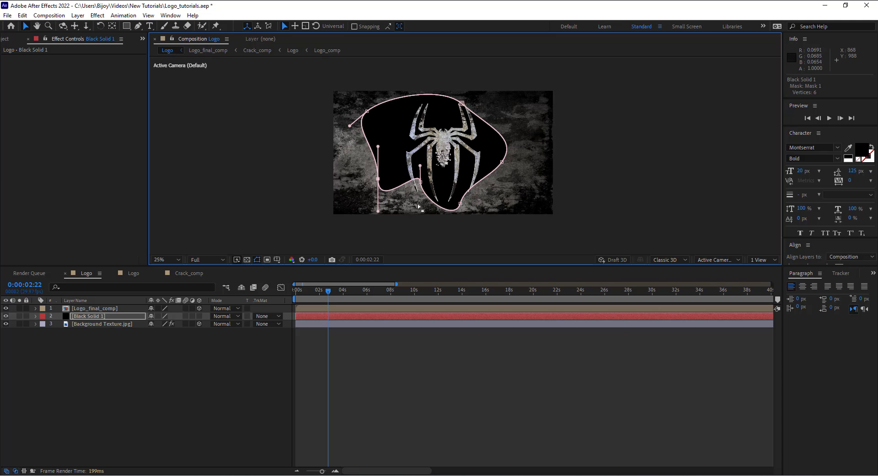
Invert Black Solid 1's mask and give it a 500 px feather
click(103, 328)
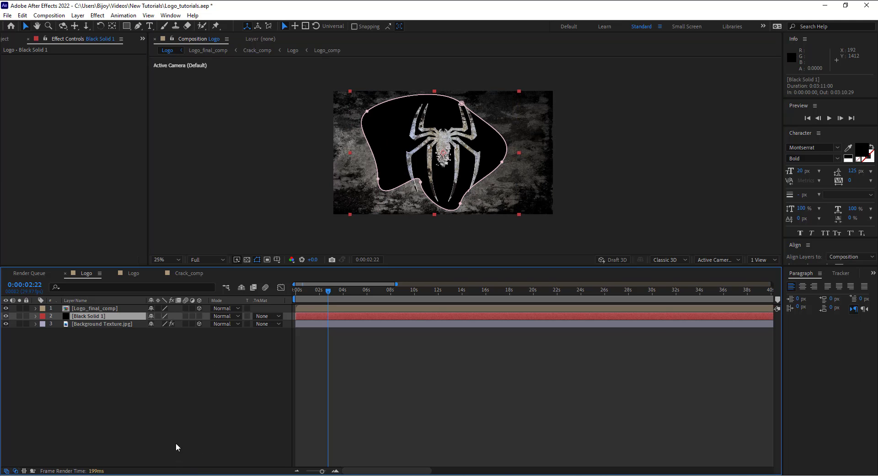
key(m)
click(183, 324)
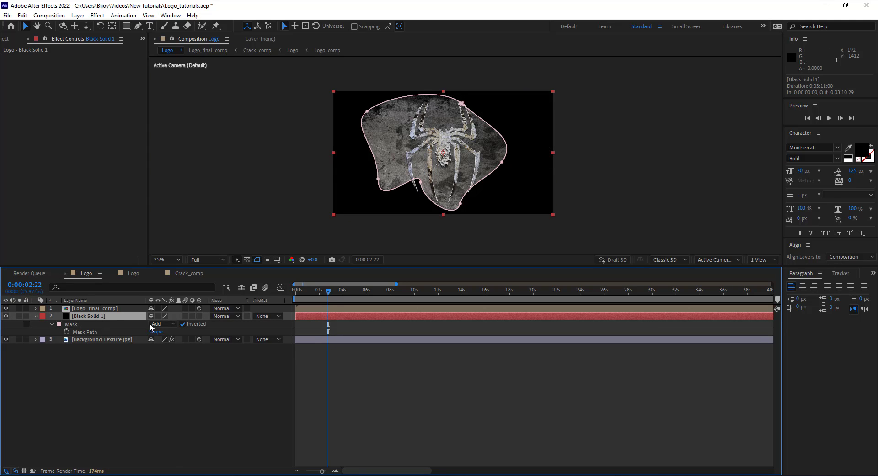
key(f)
click(160, 332)
key(Return)
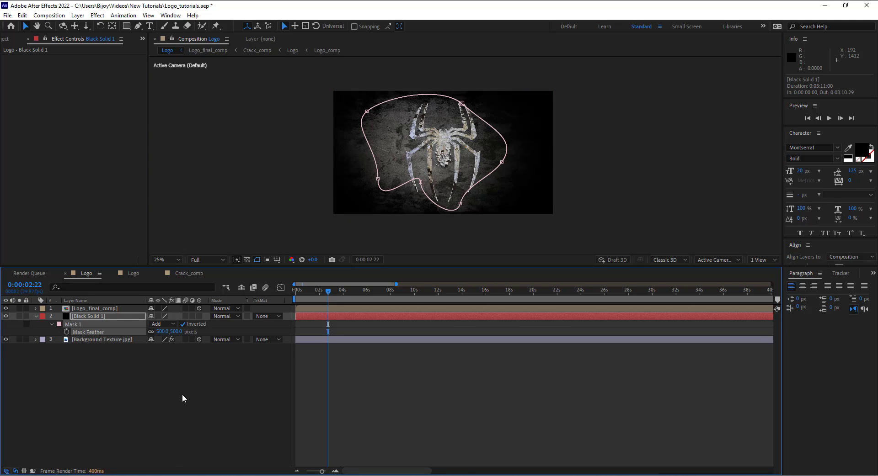
click(182, 394)
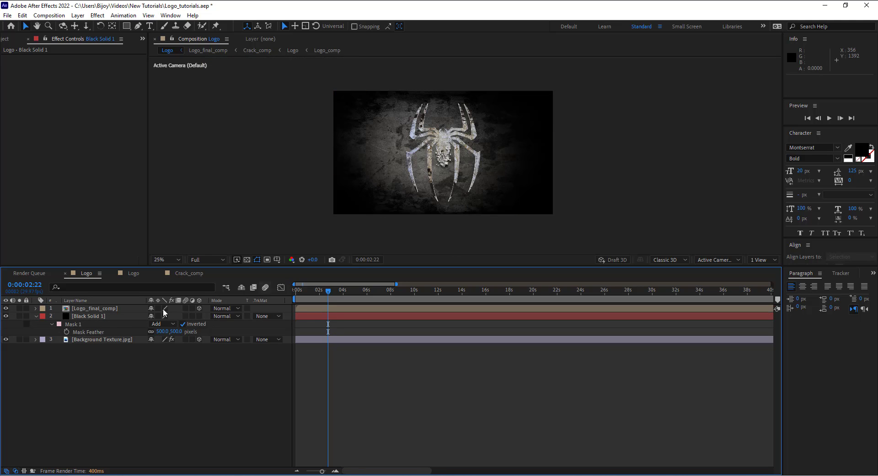
Pull the mask's top-right, right and bottom points to reshape the vignette
click(103, 316)
click(462, 103)
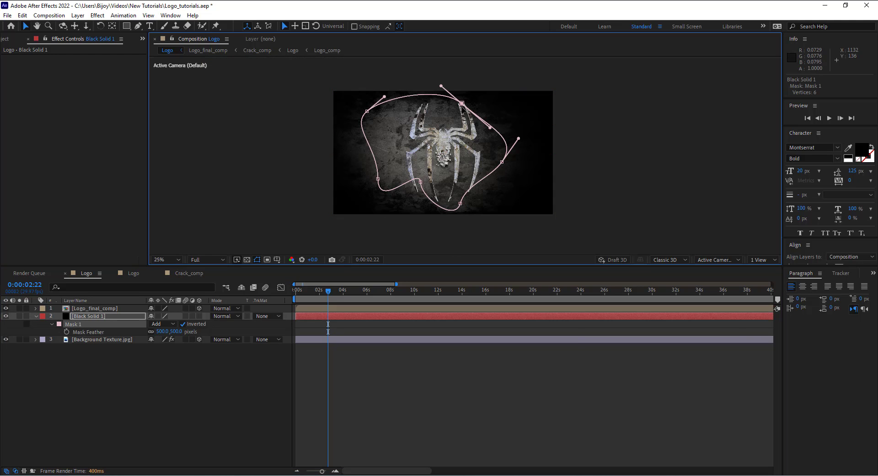
drag(462, 104, 493, 106)
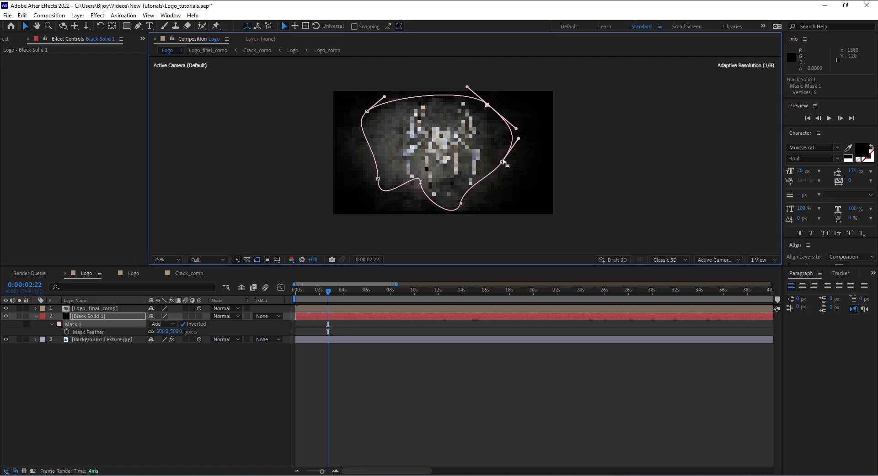
drag(498, 161, 501, 165)
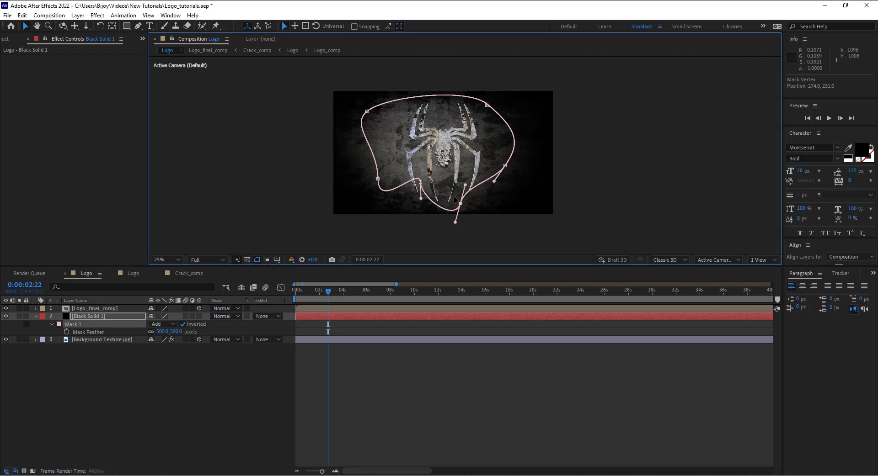
drag(460, 204, 453, 193)
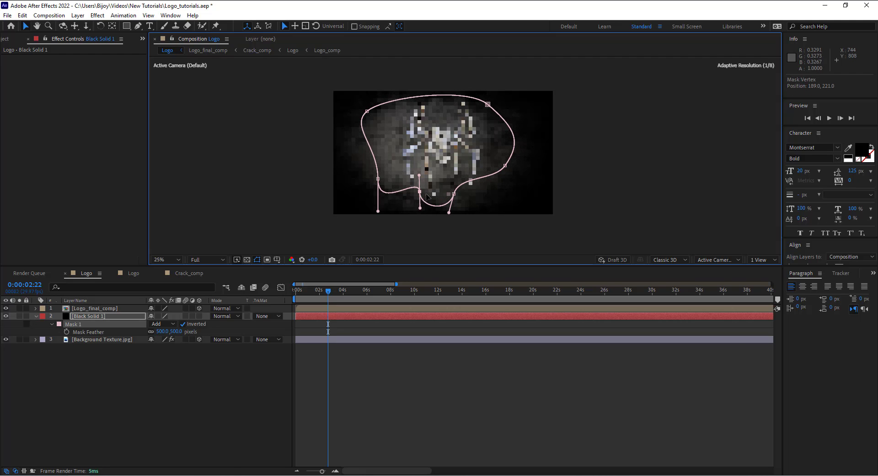
click(114, 361)
click(103, 316)
Change Black Solid 1's Opacity value to 85%
key(t)
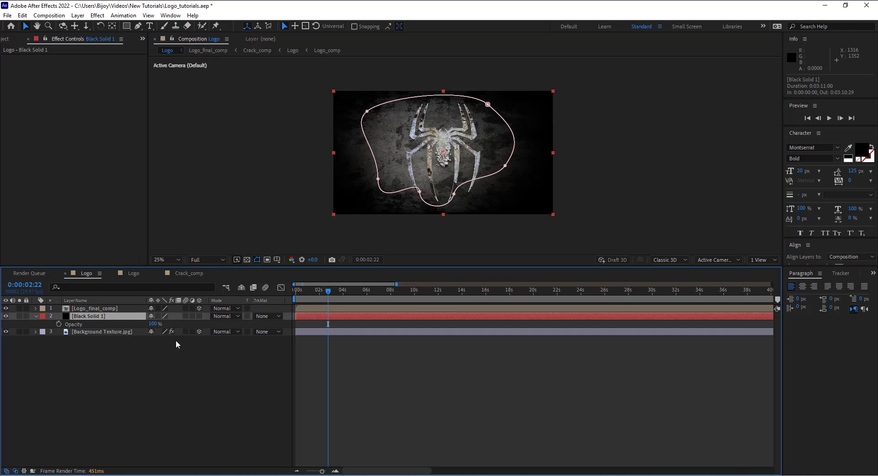
click(153, 324)
key(Return)
click(152, 324)
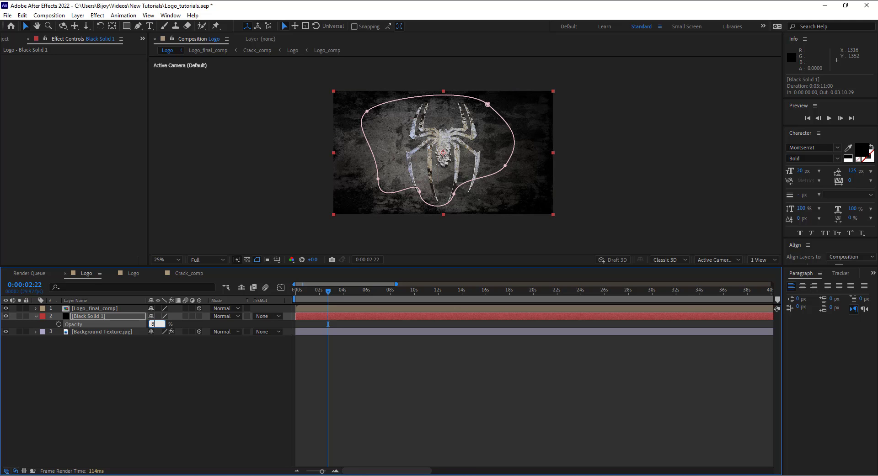
text(5)
key(Return)
click(166, 371)
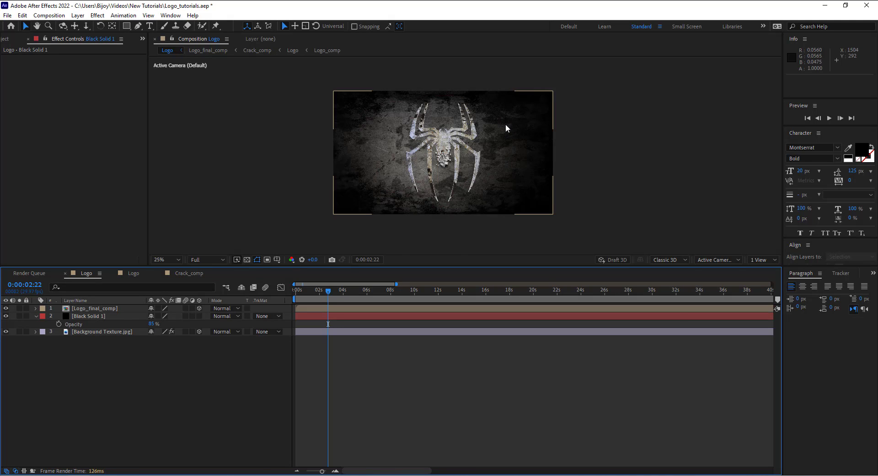
scroll(505, 125, up, 2)
scroll(506, 124, down, 2)
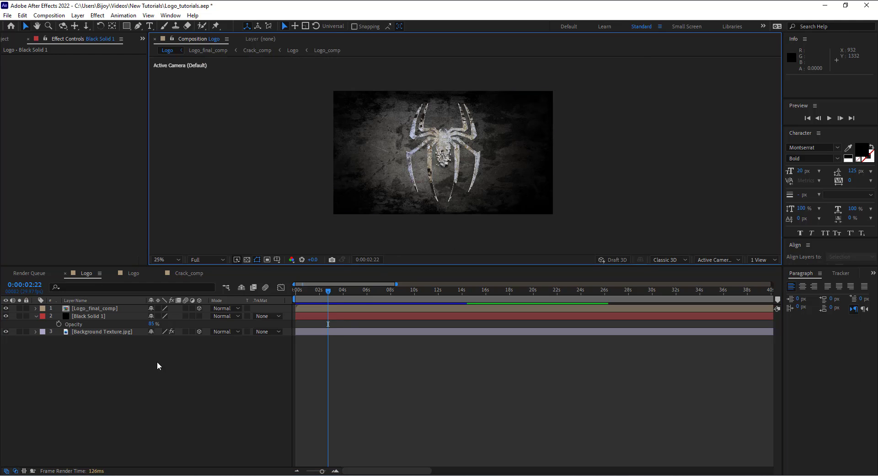
Duplicate Logo_final_comp and rename the copy to Shadow
click(37, 316)
click(100, 309)
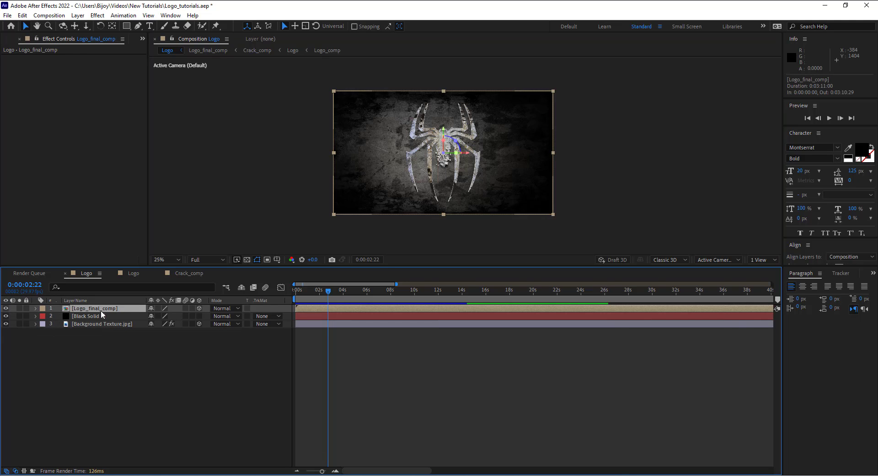
click(23, 15)
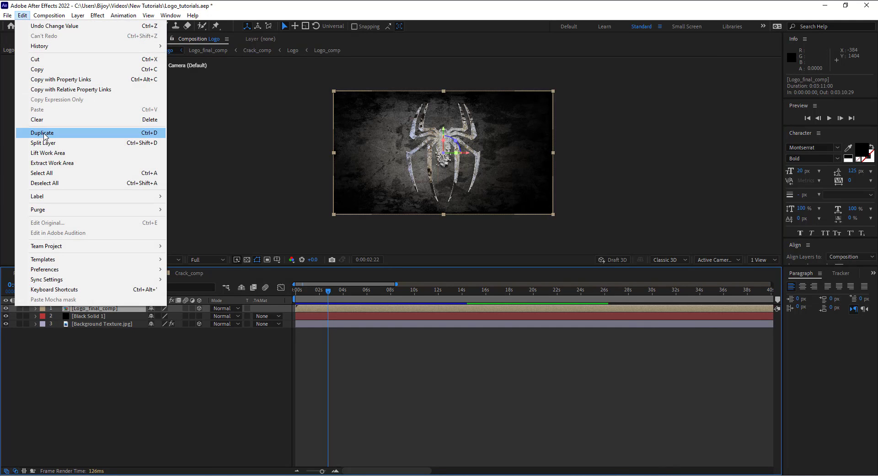
click(36, 132)
click(103, 316)
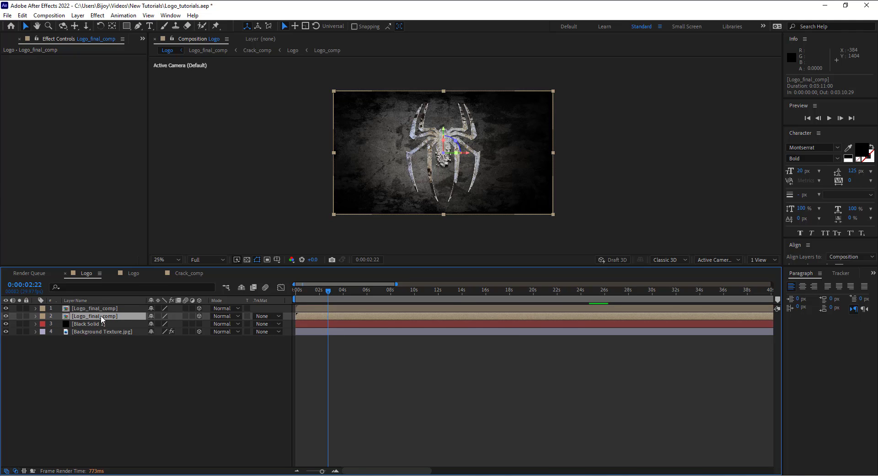
key(Return)
text(Shadow)
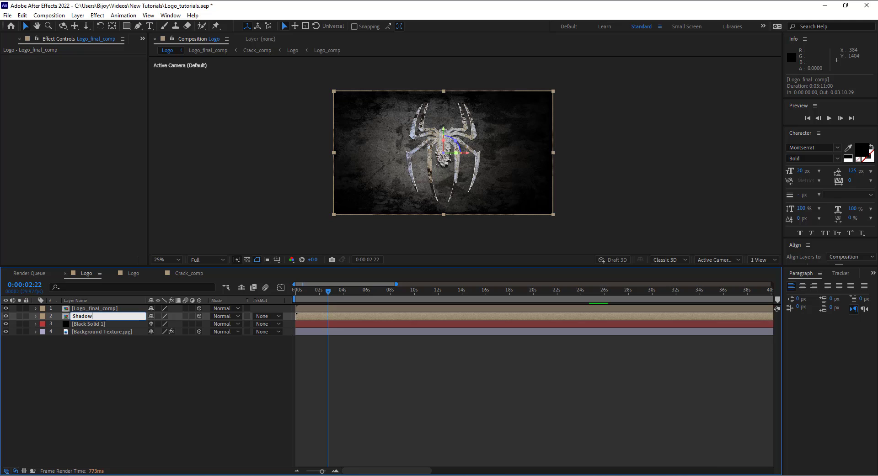
key(Return)
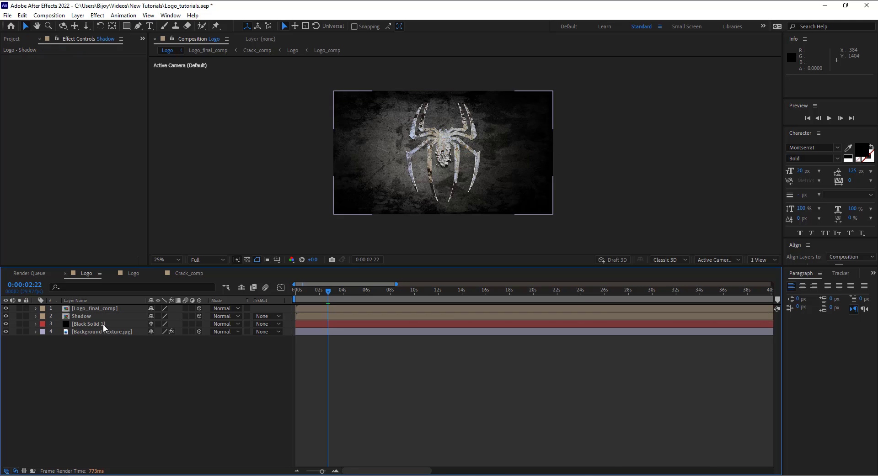
Apply Tint to Shadow with Map White To set to black 000000
click(97, 317)
key(ctrl+space)
text(t)
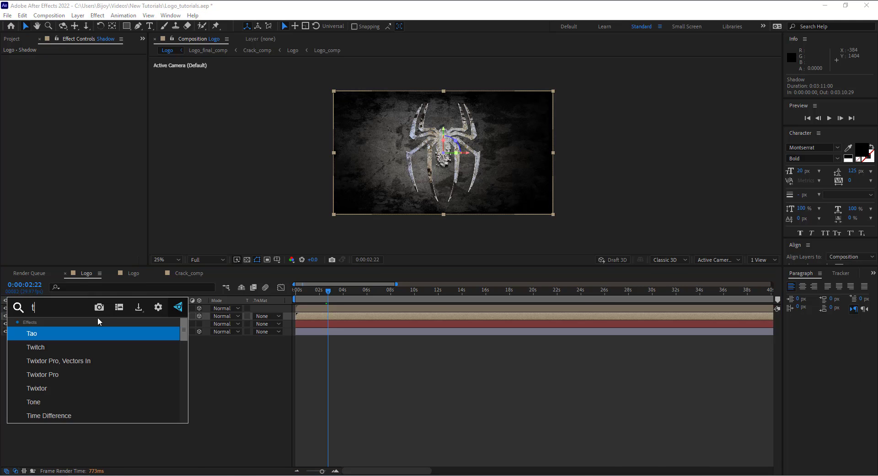
text(in)
key(Return)
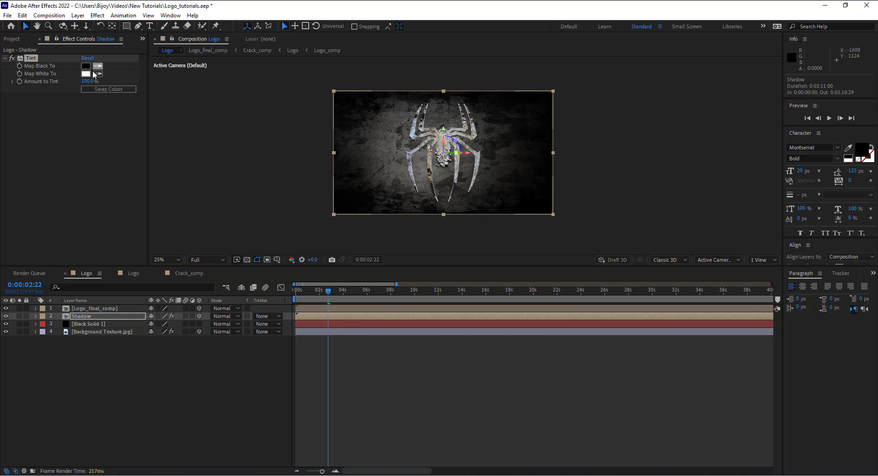
click(86, 73)
text(000000)
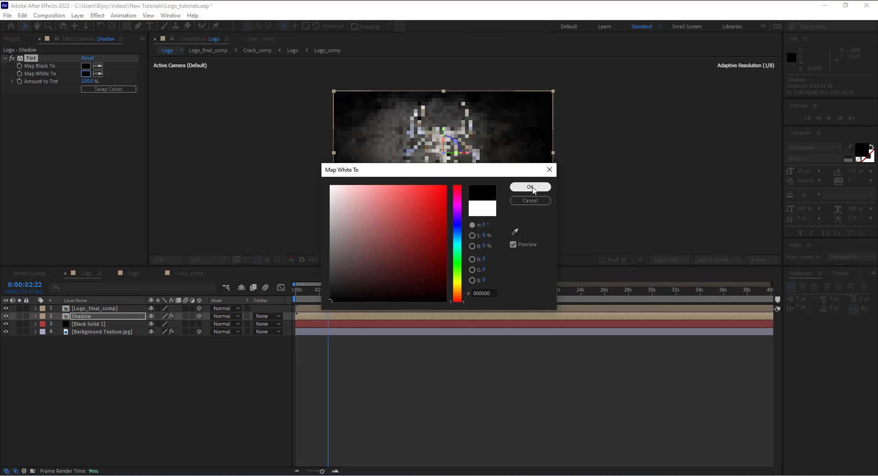
click(531, 187)
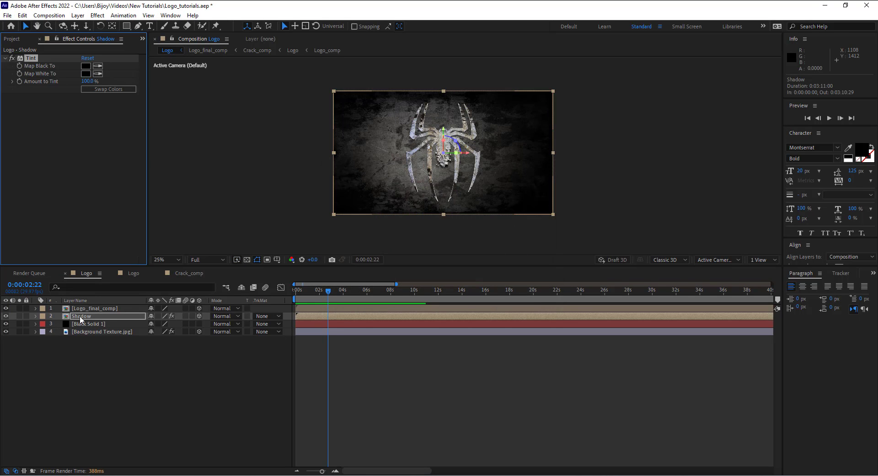
key(ctrl+space)
Apply CC Radial Blur to Shadow with Amount 50, centred at 952, -32
text(cc r)
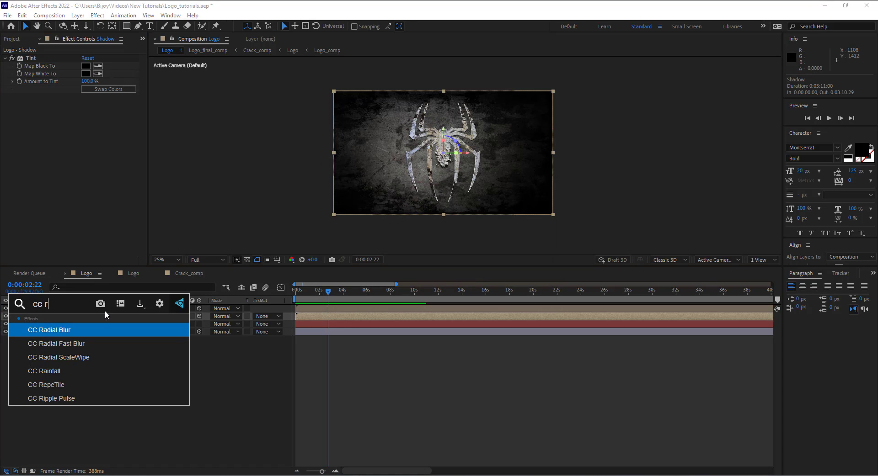
click(94, 329)
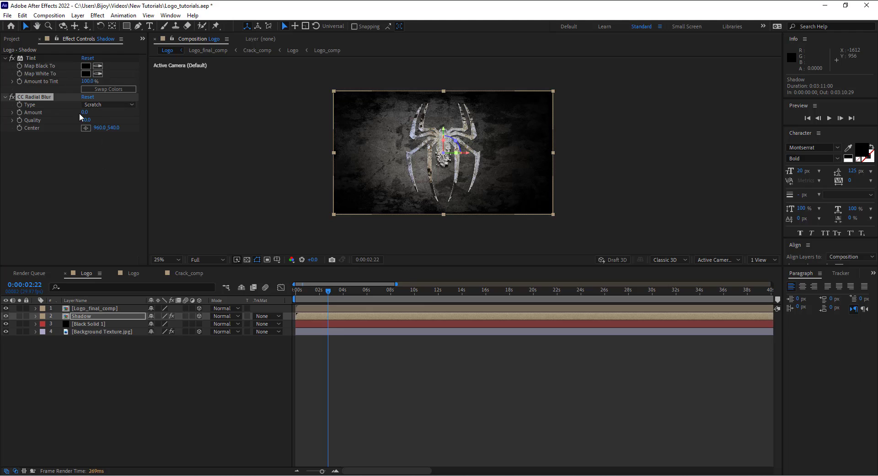
click(83, 113)
text(50)
key(Return)
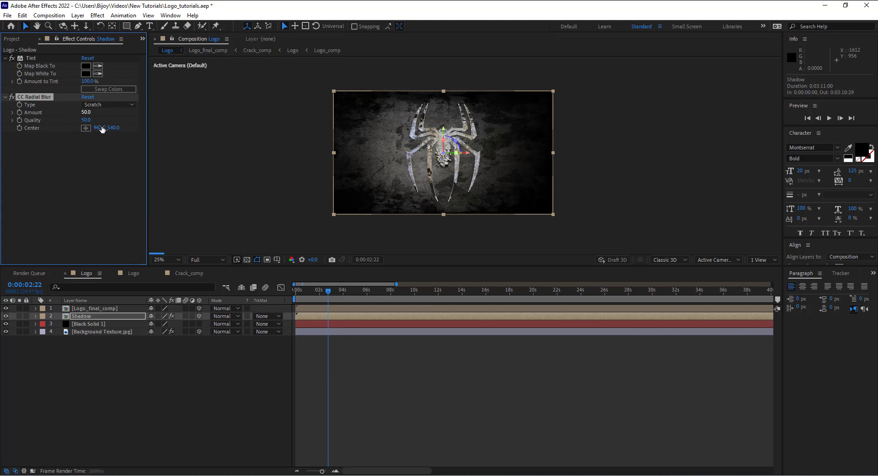
click(85, 128)
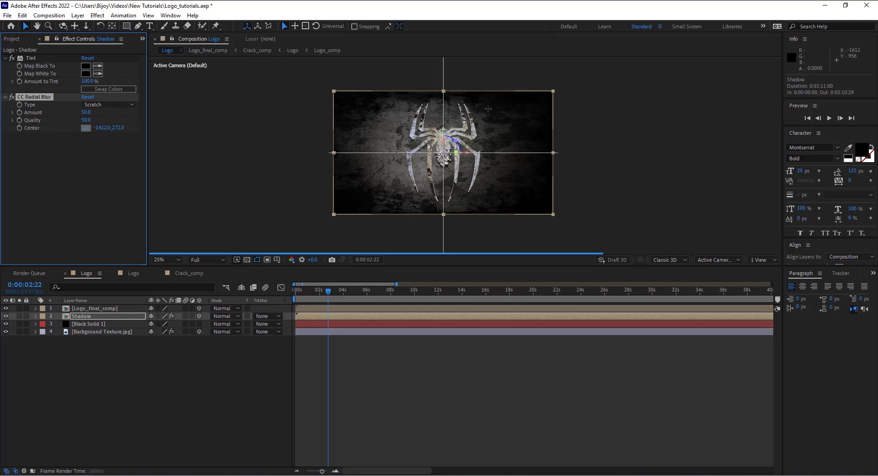
click(442, 87)
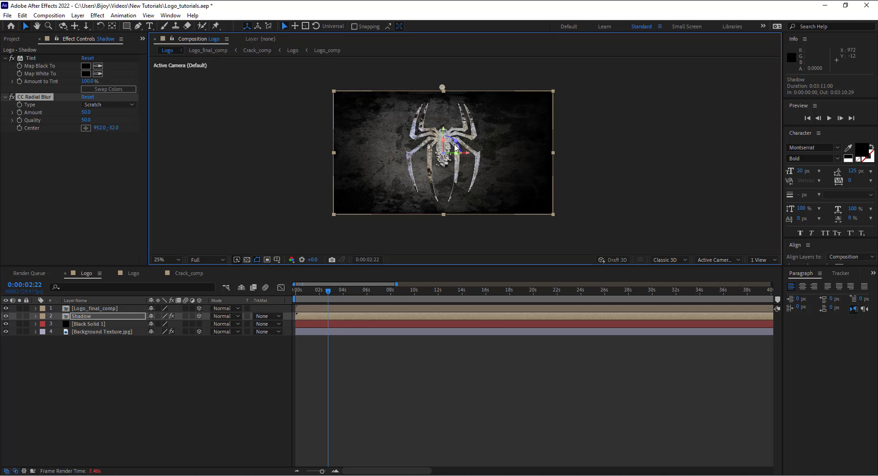
key(period)
Switch the radial blur Type to Fading Zoom and zoom in to inspect the logo
click(109, 105)
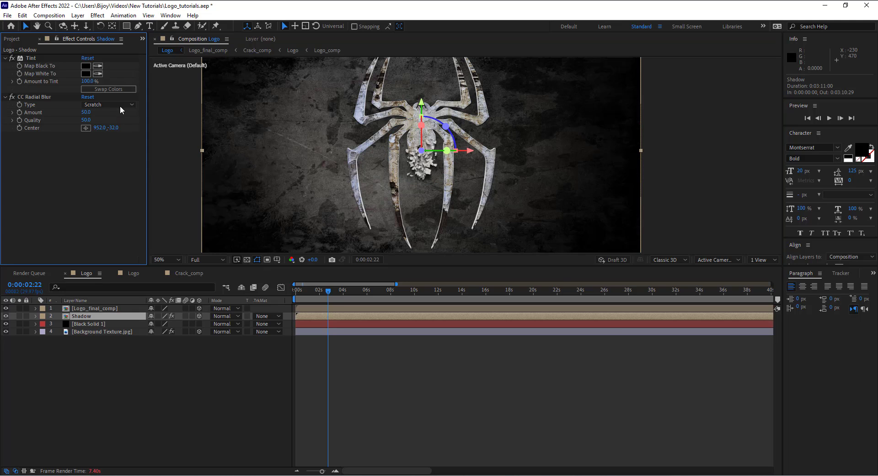
click(128, 129)
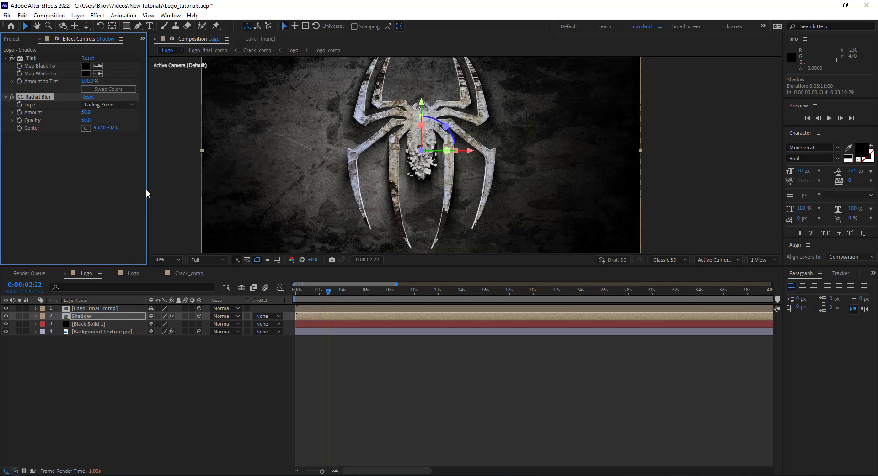
key(period)
drag(475, 180, 493, 158)
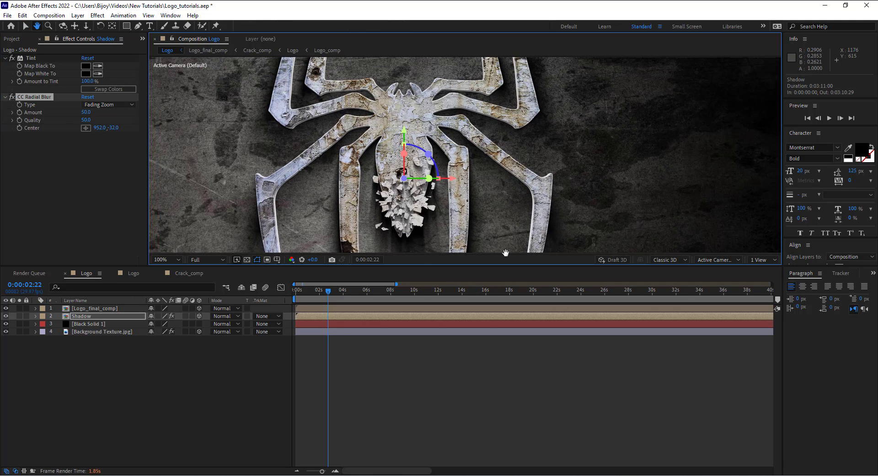
key(v)
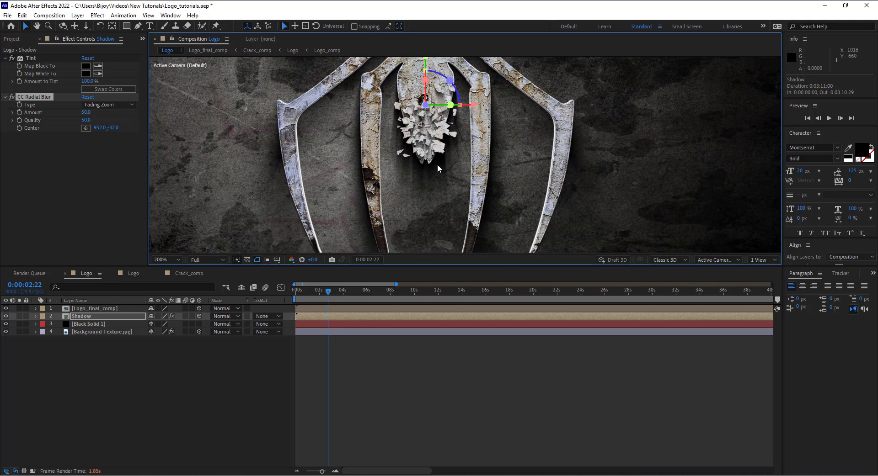
key(comma)
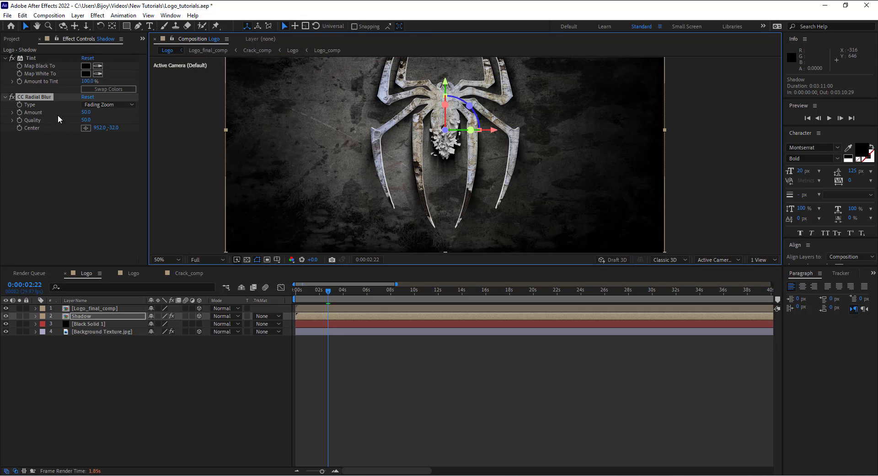
Add Drop Shadow to Shadow: distance 8, softness 6, direction 180°, opacity 100%
key(ctrl+space)
text(drop)
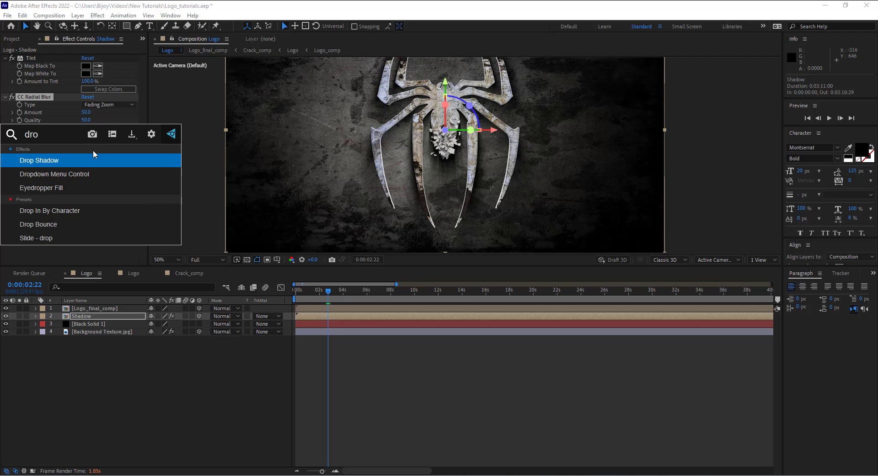
click(68, 163)
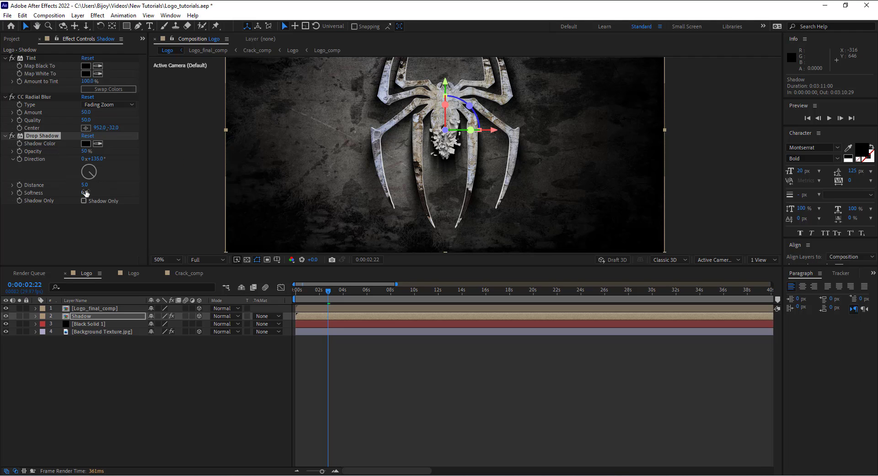
click(84, 186)
key(Up)
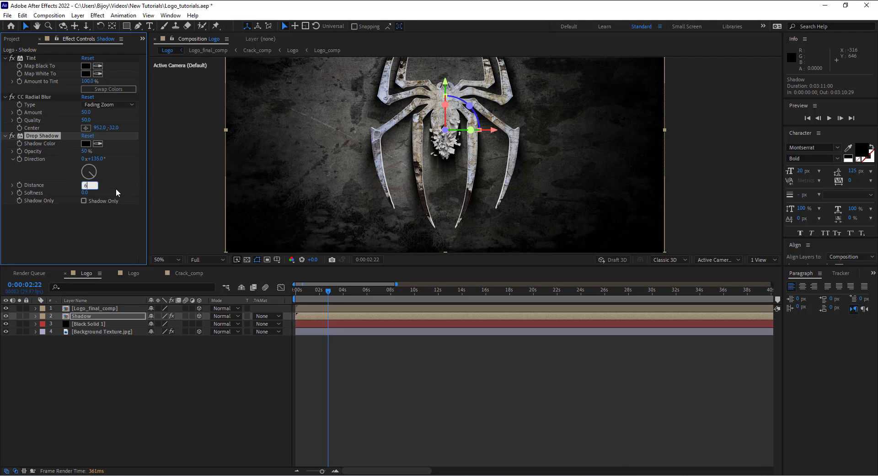
click(85, 193)
text(6)
key(Return)
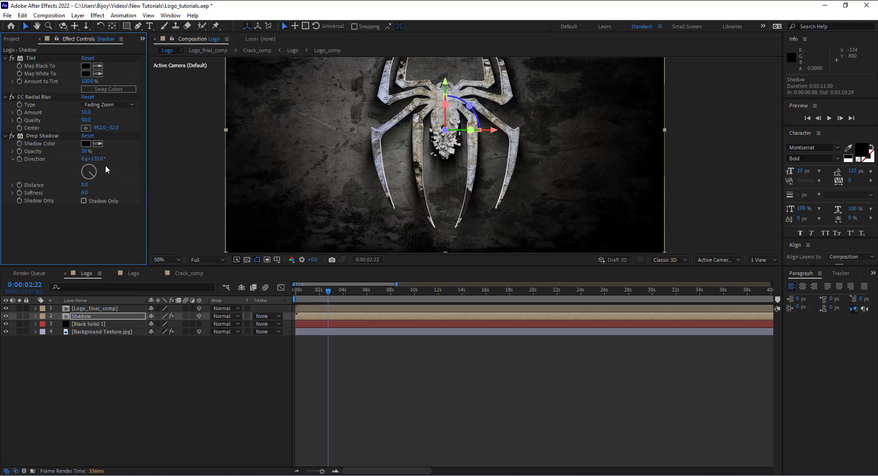
click(95, 159)
text(180)
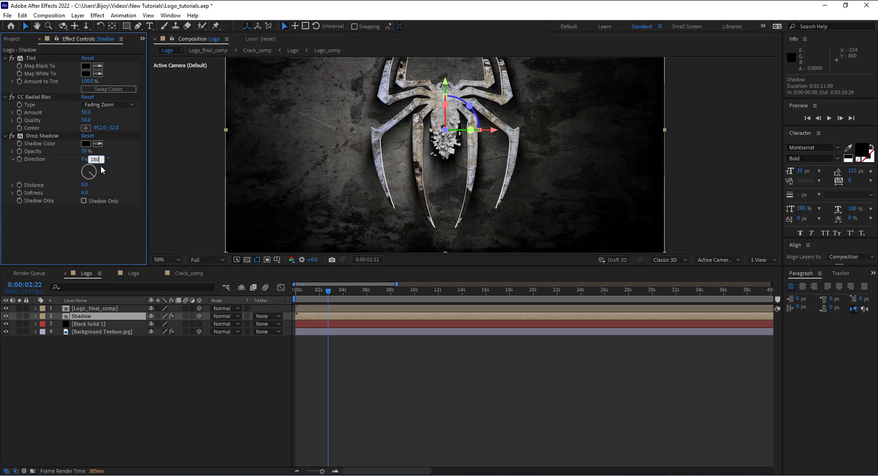
key(Return)
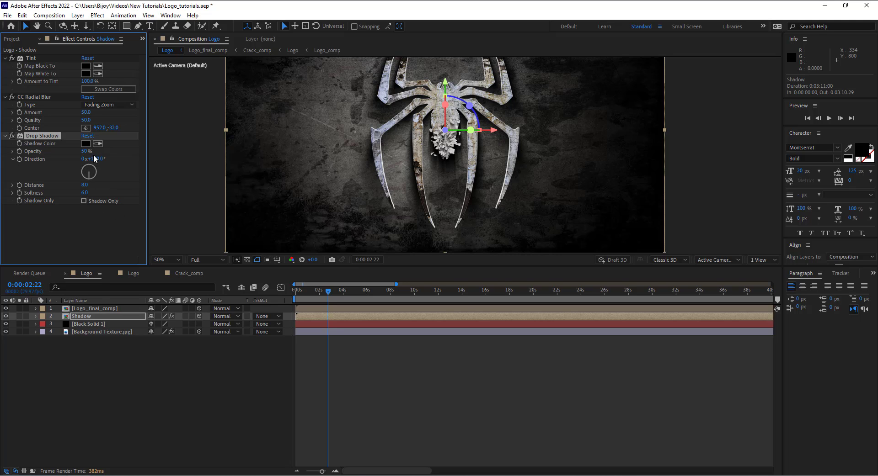
drag(85, 151, 110, 151)
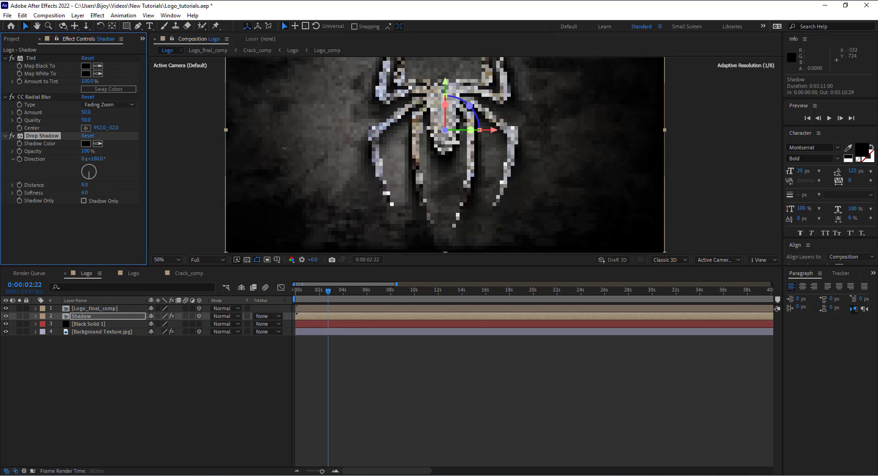
click(5, 136)
click(5, 97)
click(5, 58)
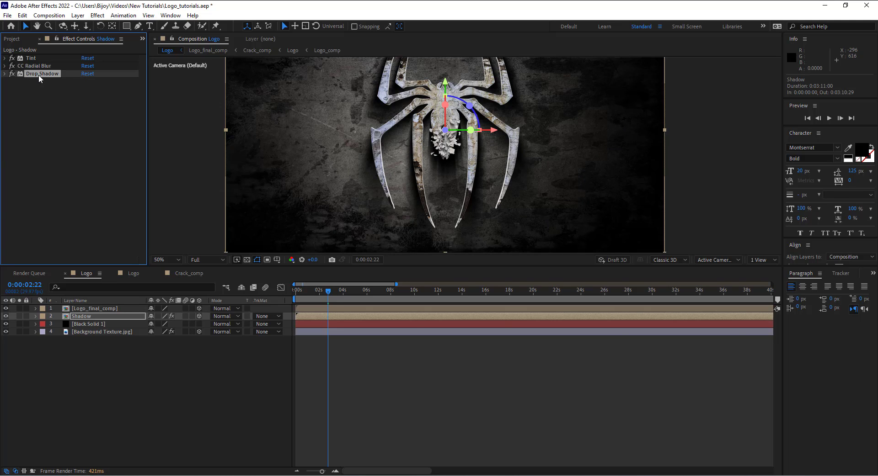
Duplicate the Drop Shadow effect to create Drop Shadow 2
click(22, 15)
click(35, 131)
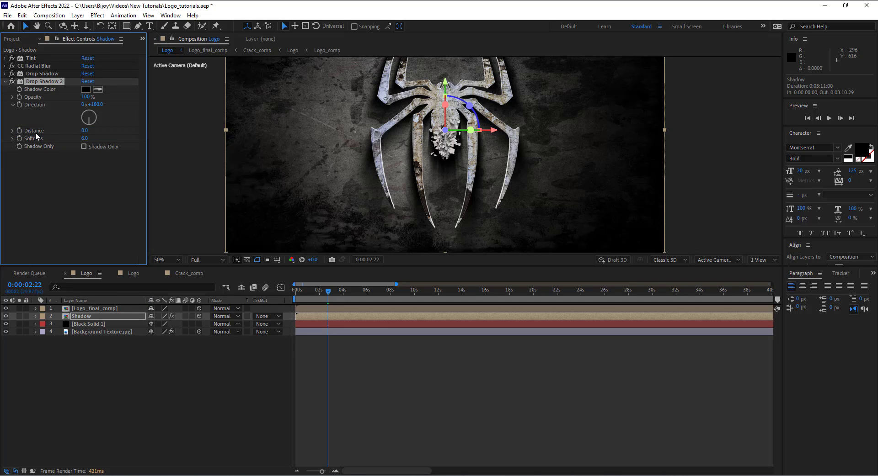
scroll(465, 156, up, 2)
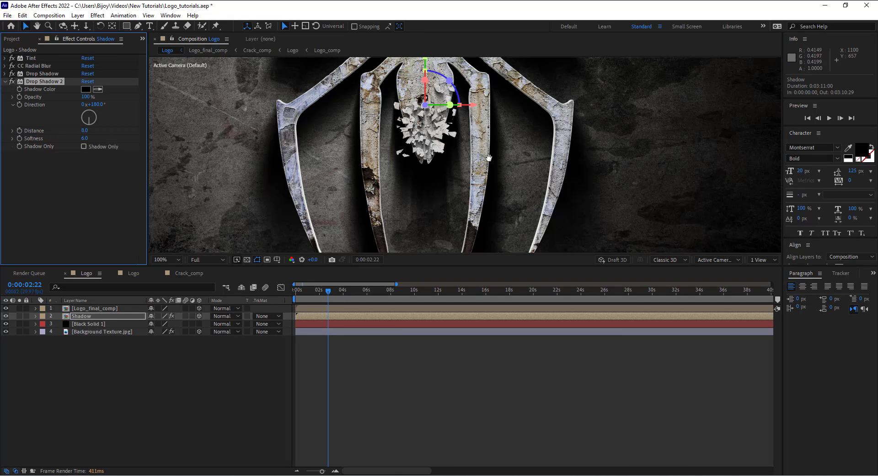
drag(489, 157, 484, 244)
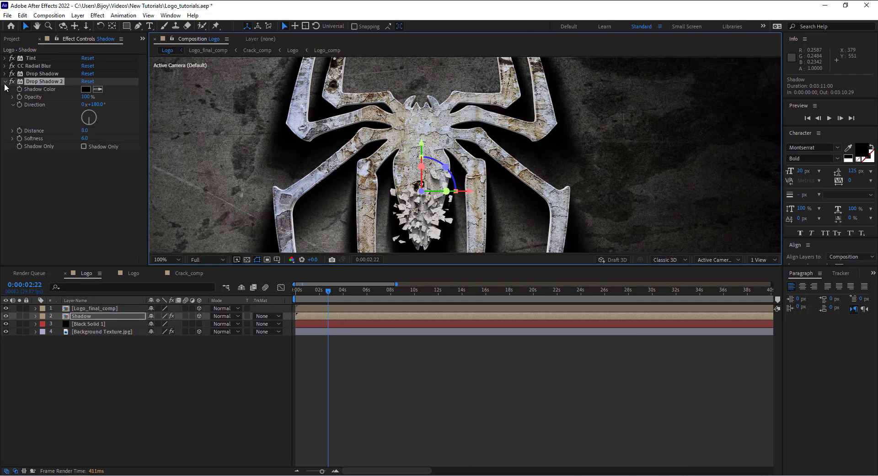
click(5, 82)
scroll(300, 206, down, 2)
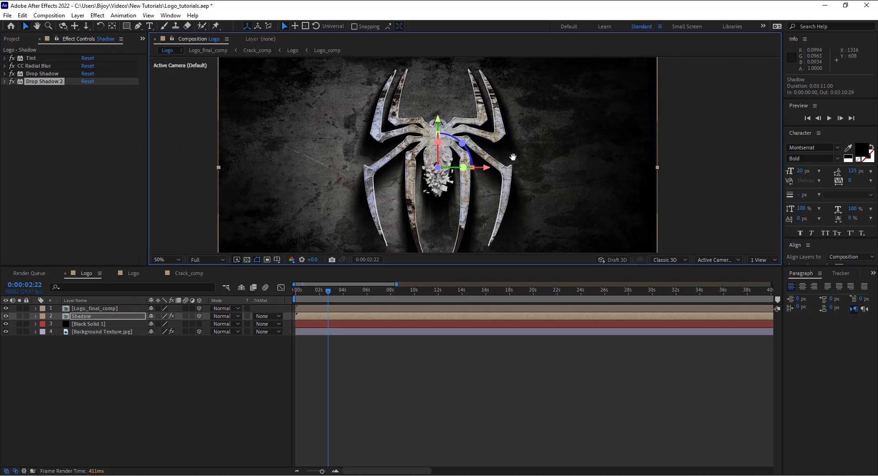
scroll(510, 163, down, 2)
scroll(528, 153, up, 2)
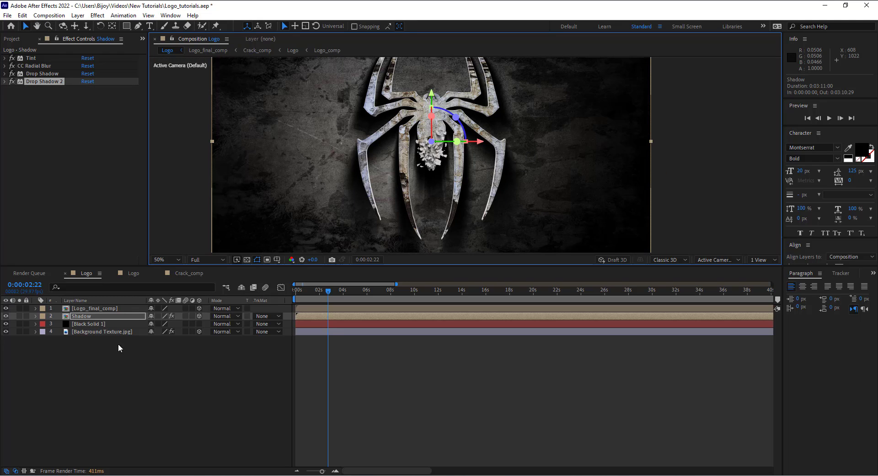
Set the Shadow layer's opacity to 90%
click(94, 318)
key(t)
click(155, 324)
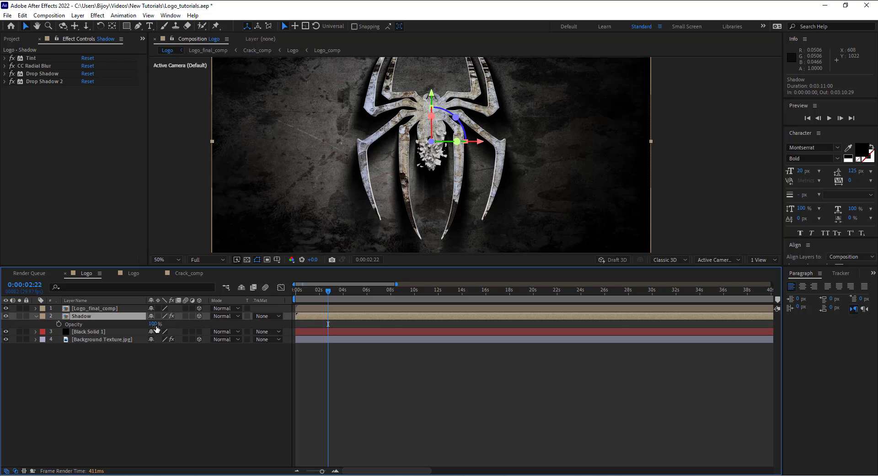
text(90)
key(Return)
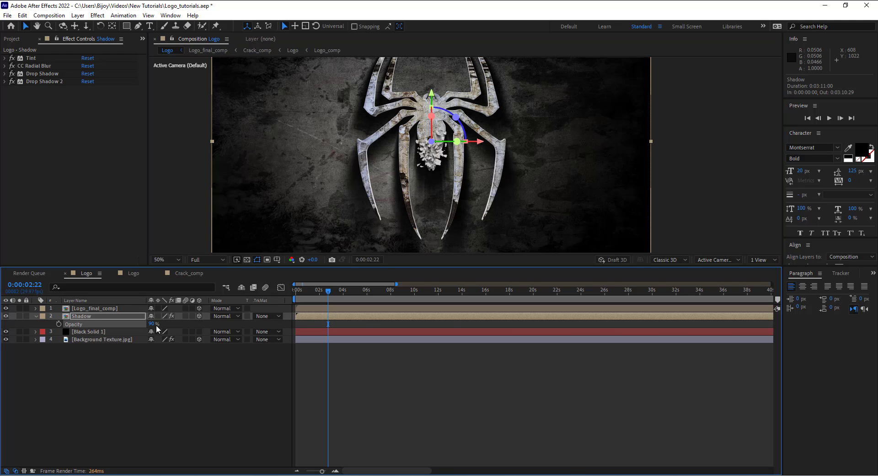
click(144, 410)
scroll(410, 208, up, 4)
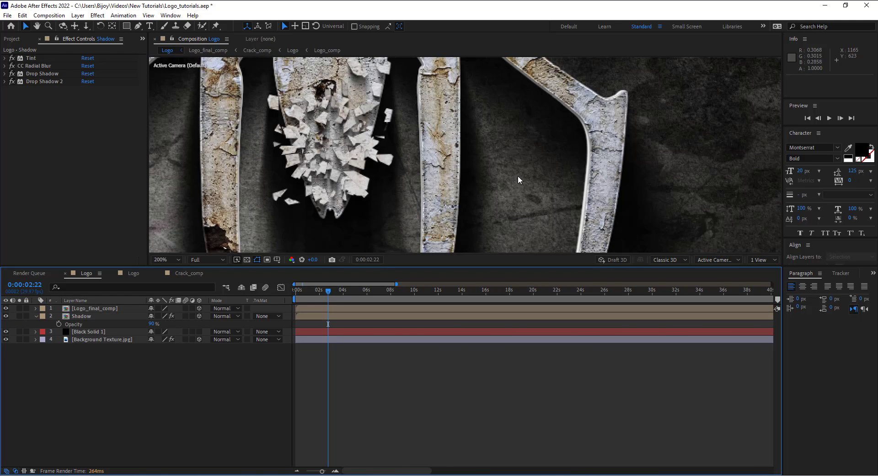
scroll(503, 177, down, 2)
scroll(465, 178, down, 2)
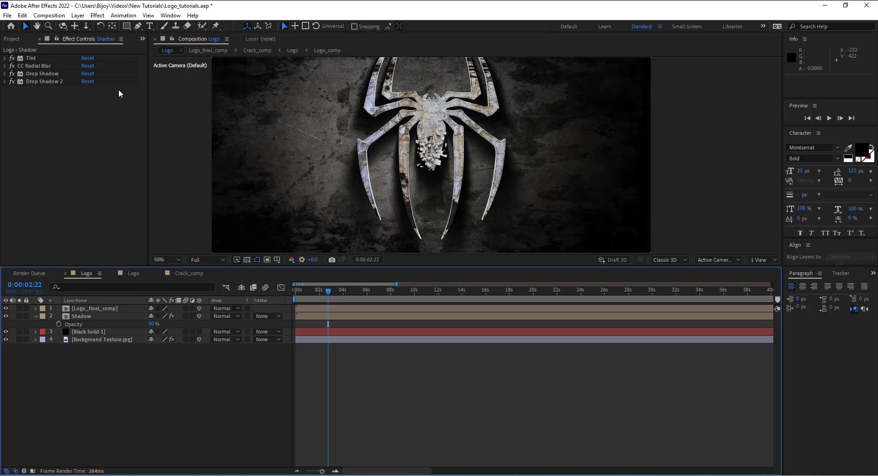
Take a frame snapshot, then place 01 Multi-Beam Pass.mp4 as the top layer in the timeline
click(36, 317)
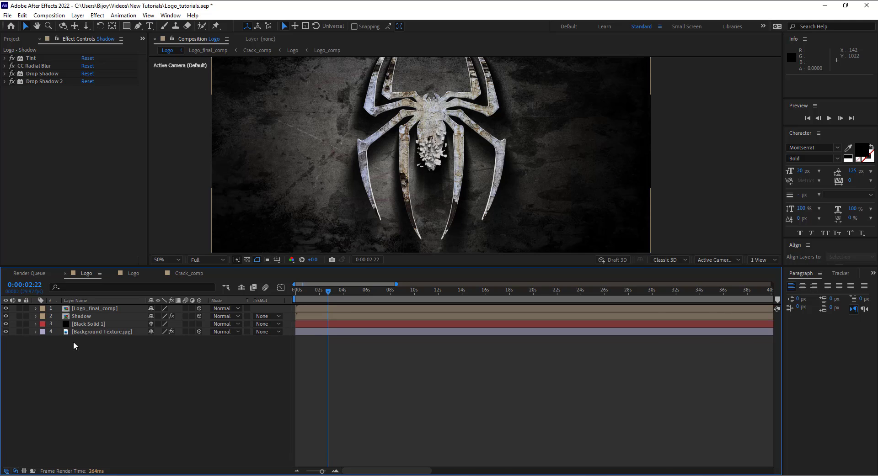
click(331, 260)
click(18, 40)
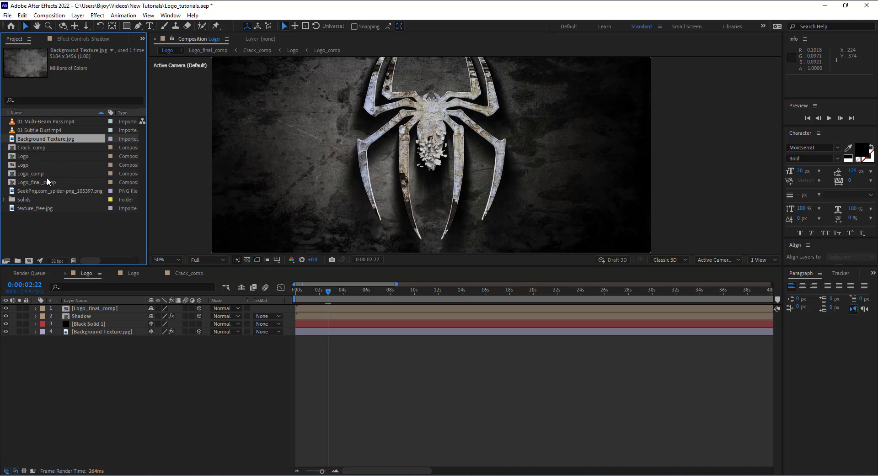
click(47, 122)
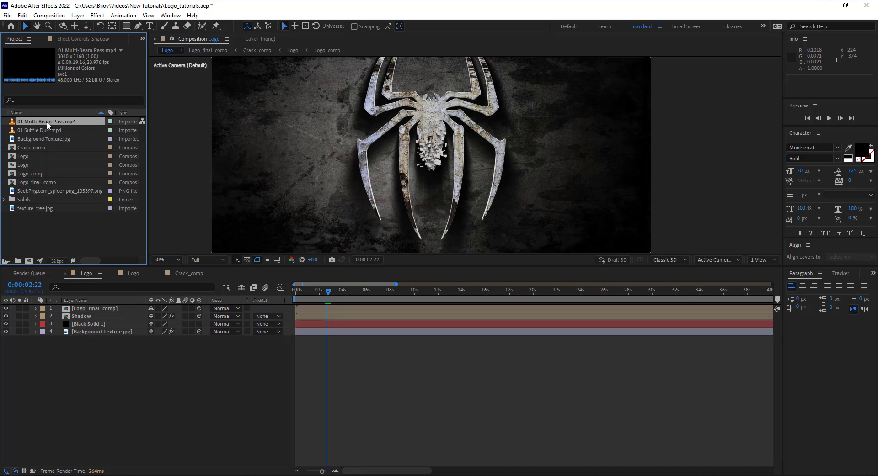
drag(61, 213, 78, 306)
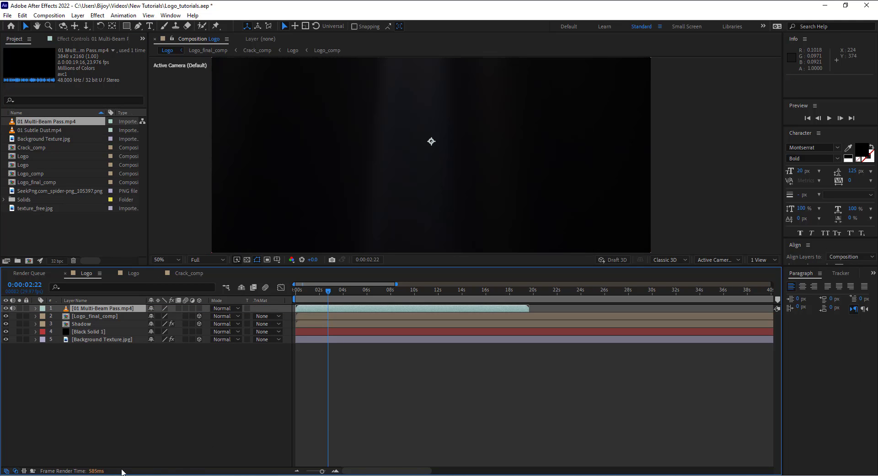
Blend the beam layer in Screen mode and check it around the 7-second mark
click(226, 310)
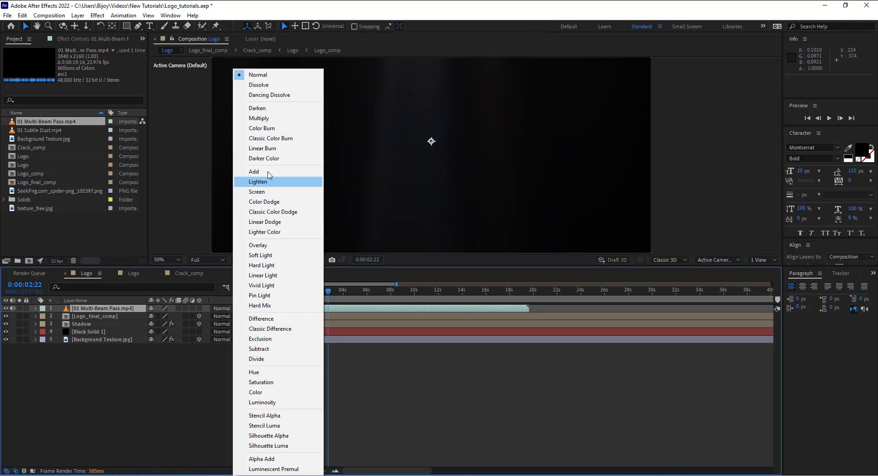
click(265, 192)
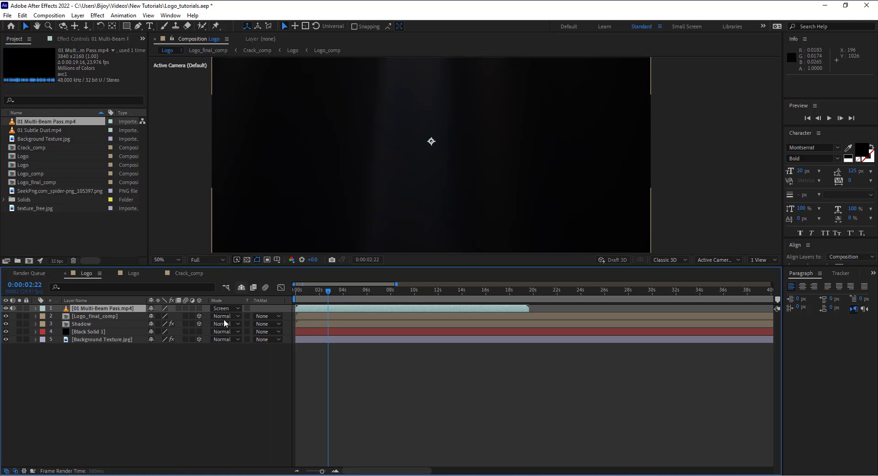
drag(308, 300, 397, 293)
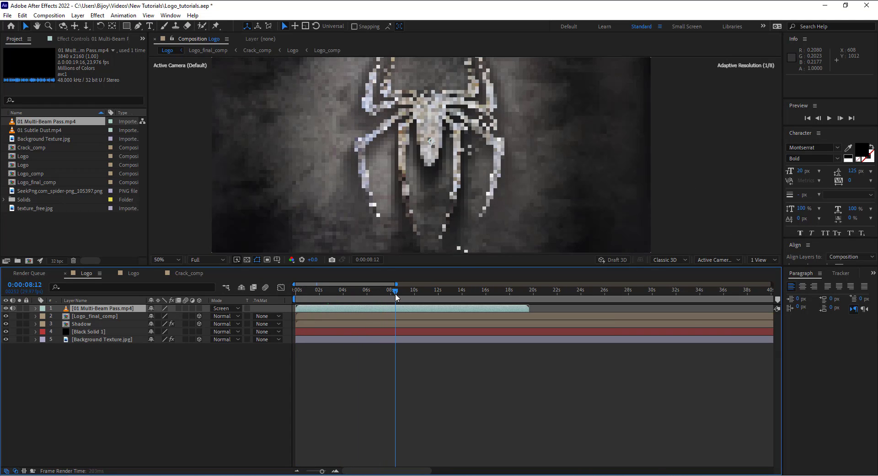
scroll(419, 233, down, 1)
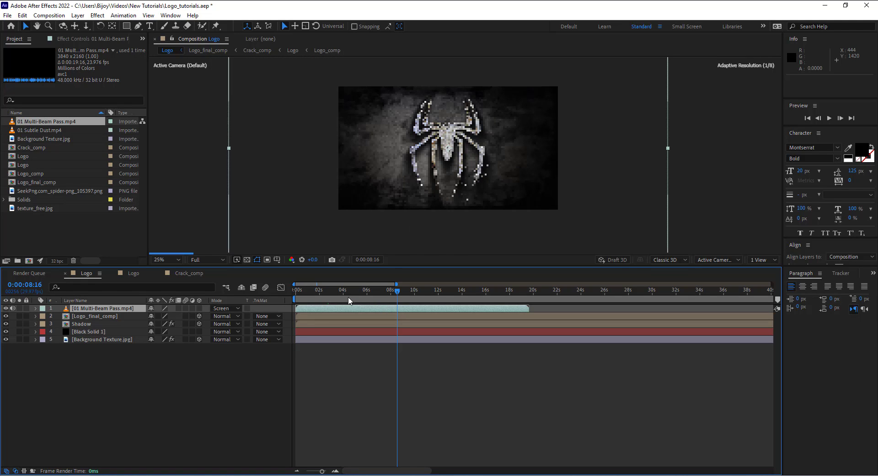
drag(302, 300, 271, 300)
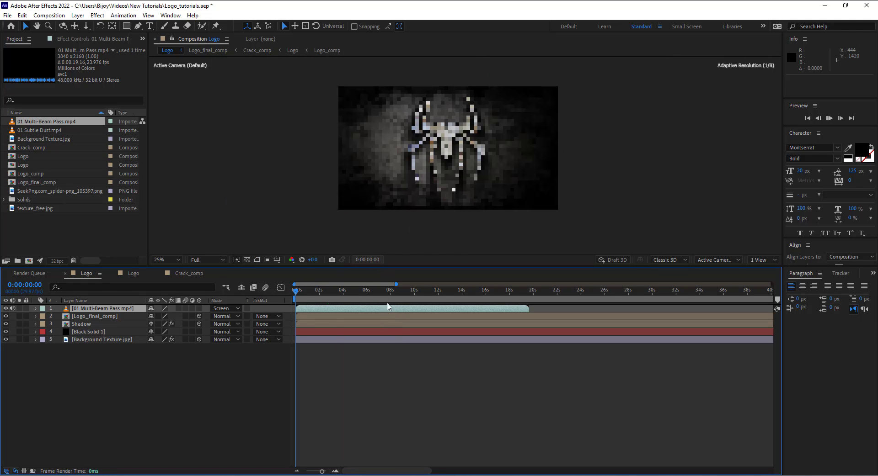
Set the viewer resolution to Quarter and zoom the composition view to 50%
click(207, 259)
click(203, 320)
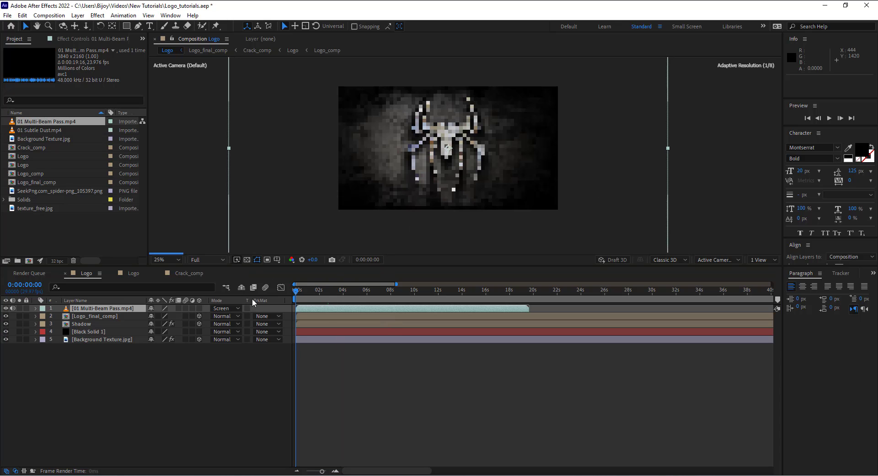
key(period)
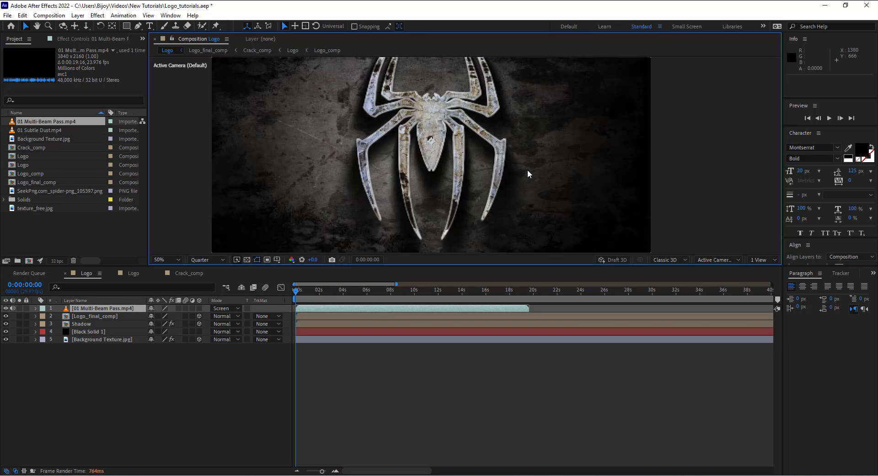
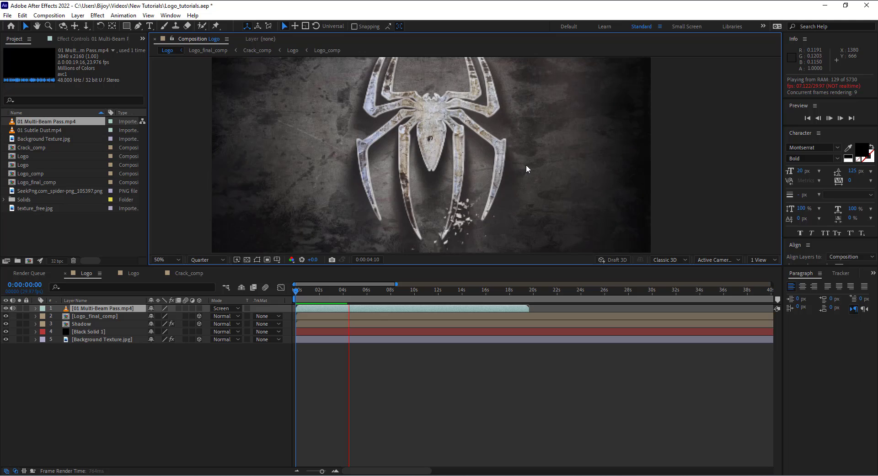
Apply Curves to the 01 Multi-Beam Pass layer and bend the curve down to darken it
key(space)
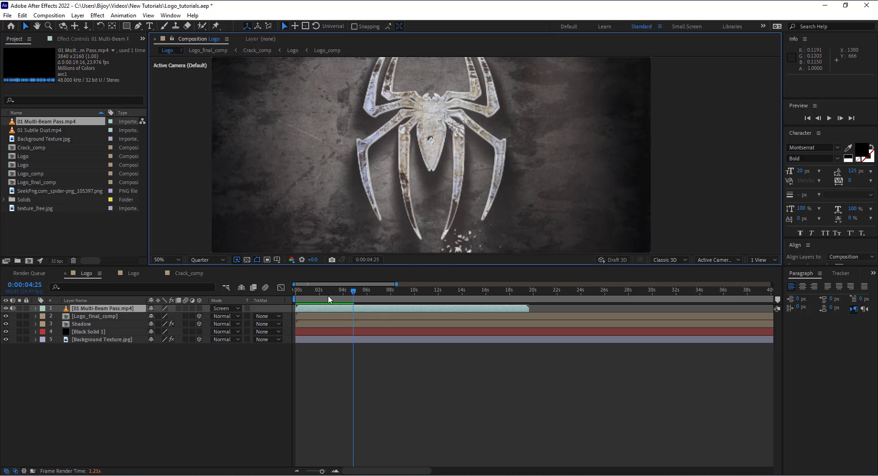
drag(315, 290, 346, 307)
click(90, 41)
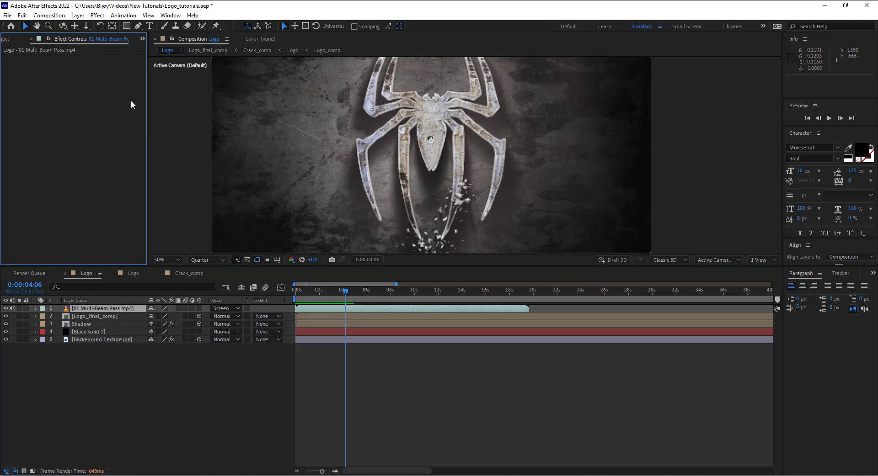
key(ctrl+space)
text(c)
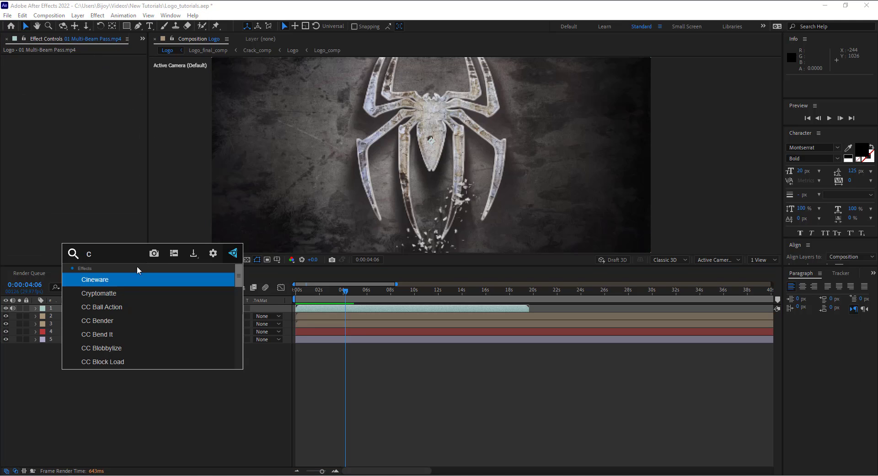
text(u)
key(Return)
drag(84, 144, 85, 166)
Add a Tint effect that maps the beam layer's whites to pale cyan 8DDBEF
key(ctrl+space)
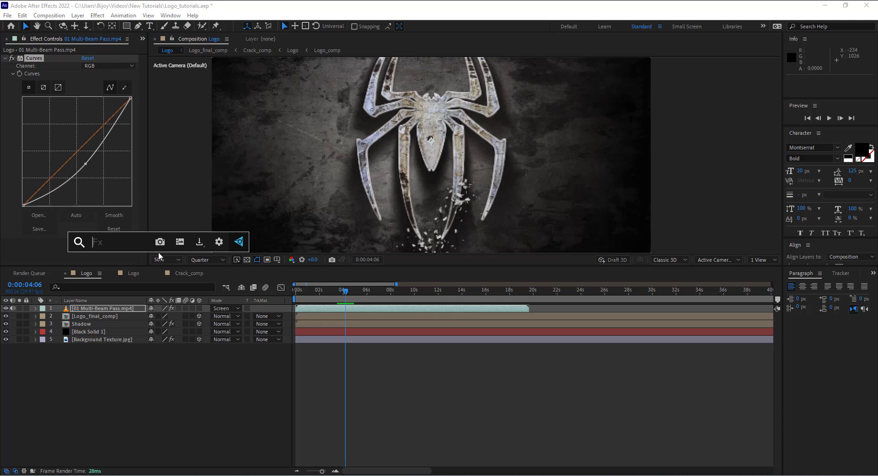
text(tin)
key(Return)
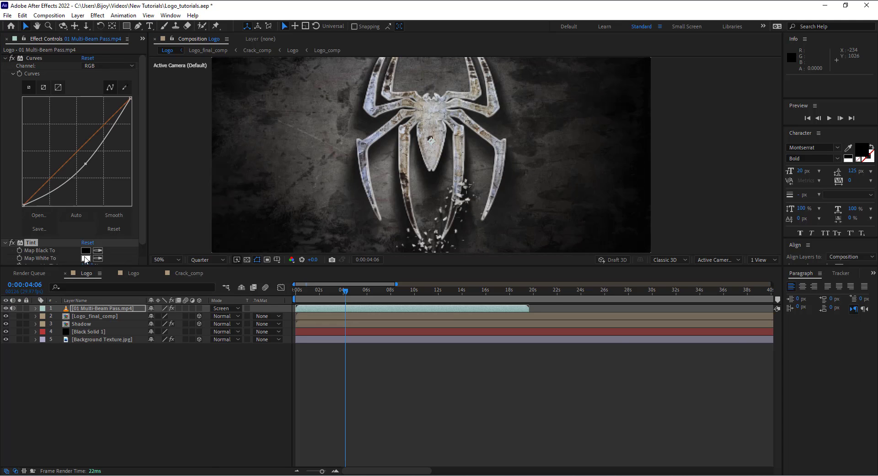
click(85, 259)
click(458, 239)
drag(384, 203, 374, 185)
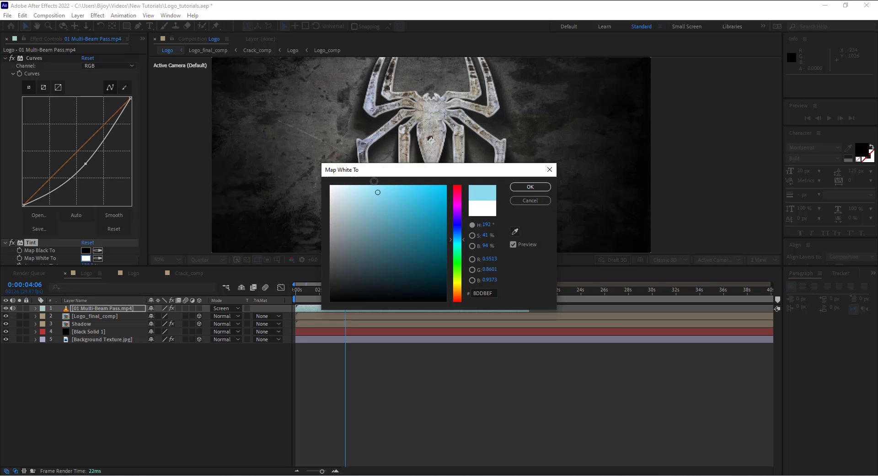
click(521, 187)
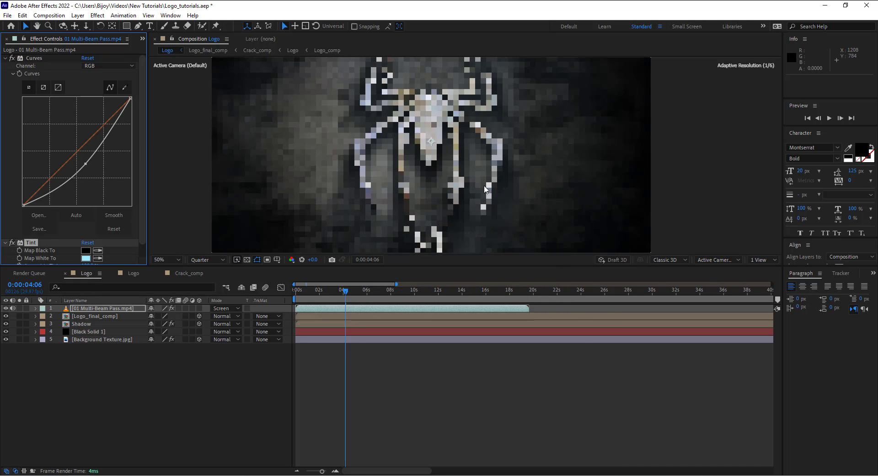
Collapse the Curves and Tint settings and return to the project's media list
scroll(485, 186, down, 2)
click(164, 356)
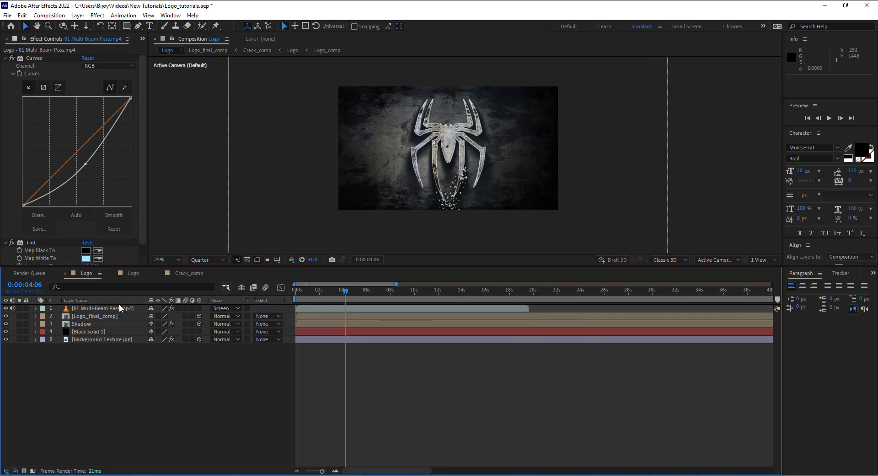
click(5, 58)
click(6, 66)
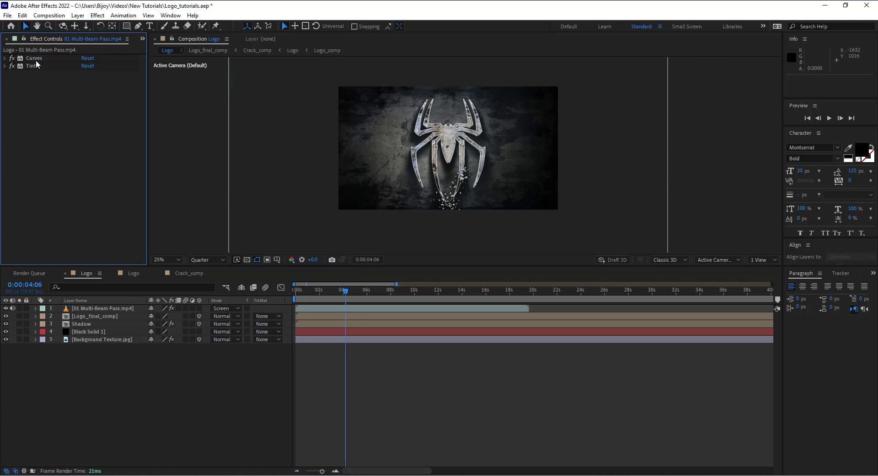
click(143, 38)
Place 01 Subtle Dust.mp4 at the top of the Logo comp in Add blending mode
click(152, 51)
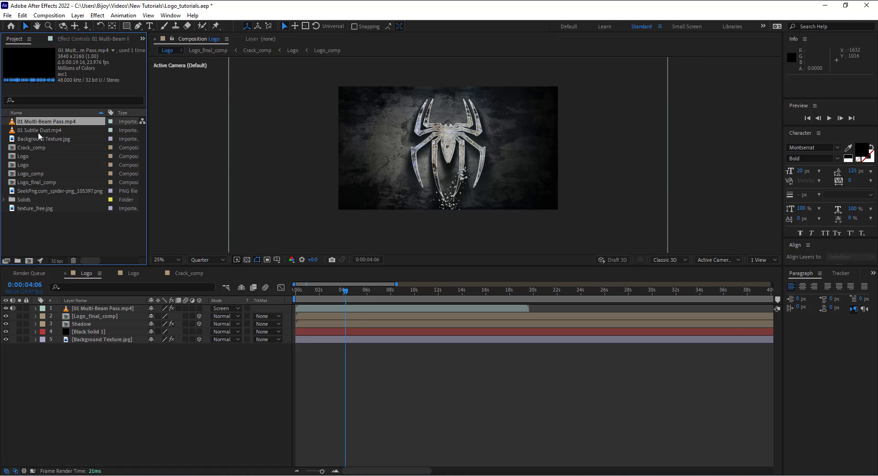
drag(39, 131, 105, 305)
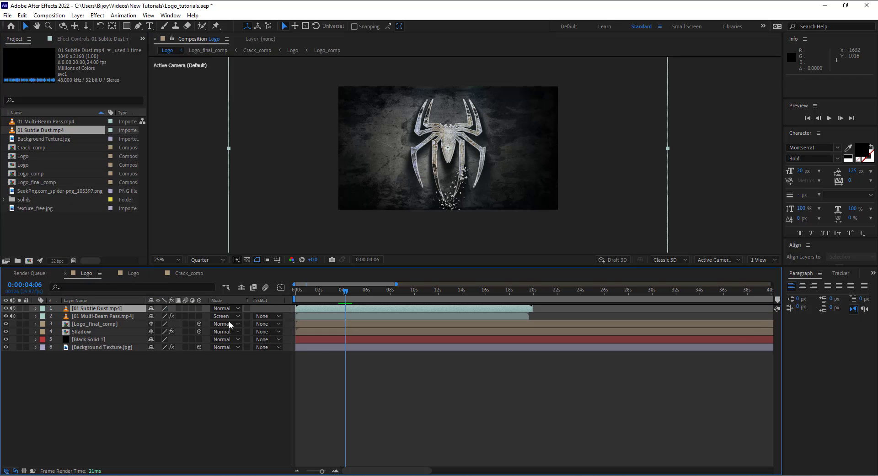
click(224, 309)
click(262, 171)
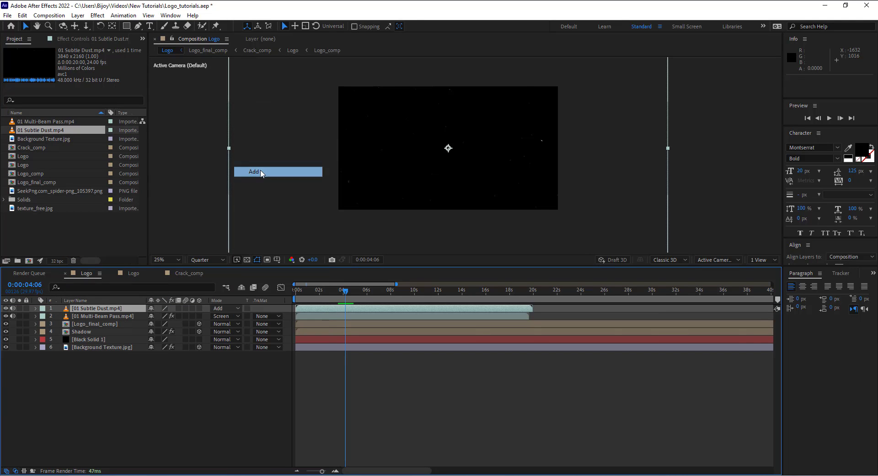
Fit both the dust and beam layers to the comp frame and preview the result
right_click(120, 312)
mouse_move(172, 91)
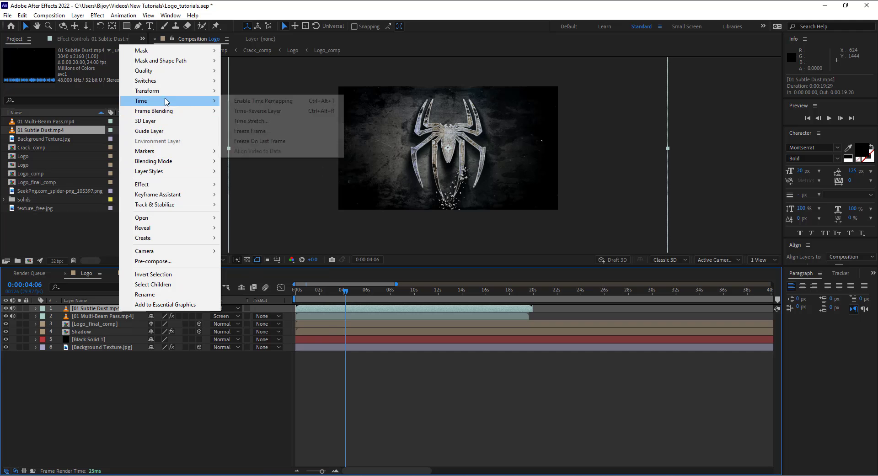
click(276, 211)
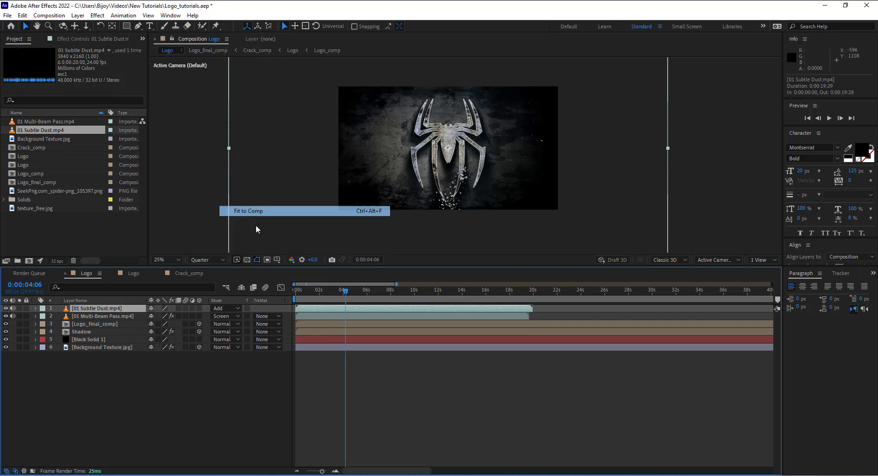
right_click(120, 314)
mouse_move(151, 97)
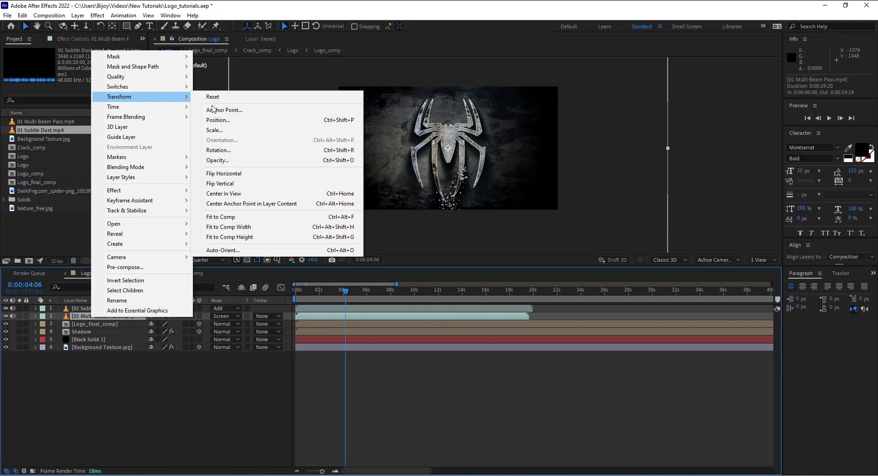
click(274, 214)
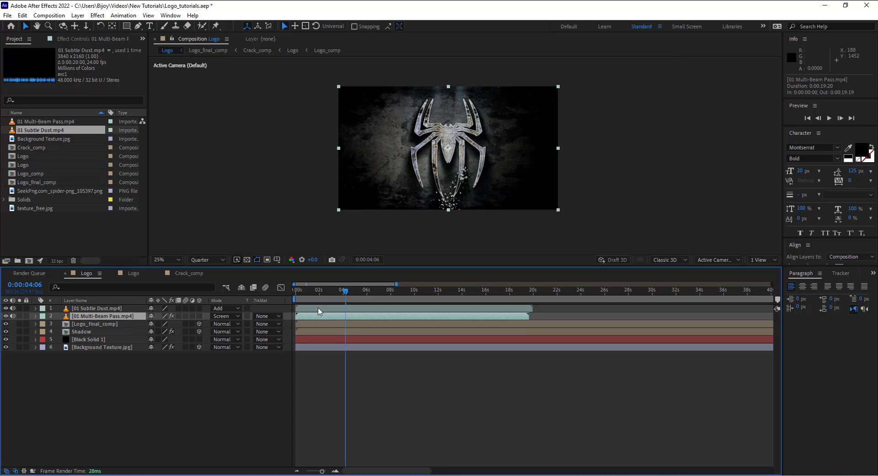
key(space)
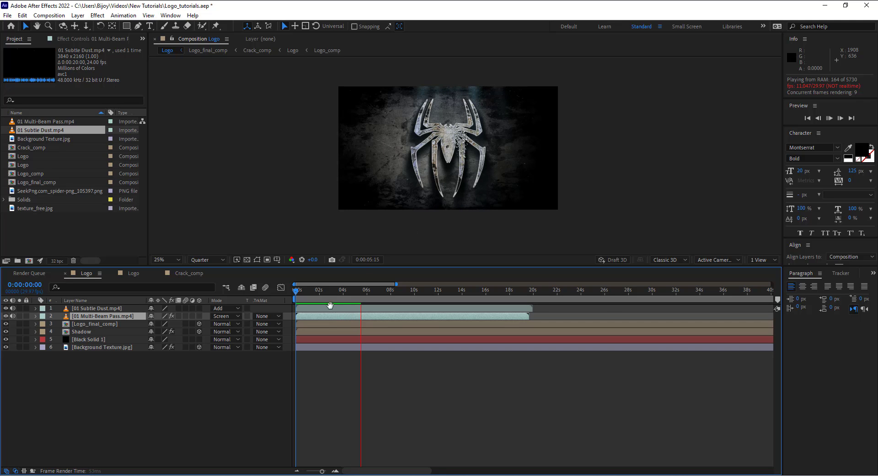
key(space)
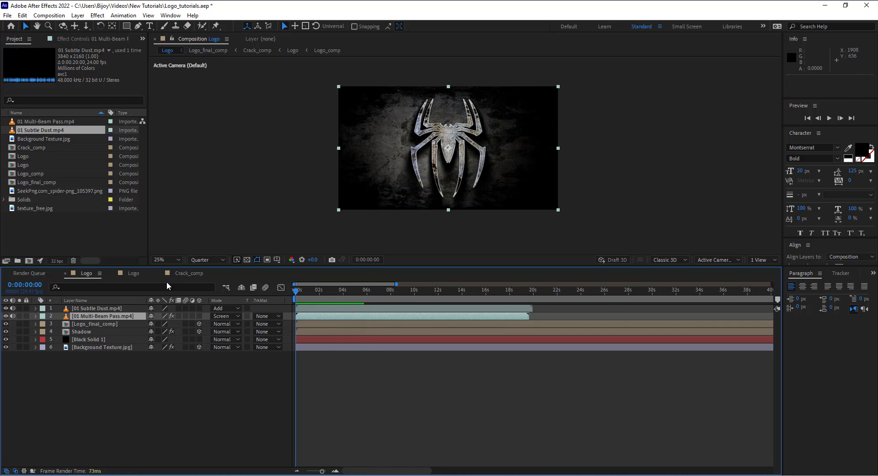
Add a new adjustment layer at the top of the Logo comp
right_click(87, 386)
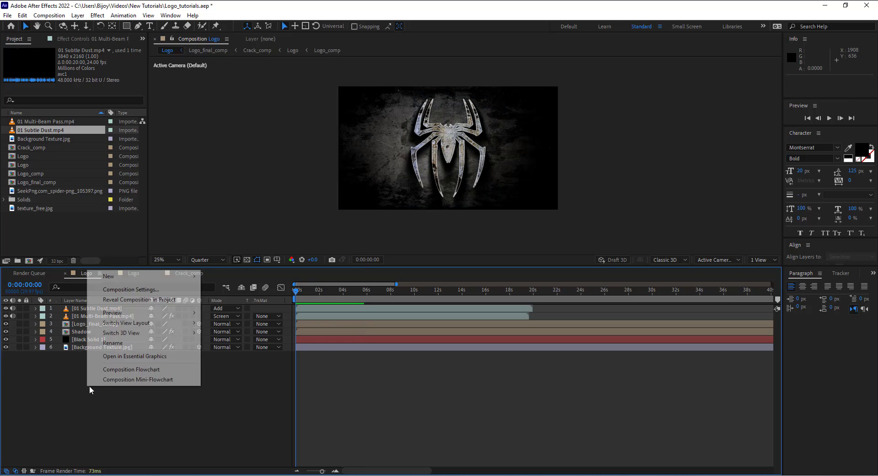
mouse_move(151, 277)
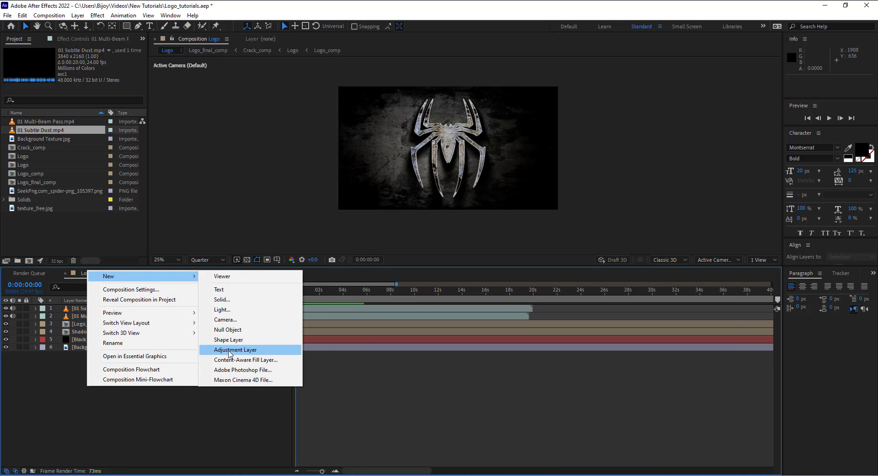
click(230, 350)
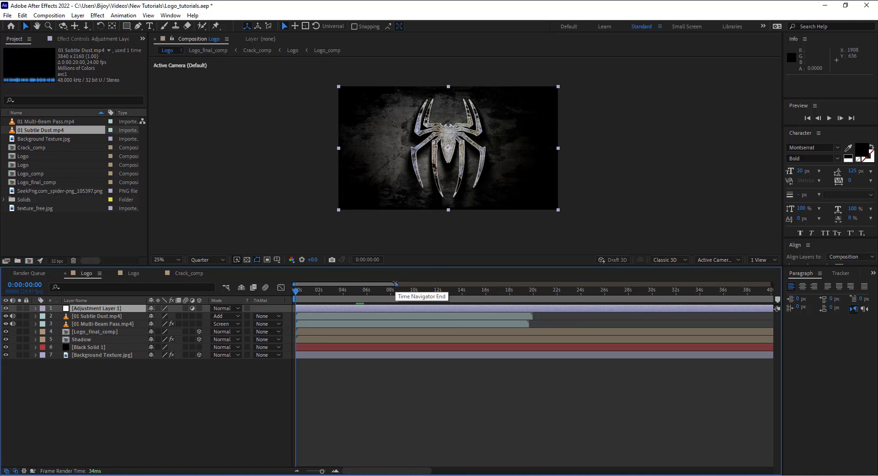
Trim the Logo comp to its roughly 19-second work area
mouse_move(396, 284)
mouse_down()
mouse_move(771, 284)
mouse_move(345, 299)
mouse_up()
right_click(336, 300)
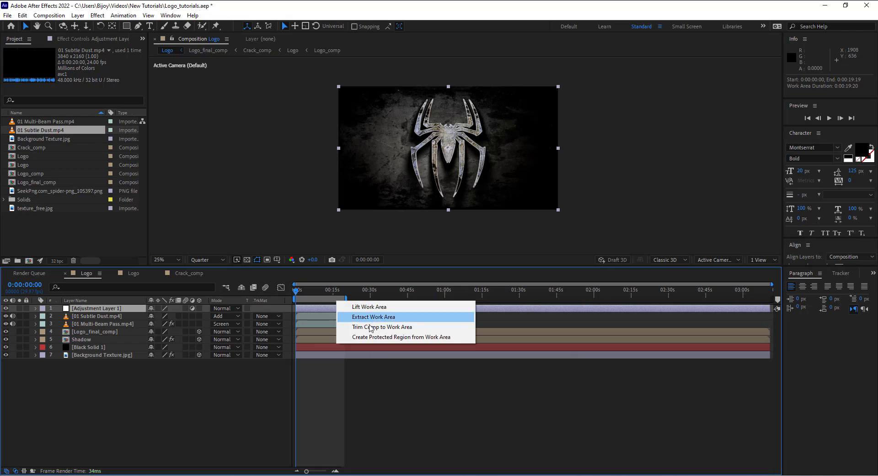
click(432, 326)
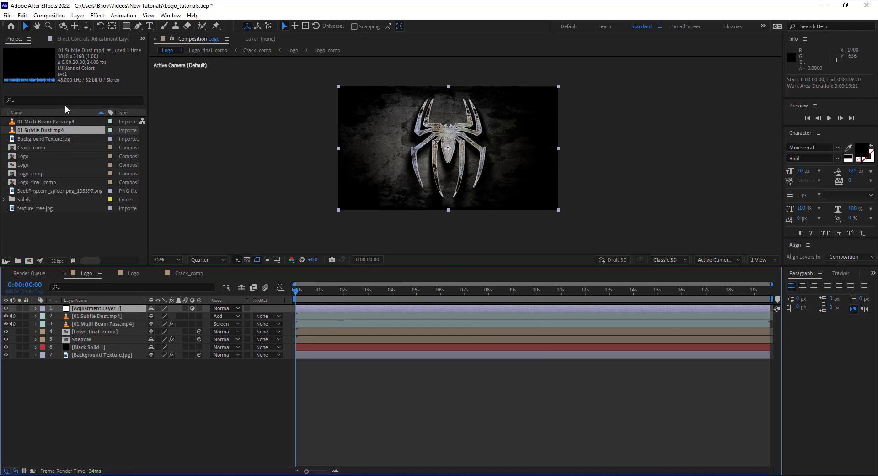
click(97, 15)
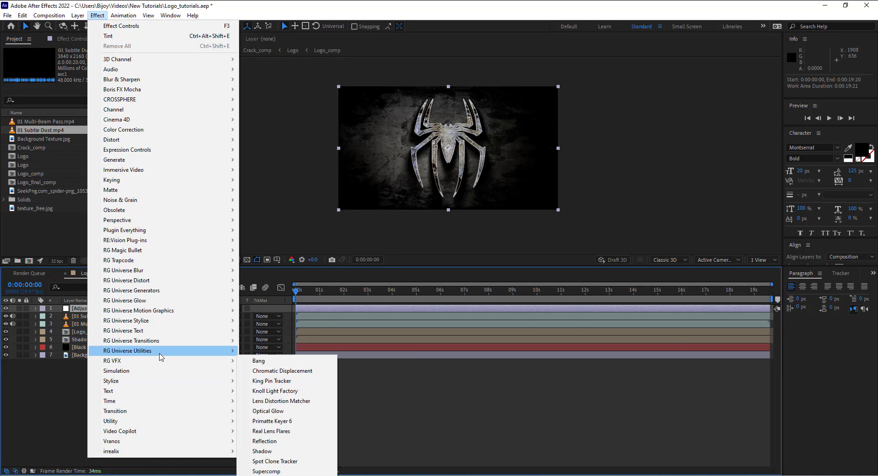
Apply uni.Camera Shake to Adjustment Layer 1 and preview it with the Shakycam preset
mouse_move(166, 357)
click(273, 351)
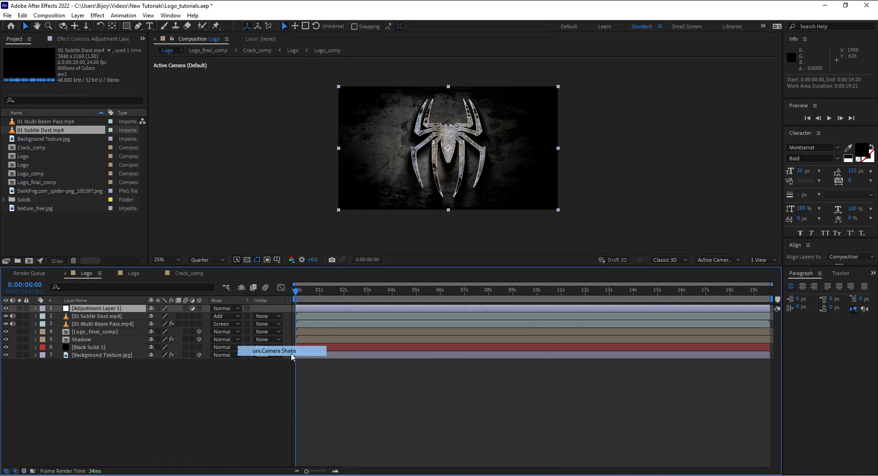
click(88, 36)
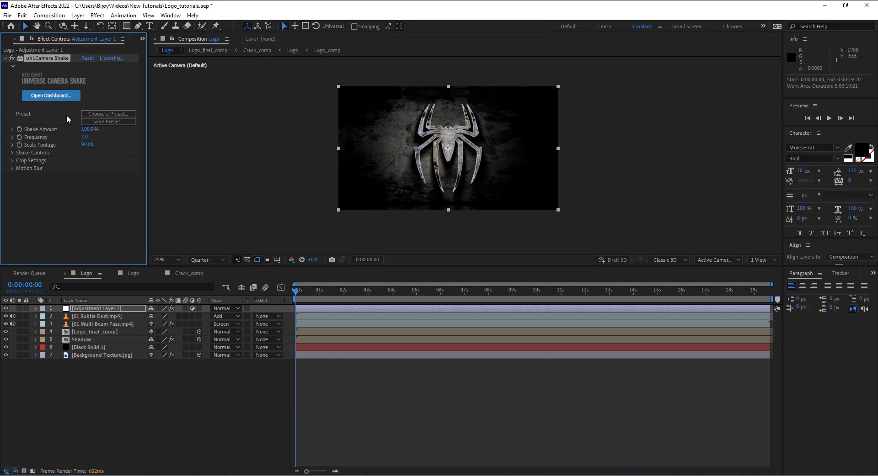
click(102, 113)
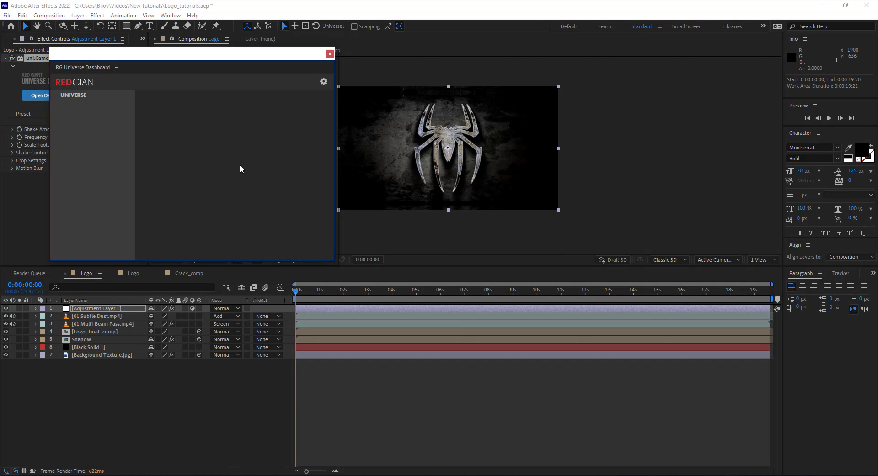
scroll(252, 202, down, 3)
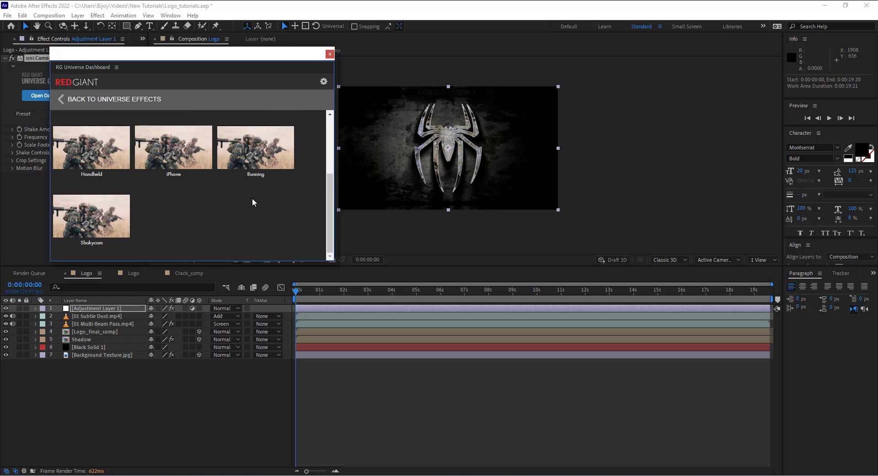
scroll(245, 173, up, 3)
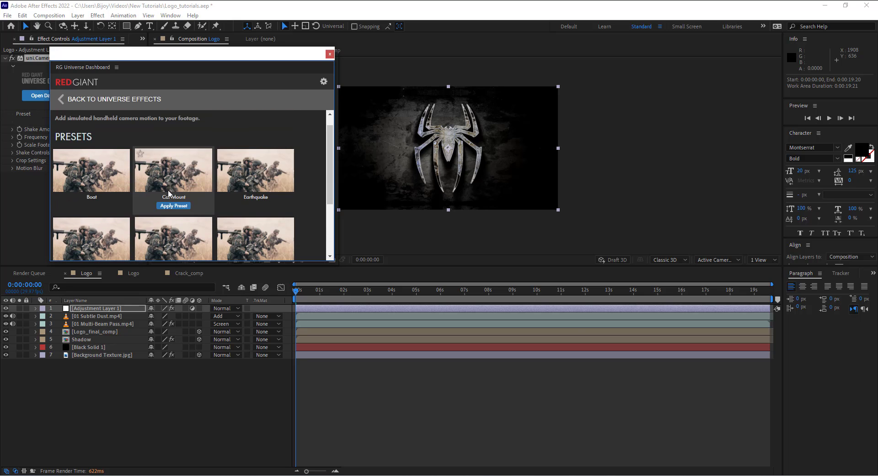
scroll(169, 196, down, 3)
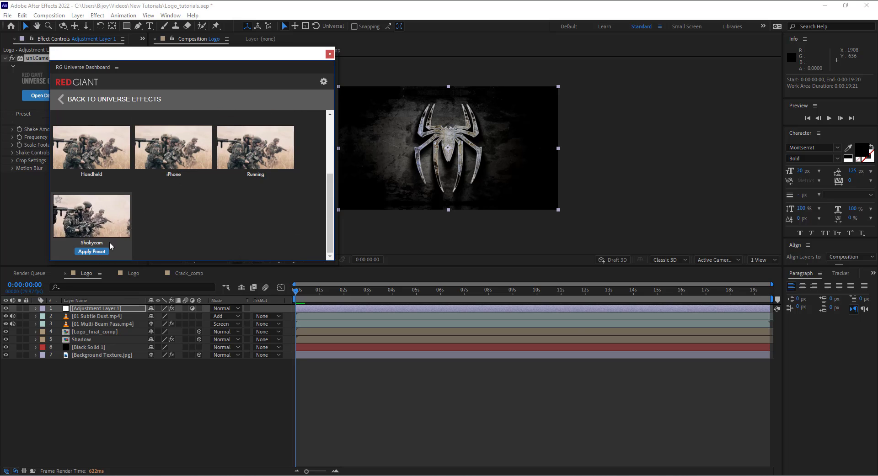
click(329, 53)
click(88, 129)
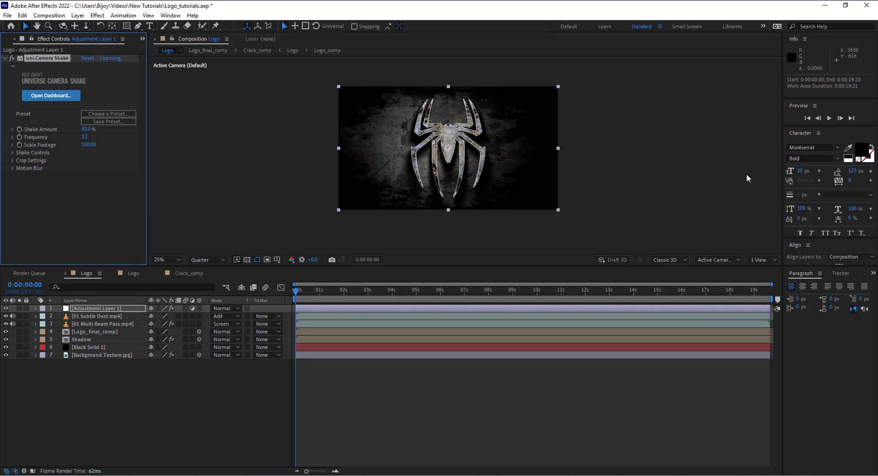
click(827, 118)
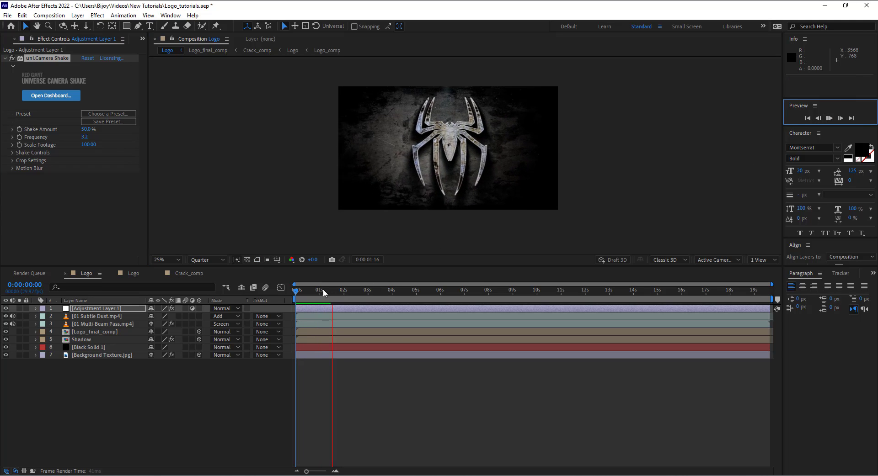
click(306, 292)
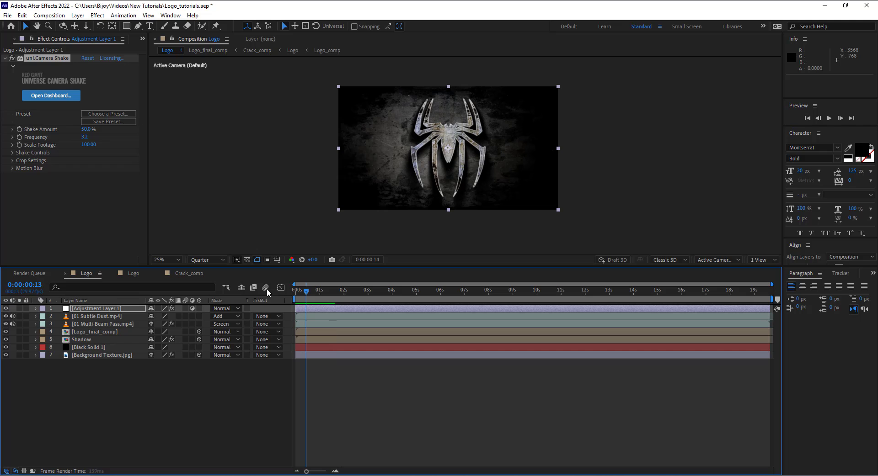
Switch the shake to the Car Mount preset with Shake Amount at 50%
click(122, 114)
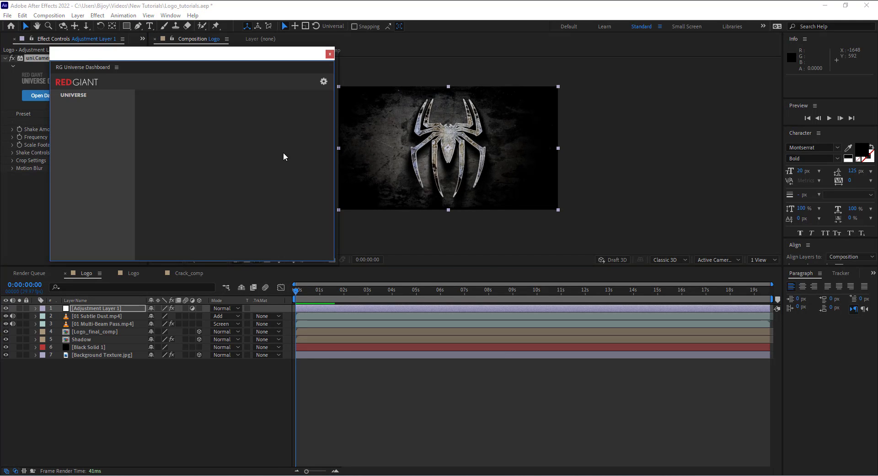
click(281, 166)
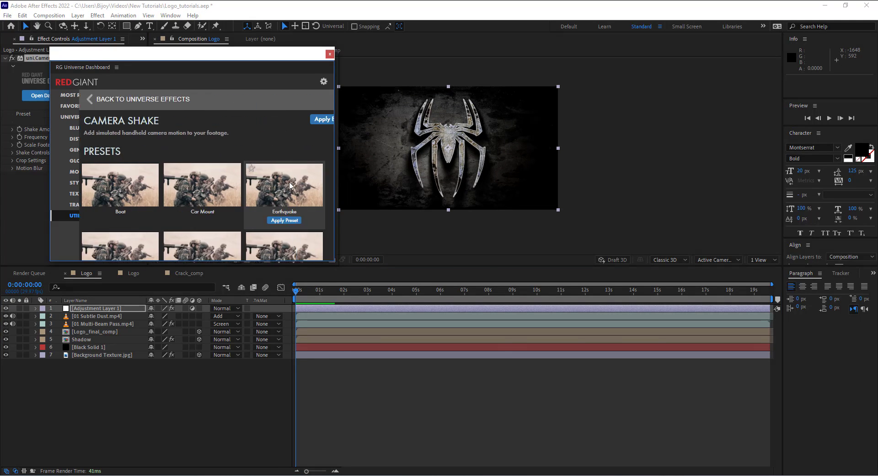
mouse_move(253, 228)
mouse_move(177, 228)
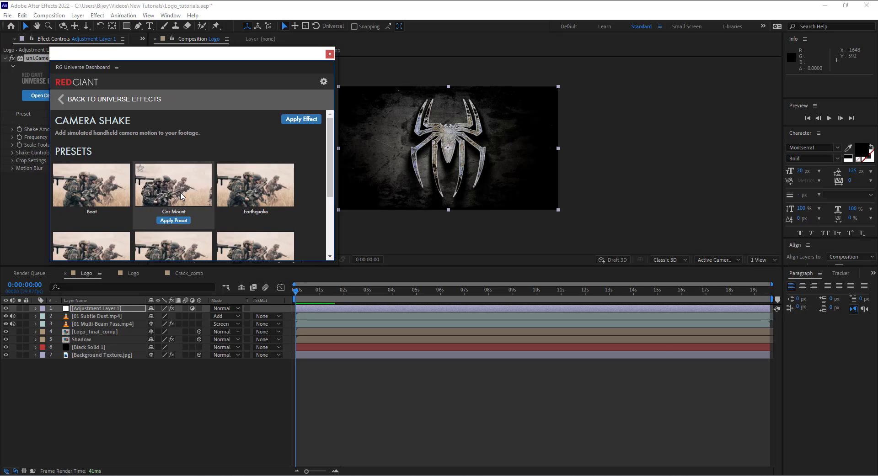
click(329, 55)
click(88, 130)
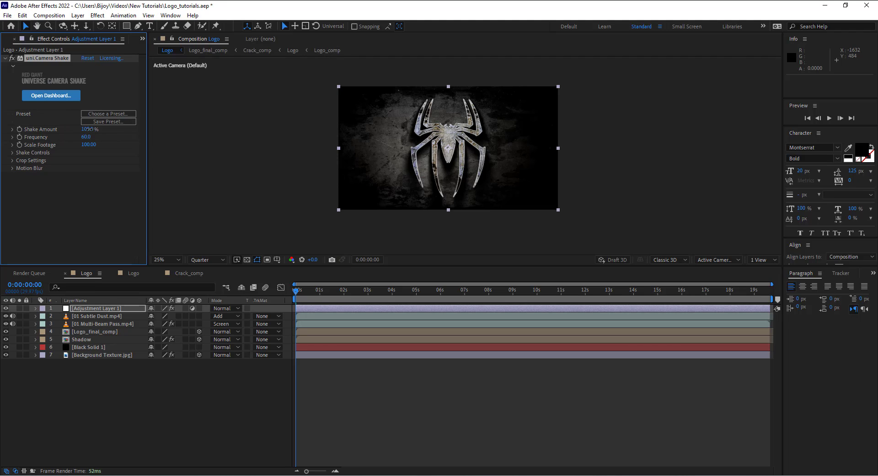
text(50)
key(Return)
click(829, 119)
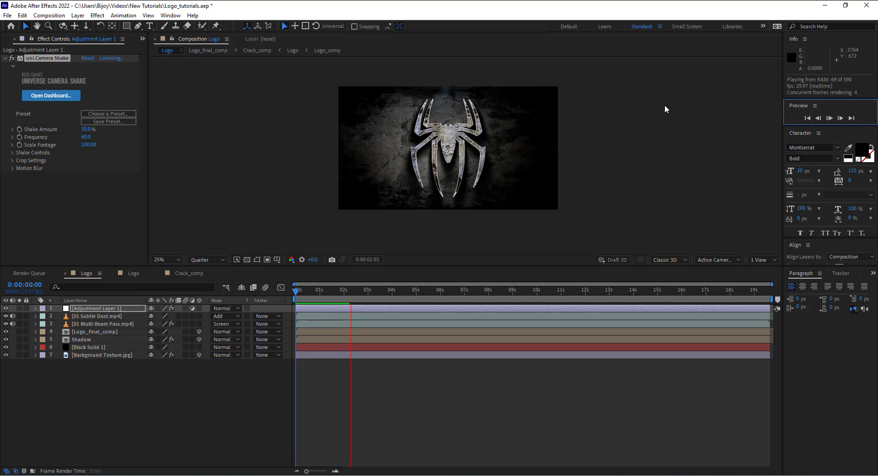
Raise the Camera Shake's Shake Amount to 100% and preview the shake
click(86, 130)
text(100)
key(Return)
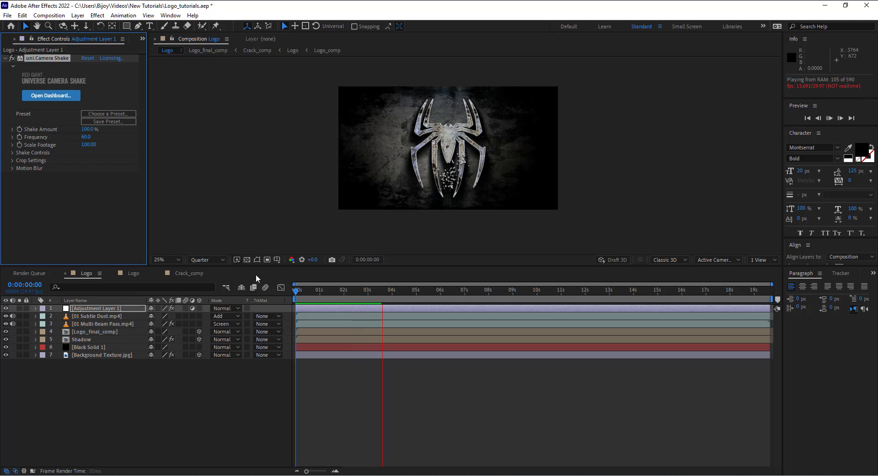
click(276, 296)
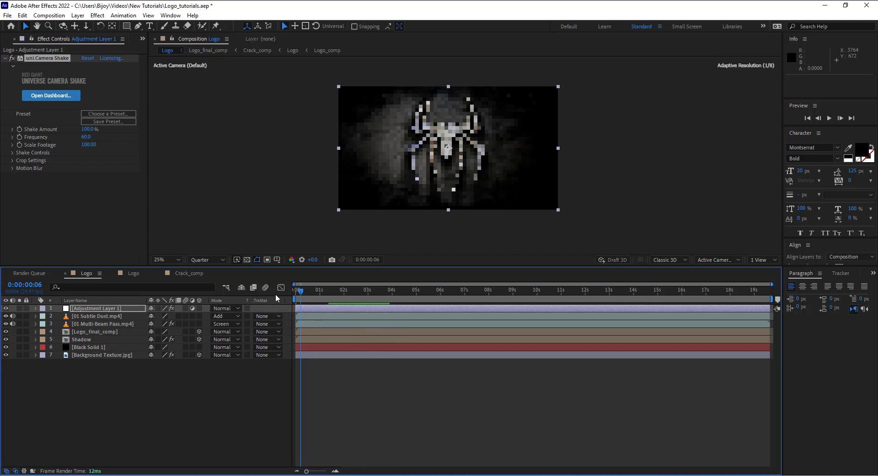
click(832, 118)
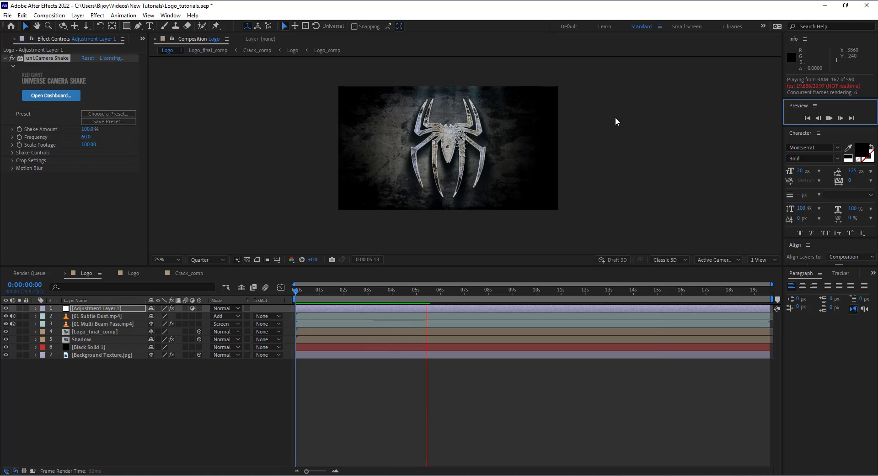
drag(405, 292, 277, 292)
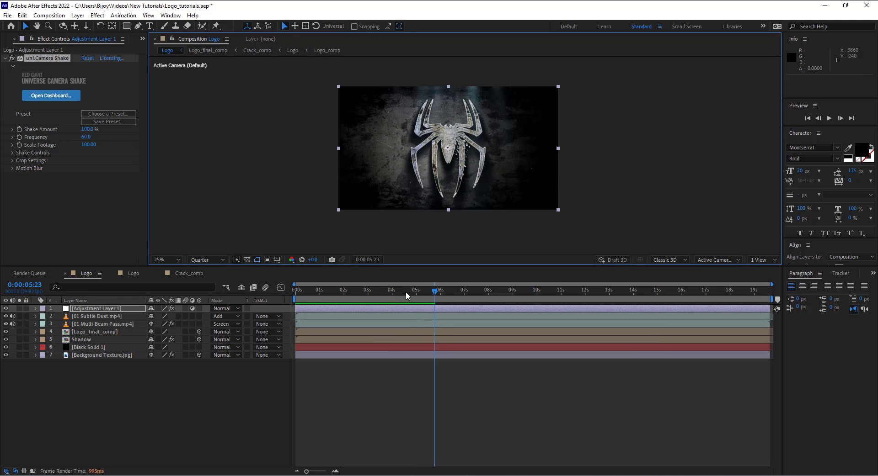
key(space)
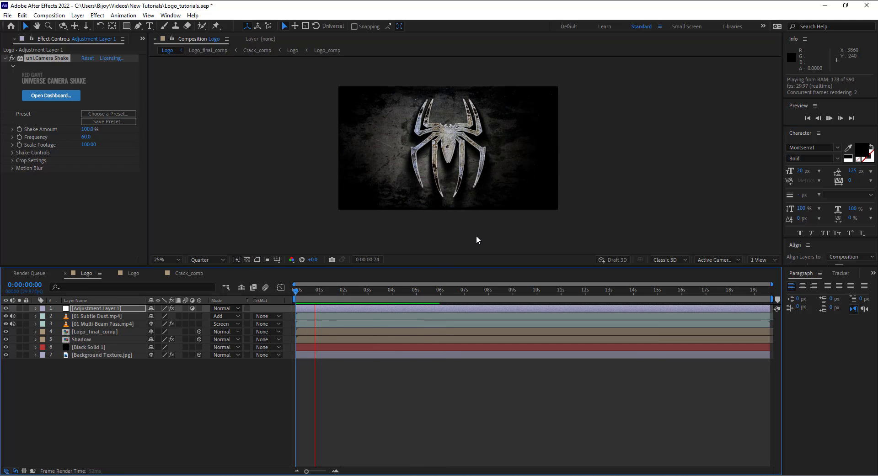
key(space)
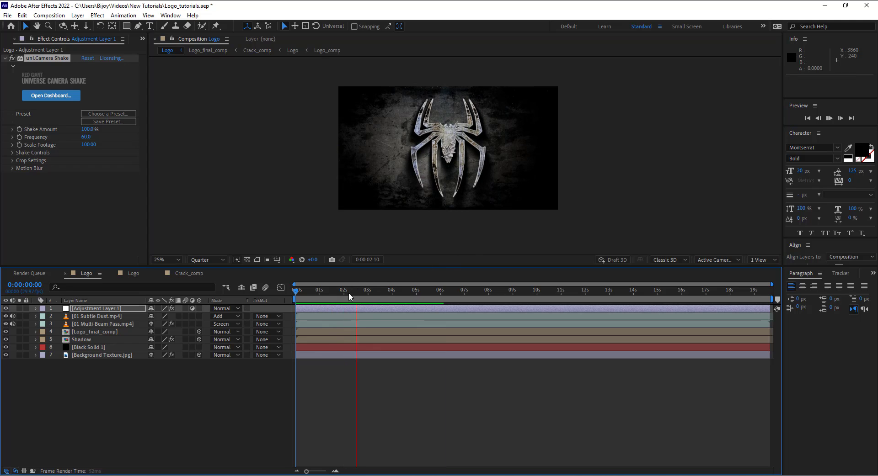
Try shifting the adjustment layer about 18 frames earlier, undo it, and preview again
drag(333, 308, 318, 299)
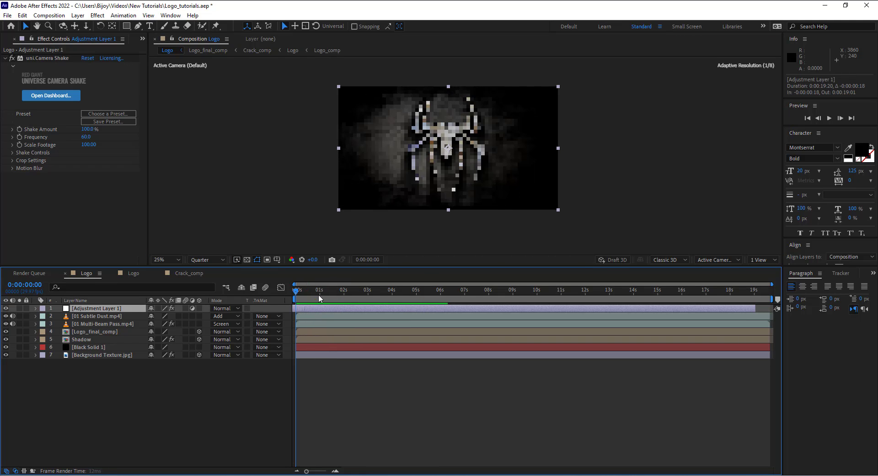
key(space)
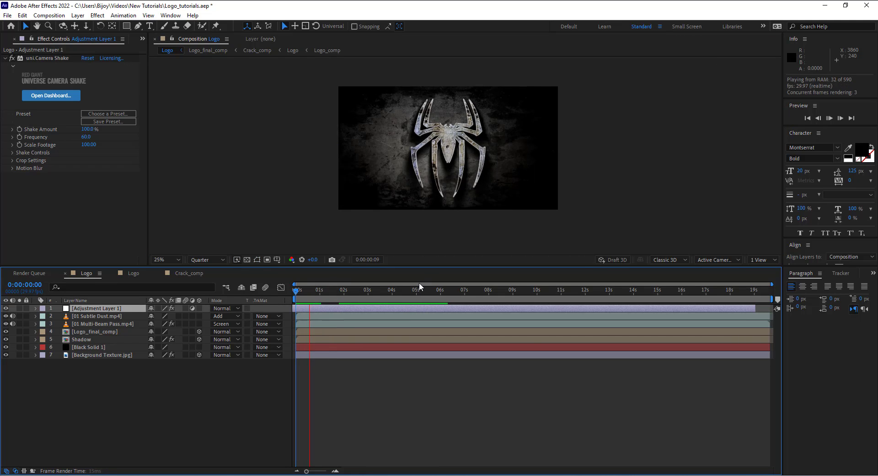
key(ctrl+z)
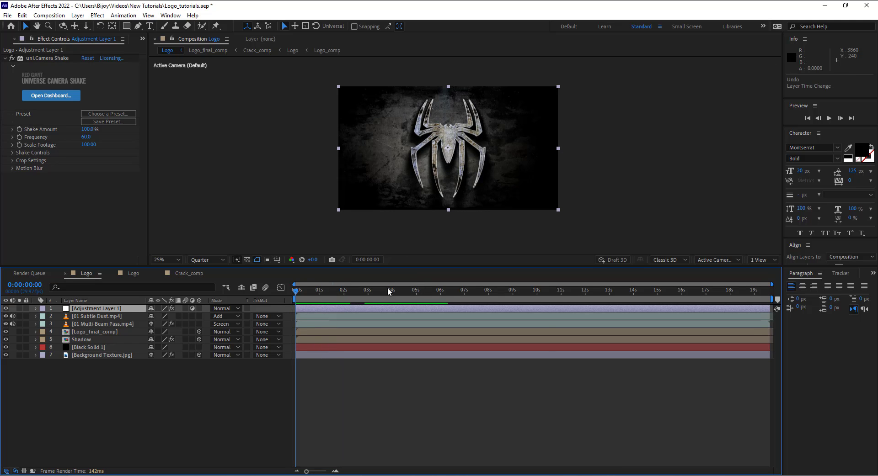
key(space)
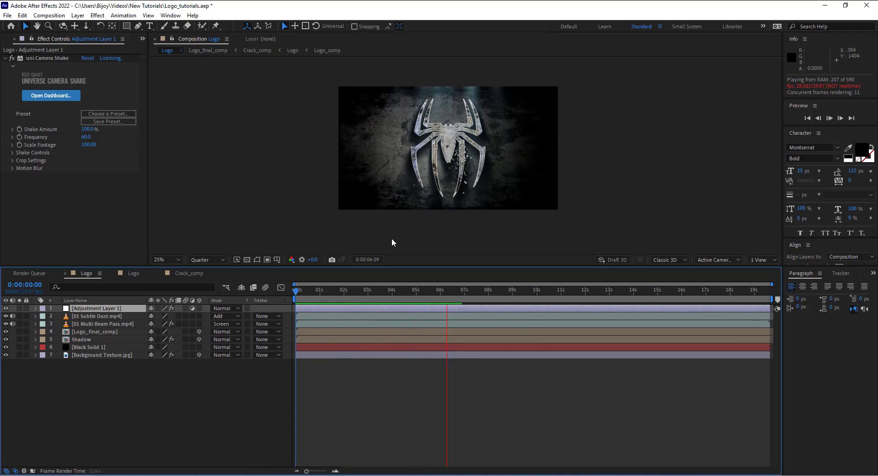
key(space)
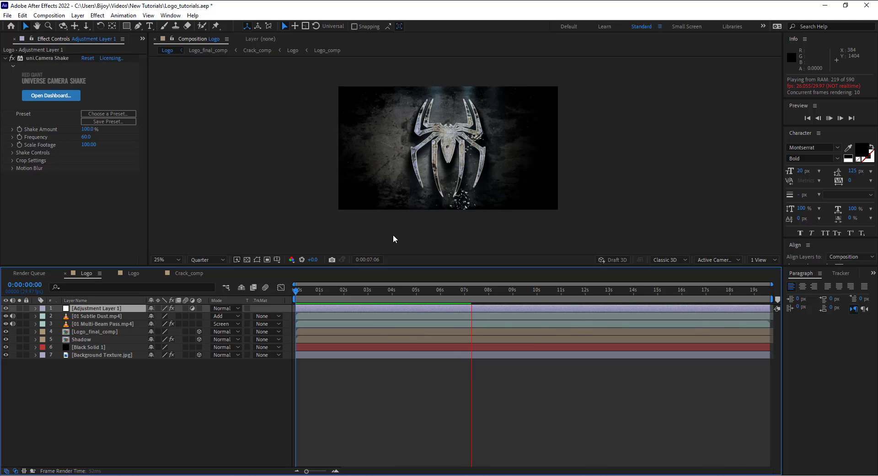
click(100, 393)
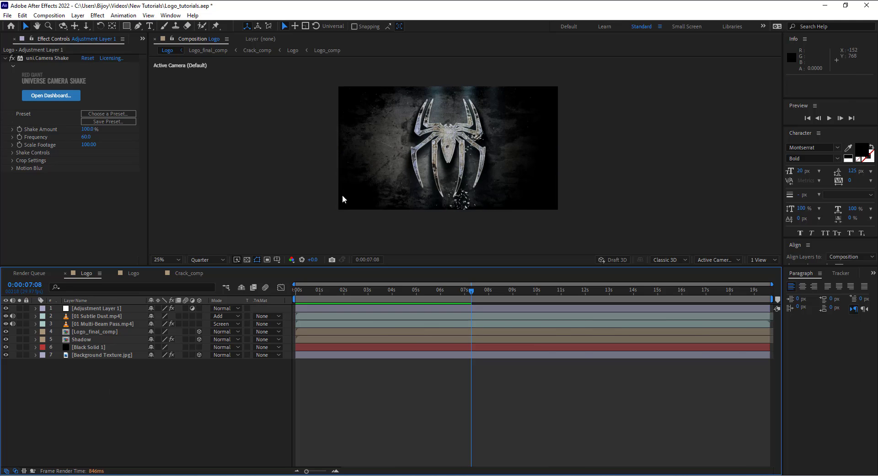
Add Camera 1 with default settings and move it below Adjustment Layer 1
right_click(115, 397)
mouse_move(195, 288)
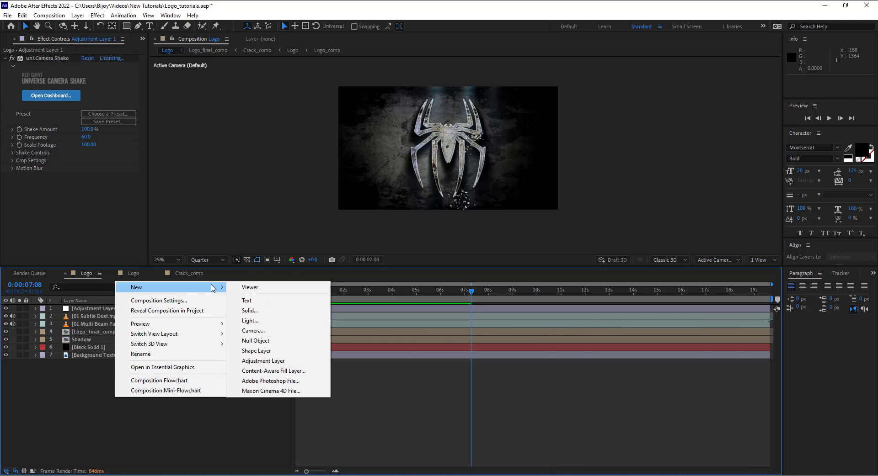
click(256, 332)
click(531, 340)
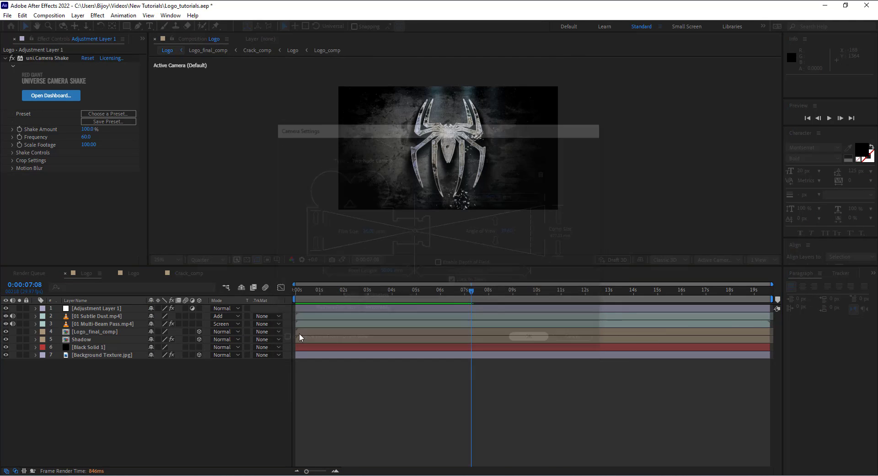
drag(100, 311, 99, 319)
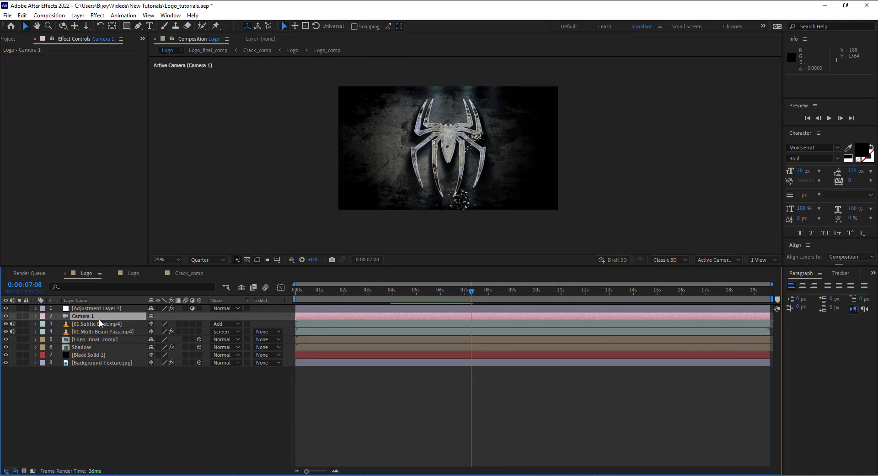
Keyframe Camera 1's Position Z from -2786.7 at 0s to -2482.7 at 0:00:19:19
drag(326, 291, 228, 301)
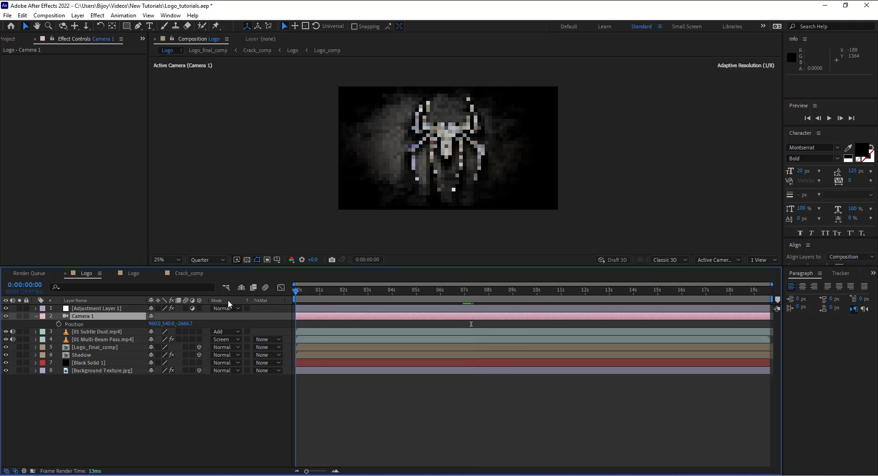
click(59, 324)
mouse_move(185, 323)
mouse_down()
mouse_move(144, 325)
mouse_move(193, 330)
mouse_move(251, 319)
mouse_up()
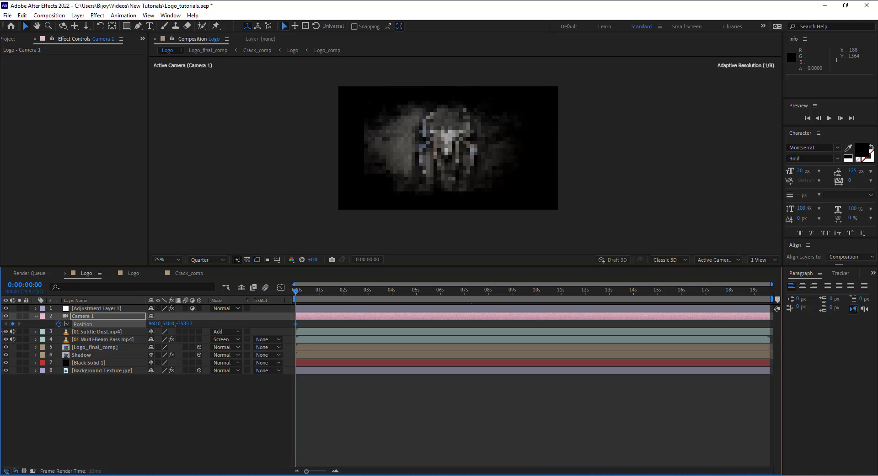
drag(180, 326, 369, 290)
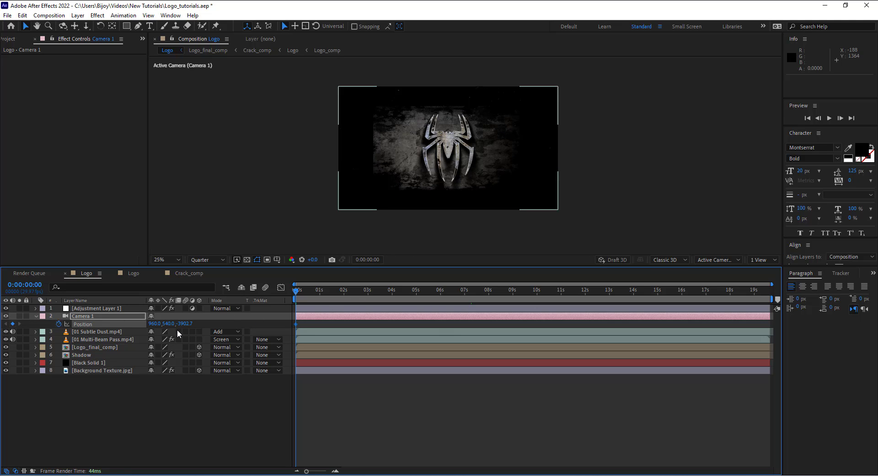
mouse_move(185, 324)
mouse_down()
mouse_move(570, 301)
mouse_move(621, 307)
mouse_up()
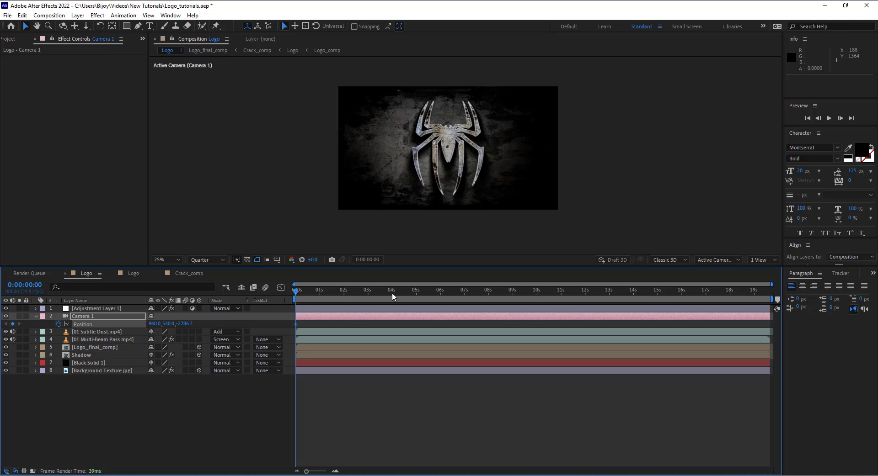
drag(391, 293, 841, 300)
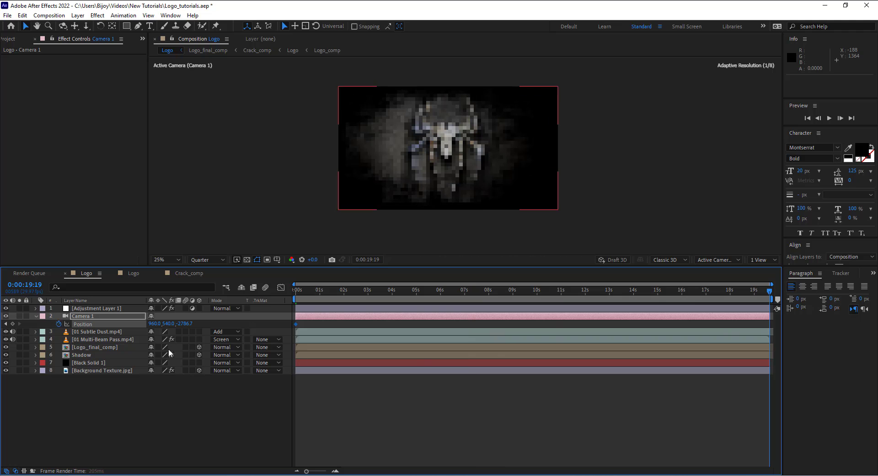
drag(184, 323, 289, 319)
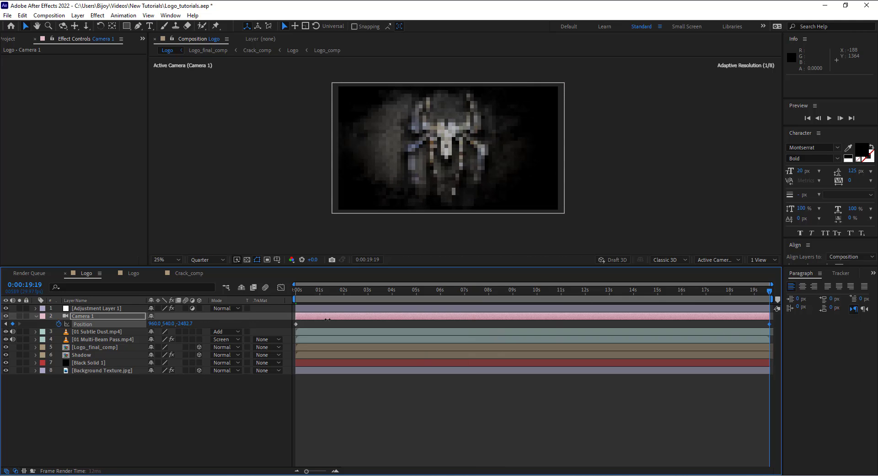
drag(319, 289, 266, 293)
Push the Background Texture.jpg layer back in depth to Z -480
click(99, 372)
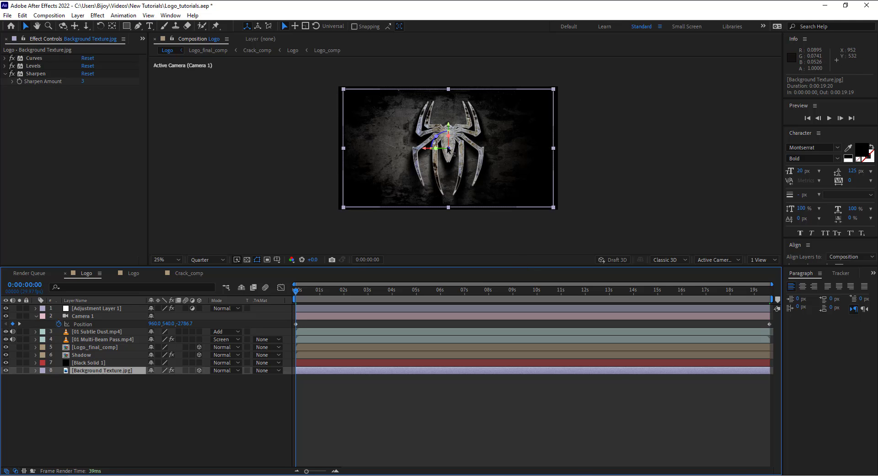
drag(447, 148, 363, 196)
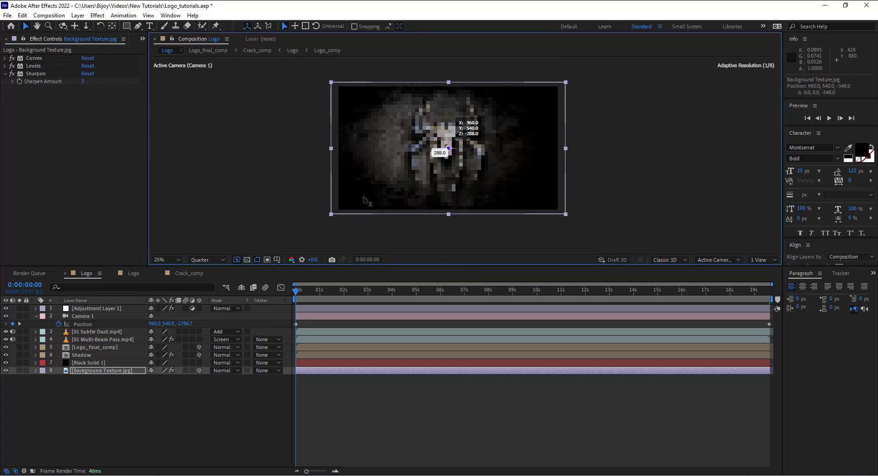
drag(363, 196, 355, 218)
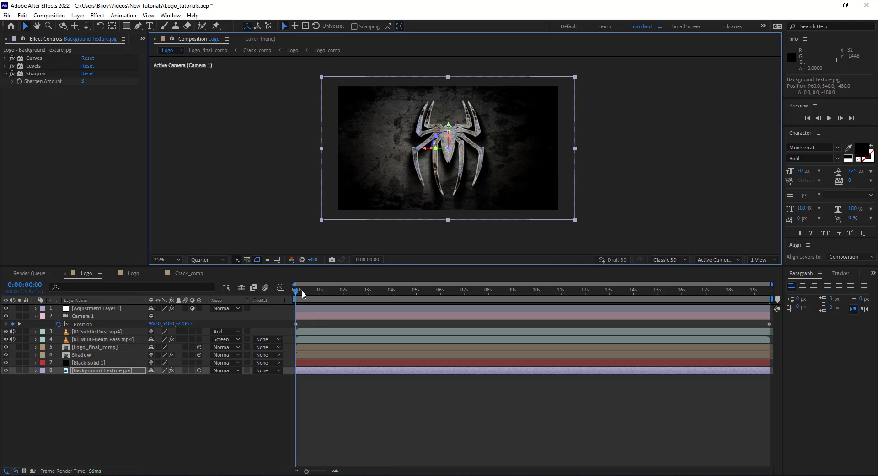
click(274, 295)
Rework Camera 1's push-in from Z -3095.7 to -2673.7 and preview the animation
drag(185, 324, 59, 338)
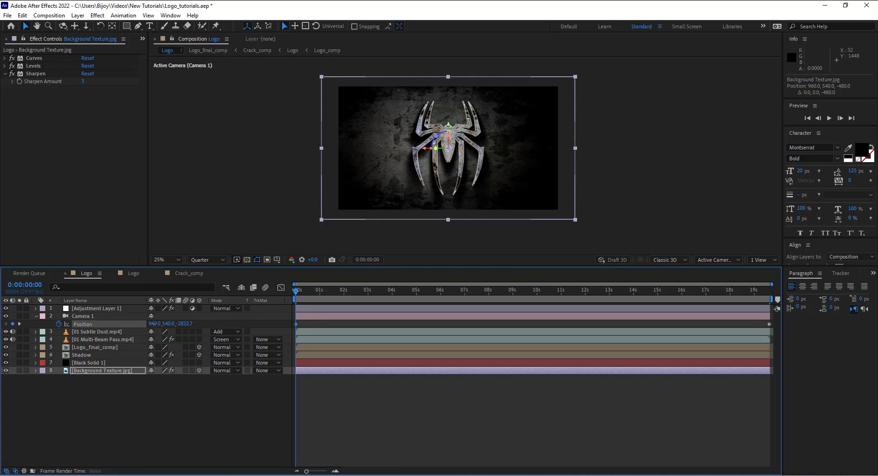
click(338, 316)
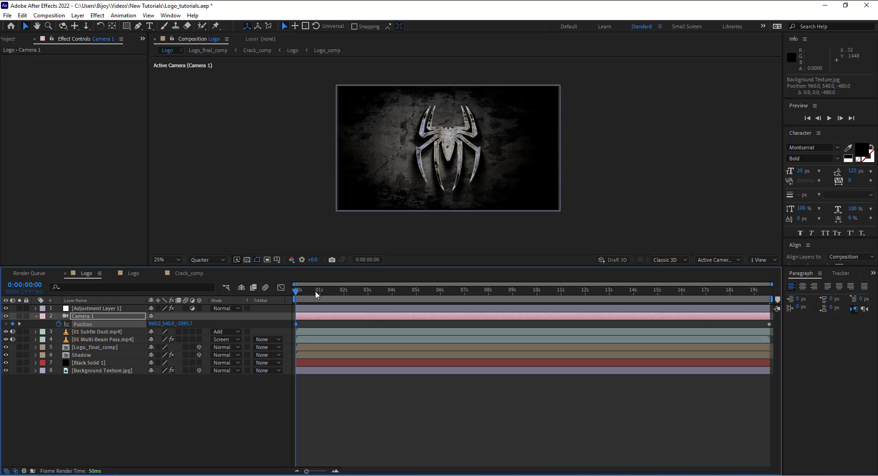
drag(315, 295, 850, 301)
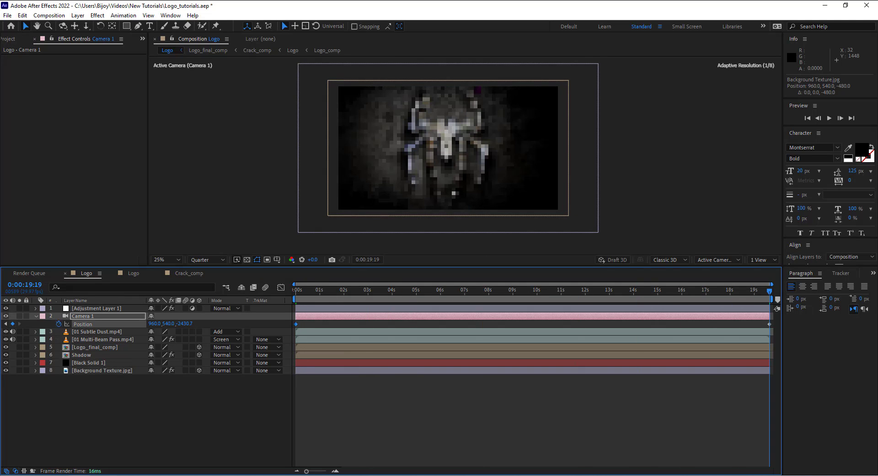
drag(185, 324, 84, 336)
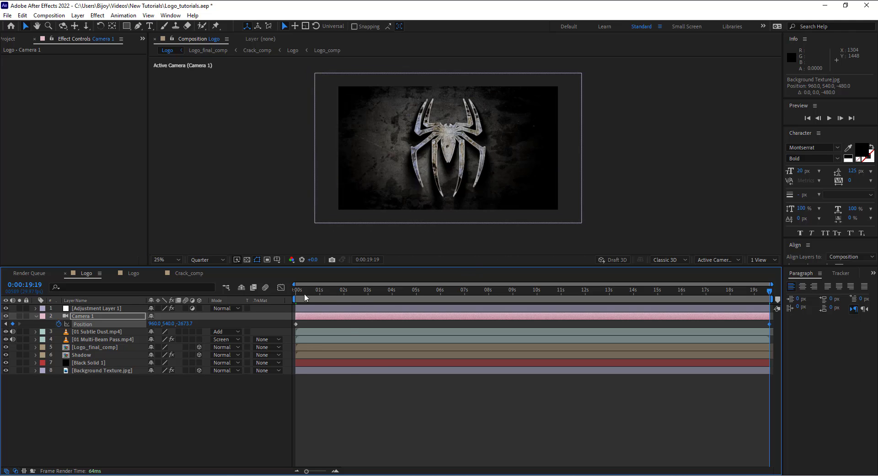
drag(305, 297, 237, 295)
key(space)
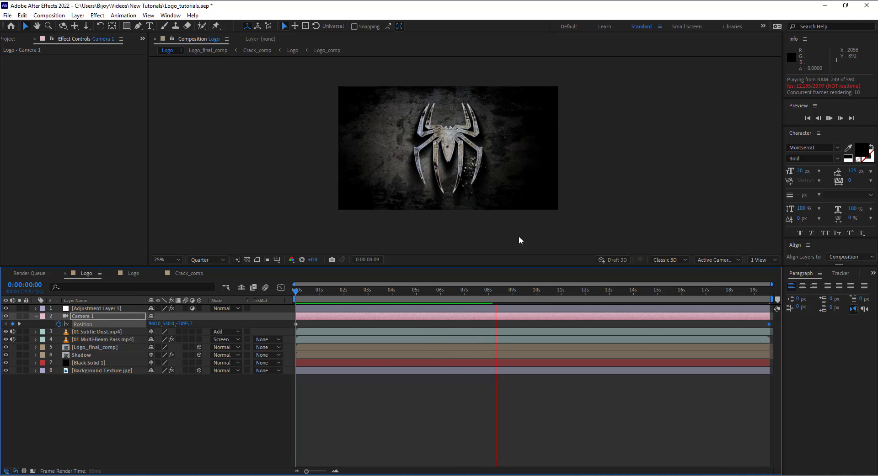
key(space)
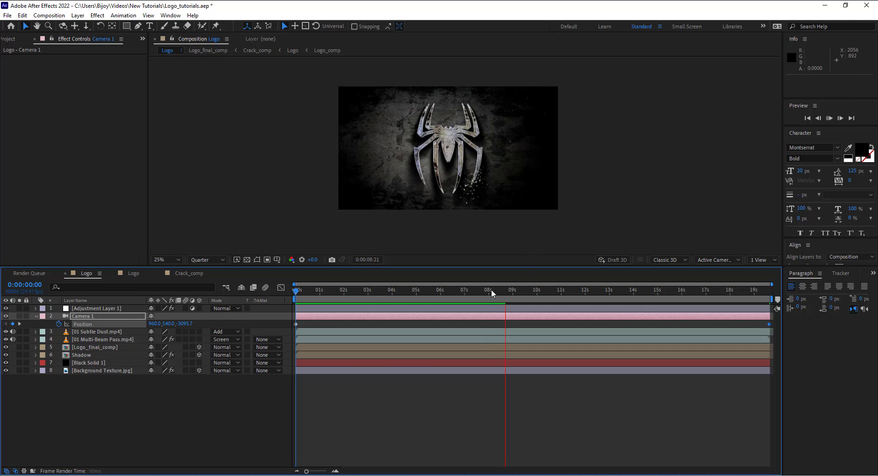
key(space)
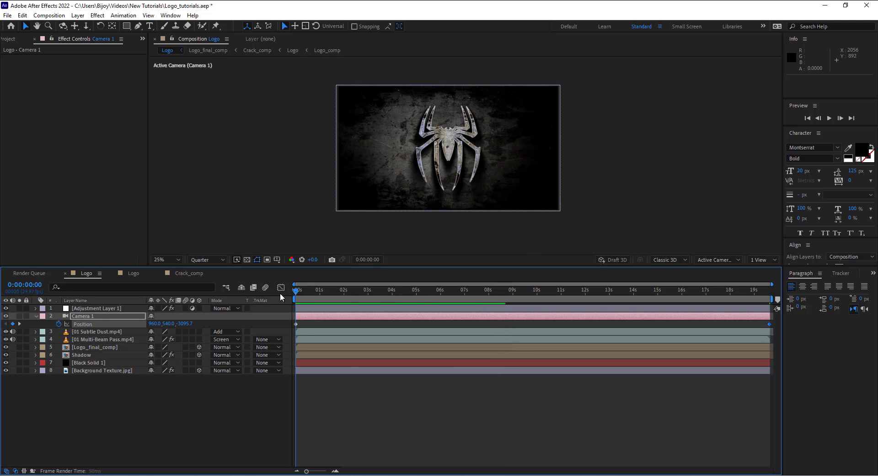
scroll(451, 152, up, 2)
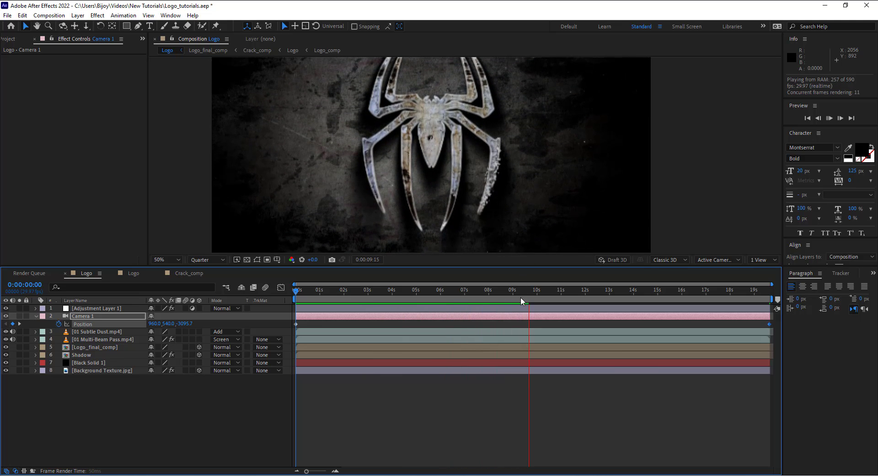
key(space)
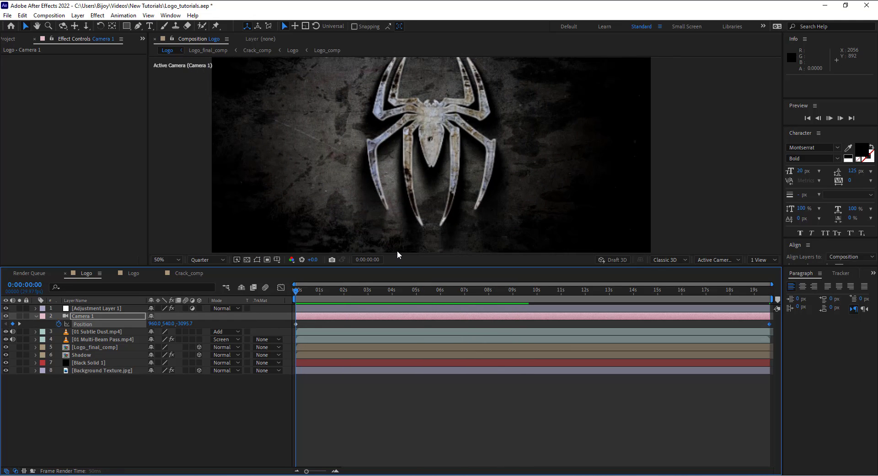
key(space)
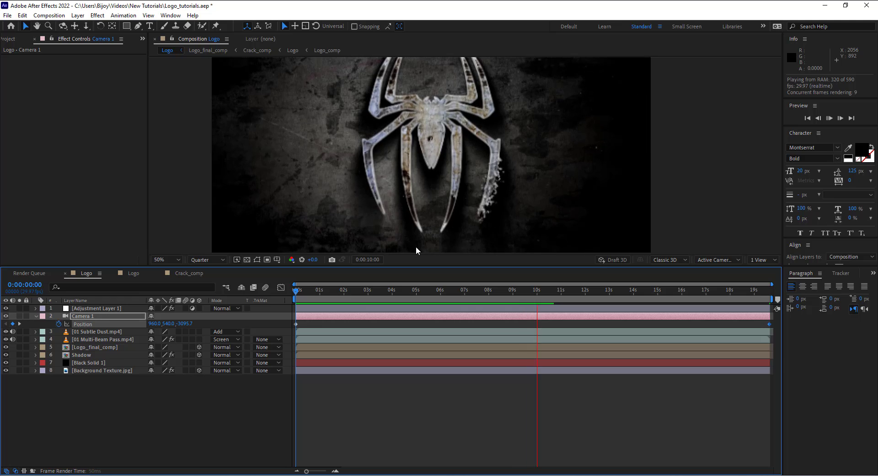
key(space)
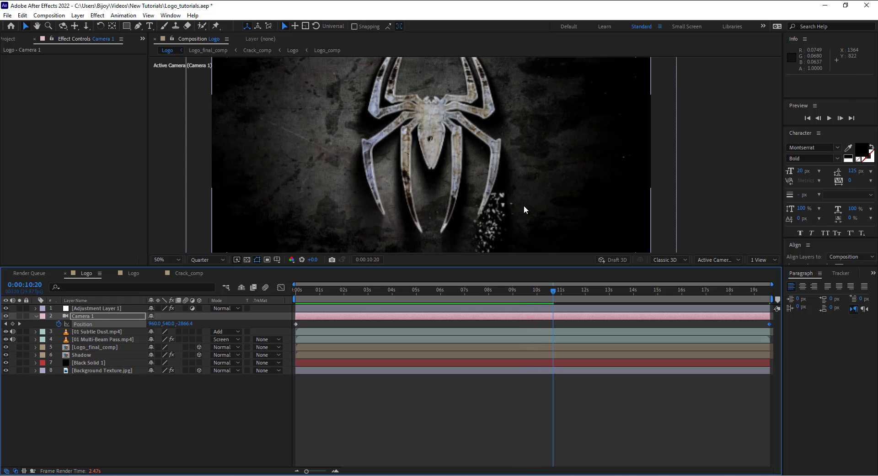
scroll(504, 196, down, 2)
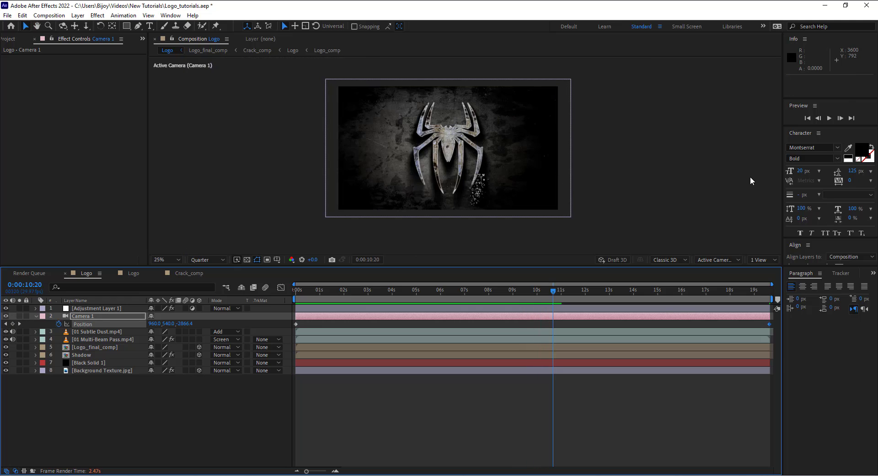